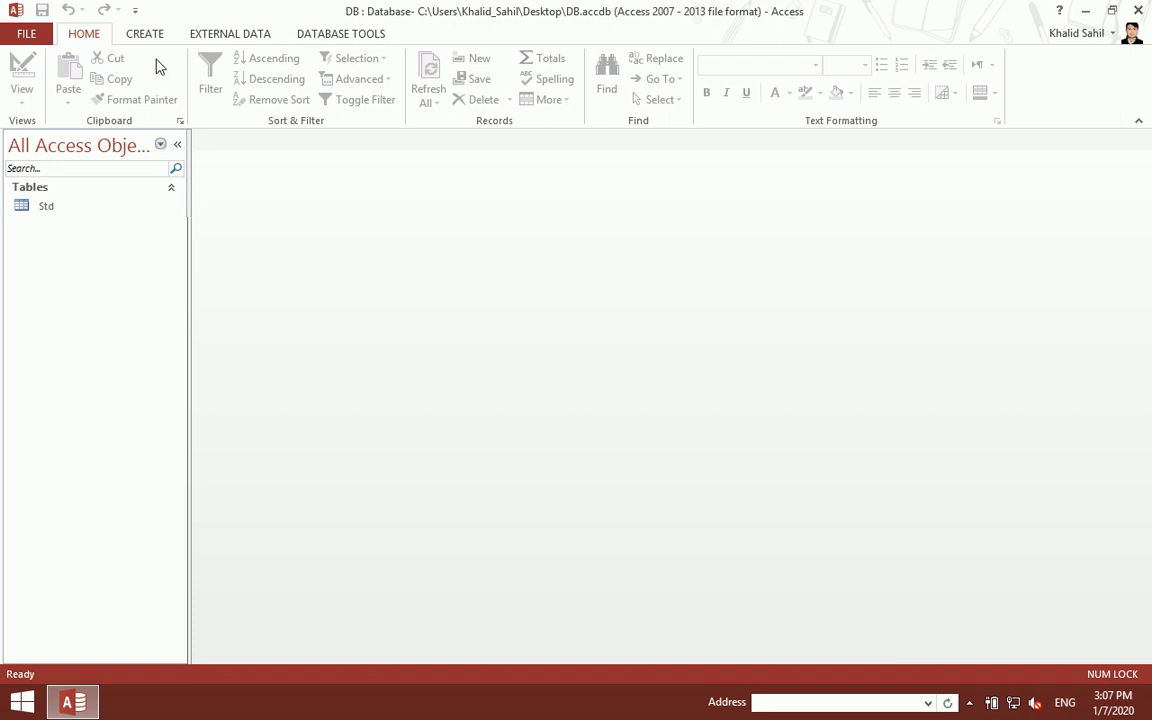
- Create a new Modal Dialog form and delete its OK and Cancel buttons
{"action": "left_click", "coordinate": [145, 34]}
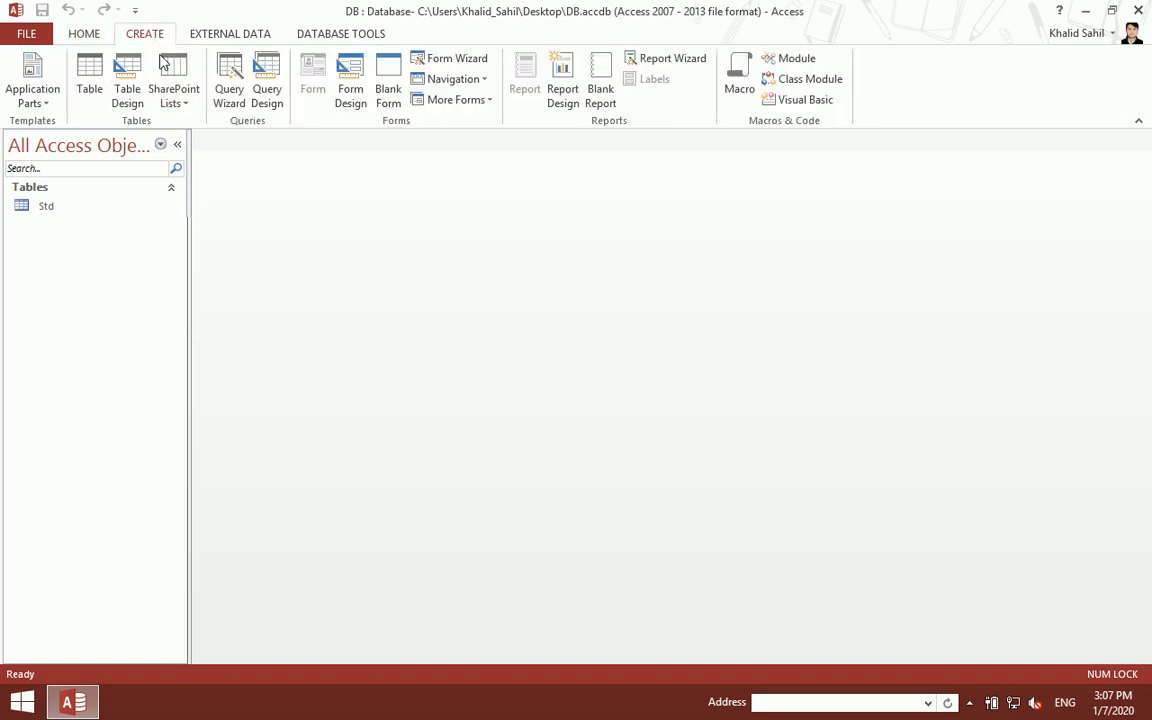
{"action": "left_click", "coordinate": [474, 102]}
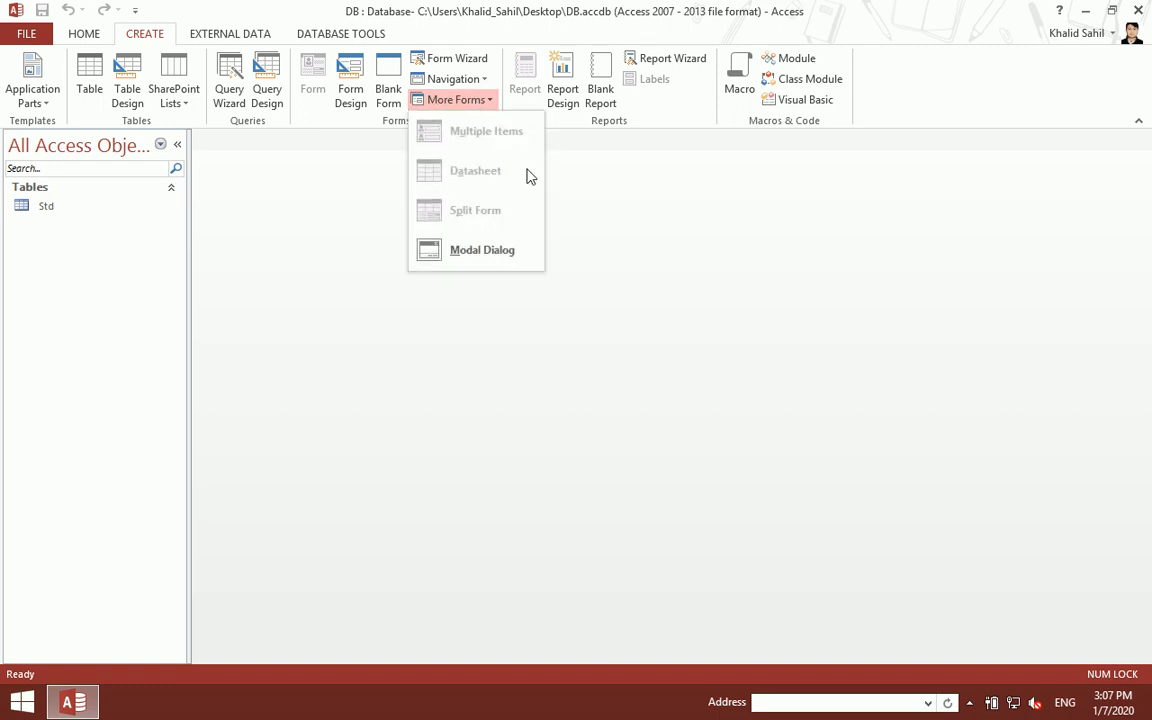
{"action": "left_click", "coordinate": [485, 252]}
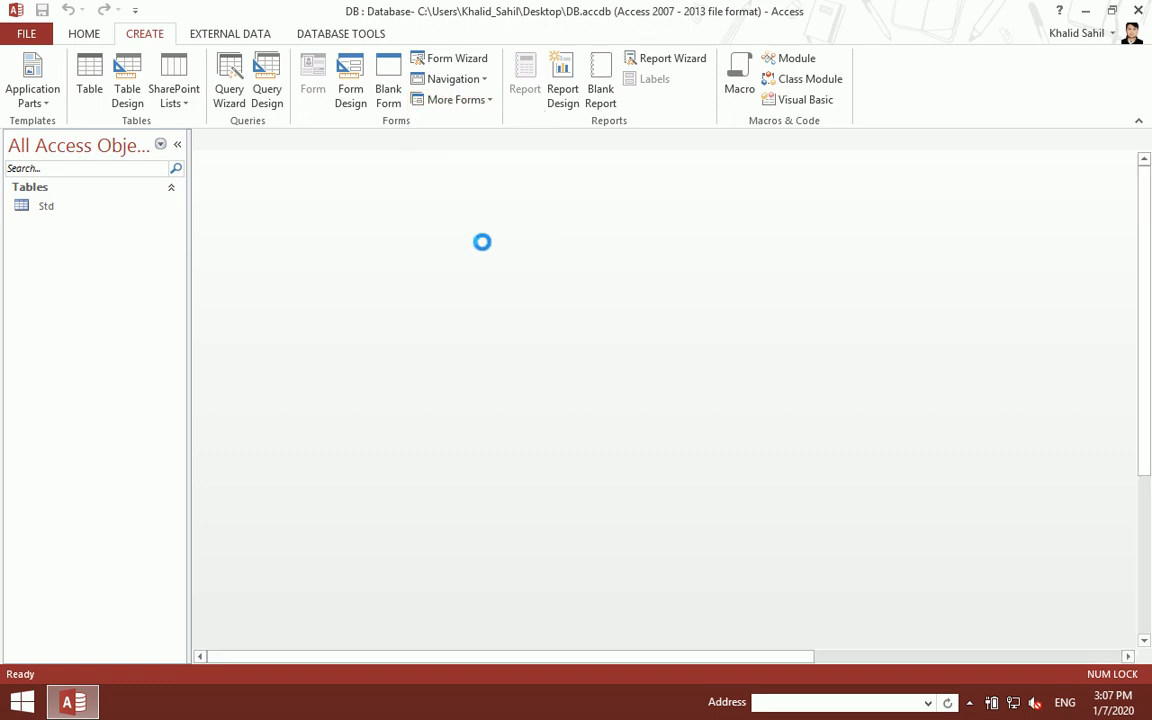
{"action": "left_click_drag", "start_coordinate": [535, 484], "coordinate": [828, 650]}
{"action": "key", "text": "Delete"}
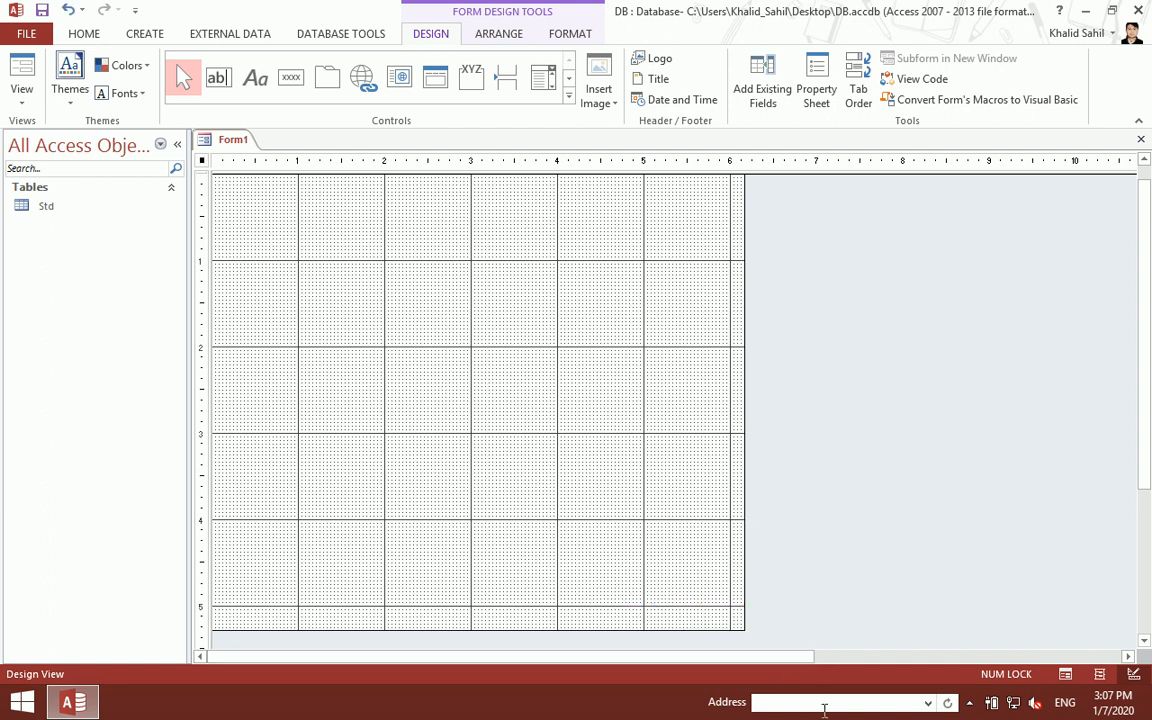
- Widen the form to about 9 inches and save it as MainPage
{"action": "left_click_drag", "start_coordinate": [741, 465], "coordinate": [986, 485]}
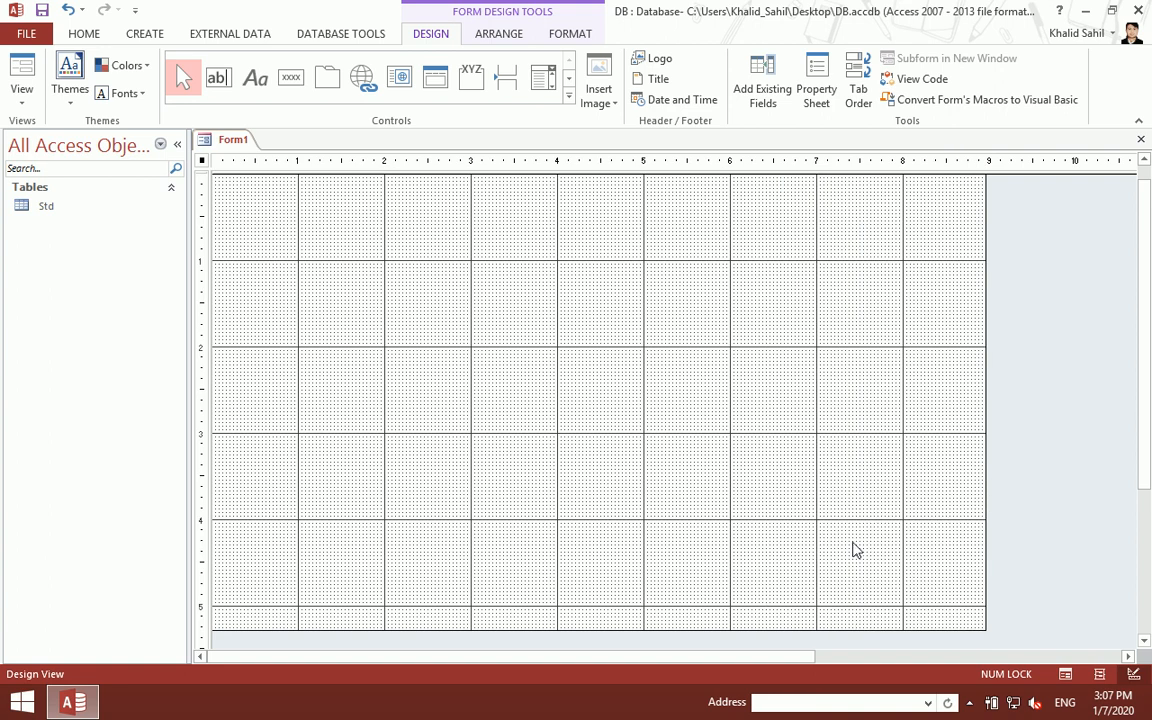
{"action": "key", "text": "ctrl+s"}
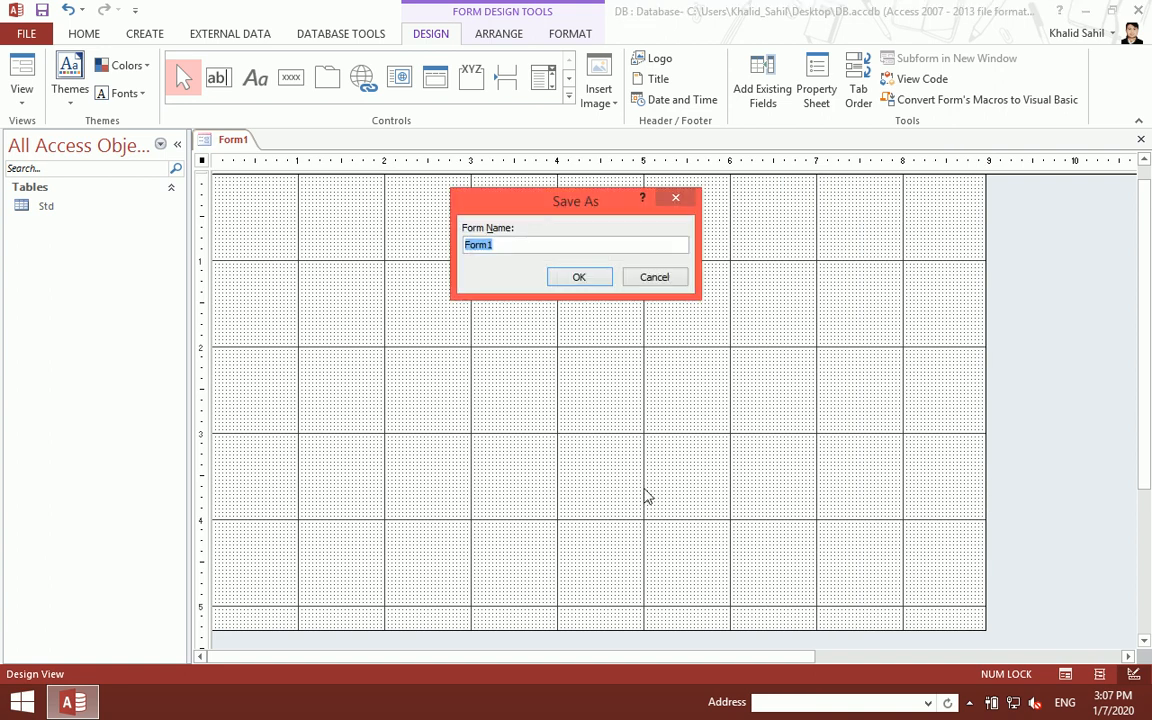
{"action": "type", "text": "MainPage"}
{"action": "key", "text": "Return"}
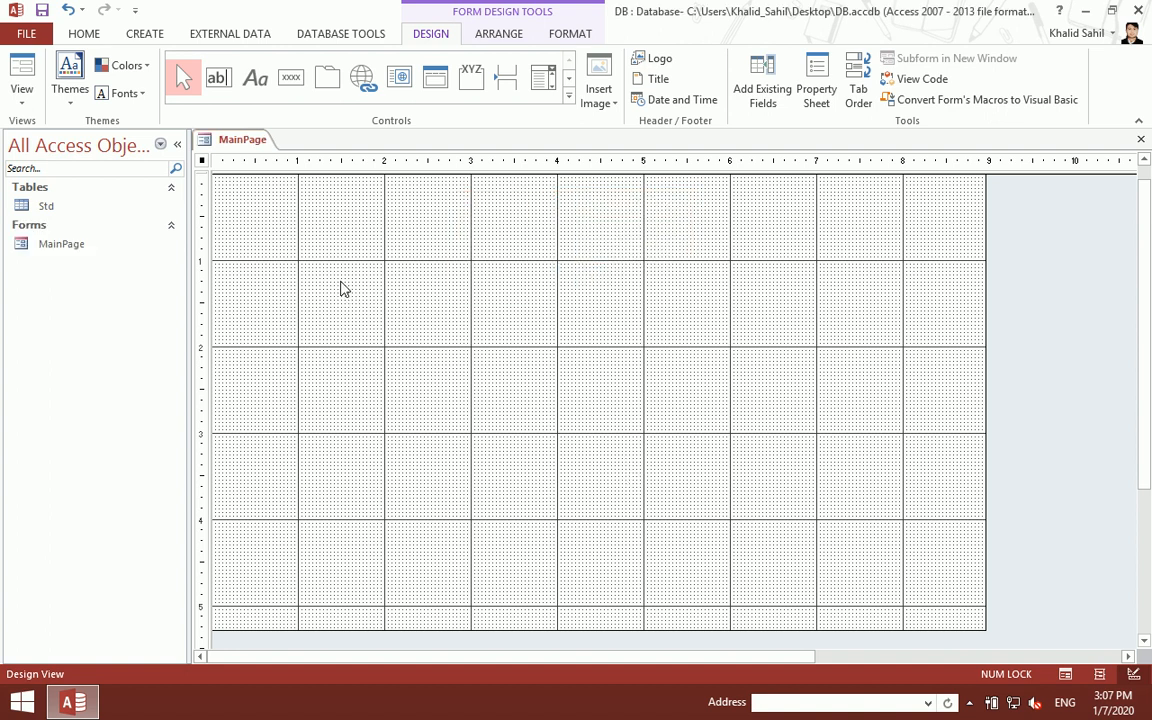
{"action": "left_click_drag", "start_coordinate": [399, 330], "coordinate": [485, 398]}
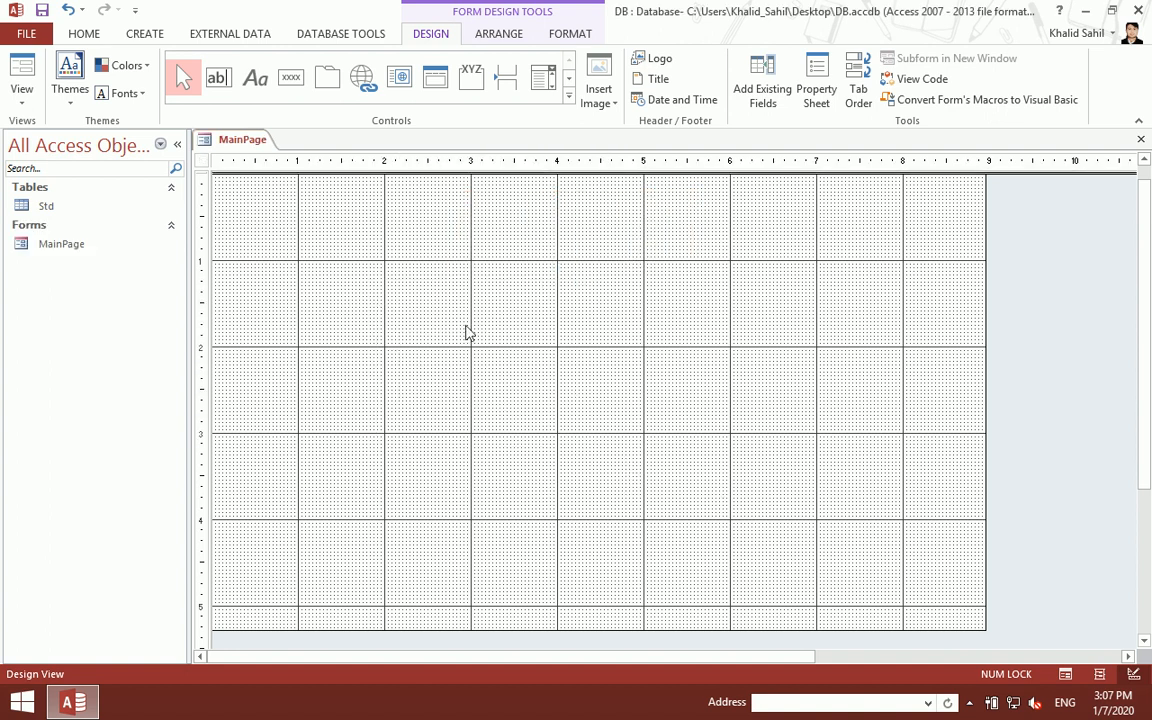
- Add Form Header/Footer sections to the form and shorten the Detail section
{"action": "right_click", "coordinate": [433, 258]}
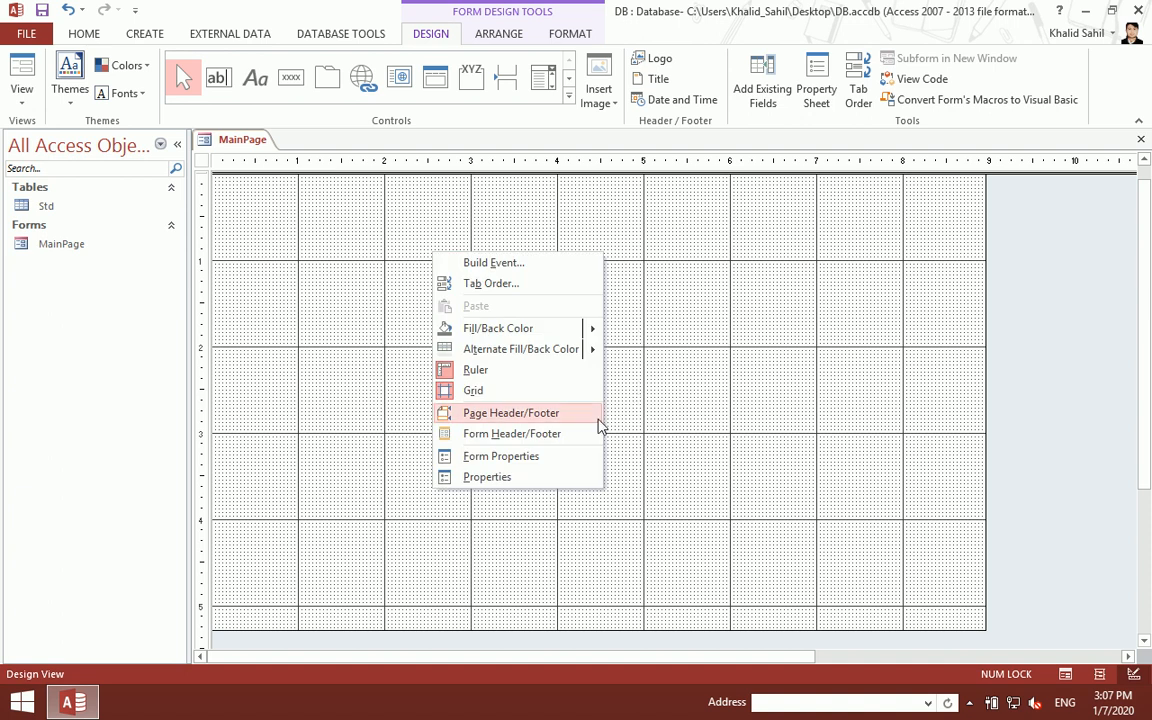
{"action": "left_click", "coordinate": [547, 436]}
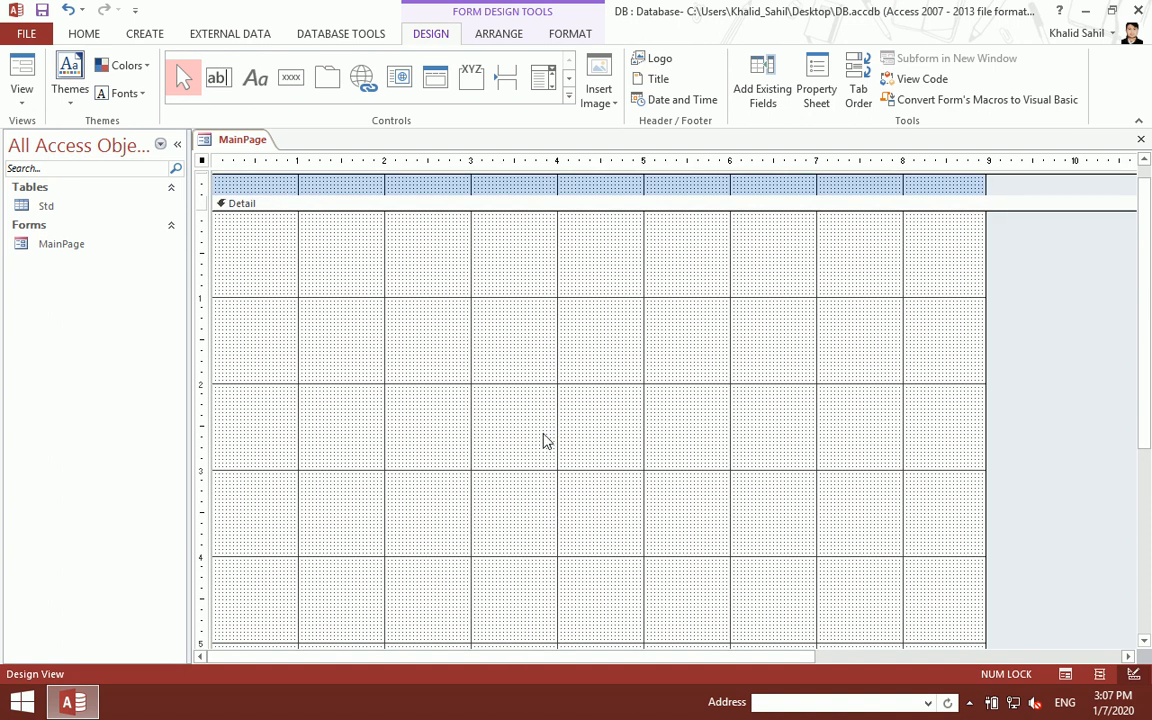
{"action": "left_click_drag", "start_coordinate": [547, 195], "coordinate": [550, 252]}
{"action": "scroll", "coordinate": [566, 522], "scroll_direction": "down", "scroll_amount": 5}
{"action": "left_click_drag", "start_coordinate": [587, 462], "coordinate": [594, 391]}
{"action": "scroll", "coordinate": [594, 391], "scroll_direction": "up", "scroll_amount": 5}
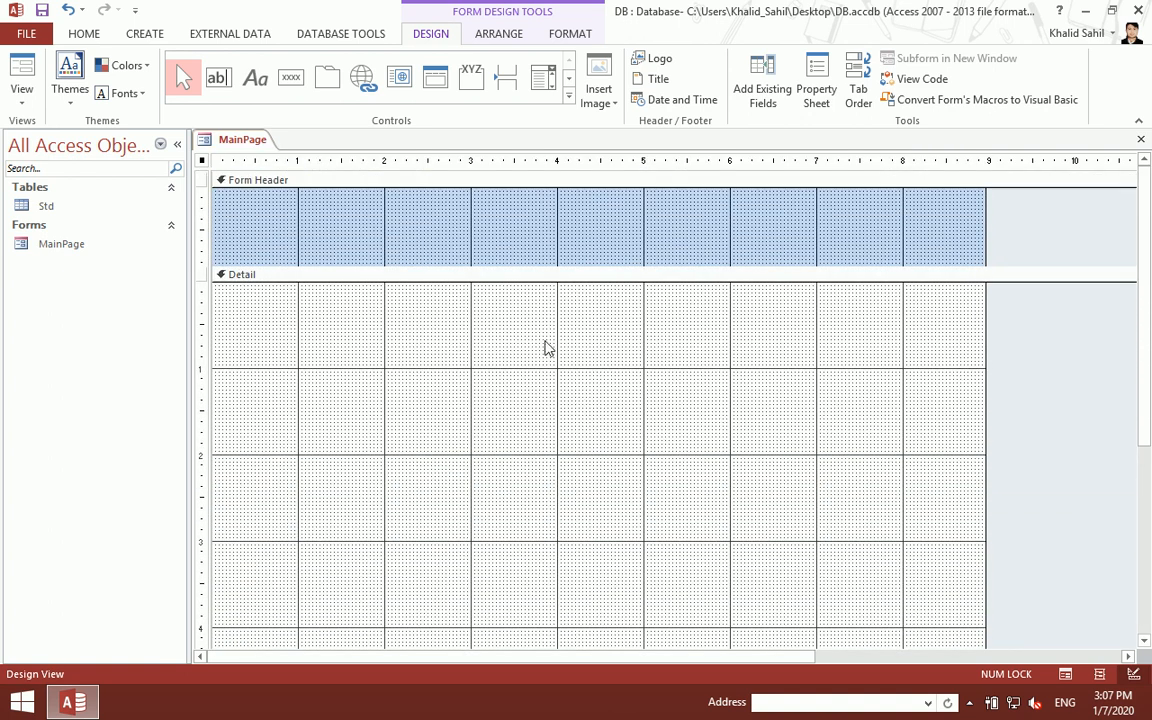
- Draw a label in the Form Header reading 'Main Page'
{"action": "left_click", "coordinate": [255, 77]}
{"action": "left_click_drag", "start_coordinate": [424, 190], "coordinate": [802, 259]}
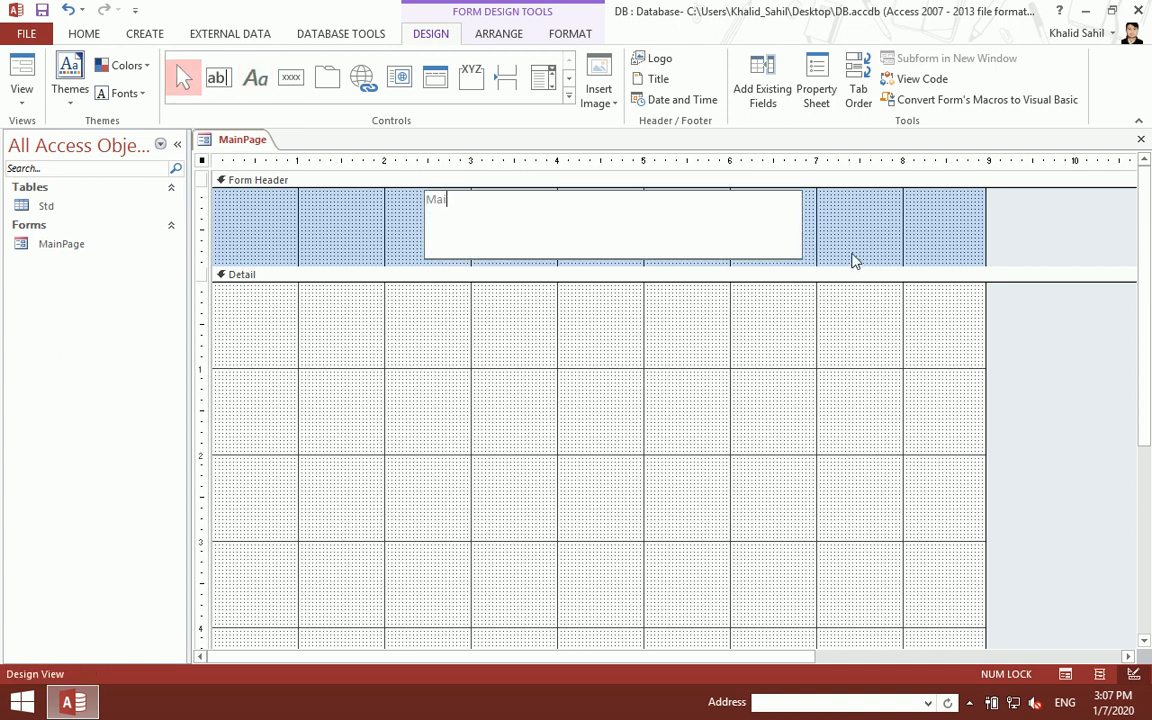
{"action": "type", "text": "Main Page"}
{"action": "key", "text": "Return"}
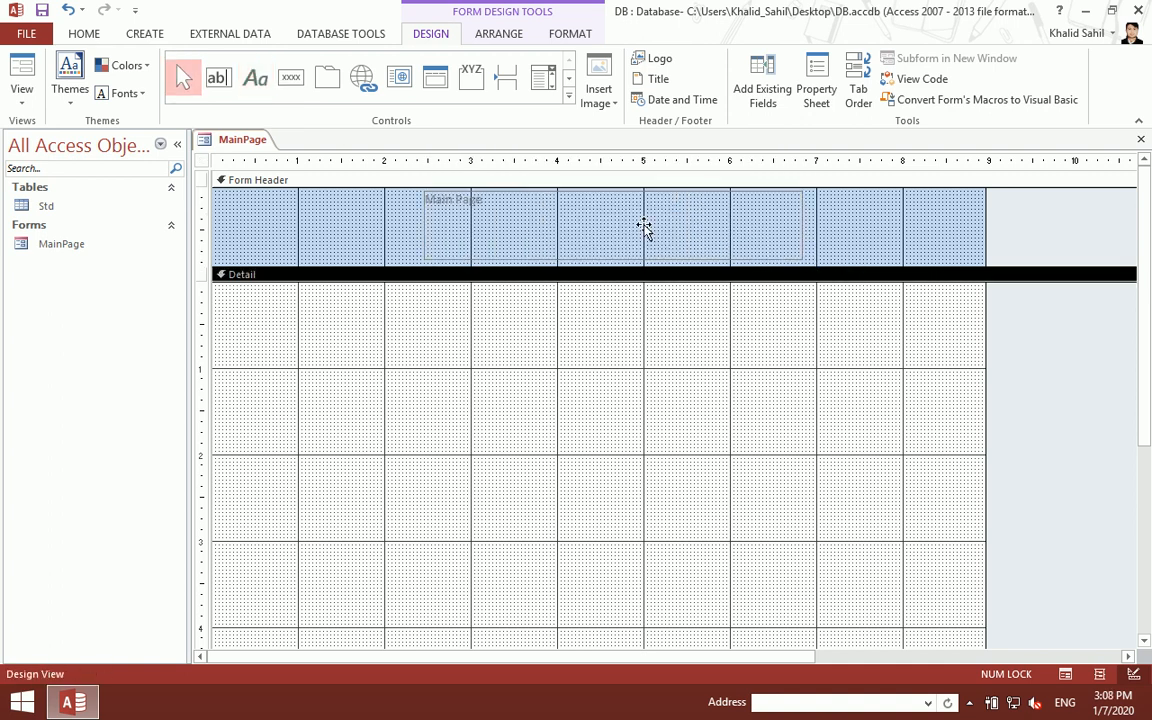
- Format the 'Main Page' title as bold, centred, 36 pt text
{"action": "left_click", "coordinate": [572, 34]}
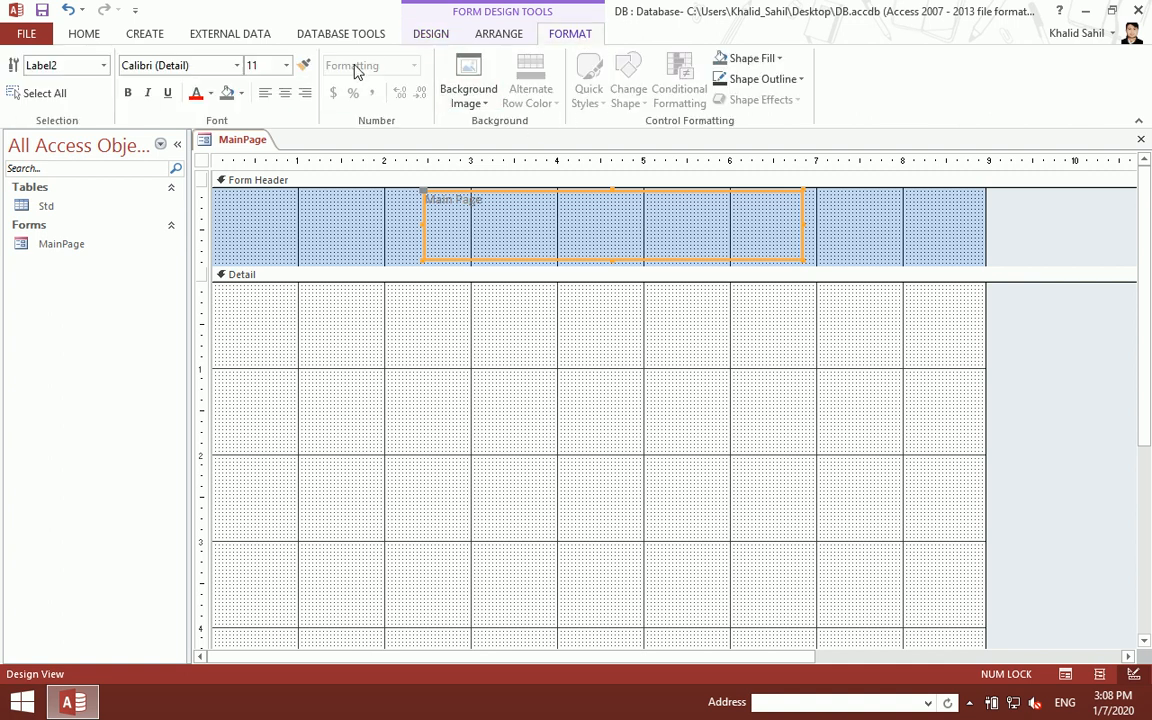
{"action": "left_click", "coordinate": [211, 93]}
{"action": "left_click", "coordinate": [200, 115]}
{"action": "left_click", "coordinate": [127, 92]}
{"action": "left_click", "coordinate": [285, 92]}
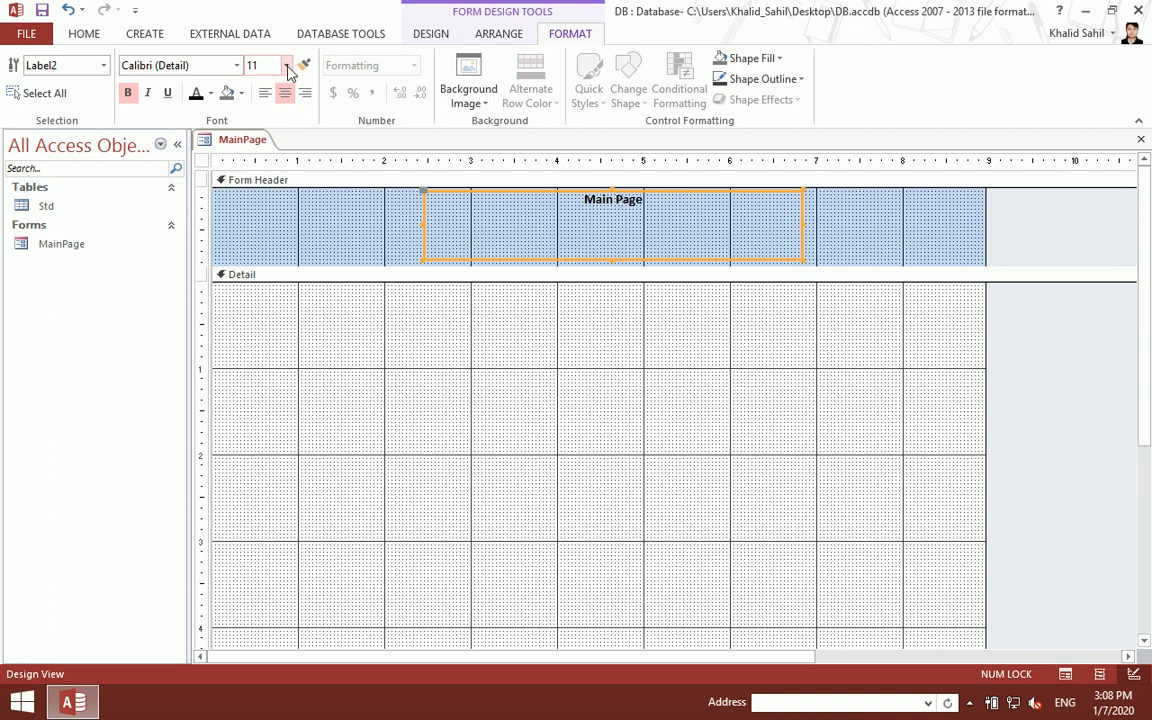
{"action": "left_click", "coordinate": [286, 65]}
{"action": "left_click", "coordinate": [258, 308]}
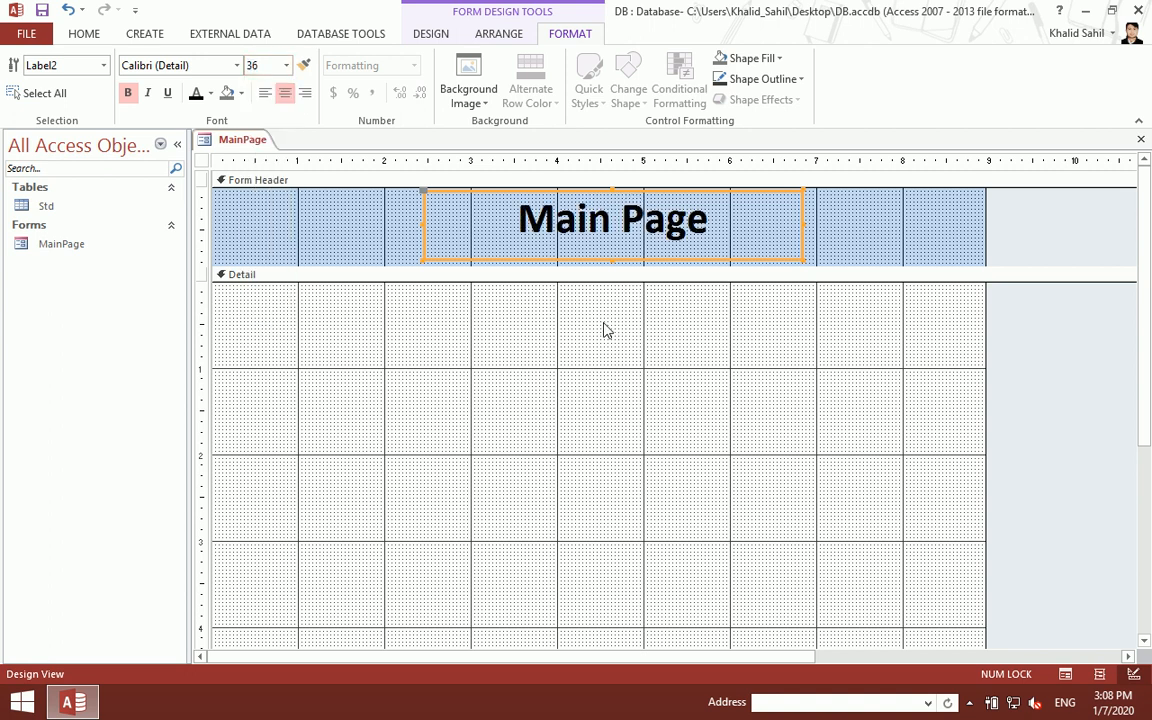
{"action": "left_click", "coordinate": [711, 358]}
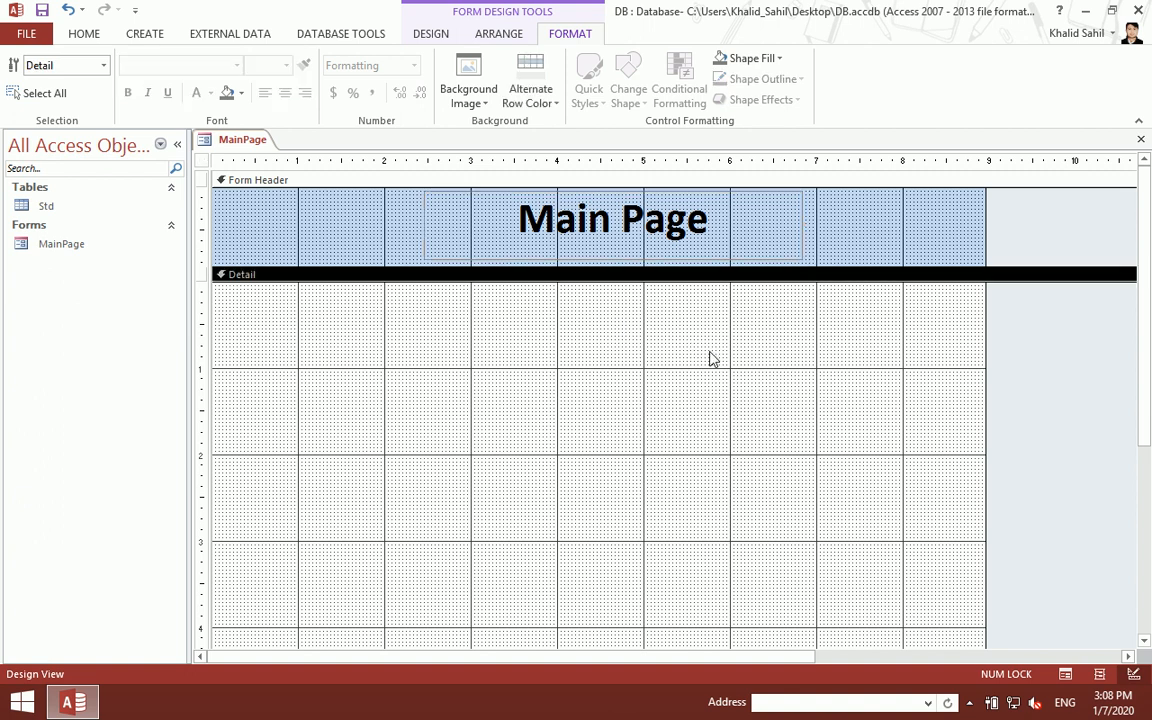
- Fill the Form Header red, make the title white, and open MainPage to view it
{"action": "right_click", "coordinate": [368, 205]}
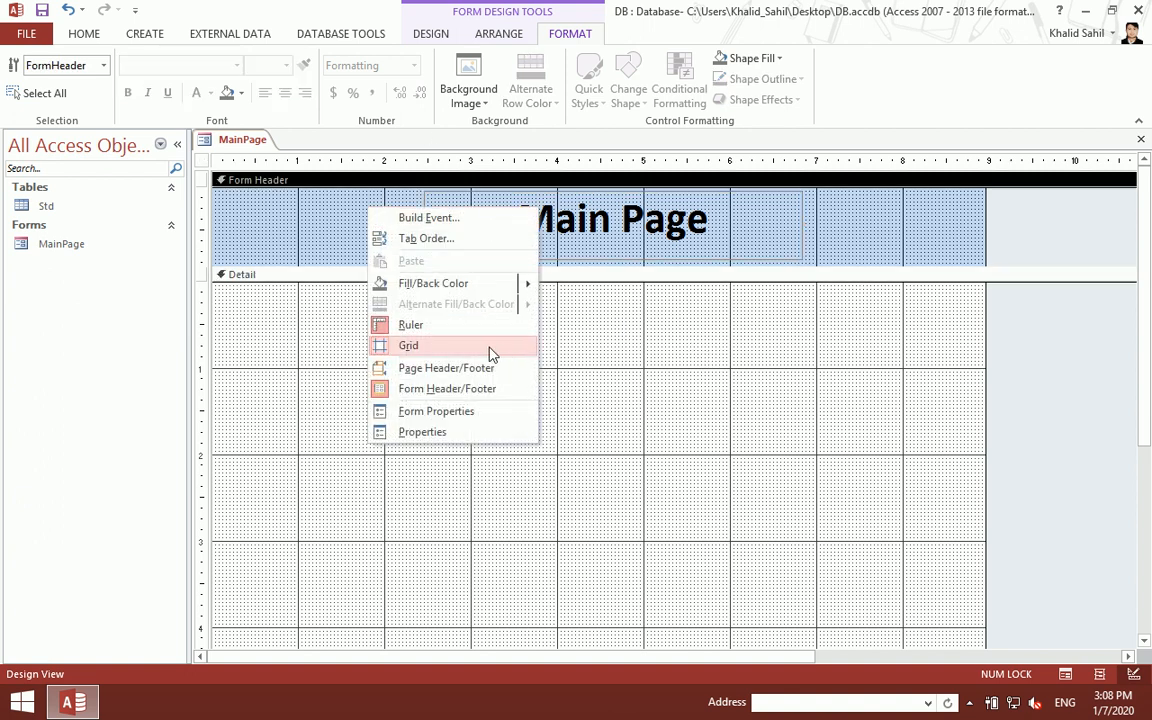
{"action": "mouse_move", "coordinate": [483, 288]}
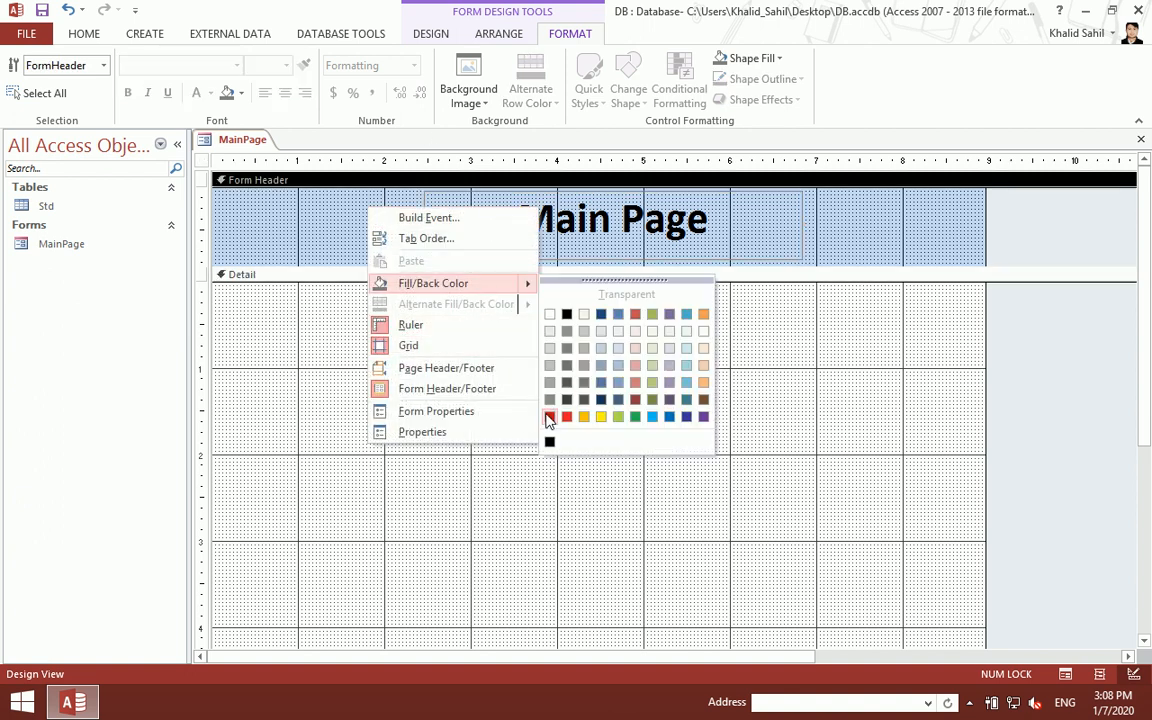
{"action": "left_click", "coordinate": [548, 418]}
{"action": "left_click", "coordinate": [497, 232]}
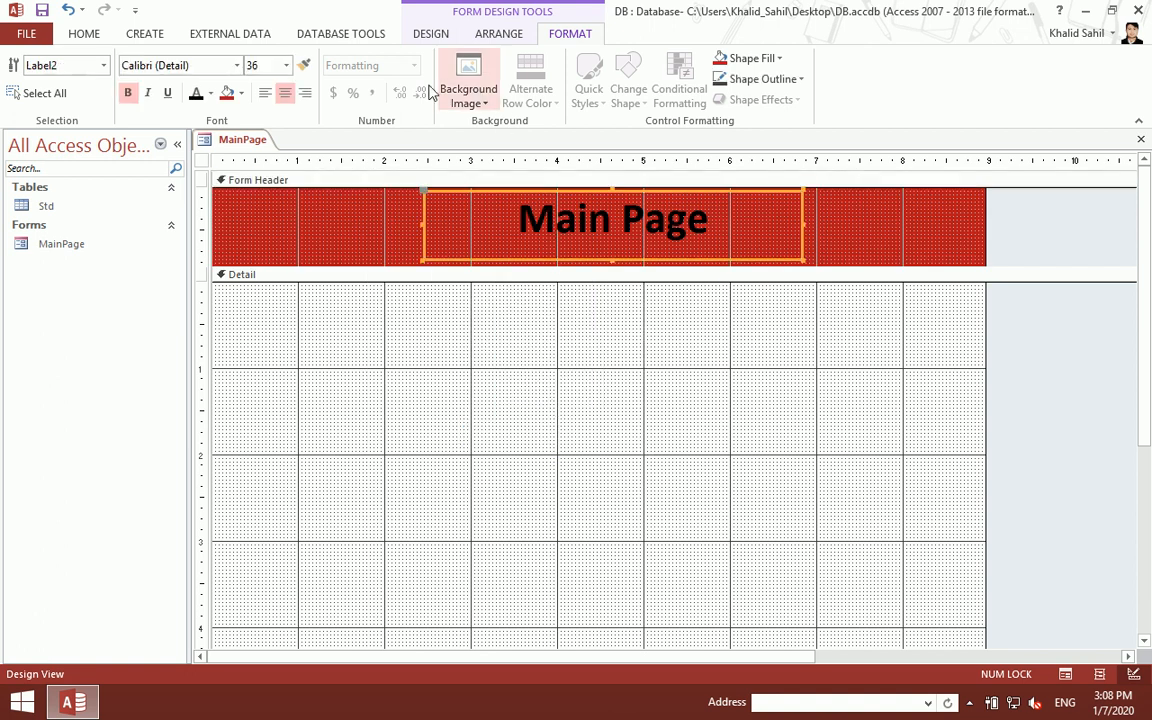
{"action": "left_click", "coordinate": [211, 93]}
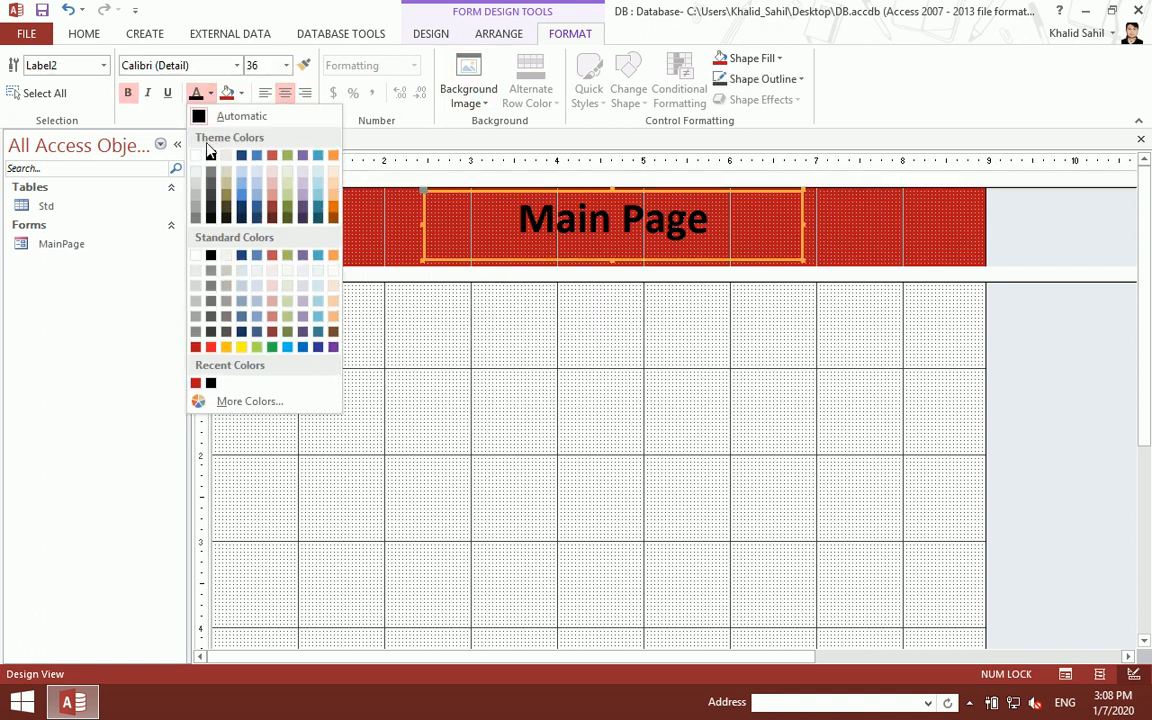
{"action": "left_click", "coordinate": [197, 156]}
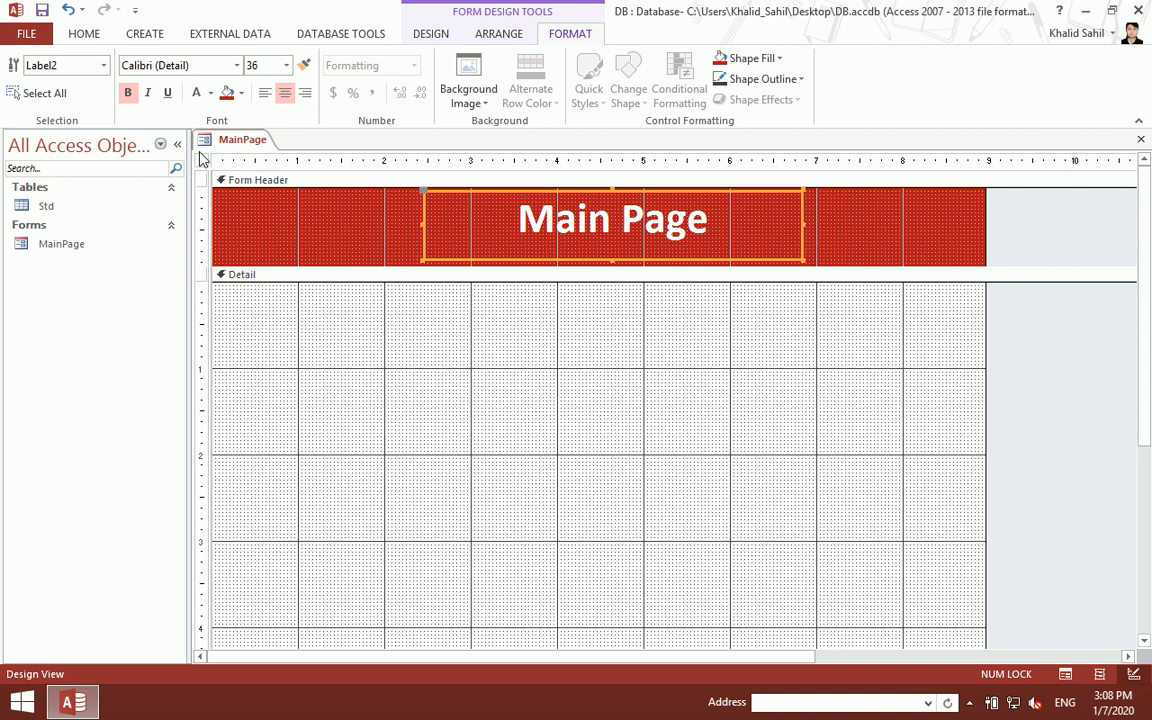
{"action": "key", "text": "ctrl+w"}
{"action": "double_click", "coordinate": [129, 250]}
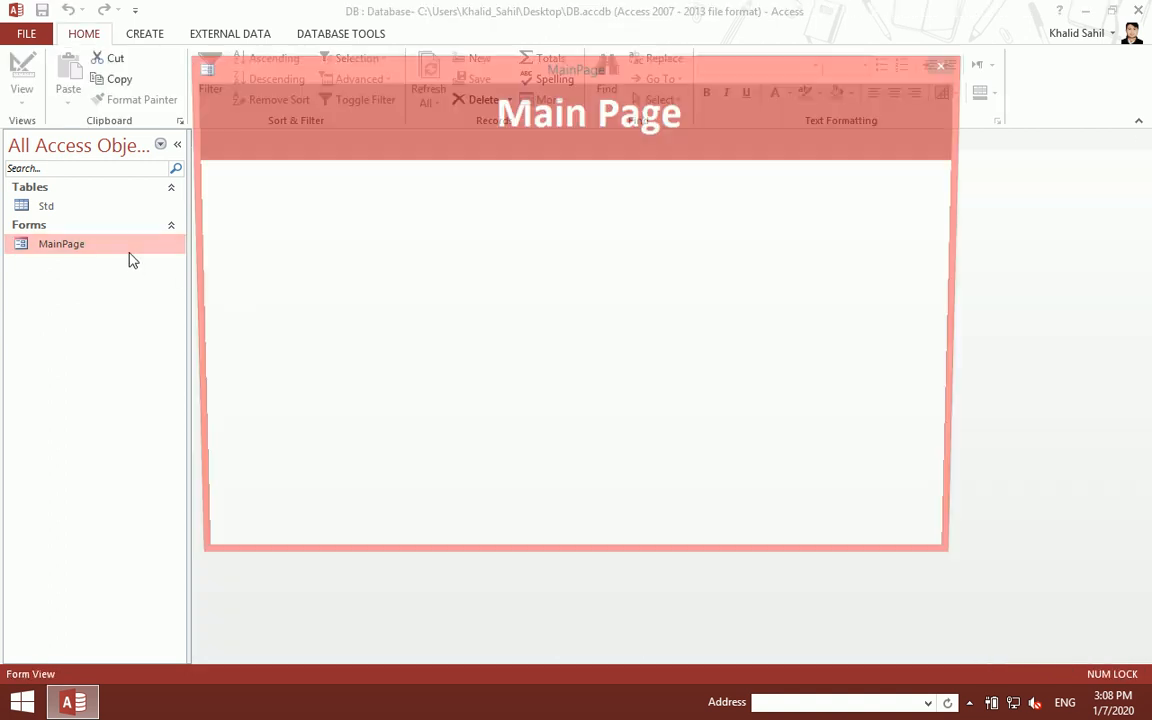
- In Design View, create a Code Builder procedure for the form's On Load event
{"action": "right_click", "coordinate": [432, 231]}
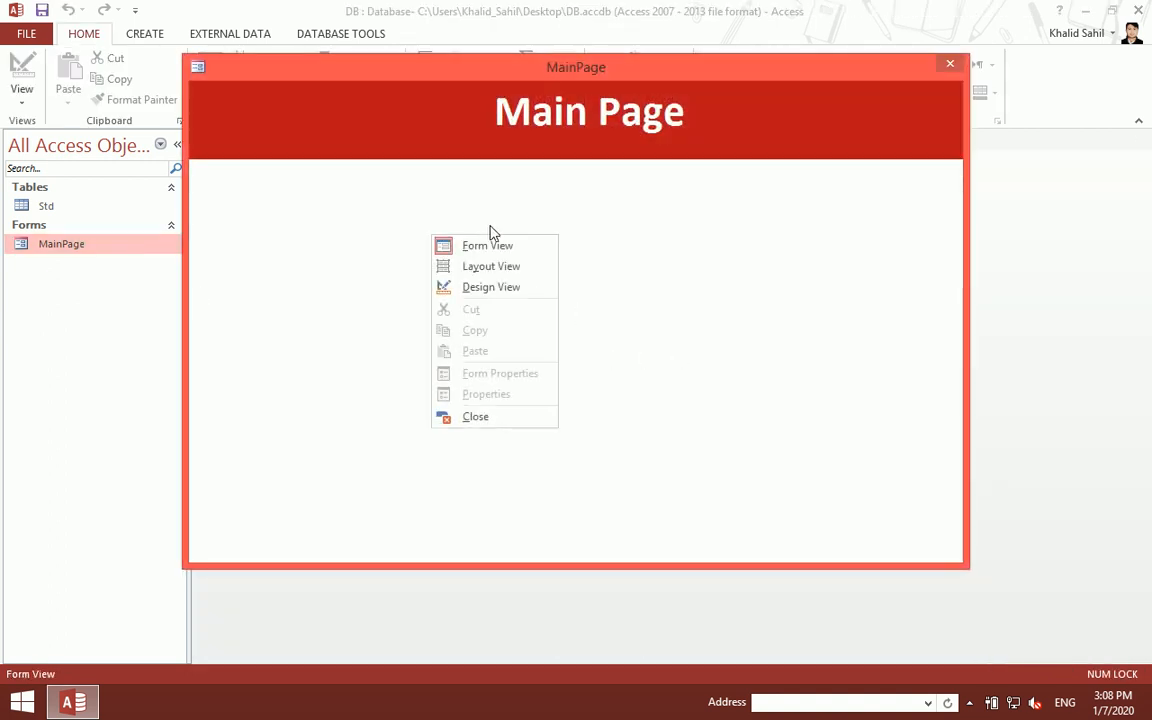
{"action": "left_click", "coordinate": [481, 285]}
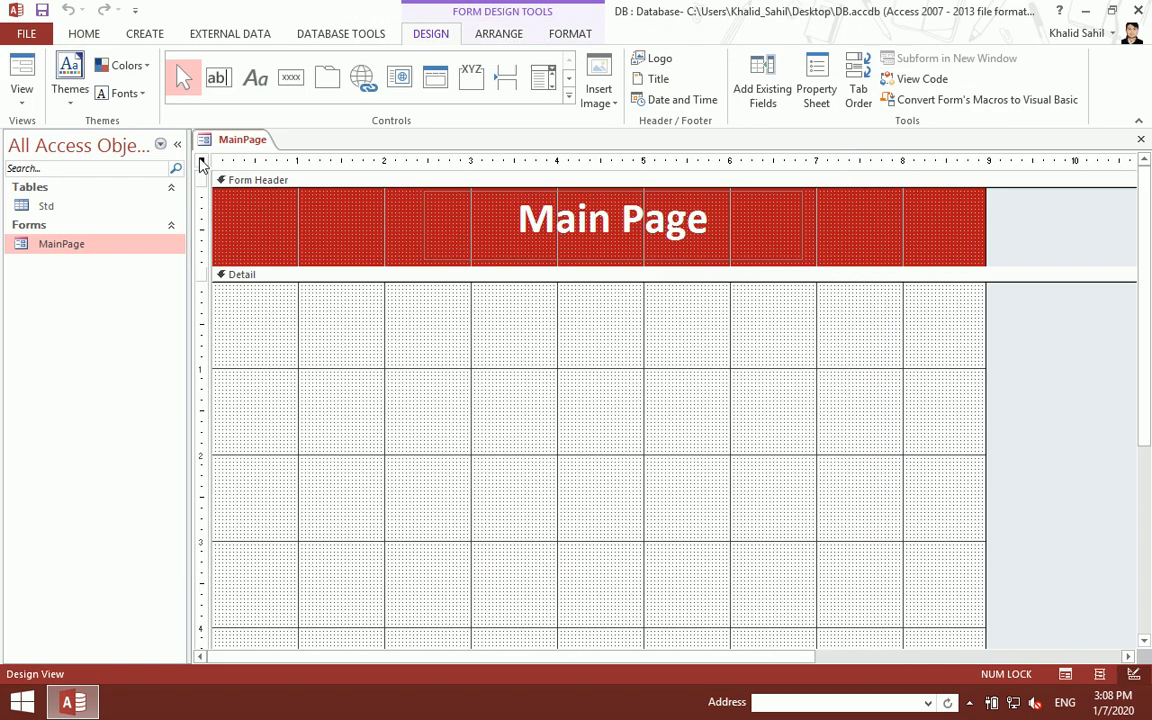
{"action": "double_click", "coordinate": [202, 165]}
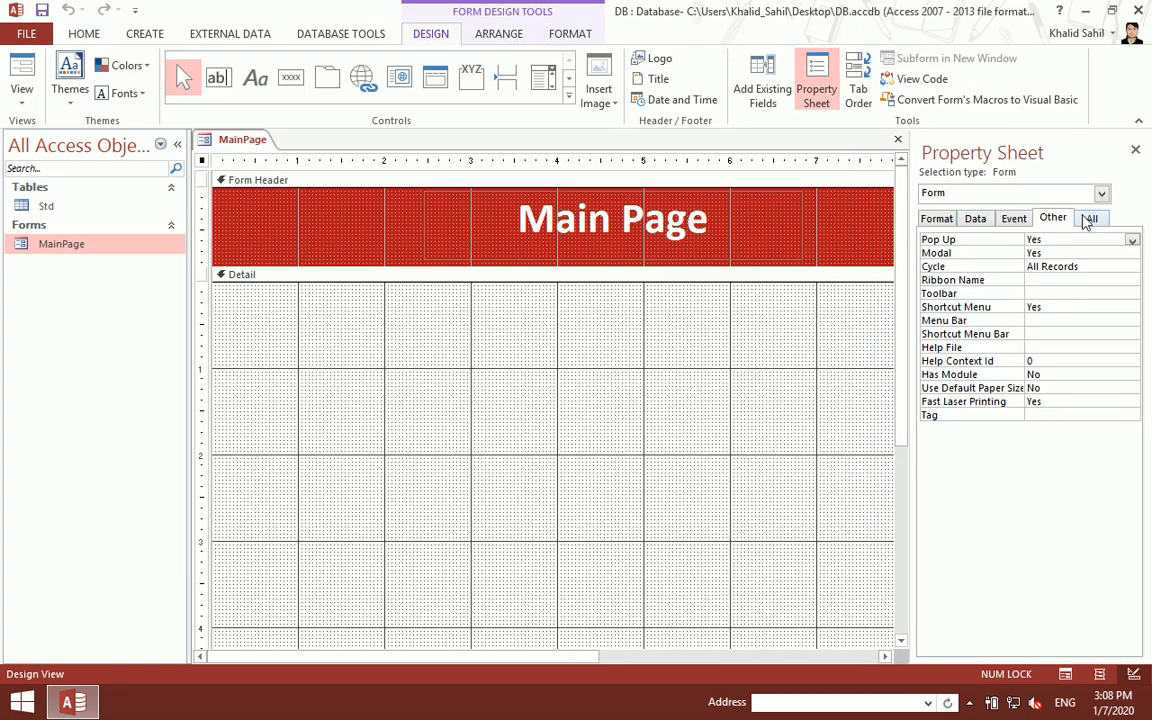
{"action": "left_click", "coordinate": [1013, 220]}
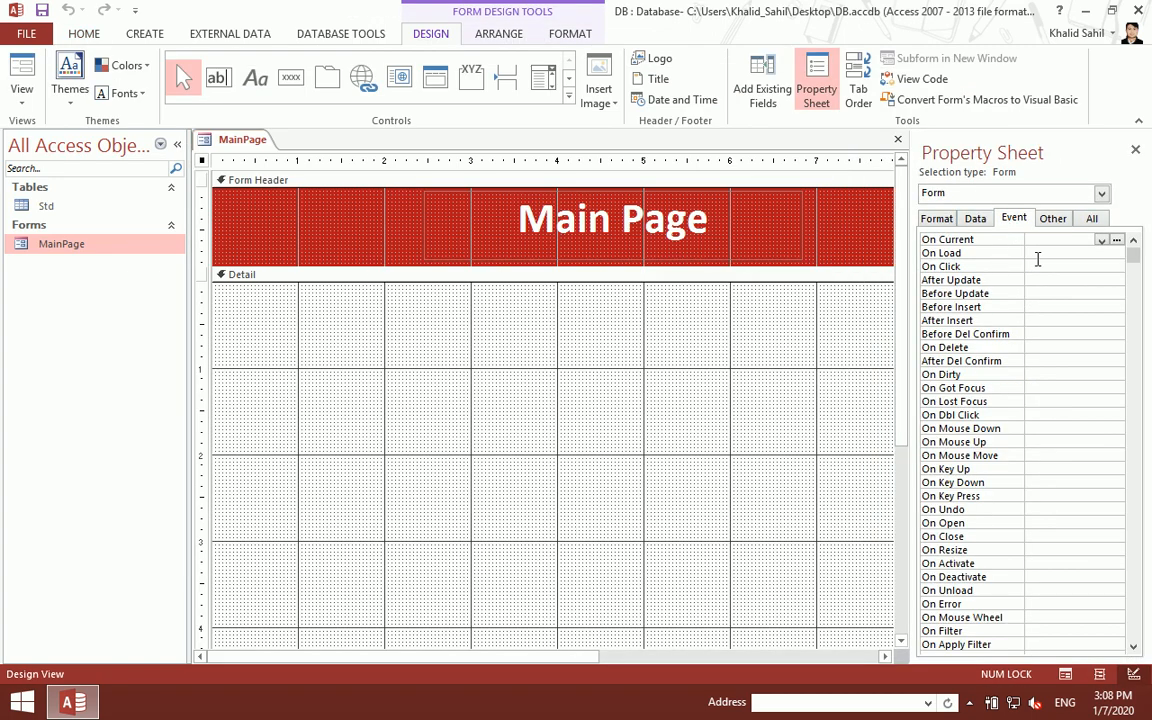
{"action": "left_click", "coordinate": [1036, 253]}
{"action": "left_click", "coordinate": [1117, 253]}
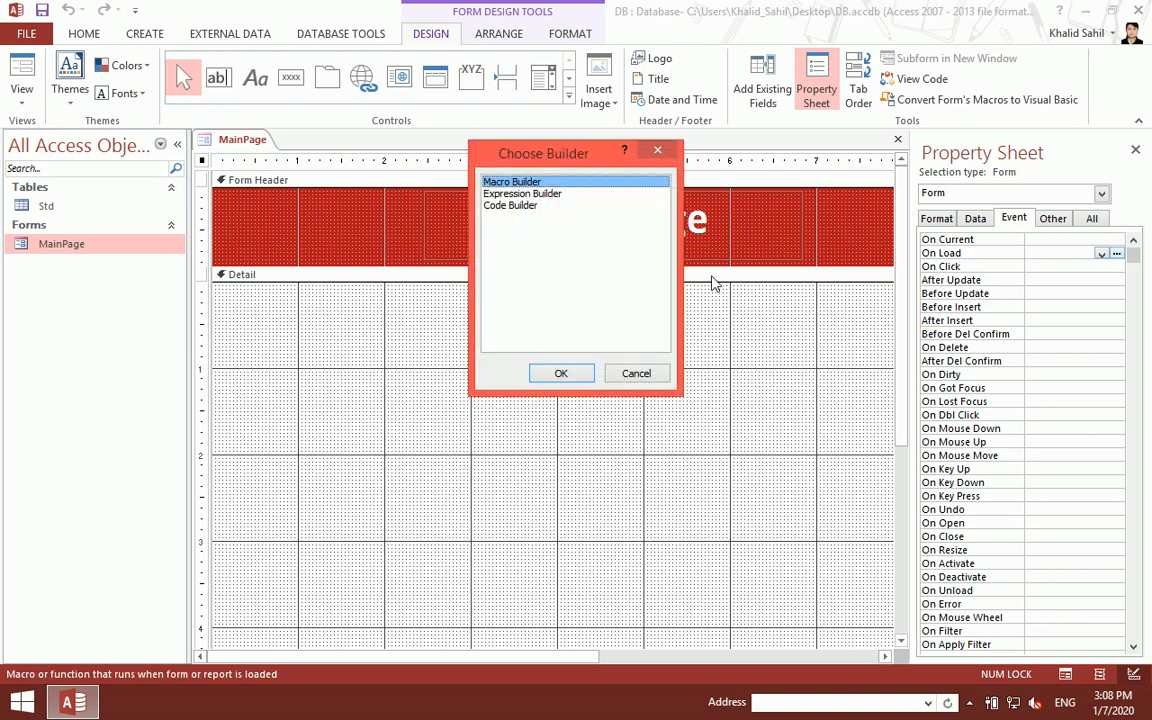
{"action": "left_click", "coordinate": [522, 206]}
{"action": "left_click", "coordinate": [562, 374]}
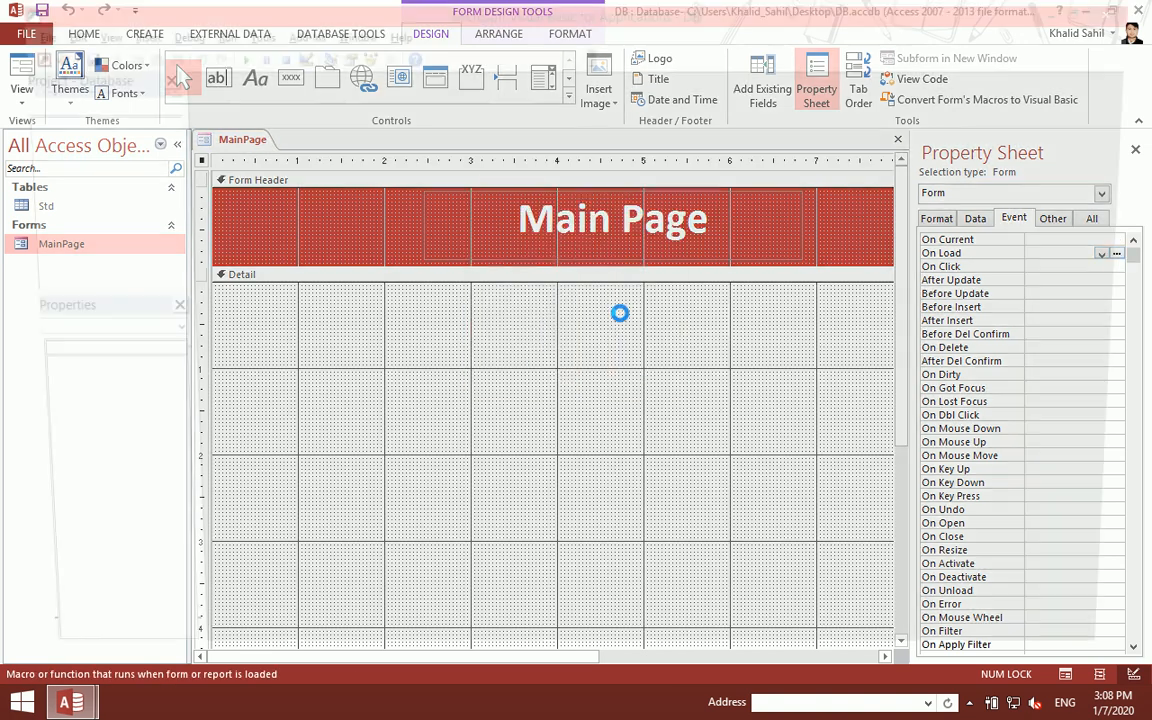
- Enter DoCmd.Maximize in Form_Load, then close the VBA editor, Property Sheet and form
{"action": "type", "text": "docmd.m"}
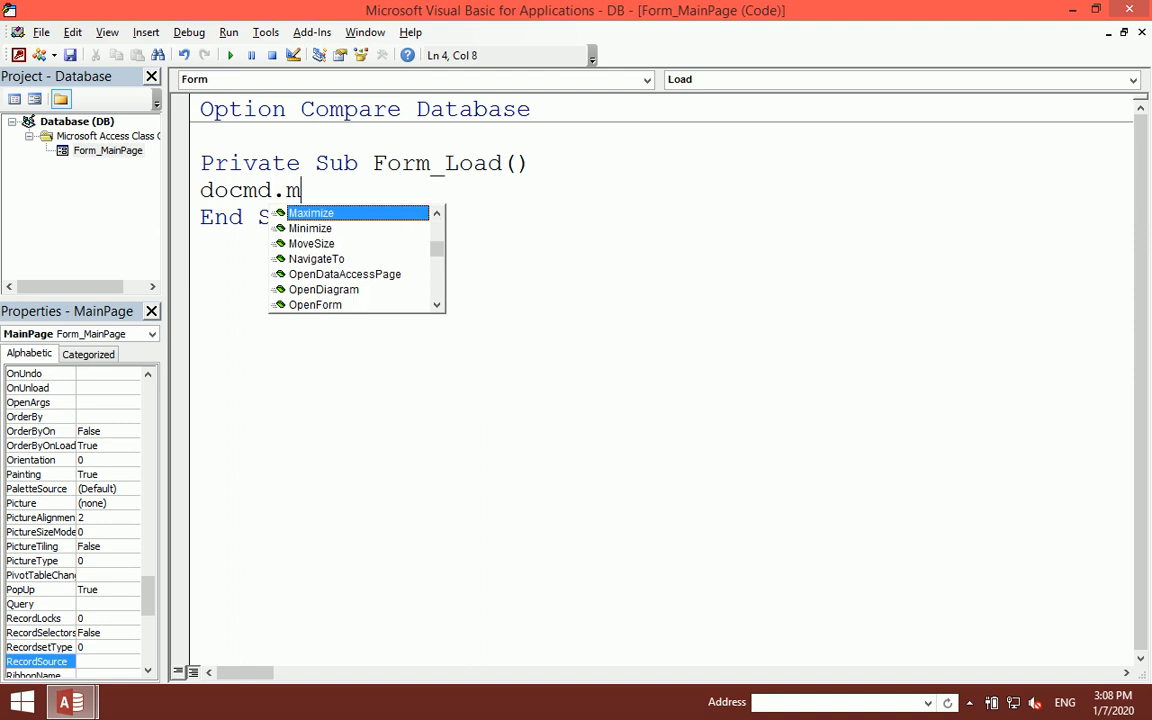
{"action": "type", "text": "a"}
{"action": "key", "text": "Tab"}
{"action": "key", "text": "Up"}
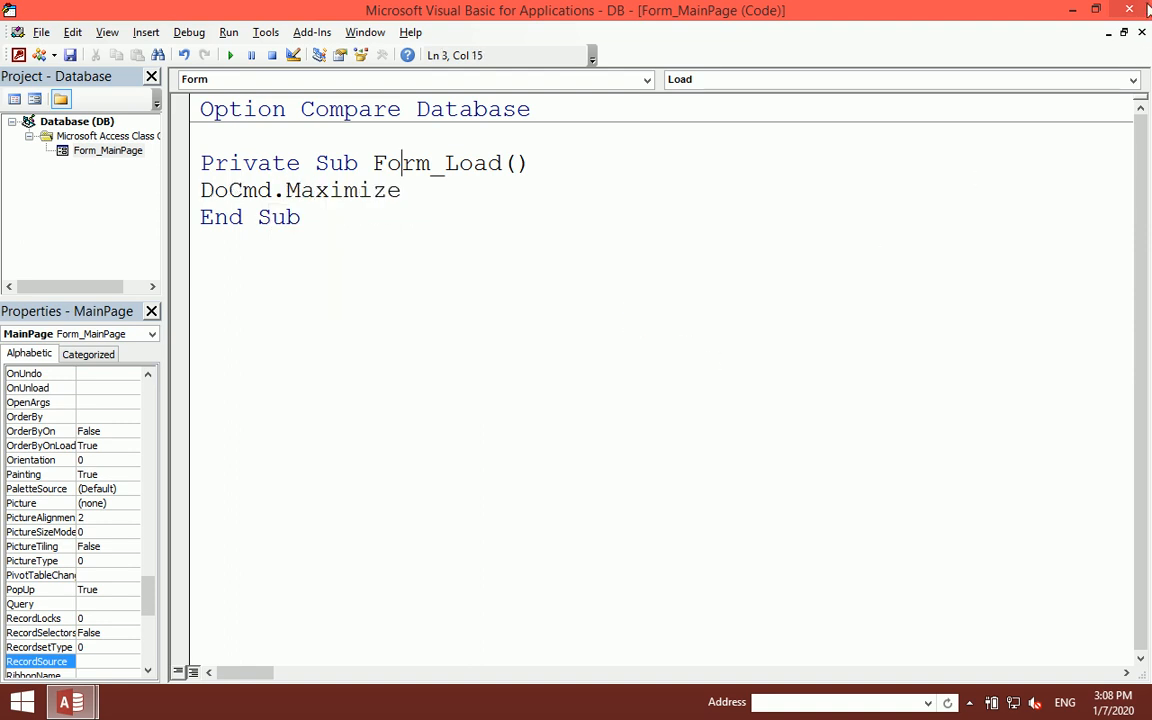
{"action": "left_click", "coordinate": [1147, 10]}
{"action": "left_click", "coordinate": [1132, 152]}
{"action": "left_click", "coordinate": [1140, 140]}
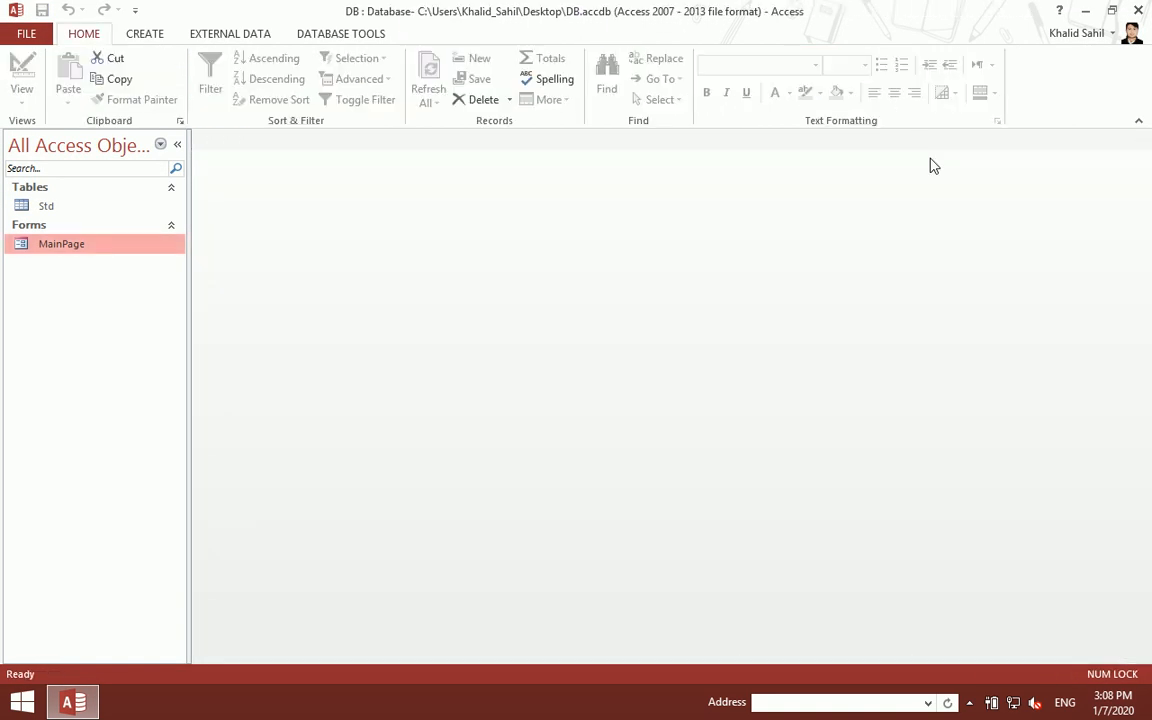
- Resize the 'Main Page' title label to fit its text and reposition it
{"action": "double_click", "coordinate": [100, 246]}
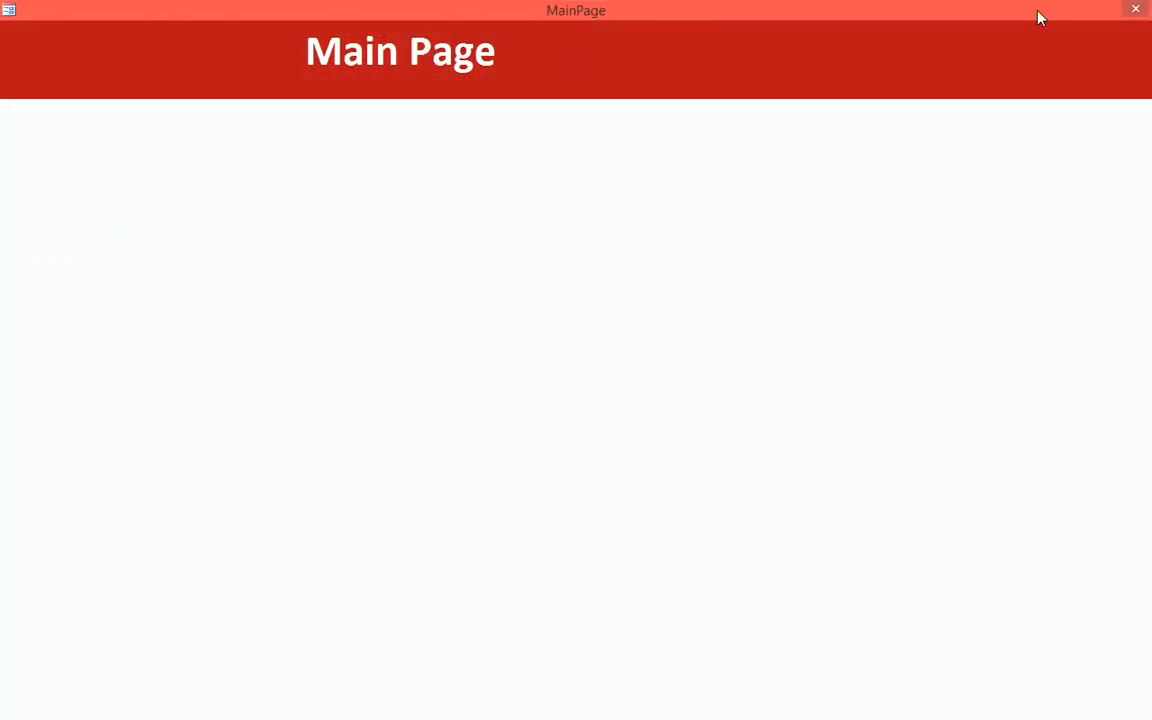
{"action": "right_click", "coordinate": [350, 298]}
{"action": "left_click", "coordinate": [386, 347]}
{"action": "left_click", "coordinate": [576, 224]}
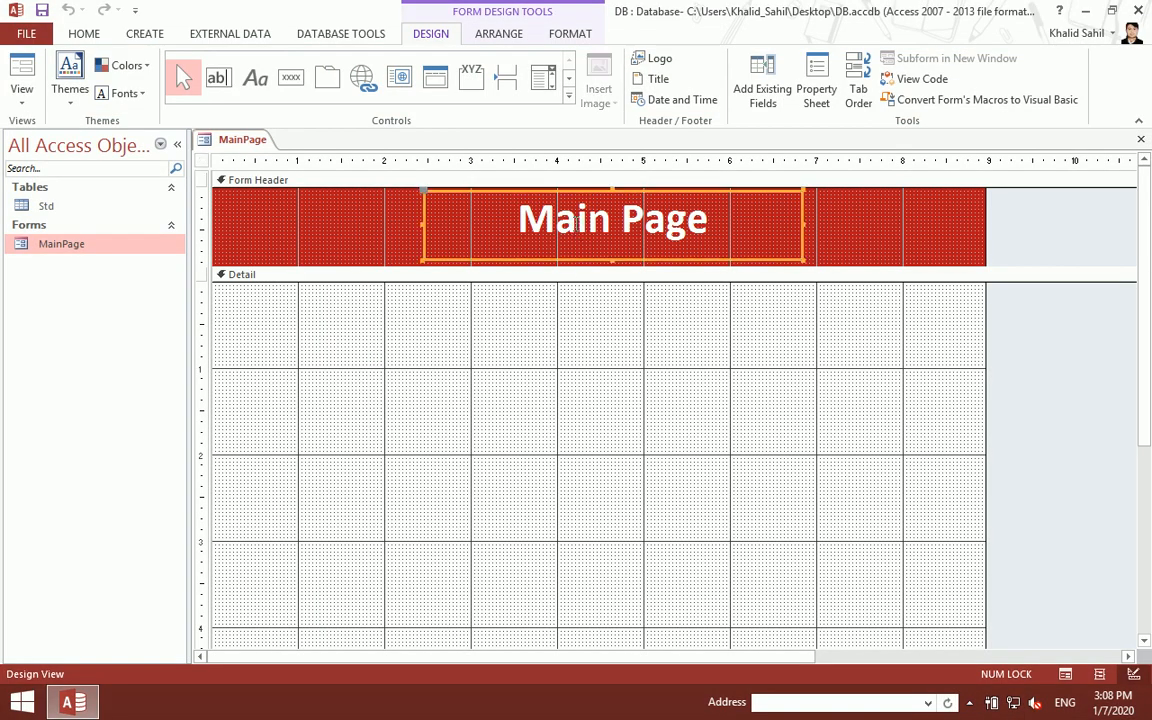
{"action": "double_click", "coordinate": [802, 225]}
{"action": "left_click_drag", "start_coordinate": [802, 225], "coordinate": [818, 242]}
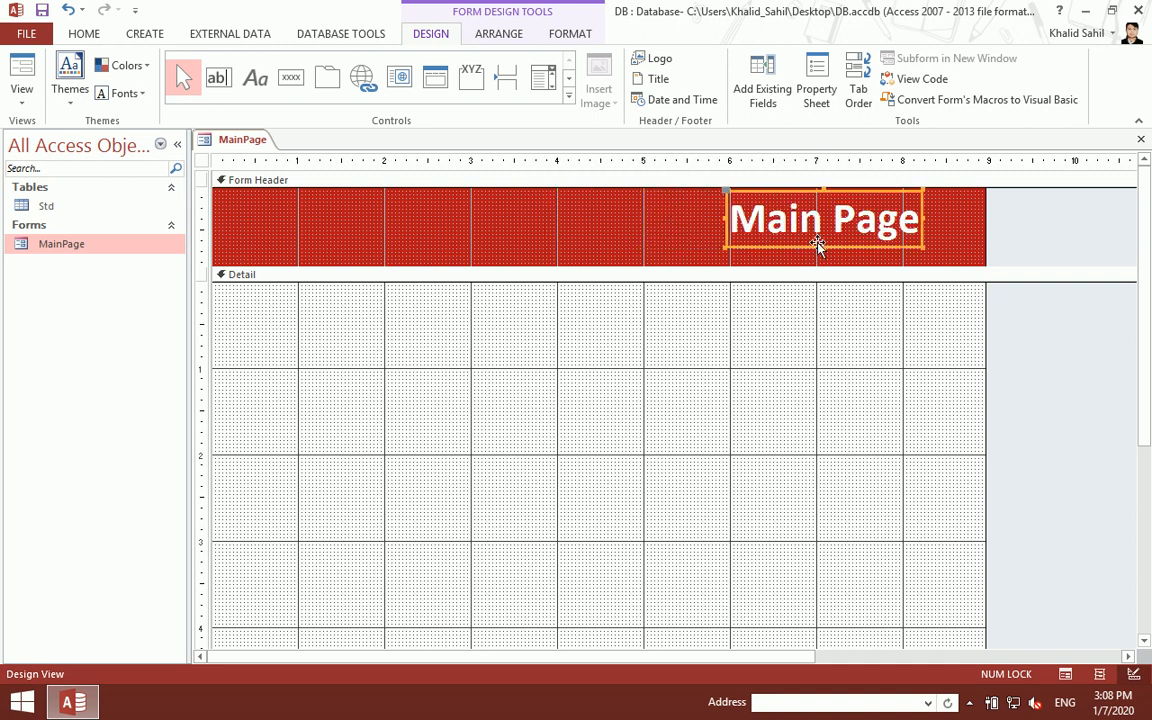
- Set the form's Border Style to None, save, and reopen MainPage
{"action": "double_click", "coordinate": [201, 160]}
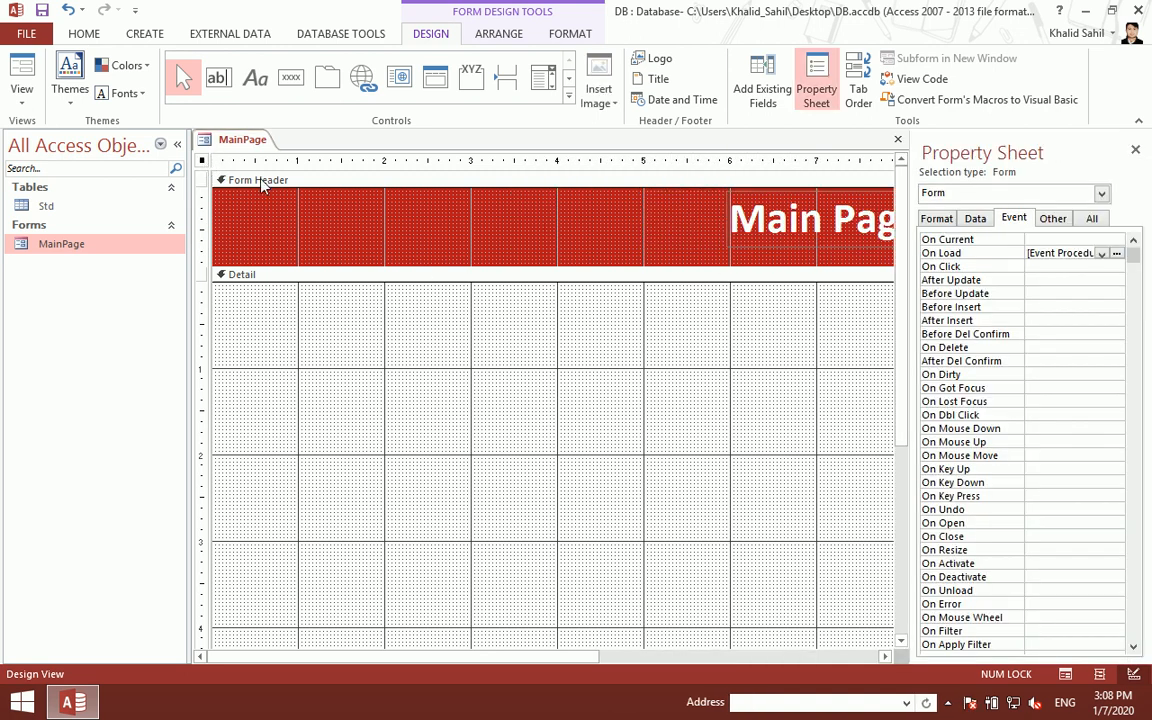
{"action": "left_click", "coordinate": [935, 220]}
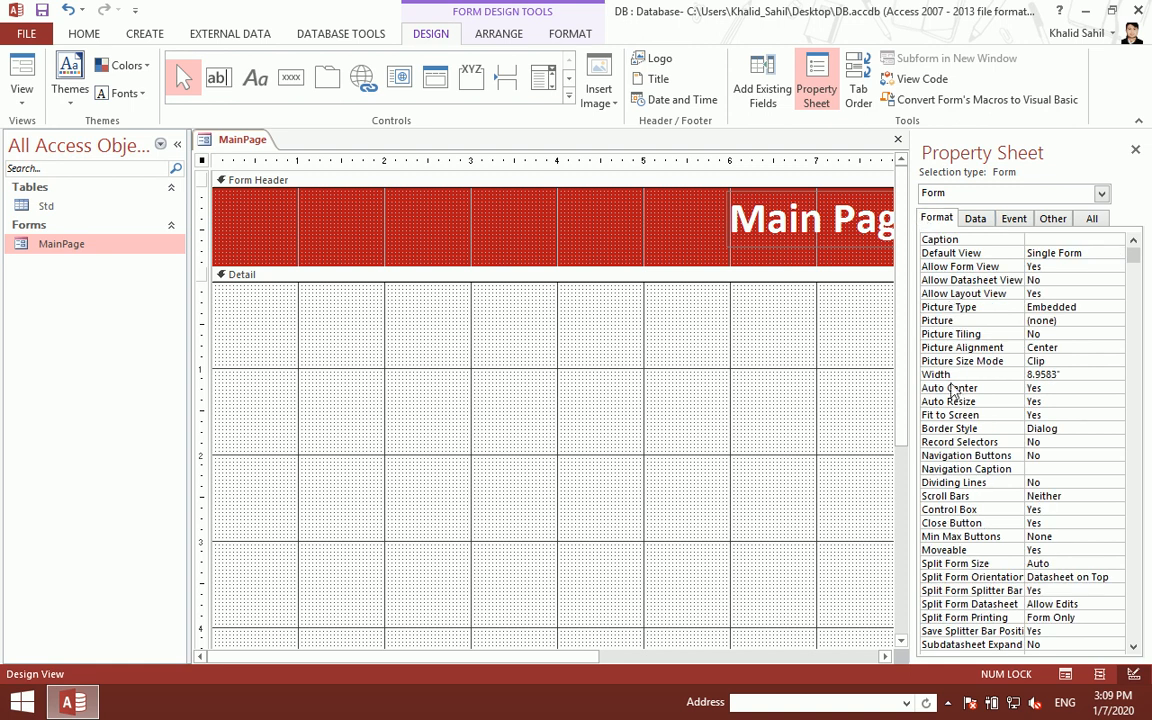
{"action": "double_click", "coordinate": [1063, 428]}
{"action": "left_click", "coordinate": [1135, 149]}
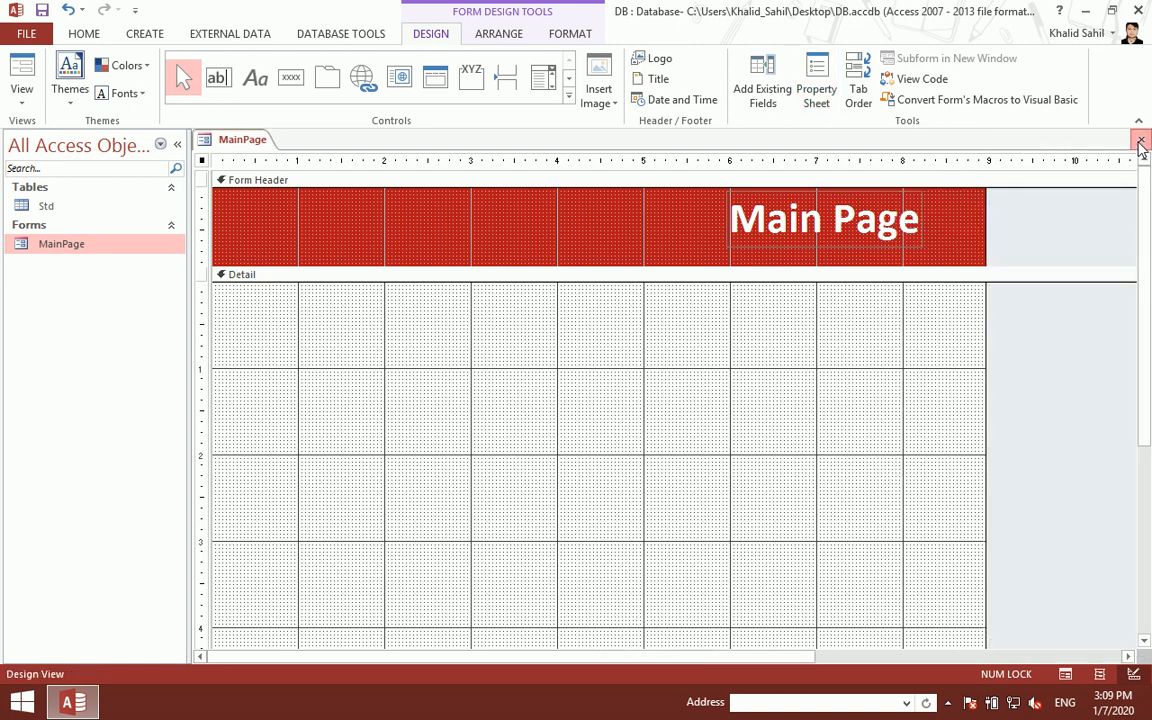
{"action": "left_click", "coordinate": [1140, 140]}
{"action": "left_click", "coordinate": [509, 401]}
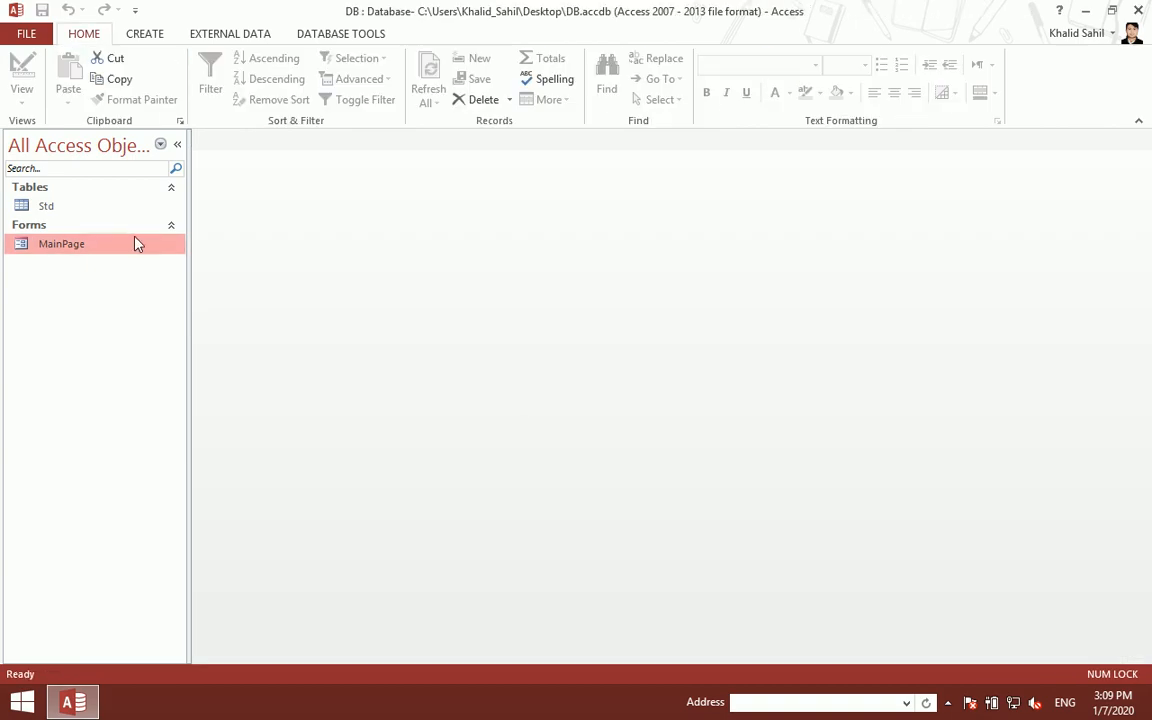
{"action": "double_click", "coordinate": [136, 242]}
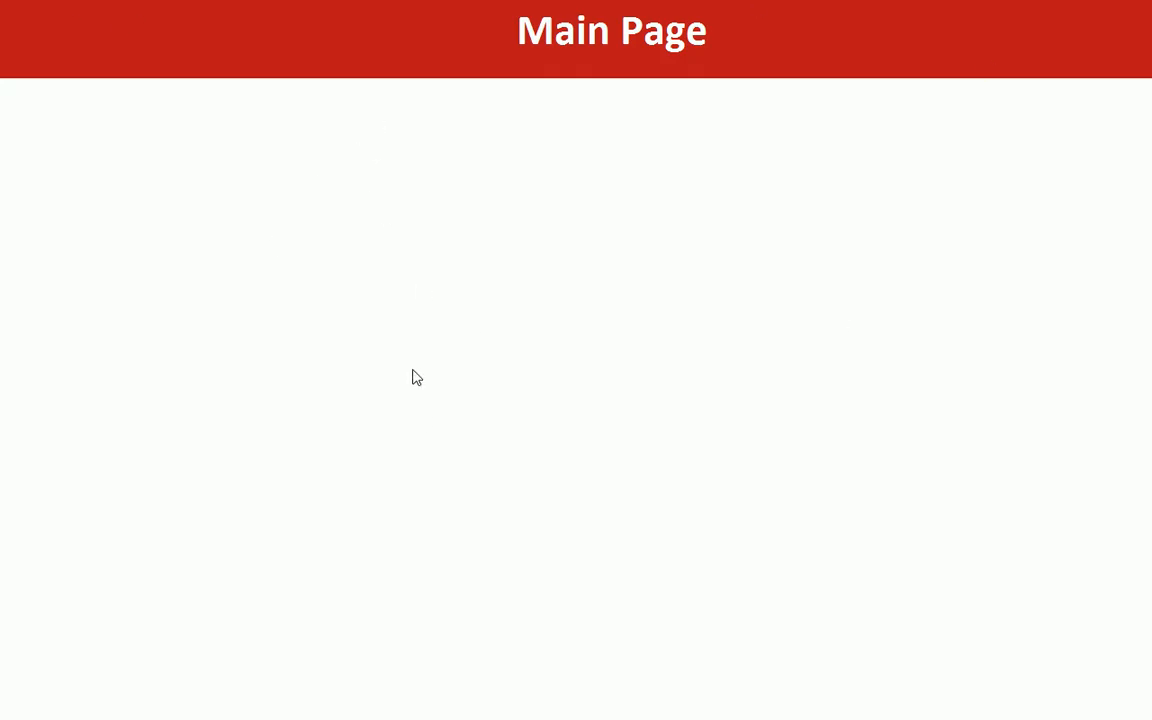
- Nudge the title slightly down and left, save, and reopen MainPage to check it
{"action": "right_click", "coordinate": [447, 113]}
{"action": "left_click", "coordinate": [520, 175]}
{"action": "left_click", "coordinate": [775, 240]}
{"action": "left_click_drag", "start_coordinate": [770, 247], "coordinate": [767, 256]}
{"action": "left_click_drag", "start_coordinate": [766, 255], "coordinate": [761, 255]}
{"action": "key", "text": "ctrl+s"}
{"action": "key", "text": "ctrl+w"}
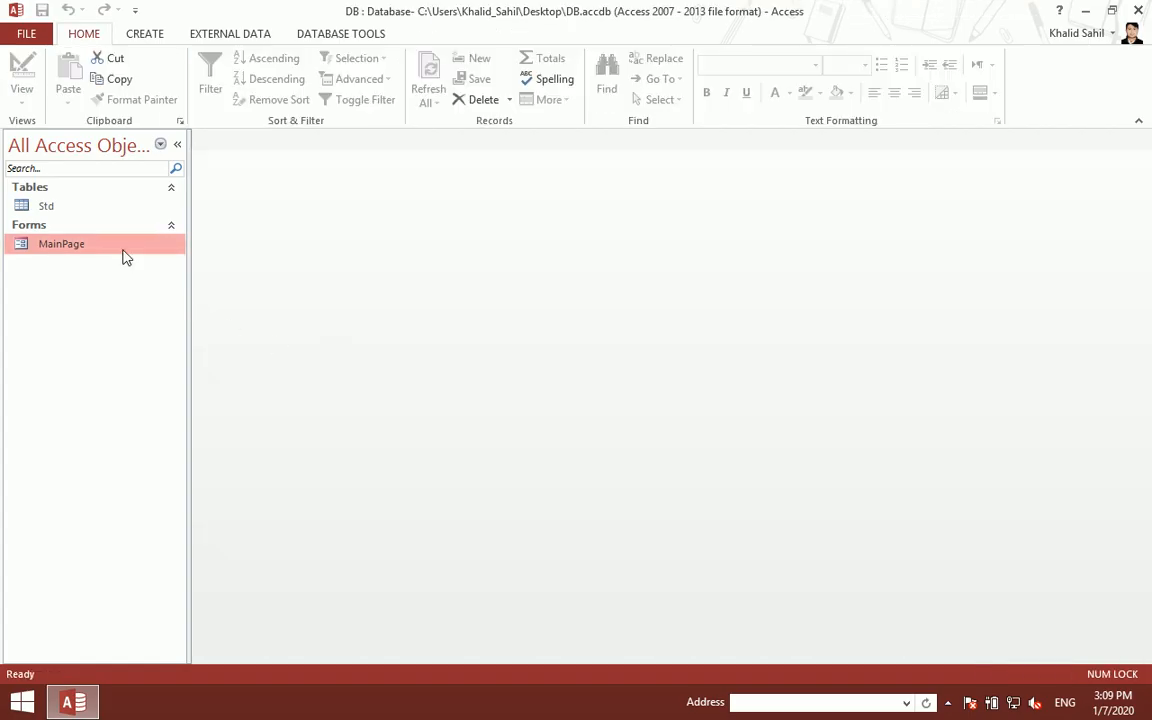
{"action": "double_click", "coordinate": [125, 257]}
- Nudge the title further left to centre it, save, and reopen MainPage
{"action": "right_click", "coordinate": [472, 156]}
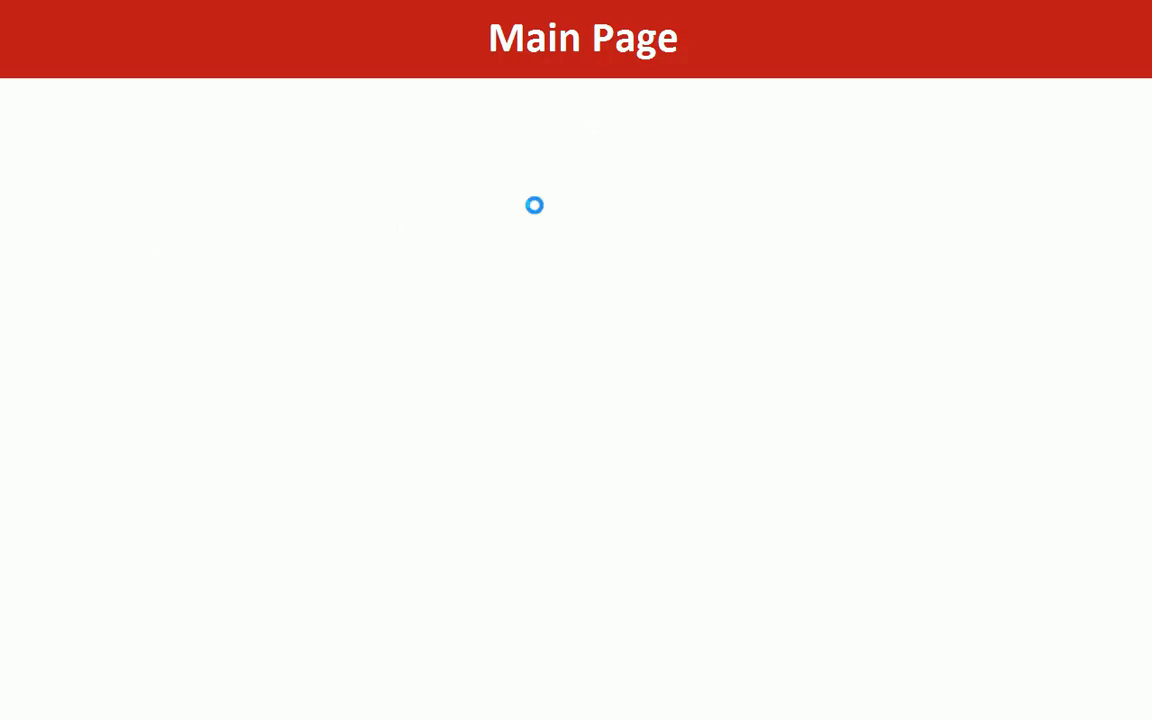
{"action": "left_click", "coordinate": [537, 207]}
{"action": "left_click", "coordinate": [779, 226]}
{"action": "key", "text": "Left"}
{"action": "key", "text": "Left"}
{"action": "key", "text": "Left"}
{"action": "key", "text": "Left"}
{"action": "key", "text": "Left"}
{"action": "left_click", "coordinate": [654, 337]}
{"action": "key", "text": "ctrl+w"}
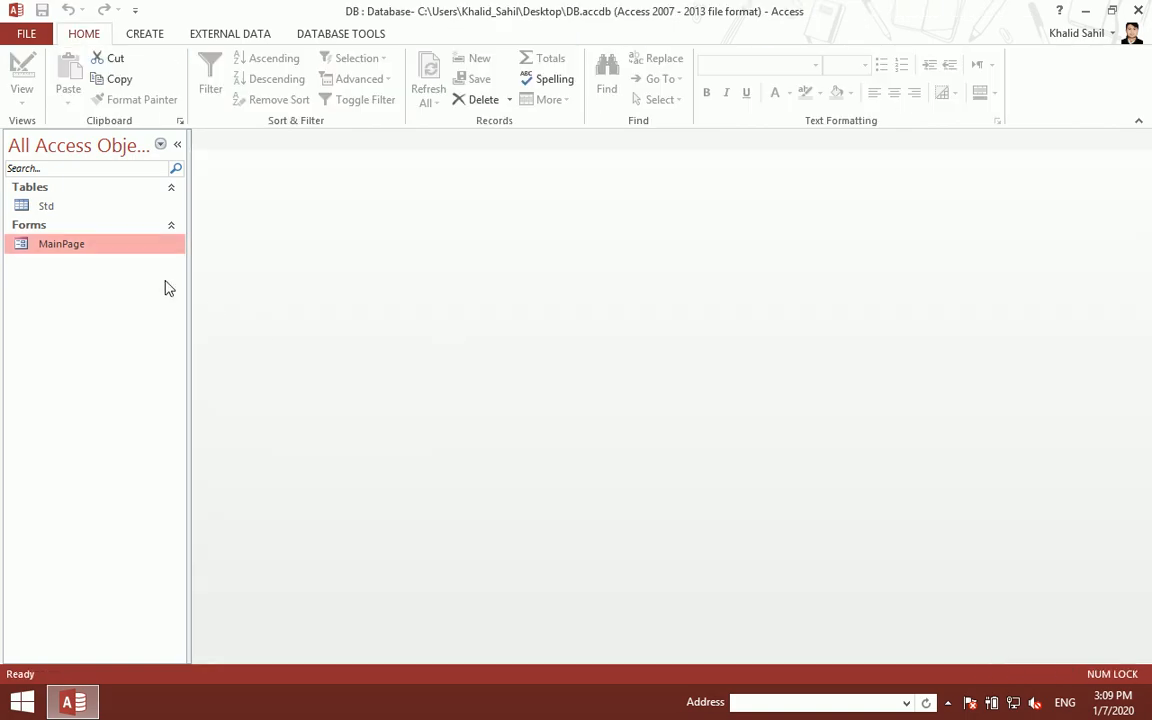
{"action": "double_click", "coordinate": [129, 250]}
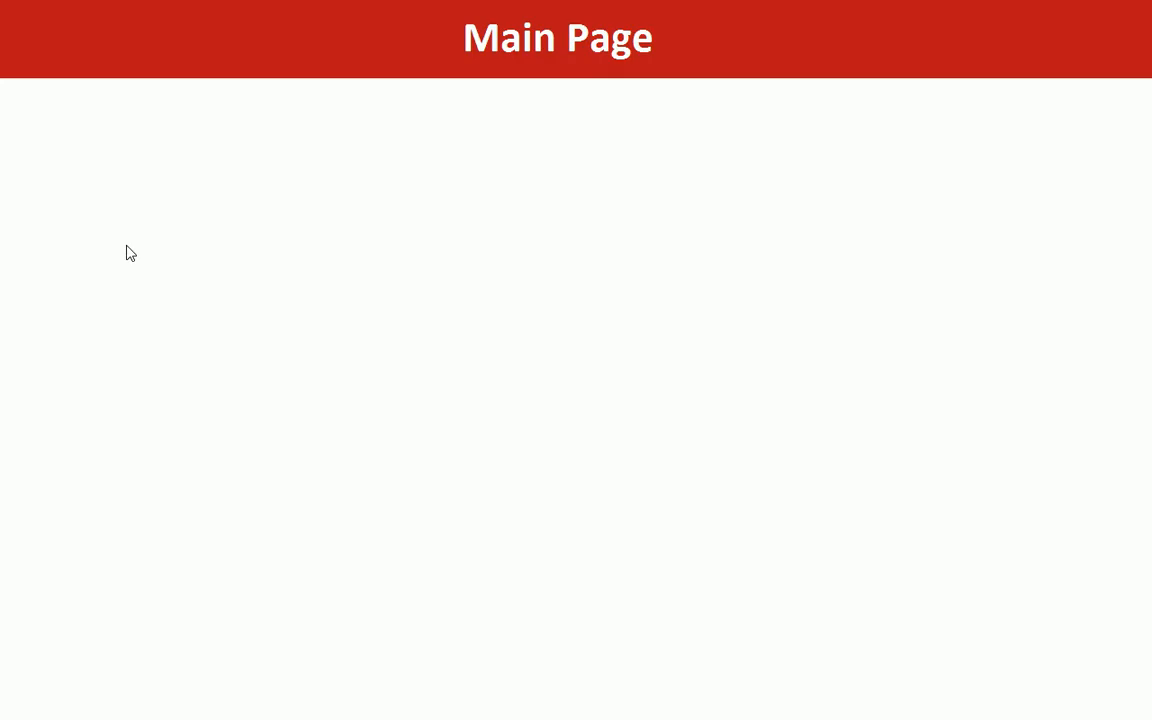
- Fill the Form Footer red, make it slightly taller, and open MainPage to check
{"action": "right_click", "coordinate": [489, 199]}
{"action": "left_click", "coordinate": [556, 254]}
{"action": "scroll", "coordinate": [570, 277], "scroll_direction": "down", "scroll_amount": 1}
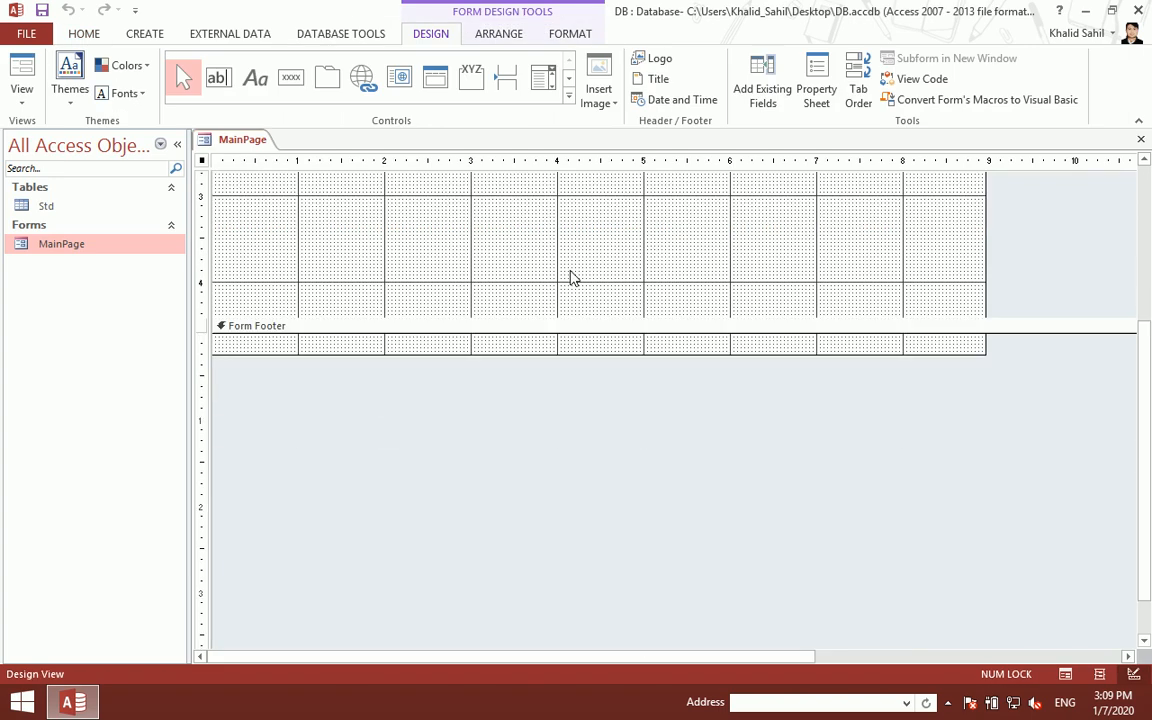
{"action": "right_click", "coordinate": [548, 350]}
{"action": "left_click", "coordinate": [623, 424]}
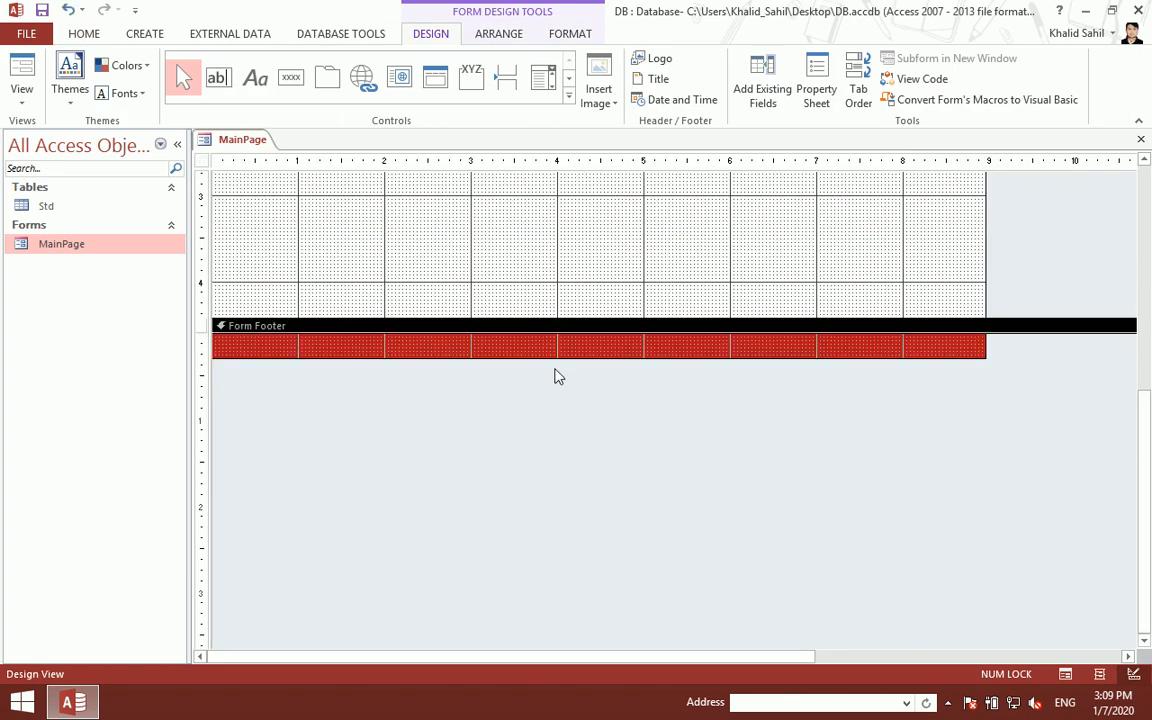
{"action": "left_click_drag", "start_coordinate": [562, 358], "coordinate": [563, 366]}
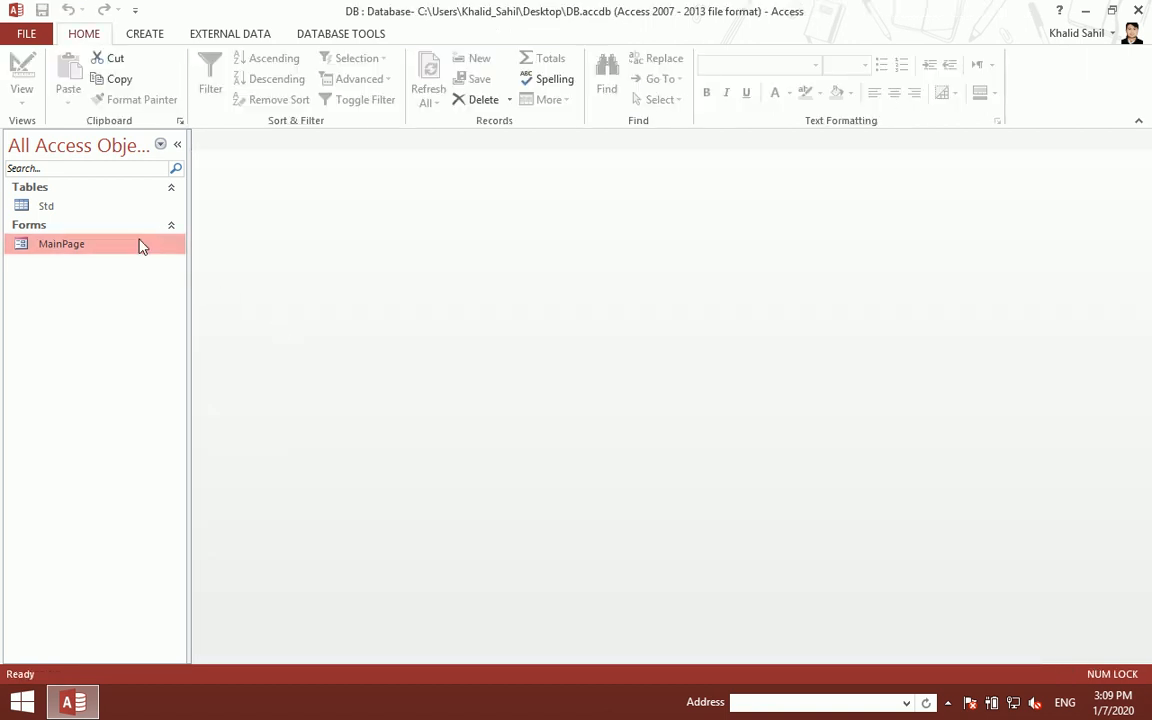
{"action": "double_click", "coordinate": [141, 244]}
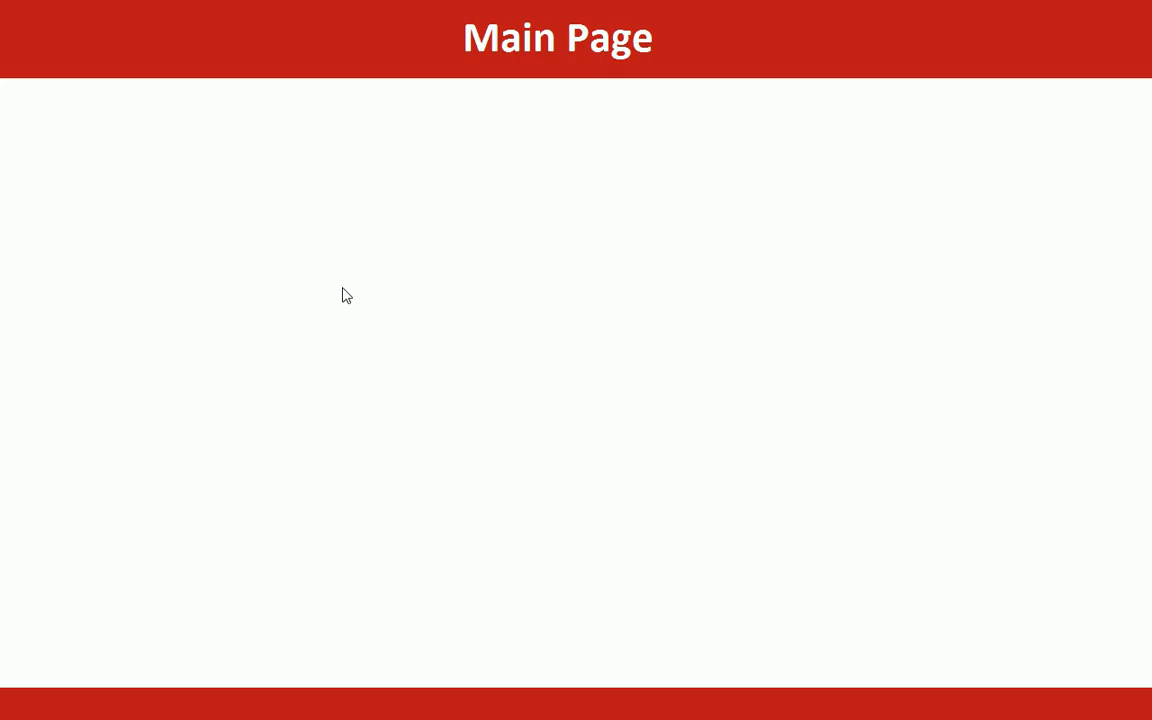
- Draw a rectangle at the top of the Detail section and stretch it into a thin full-width bar
{"action": "right_click", "coordinate": [364, 246]}
{"action": "left_click", "coordinate": [386, 291]}
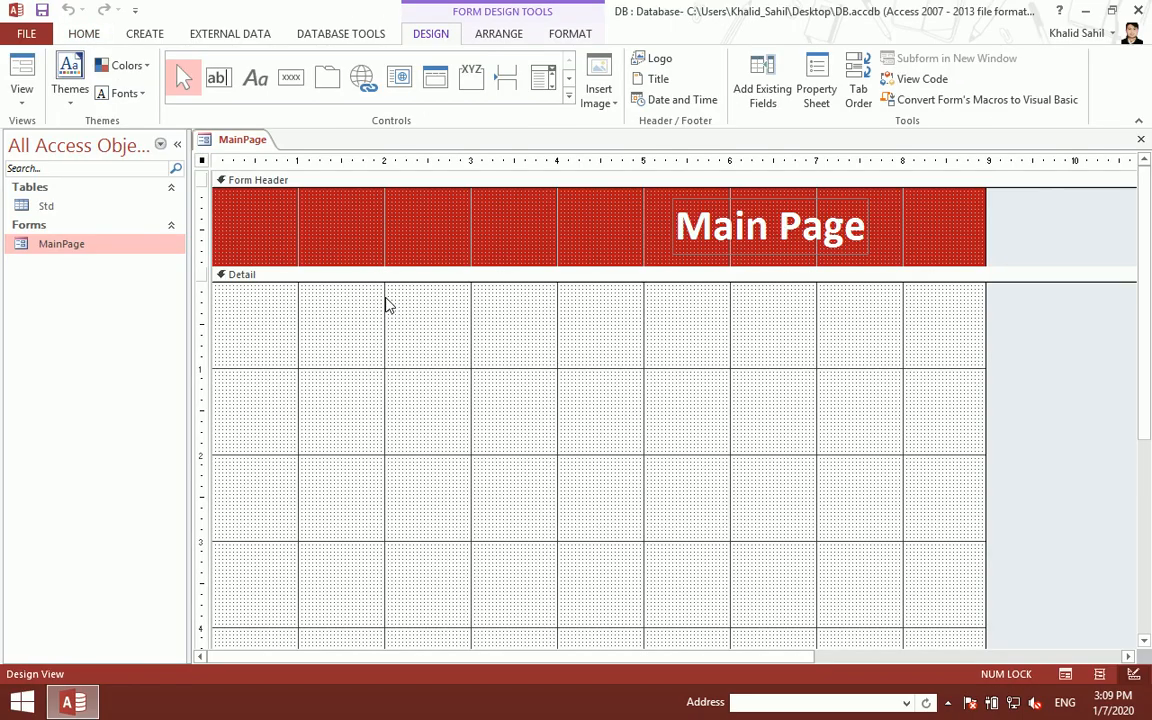
{"action": "left_click", "coordinate": [568, 95]}
{"action": "left_click", "coordinate": [322, 112]}
{"action": "left_click_drag", "start_coordinate": [345, 380], "coordinate": [390, 423]}
{"action": "key", "text": "Left"}
{"action": "key", "text": "Left"}
{"action": "key", "text": "Left"}
{"action": "key", "text": "Left"}
{"action": "key", "text": "Left"}
{"action": "key", "text": "Left"}
{"action": "key", "text": "Left"}
{"action": "key", "text": "Left"}
{"action": "key", "text": "Left"}
{"action": "key", "text": "Left"}
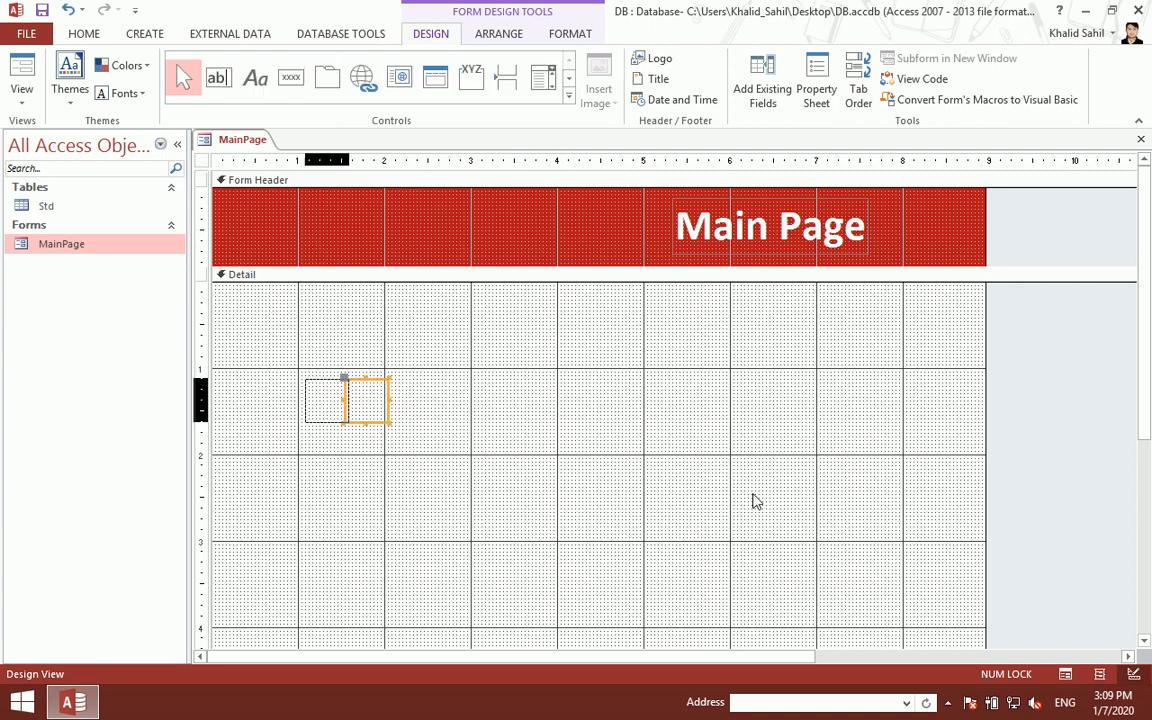
{"action": "key", "text": "Up"}
{"action": "key", "text": "Up"}
{"action": "key", "text": "Up"}
{"action": "key", "text": "Up"}
{"action": "key", "text": "Up"}
{"action": "key", "text": "Up"}
{"action": "key", "text": "Up"}
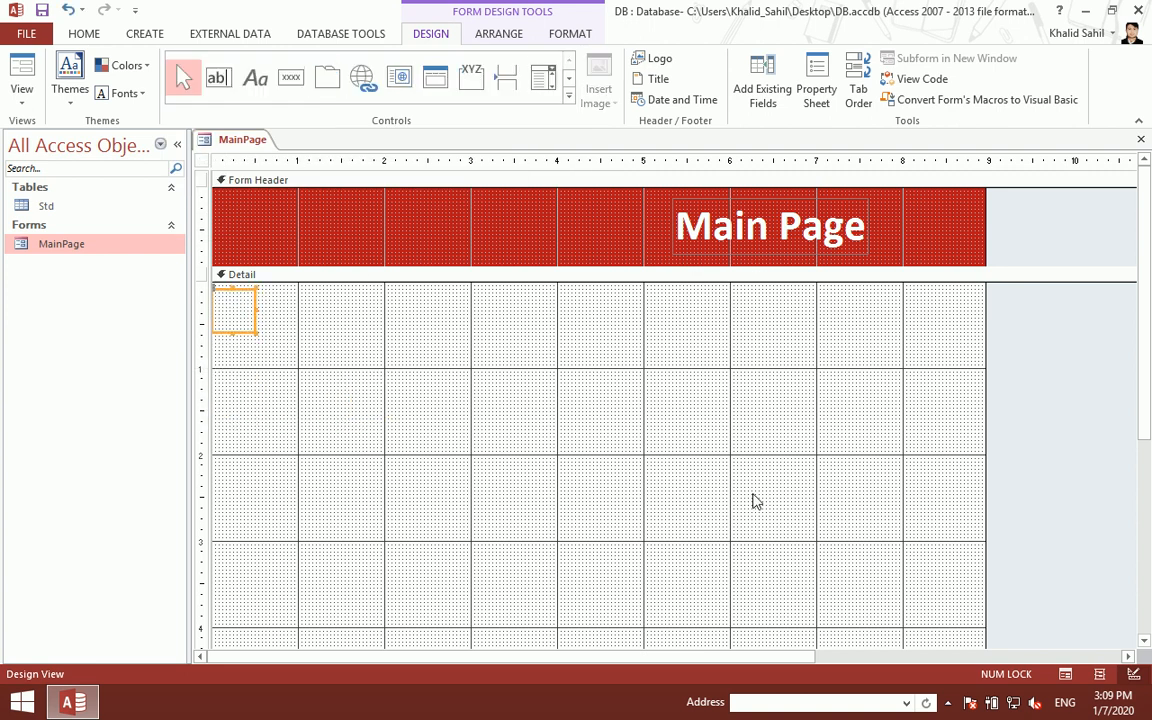
{"action": "key", "text": "shift+Right"}
{"action": "key", "text": "shift+Right"}
{"action": "key", "text": "shift+Right"}
{"action": "key", "text": "shift+Right"}
{"action": "key", "text": "shift+Right"}
{"action": "key", "text": "shift+Right"}
{"action": "key", "text": "shift+Right"}
{"action": "key", "text": "shift+Right"}
{"action": "key", "text": "shift+Right"}
{"action": "key", "text": "shift+Right"}
{"action": "key", "text": "shift+Right"}
{"action": "key", "text": "shift+Right"}
{"action": "key", "text": "shift+Right"}
{"action": "key", "text": "shift+Right"}
{"action": "key", "text": "shift+Right"}
{"action": "key", "text": "shift+Right"}
{"action": "key", "text": "shift+Right"}
{"action": "key", "text": "shift+Right"}
{"action": "key", "text": "shift+Right"}
{"action": "key", "text": "shift+Right"}
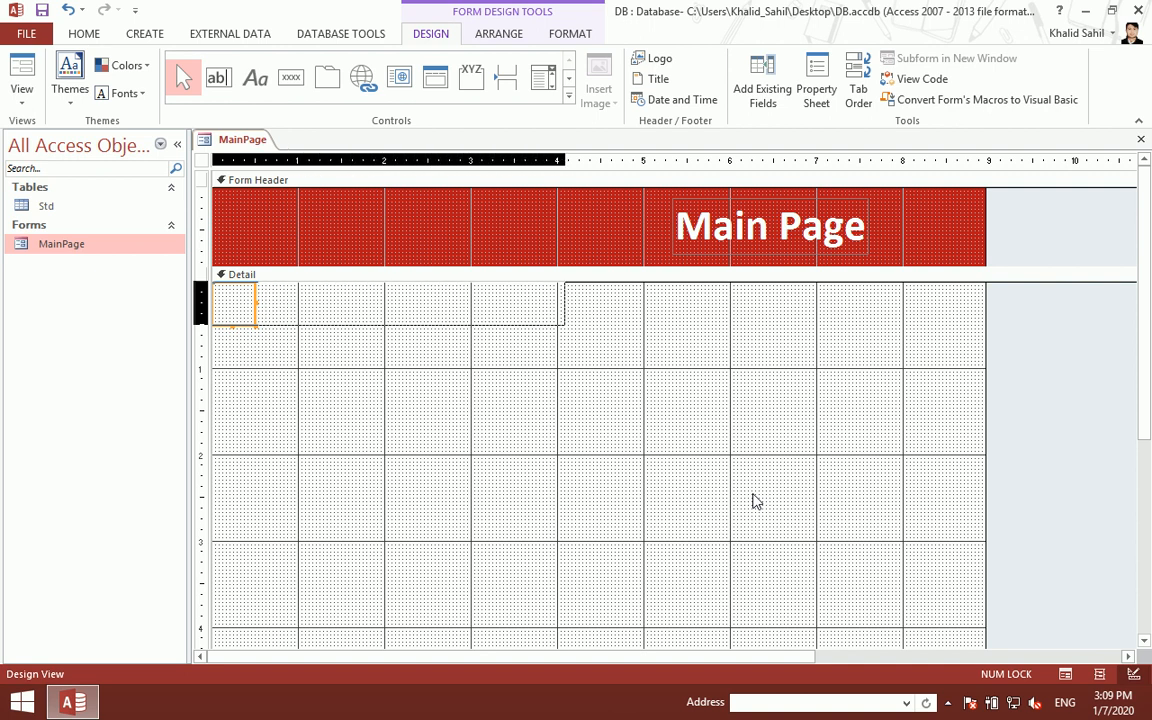
{"action": "key", "text": "shift+Right"}
{"action": "key", "text": "shift+Right"}
{"action": "key", "text": "shift+Right"}
{"action": "key", "text": "shift+Right"}
{"action": "key", "text": "shift+Right"}
{"action": "key", "text": "shift+Right"}
{"action": "key", "text": "shift+Right"}
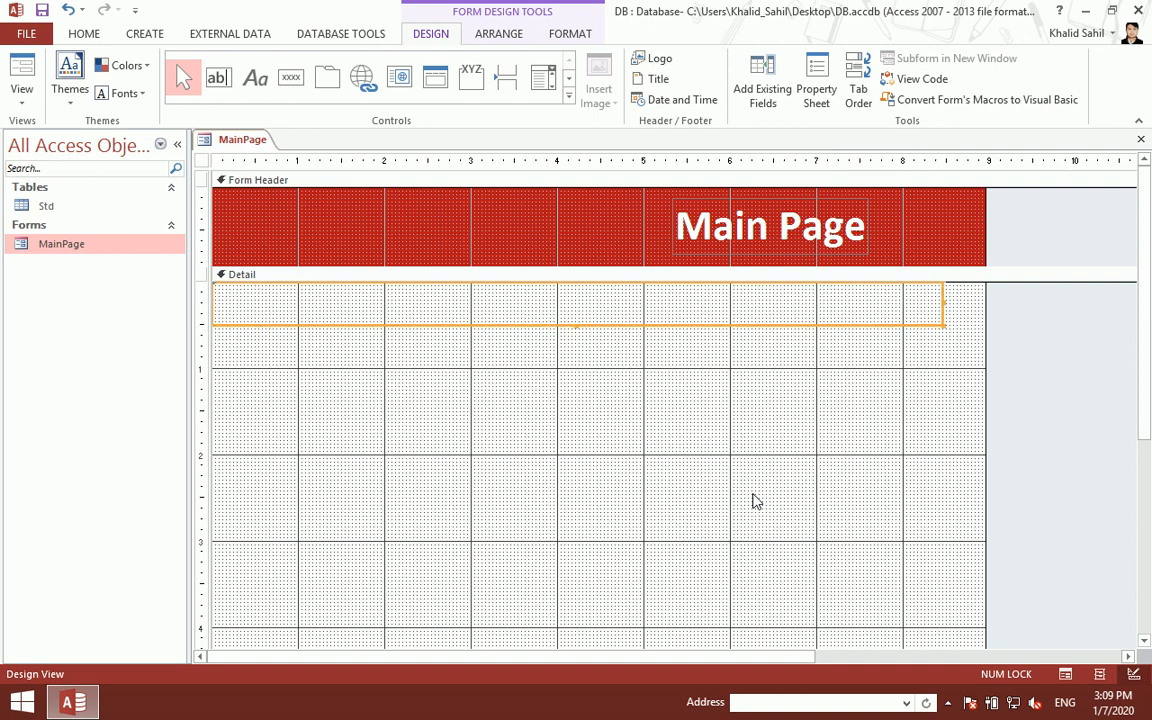
{"action": "key", "text": "shift+Right"}
{"action": "key", "text": "shift+Right"}
{"action": "key", "text": "shift+Up"}
{"action": "key", "text": "shift+Up"}
{"action": "key", "text": "shift+Up"}
{"action": "key", "text": "shift+Up"}
{"action": "key", "text": "shift+Up"}
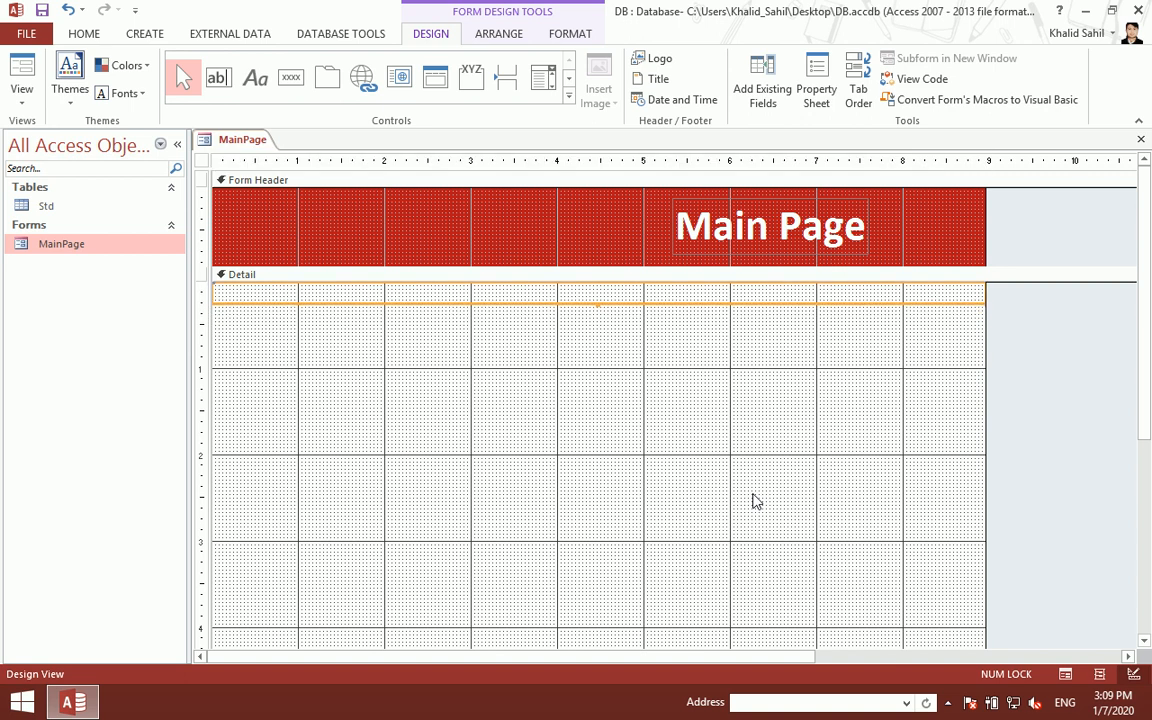
- Fill the bar orange, save the form, and open MainPage to view it
{"action": "left_click", "coordinate": [569, 36]}
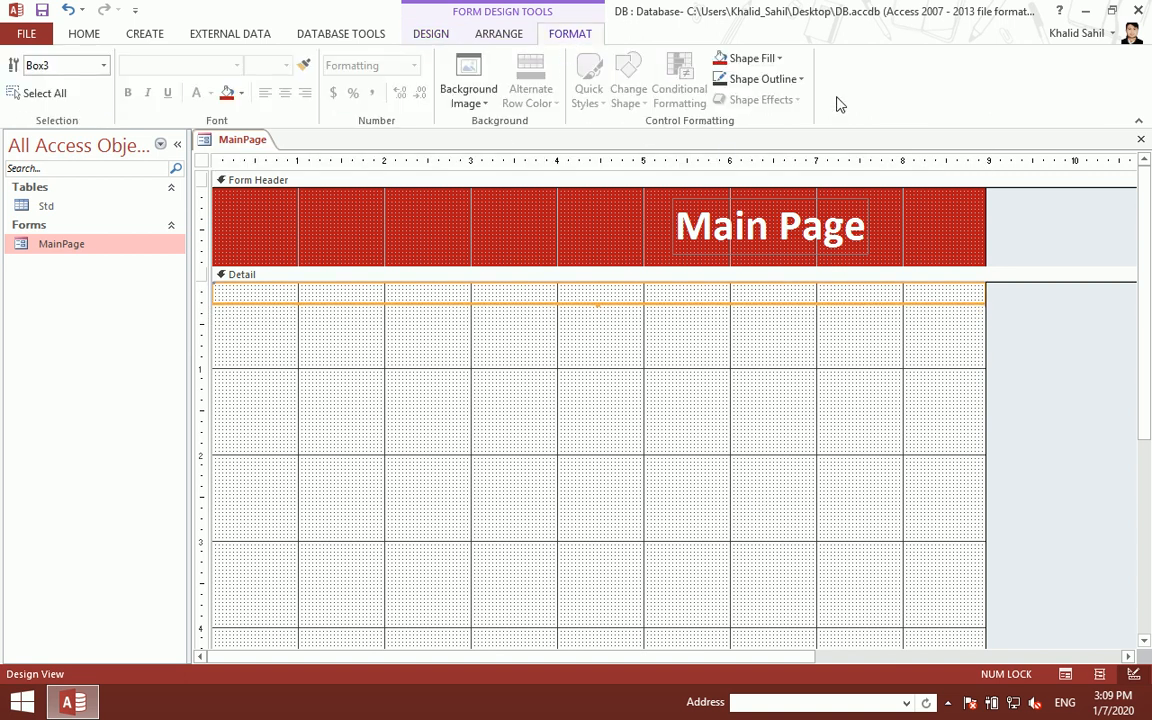
{"action": "left_click", "coordinate": [781, 59]}
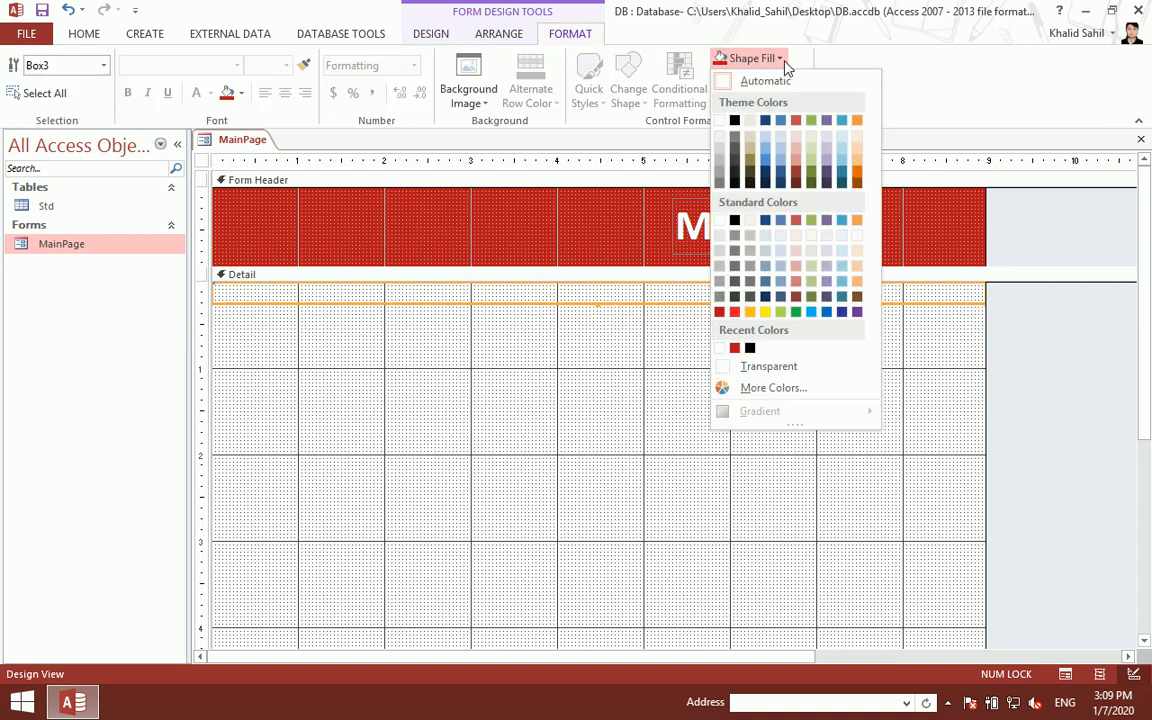
{"action": "left_click", "coordinate": [750, 312]}
{"action": "key", "text": "ctrl+s"}
{"action": "key", "text": "ctrl+w"}
{"action": "double_click", "coordinate": [136, 248]}
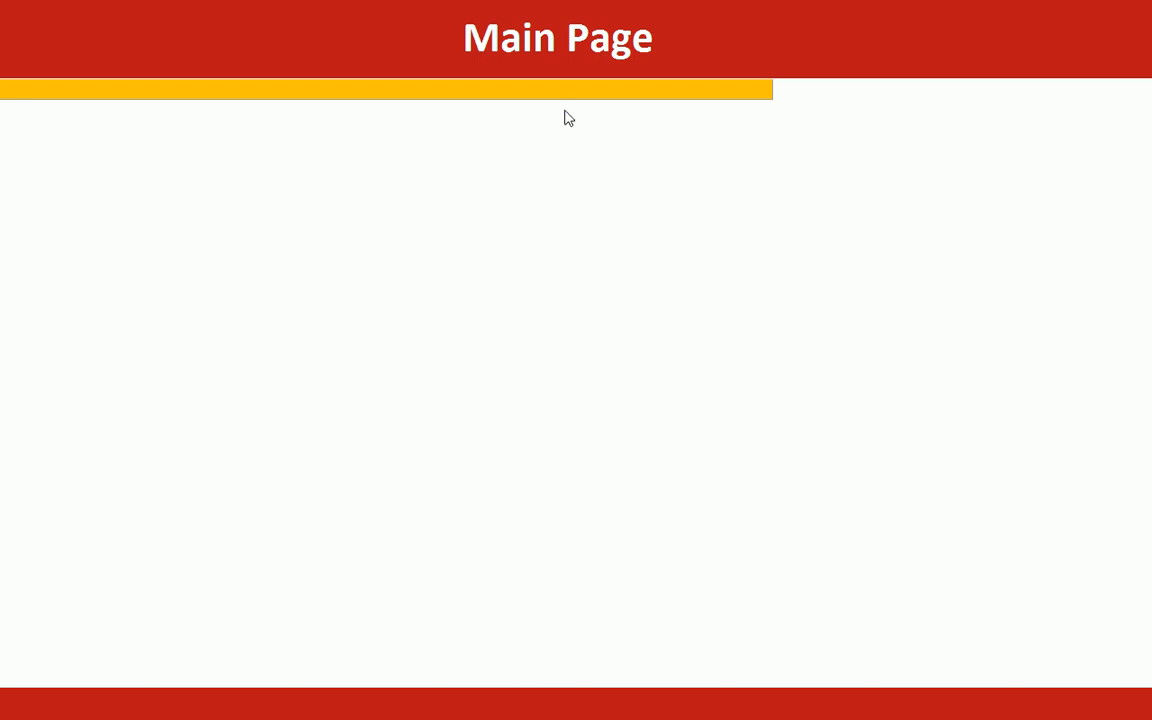
- Anchor the 'Main Page' title with Stretch Across Top, save MainPage, and open it
{"action": "right_click", "coordinate": [676, 197]}
{"action": "left_click", "coordinate": [728, 248]}
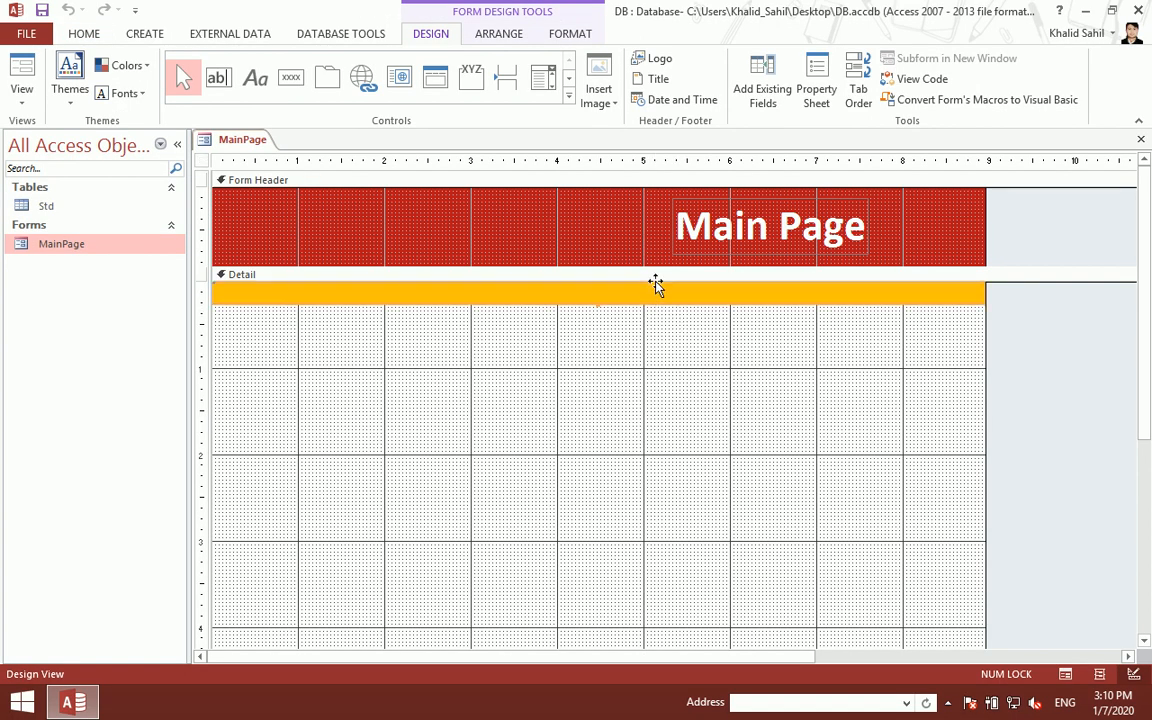
{"action": "left_click", "coordinate": [500, 36]}
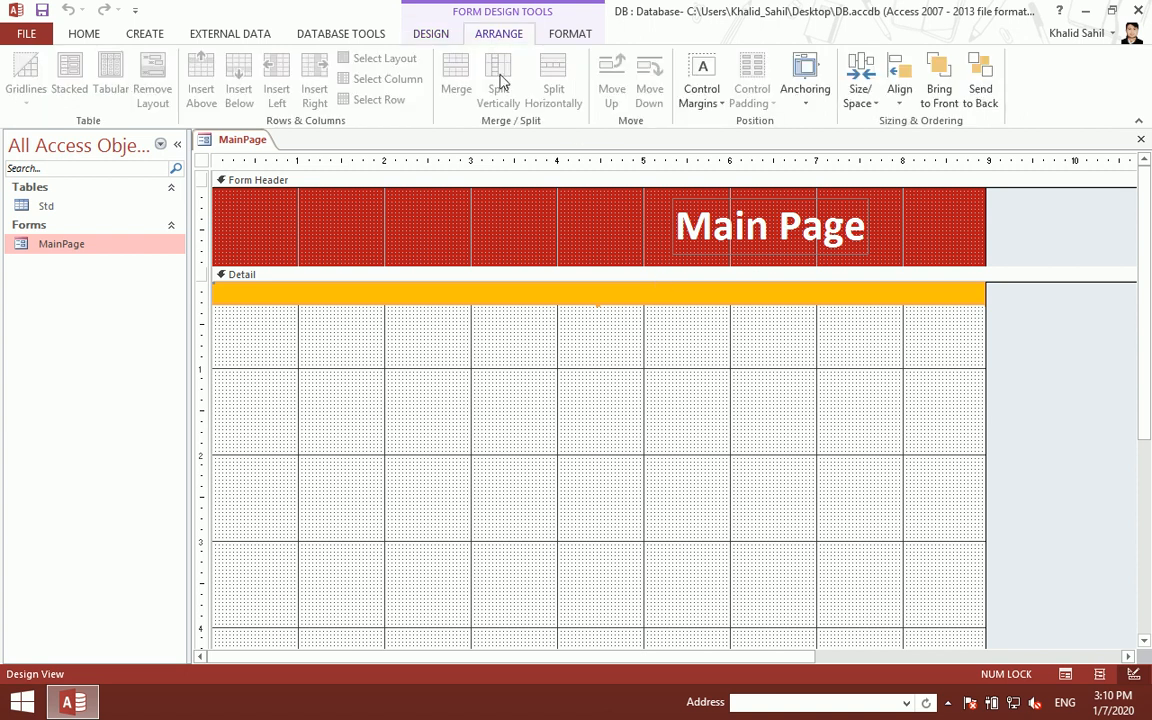
{"action": "left_click", "coordinate": [805, 98]}
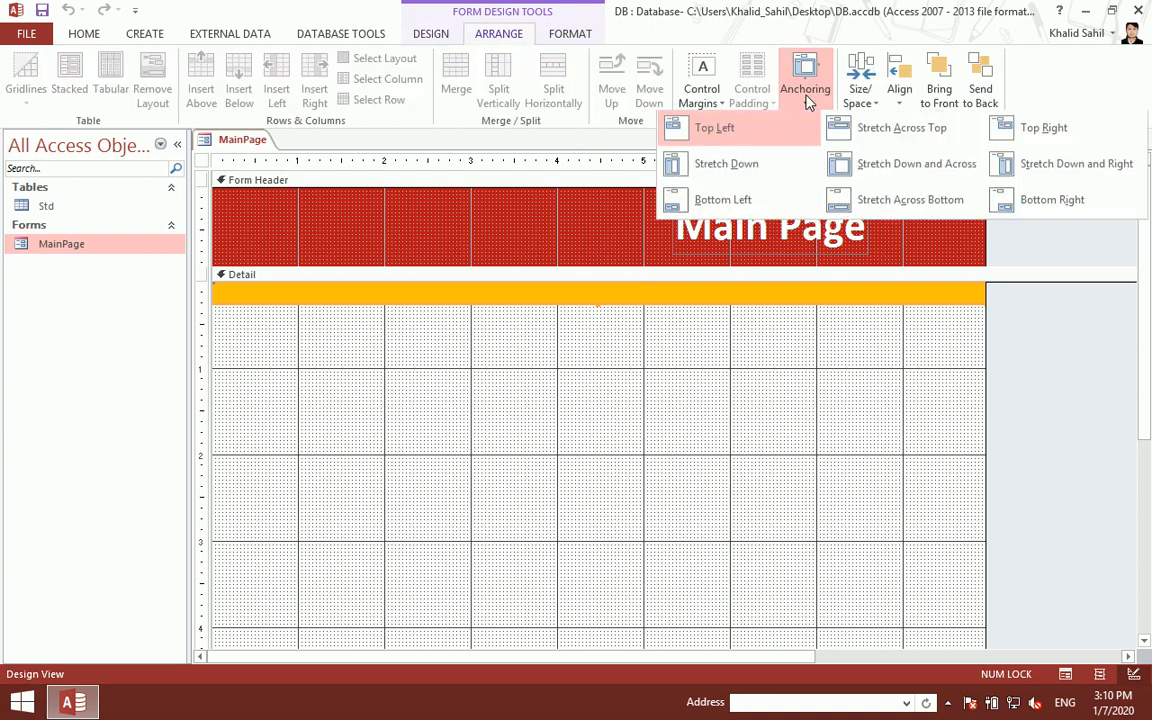
{"action": "left_click", "coordinate": [930, 143]}
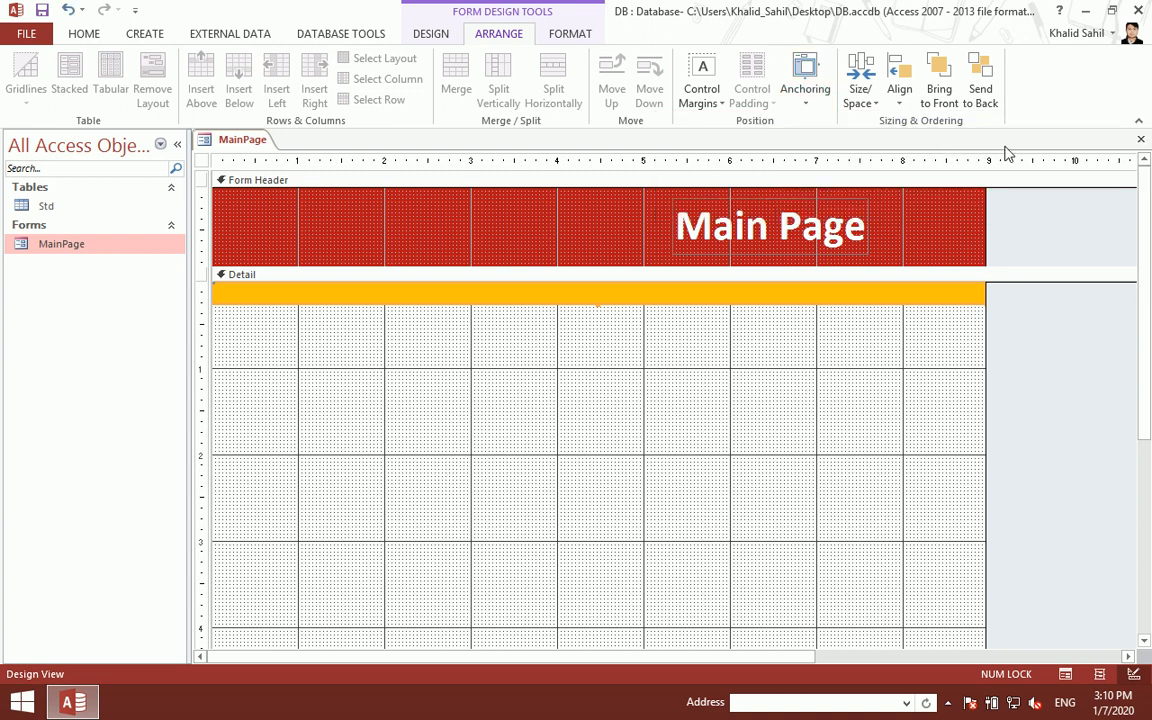
{"action": "left_click", "coordinate": [1141, 139]}
{"action": "left_click", "coordinate": [497, 401]}
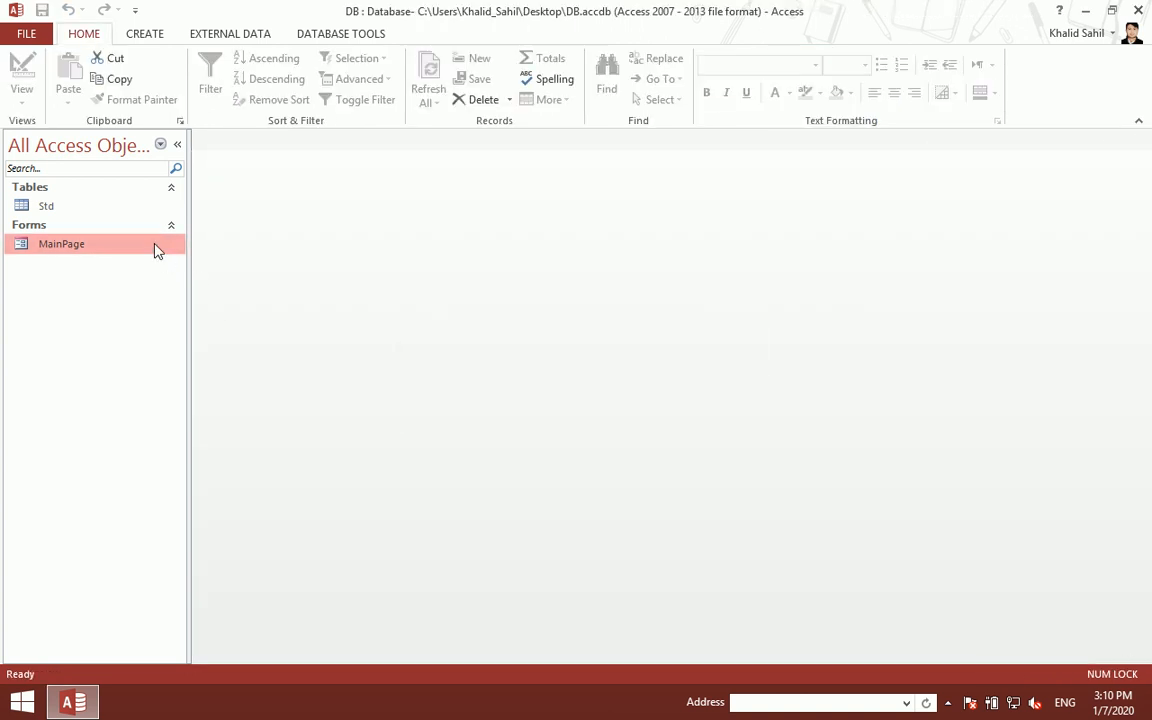
{"action": "double_click", "coordinate": [157, 247]}
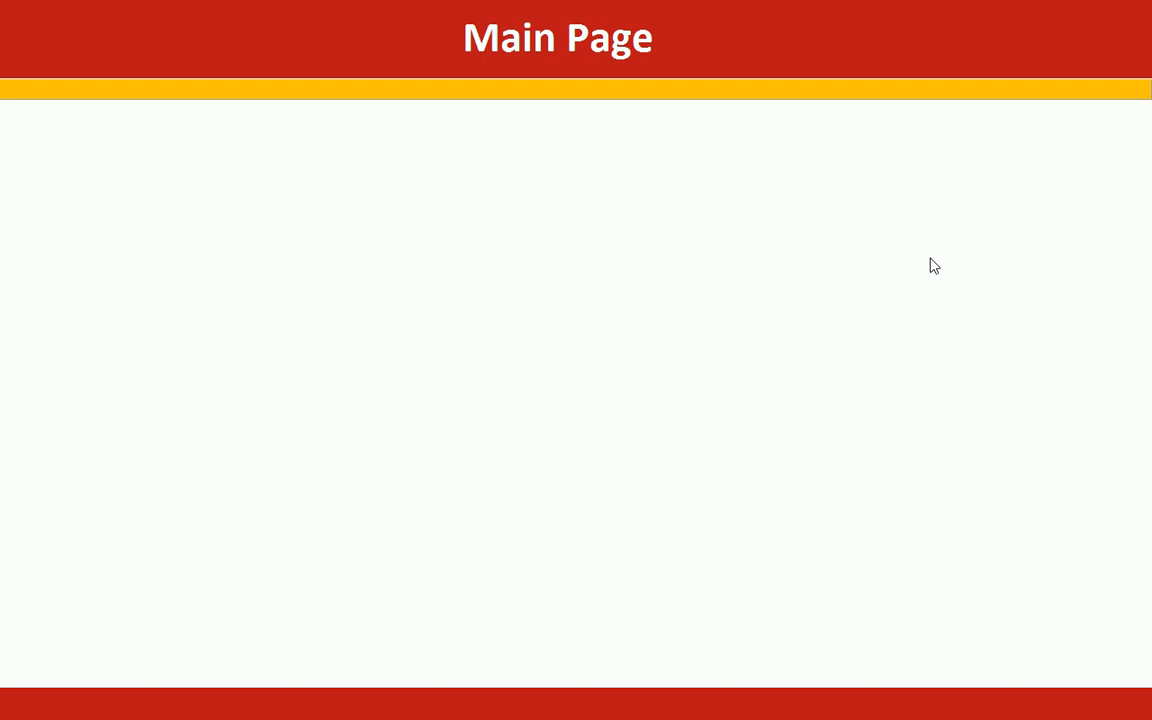
- In Design View, add a button captioned 'Logout' to the form
{"action": "right_click", "coordinate": [388, 217]}
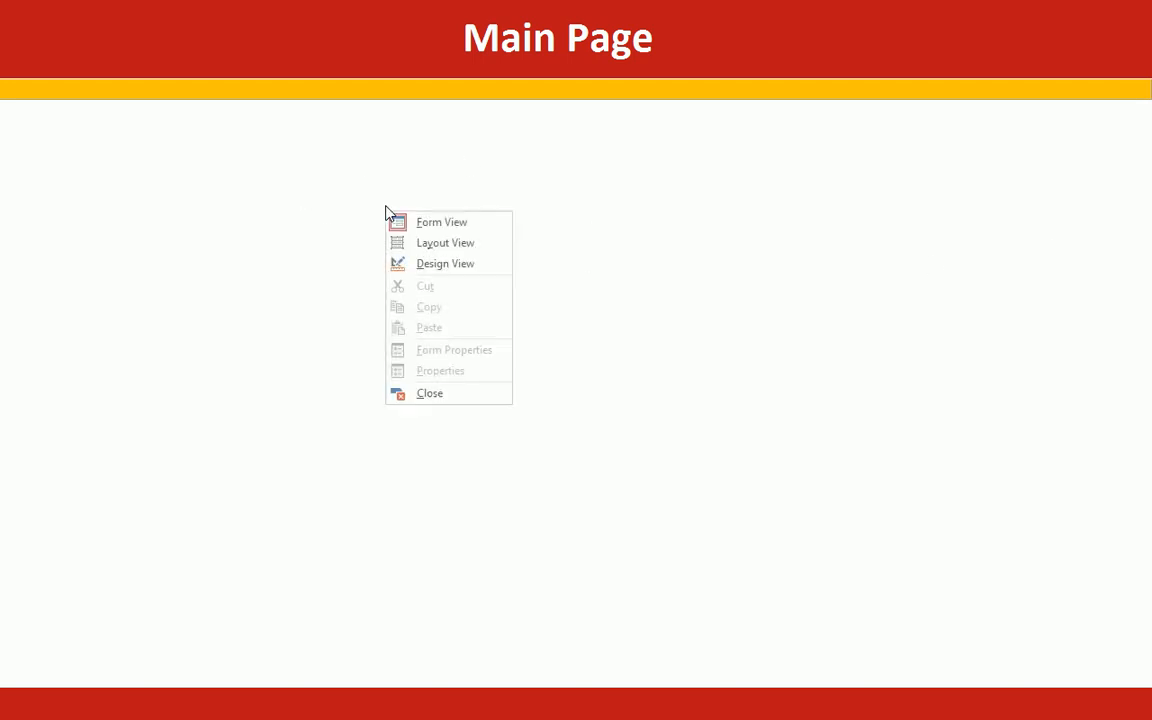
{"action": "left_click", "coordinate": [424, 264]}
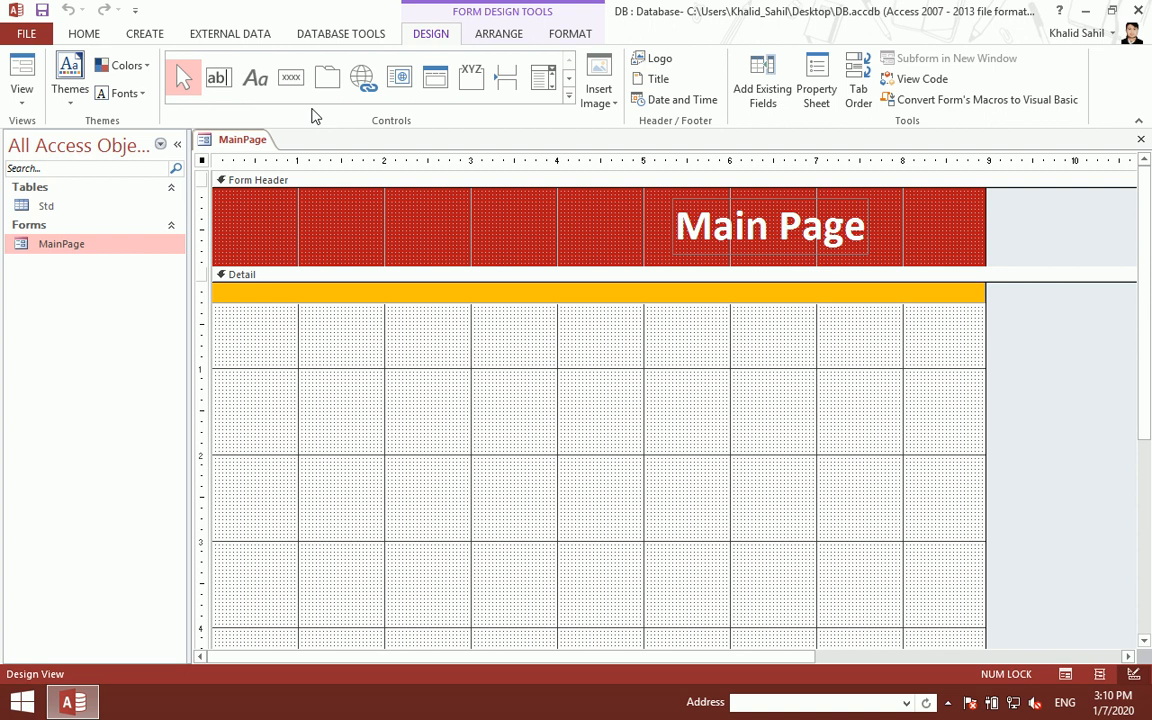
{"action": "left_click", "coordinate": [290, 77]}
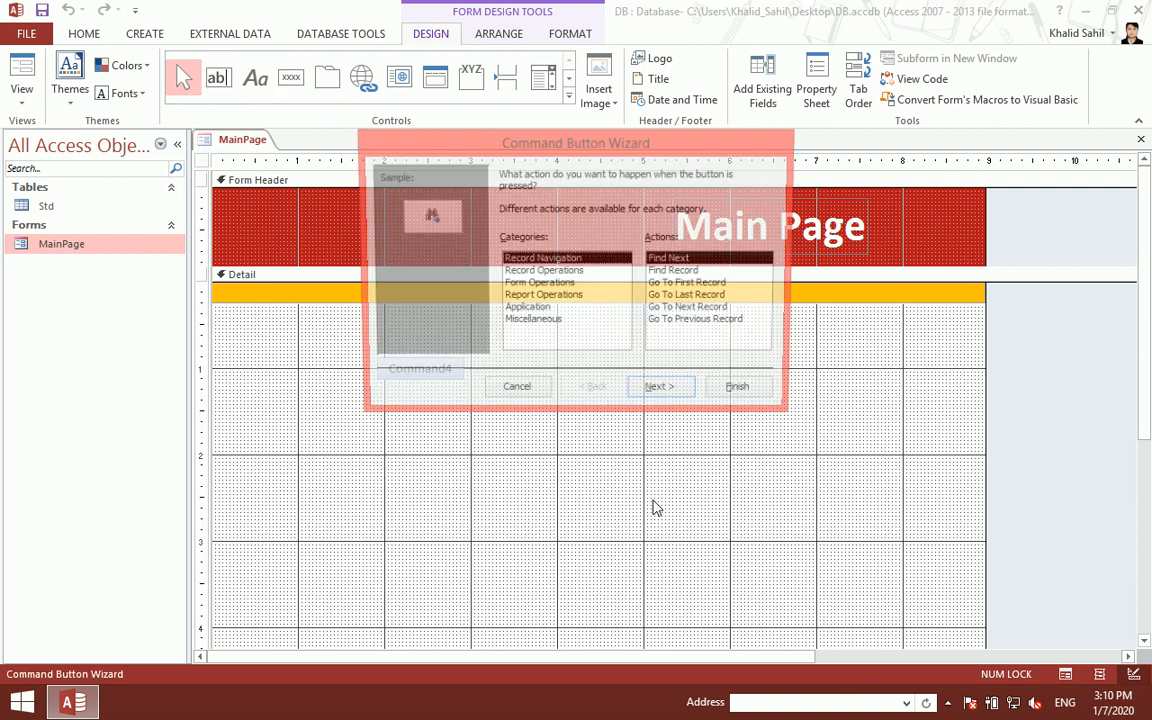
{"action": "left_click", "coordinate": [512, 391]}
{"action": "key", "text": "BackSpace"}
{"action": "key", "text": "BackSpace"}
{"action": "key", "text": "BackSpace"}
{"action": "key", "text": "BackSpace"}
{"action": "key", "text": "BackSpace"}
{"action": "key", "text": "BackSpace"}
{"action": "key", "text": "BackSpace"}
{"action": "type", "text": "Logout"}
{"action": "key", "text": "Return"}
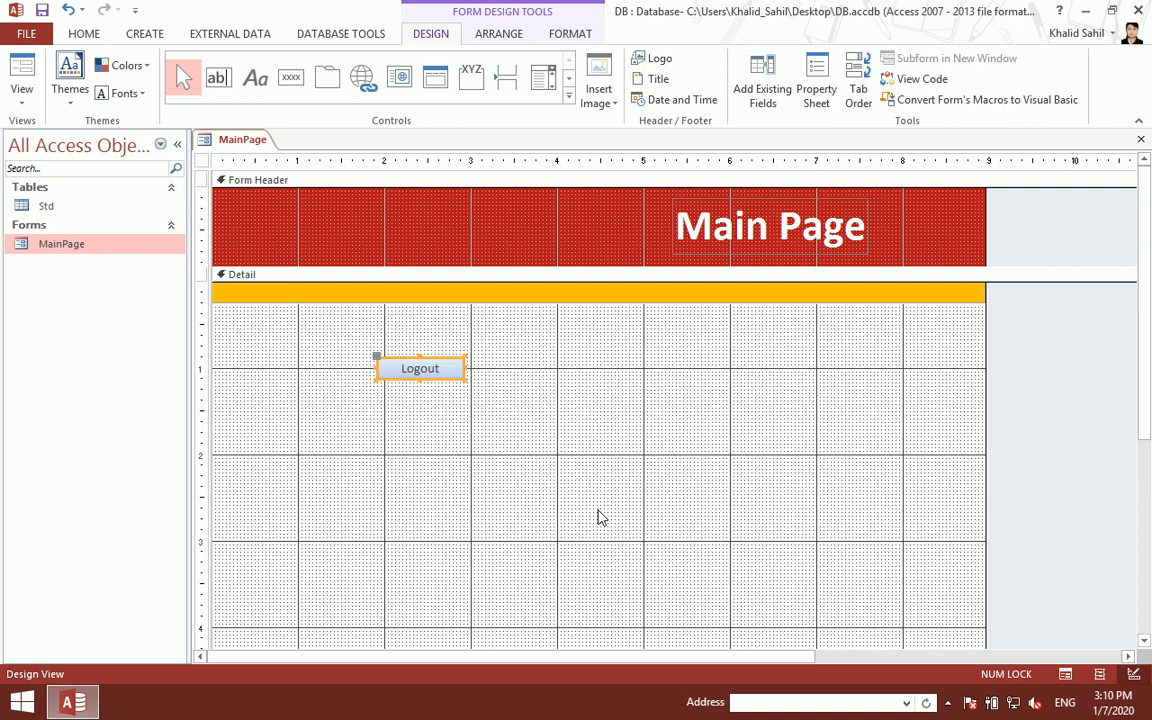
- Give the Logout button a transparent fill and a white bold caption
{"action": "left_click", "coordinate": [570, 34]}
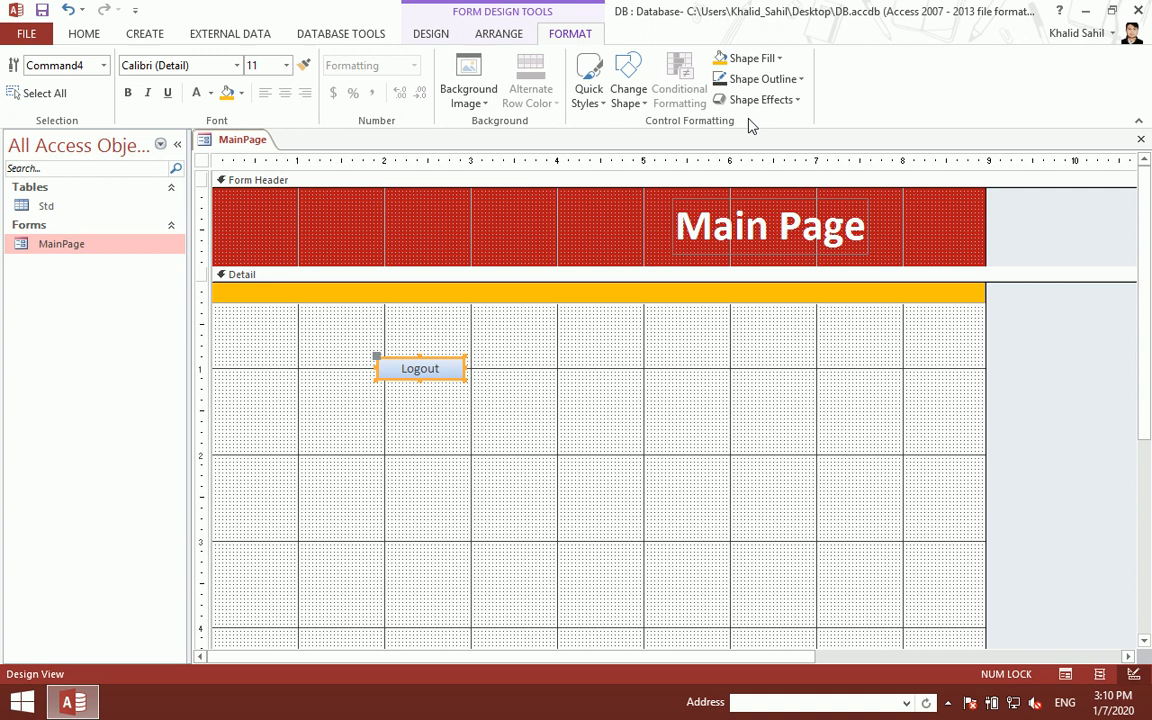
{"action": "left_click", "coordinate": [774, 60]}
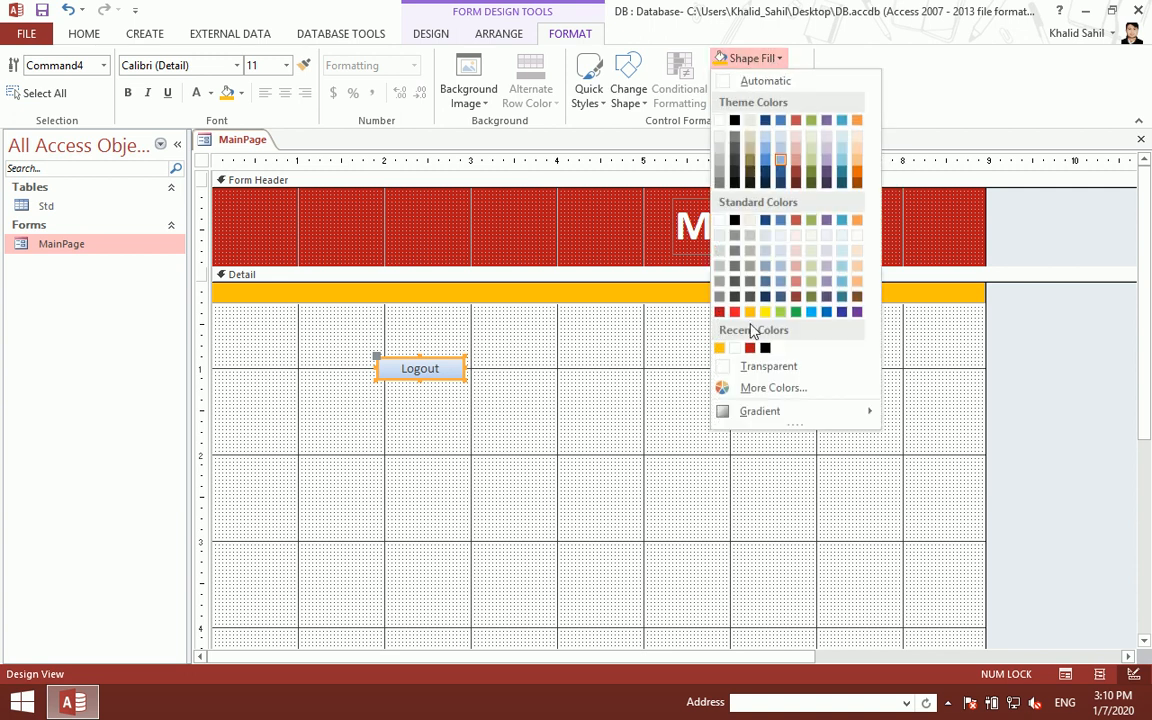
{"action": "left_click", "coordinate": [760, 367]}
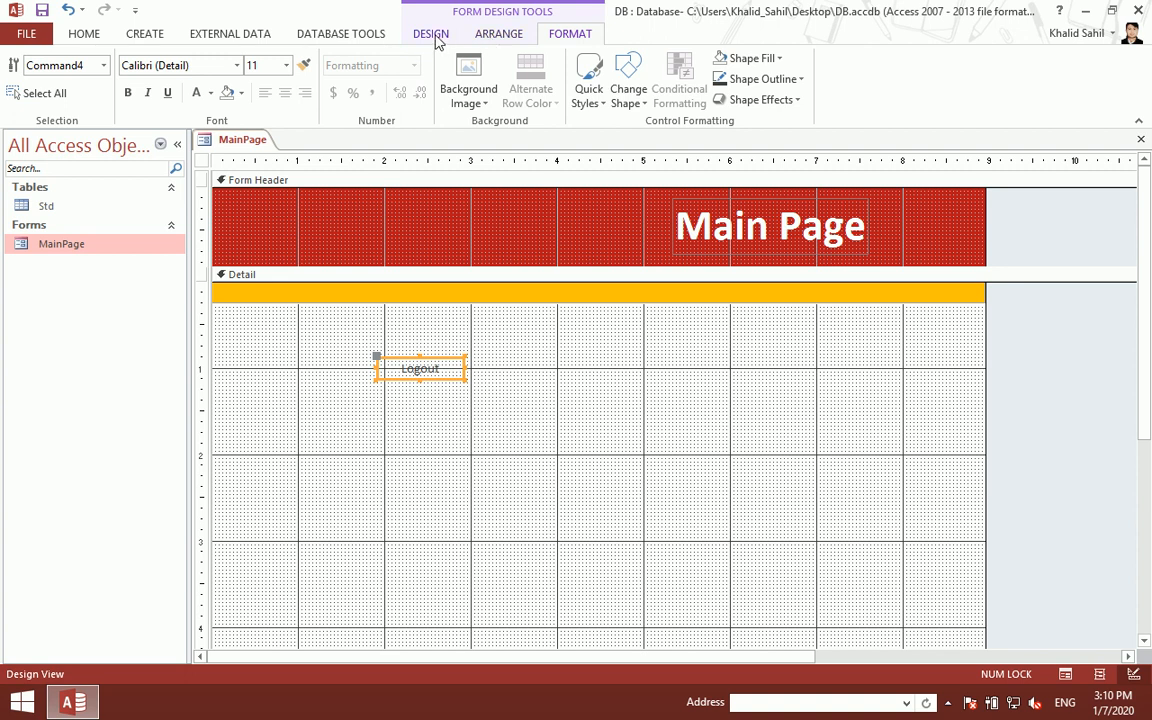
{"action": "left_click", "coordinate": [196, 92]}
{"action": "left_click", "coordinate": [129, 95]}
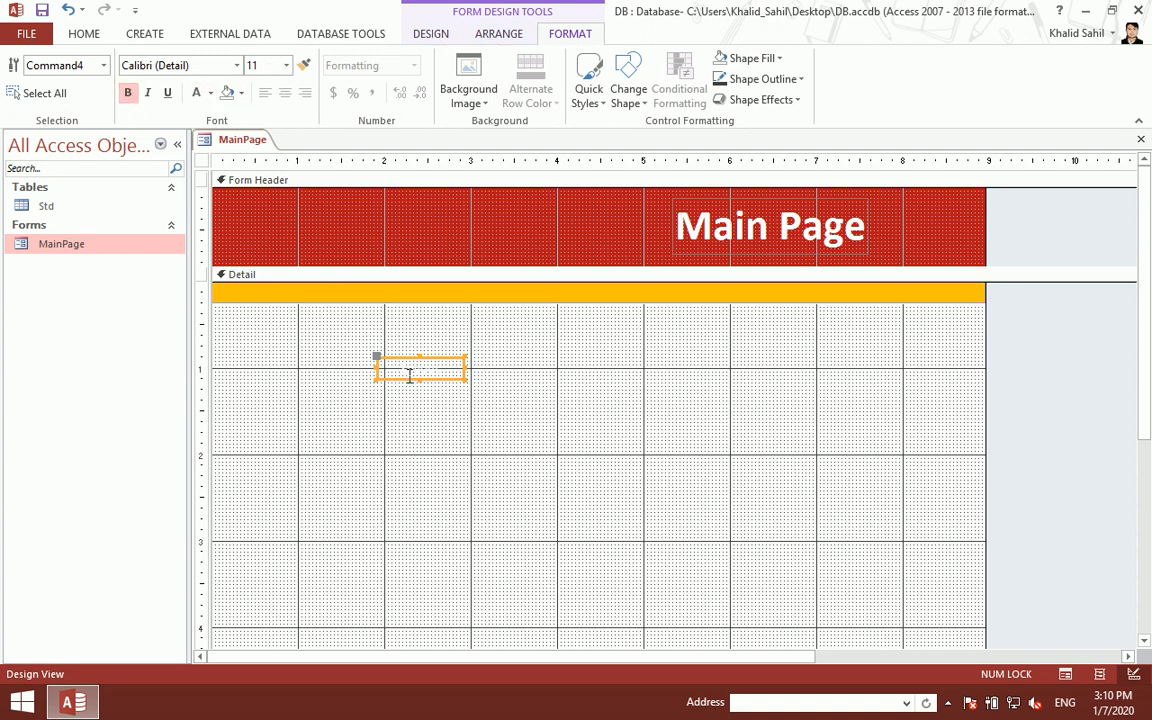
- Move the Logout button to the right end of the header, save, and preview MainPage
{"action": "left_click_drag", "start_coordinate": [408, 380], "coordinate": [930, 275]}
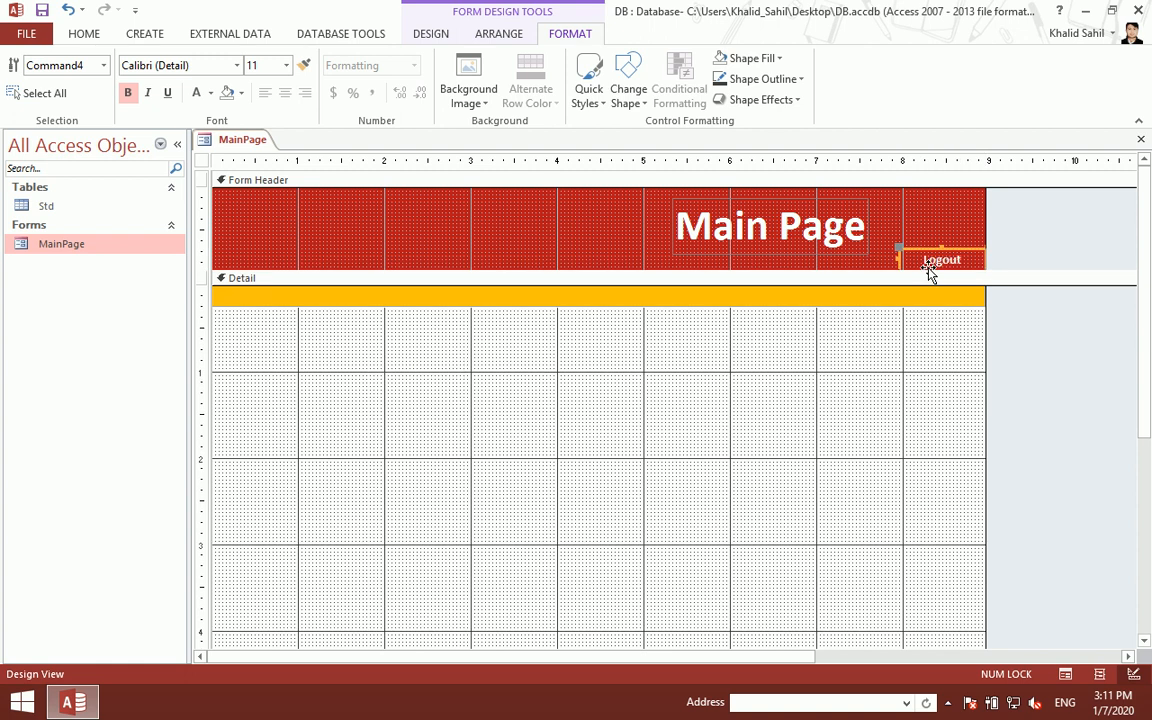
{"action": "key", "text": "ctrl+z"}
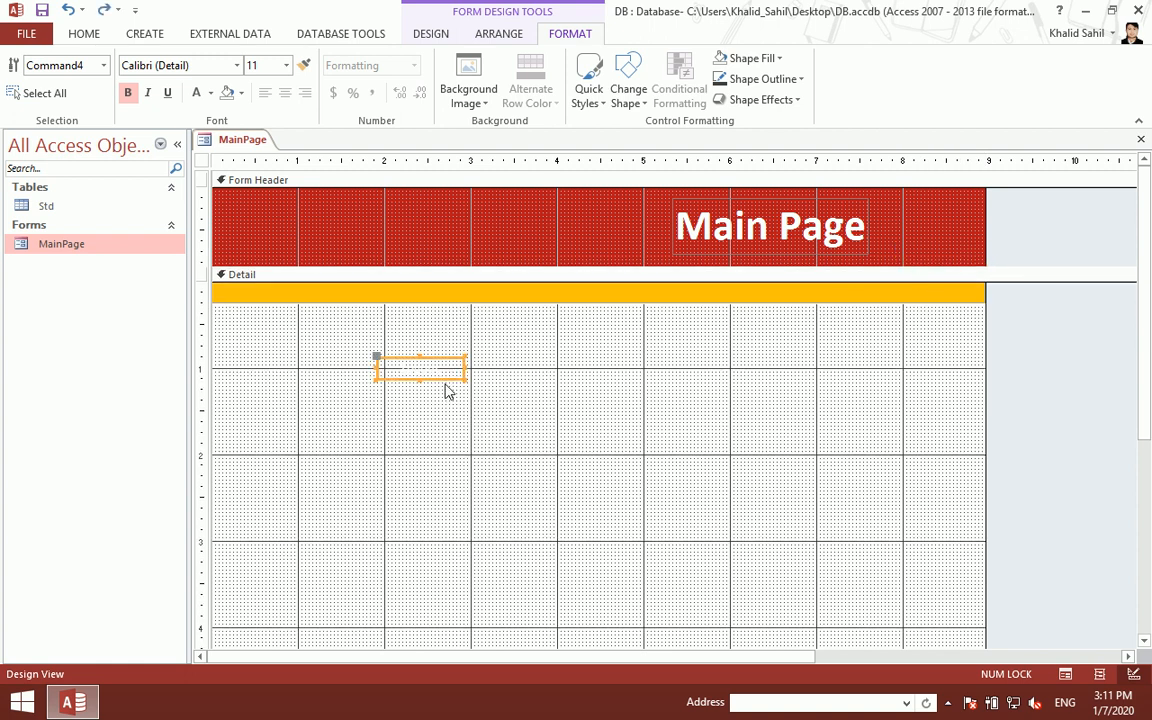
{"action": "left_click_drag", "start_coordinate": [442, 379], "coordinate": [958, 247]}
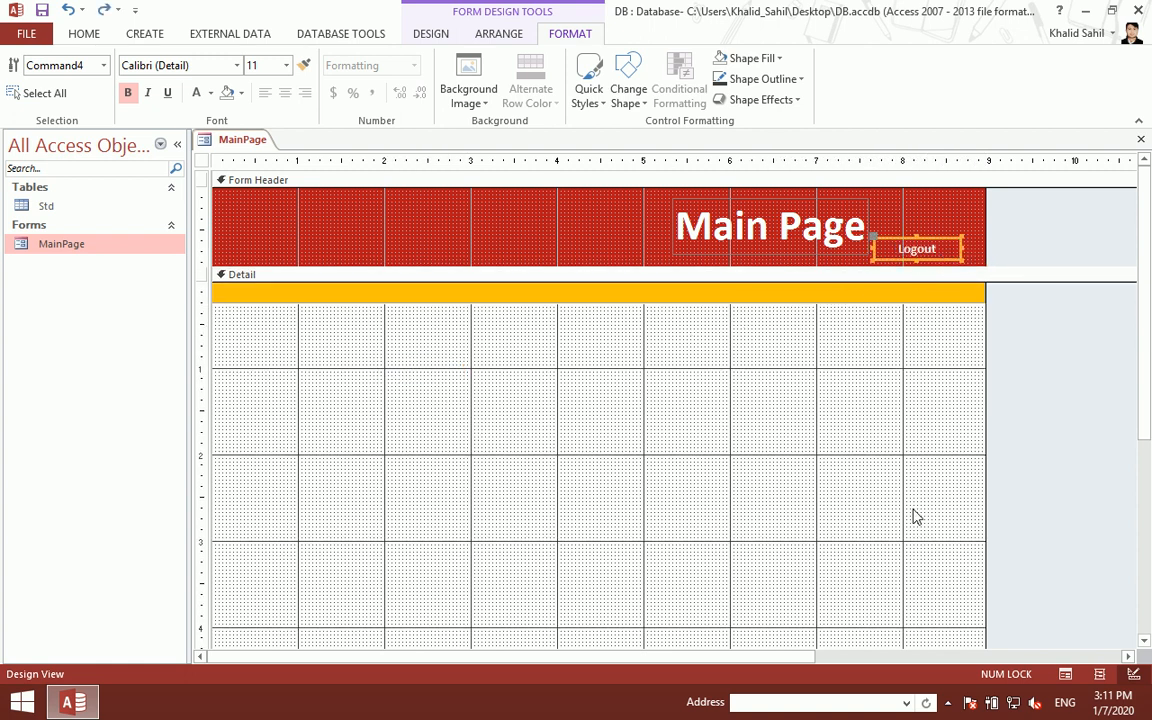
{"action": "key", "text": "Right"}
{"action": "key", "text": "Right"}
{"action": "key", "text": "Right"}
{"action": "key", "text": "Right"}
{"action": "key", "text": "Right"}
{"action": "key", "text": "Right"}
{"action": "key", "text": "Right"}
{"action": "key", "text": "Down"}
{"action": "key", "text": "Down"}
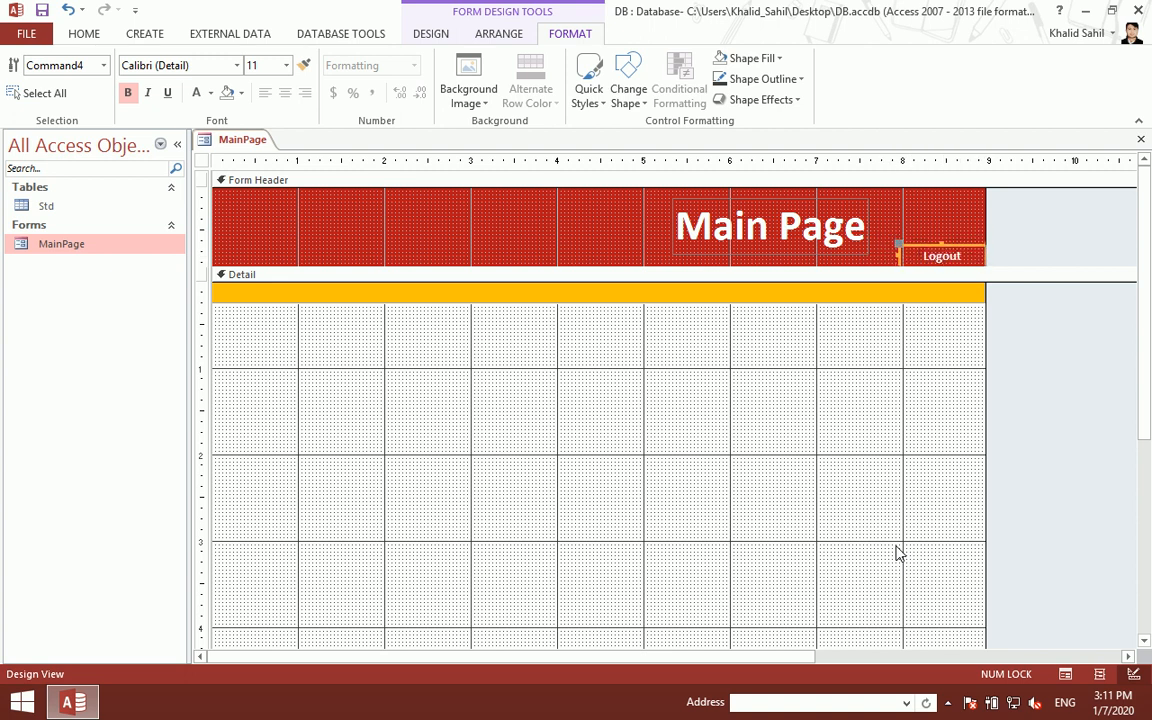
{"action": "key", "text": "ctrl+s"}
{"action": "key", "text": "ctrl+w"}
{"action": "double_click", "coordinate": [133, 255]}
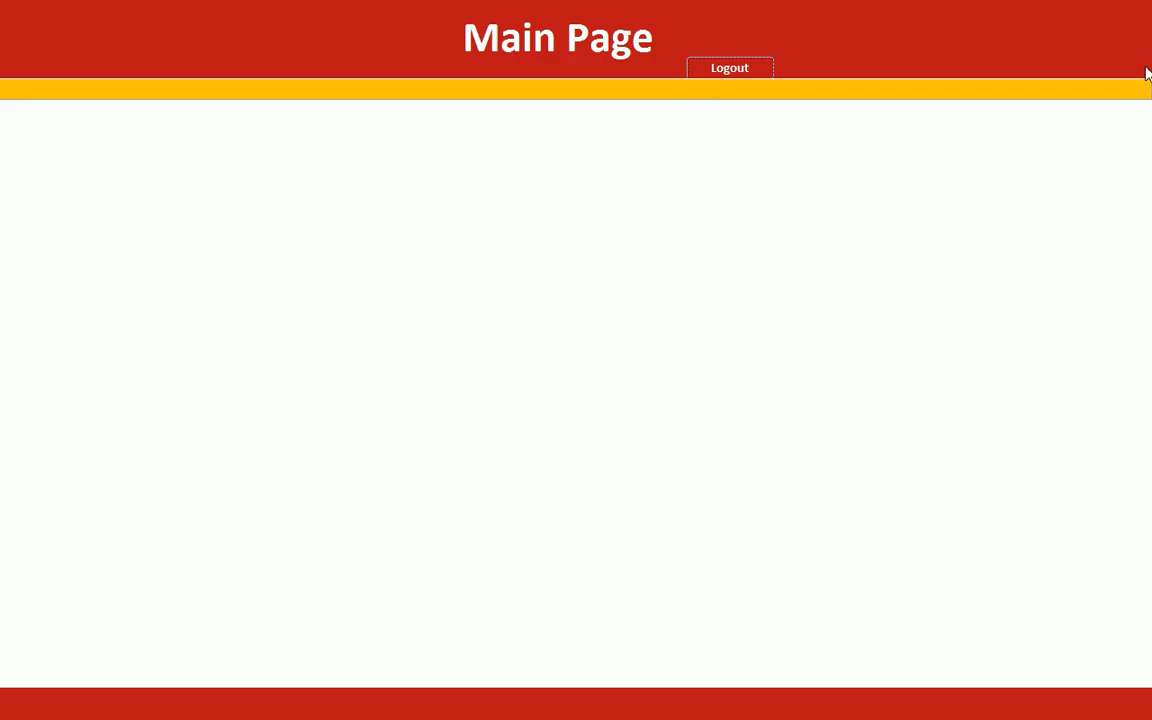
{"action": "right_click", "coordinate": [643, 198]}
- Make the Logout button's outline transparent, anchor it Top Right, then save and reopen MainPage
{"action": "left_click", "coordinate": [681, 249]}
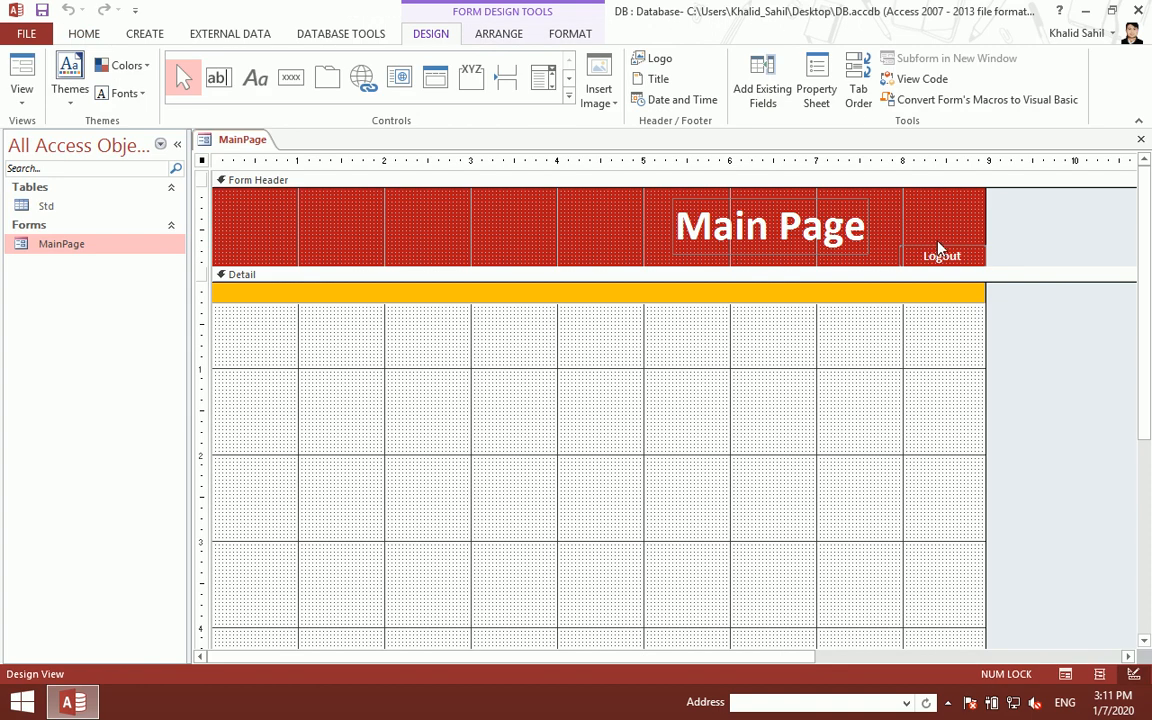
{"action": "left_click", "coordinate": [569, 33]}
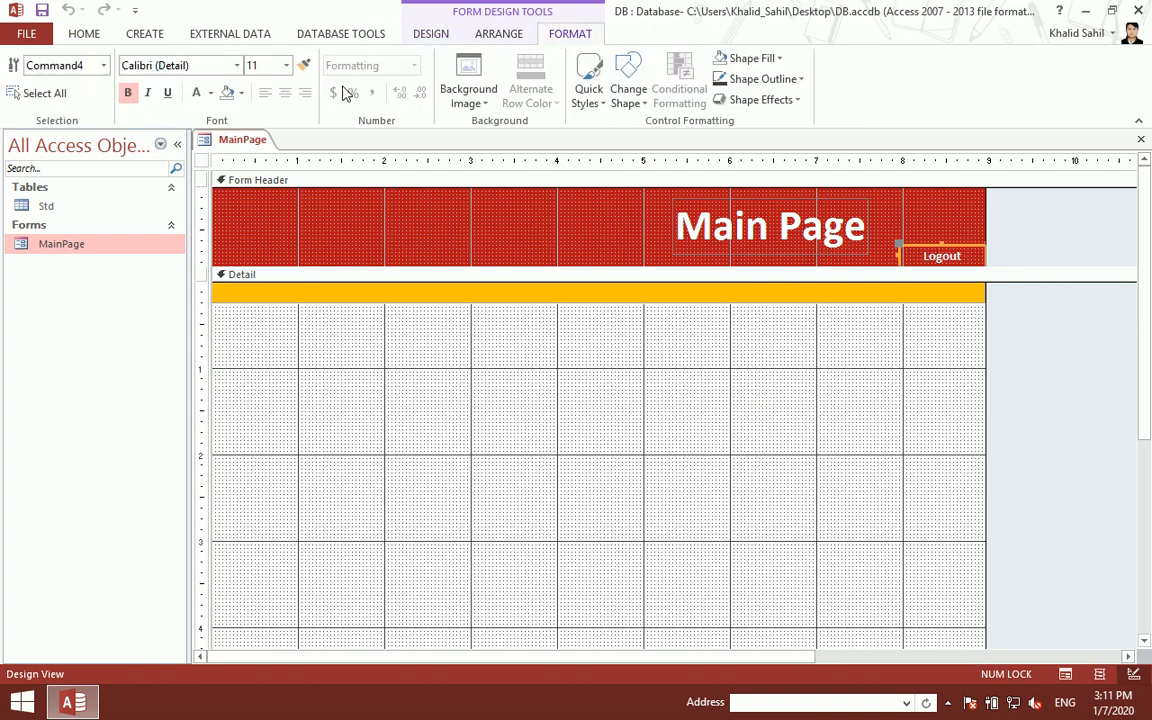
{"action": "left_click", "coordinate": [797, 78]}
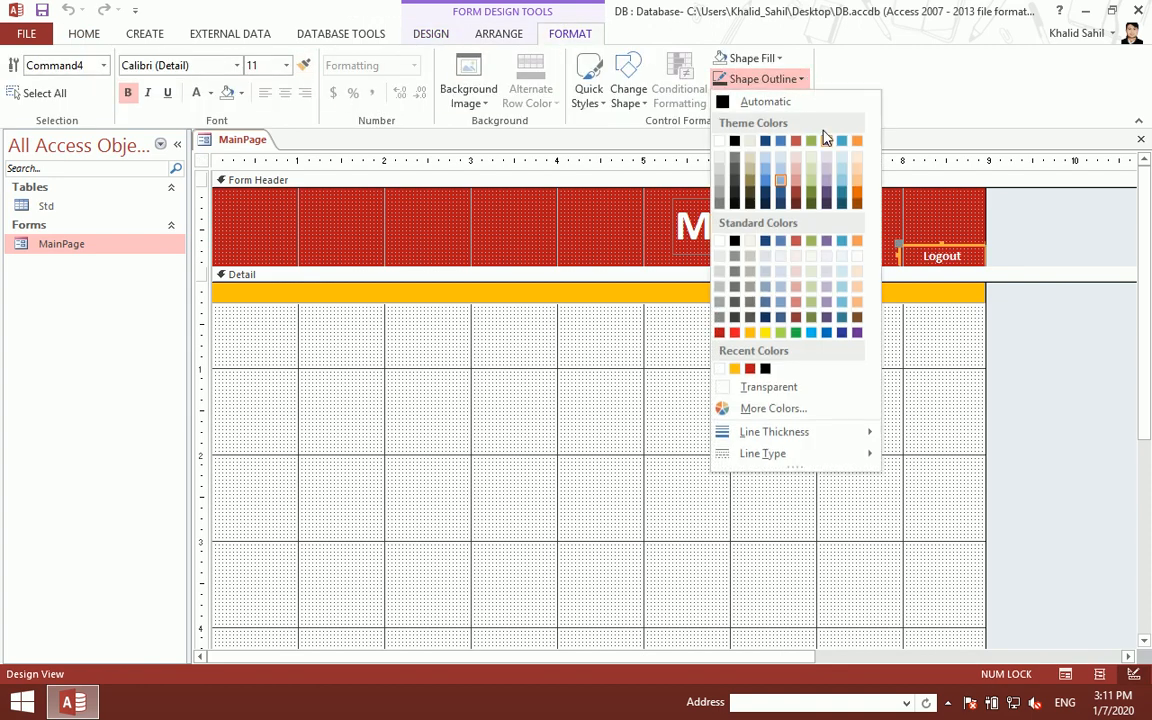
{"action": "left_click", "coordinate": [752, 389]}
{"action": "left_click", "coordinate": [492, 33]}
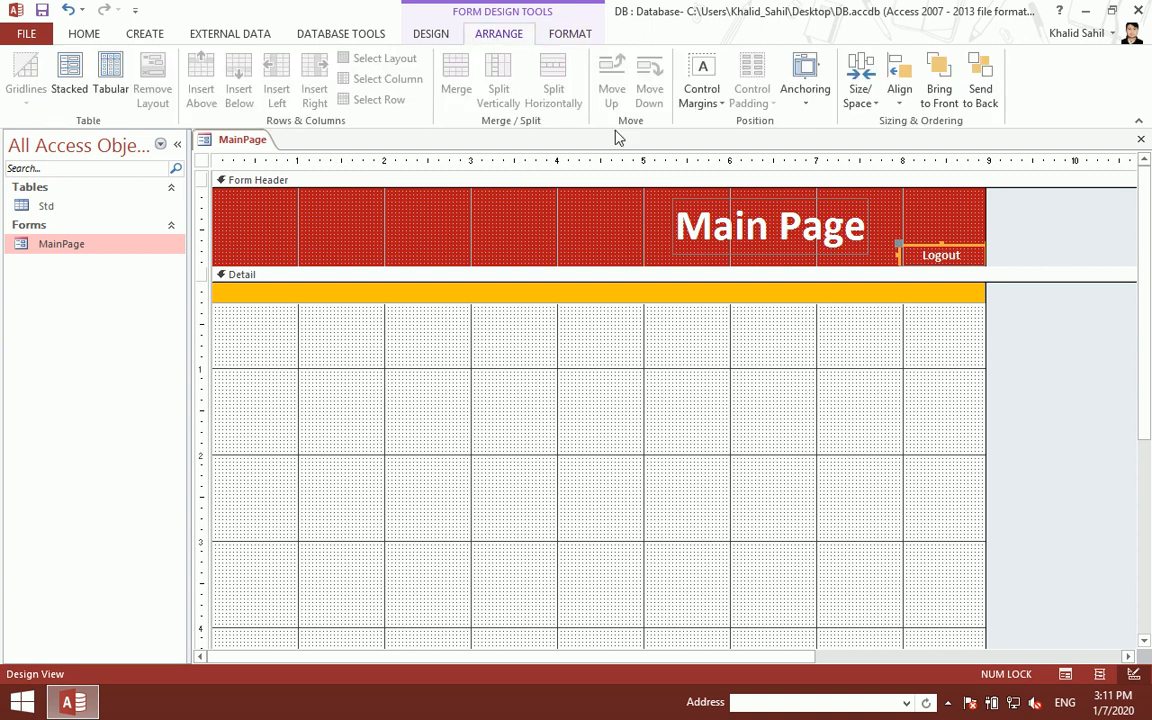
{"action": "left_click", "coordinate": [790, 100]}
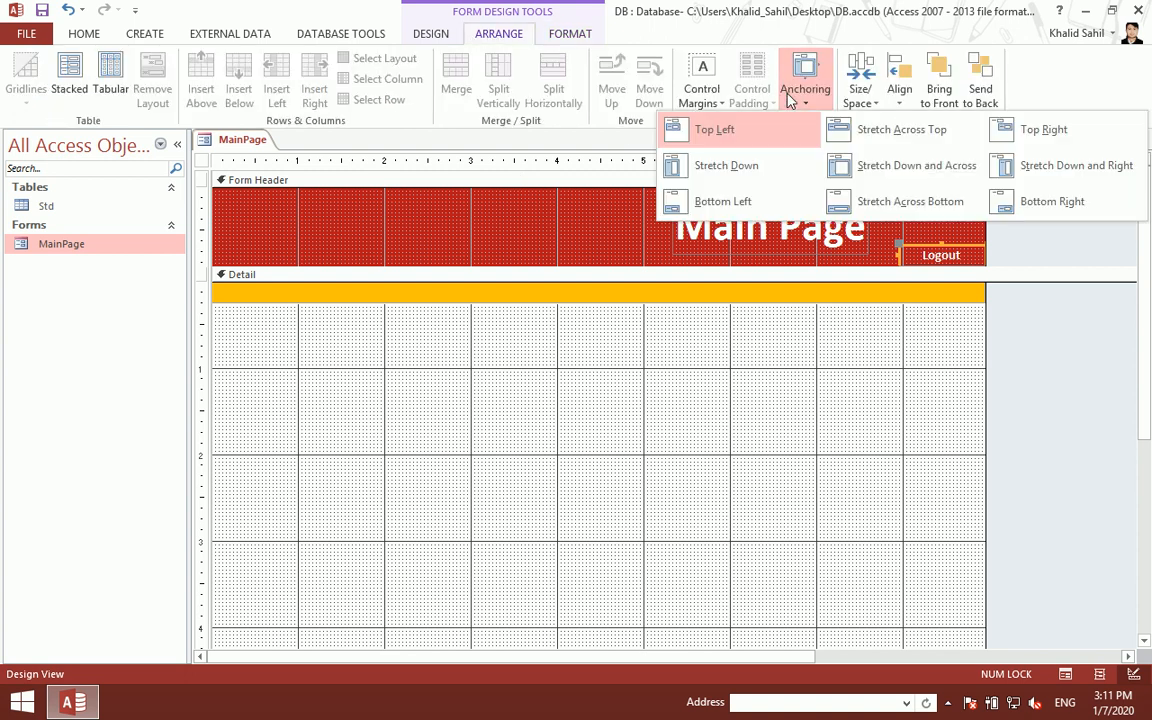
{"action": "left_click", "coordinate": [1043, 130]}
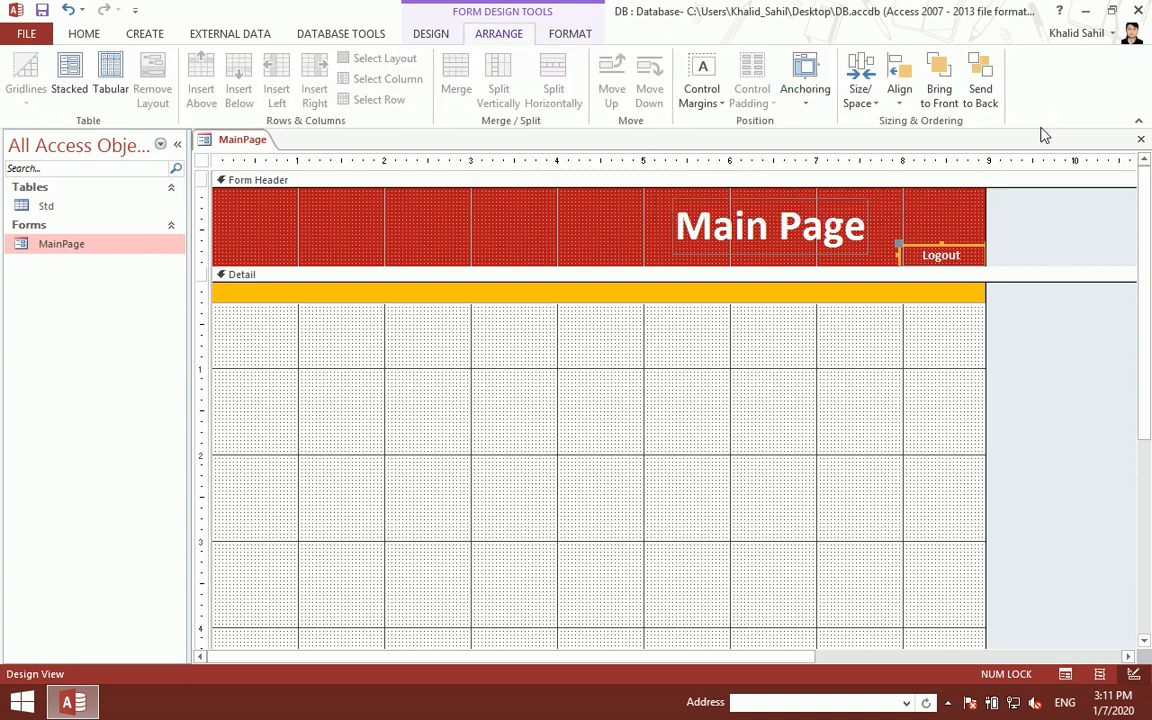
{"action": "key", "text": "ctrl+w"}
{"action": "double_click", "coordinate": [175, 250]}
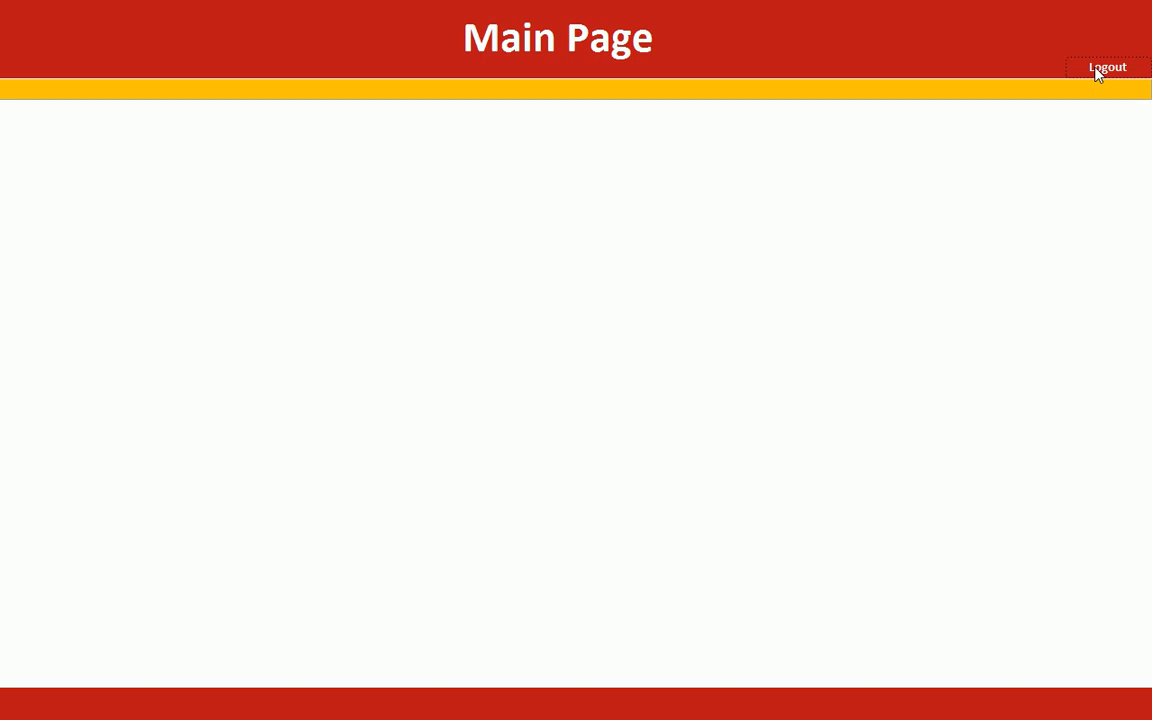
- Set the Logout button's Cursor On Hover property to Hyperlink hand in design view
{"action": "right_click", "coordinate": [627, 159]}
{"action": "left_click", "coordinate": [681, 211]}
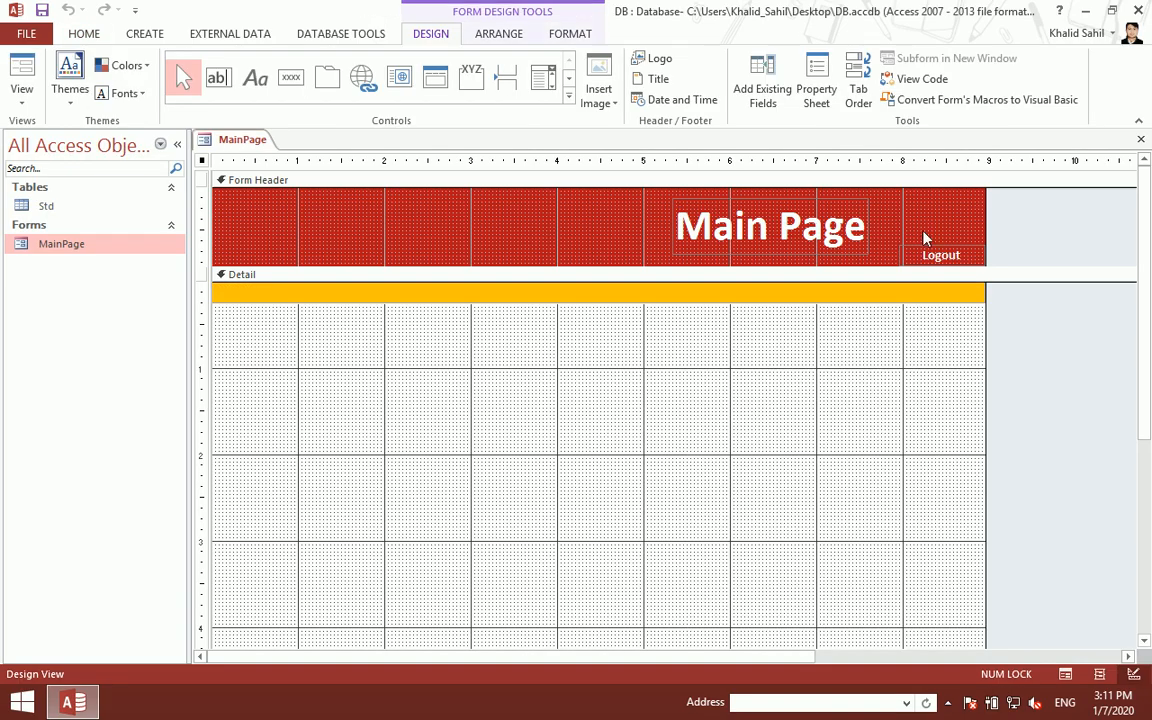
{"action": "left_click", "coordinate": [931, 253]}
{"action": "left_click", "coordinate": [817, 92]}
{"action": "left_click", "coordinate": [976, 221]}
{"action": "left_click", "coordinate": [1013, 220]}
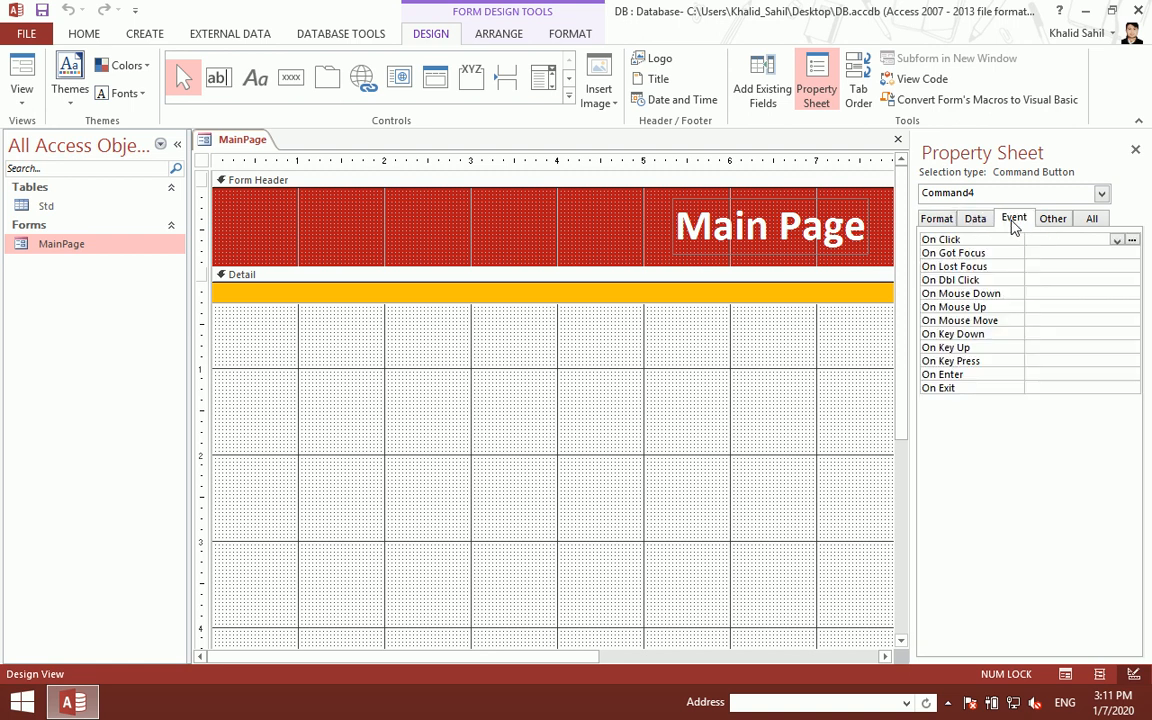
{"action": "left_click", "coordinate": [973, 220]}
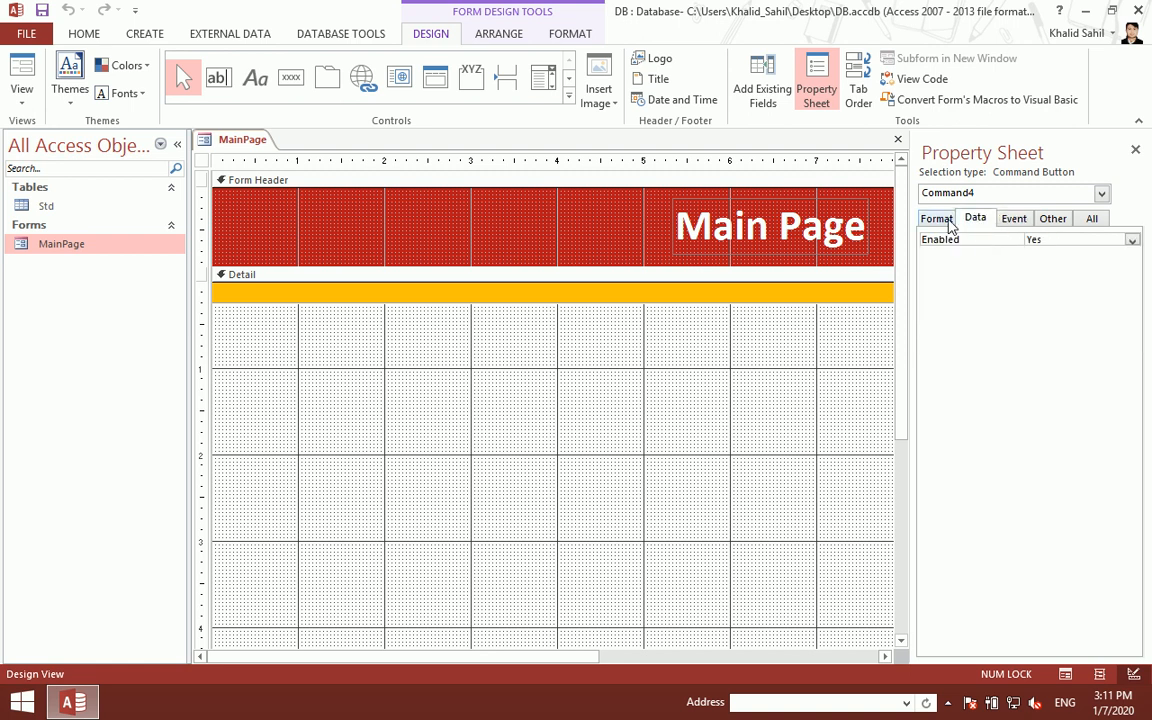
{"action": "left_click", "coordinate": [1046, 221]}
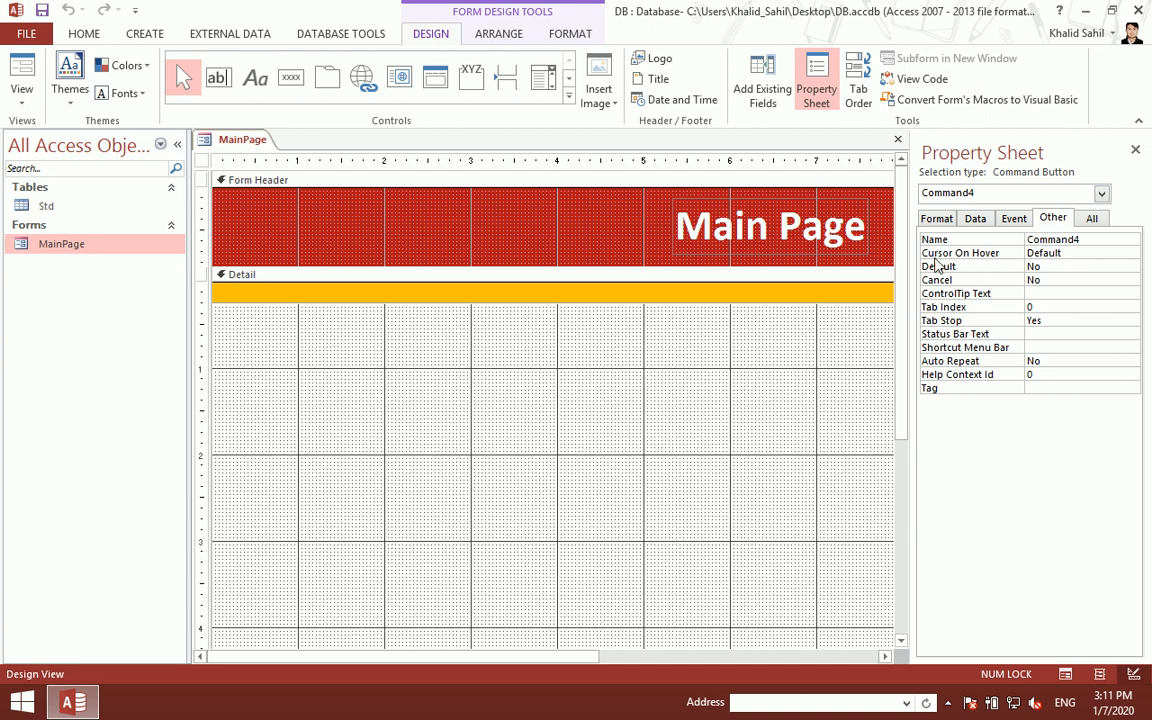
{"action": "double_click", "coordinate": [1066, 254]}
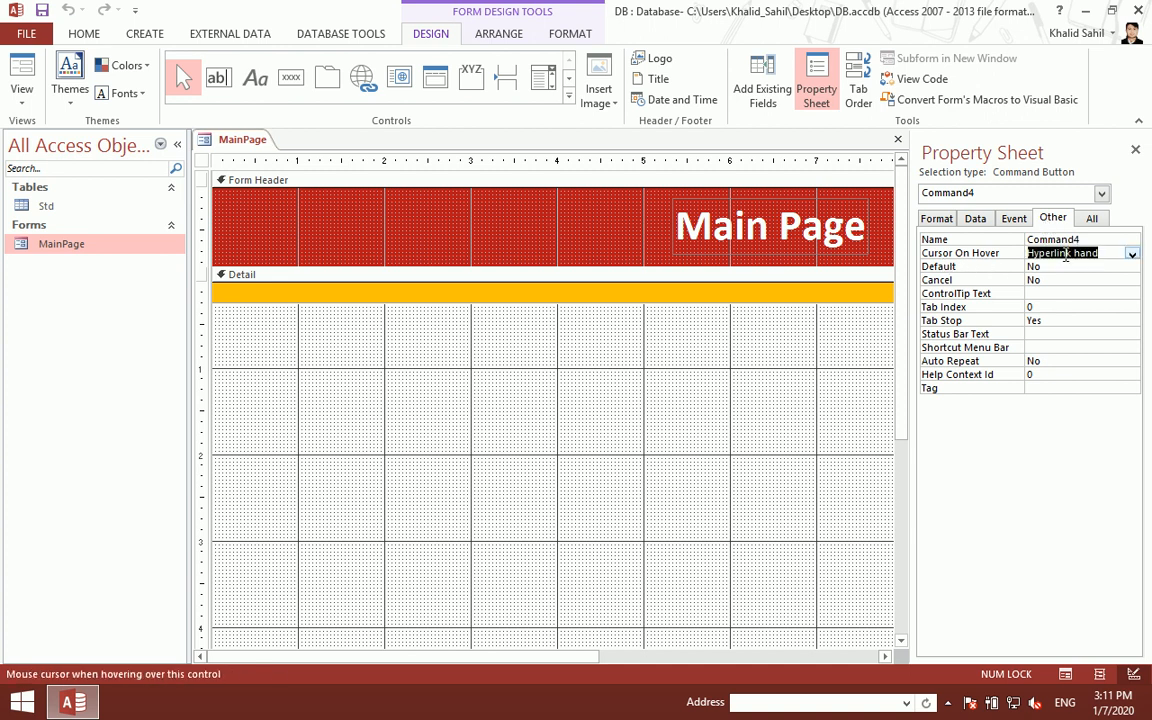
- Save the MainPage changes, preview the form, then close it
{"action": "left_click", "coordinate": [1135, 151]}
{"action": "left_click", "coordinate": [1140, 140]}
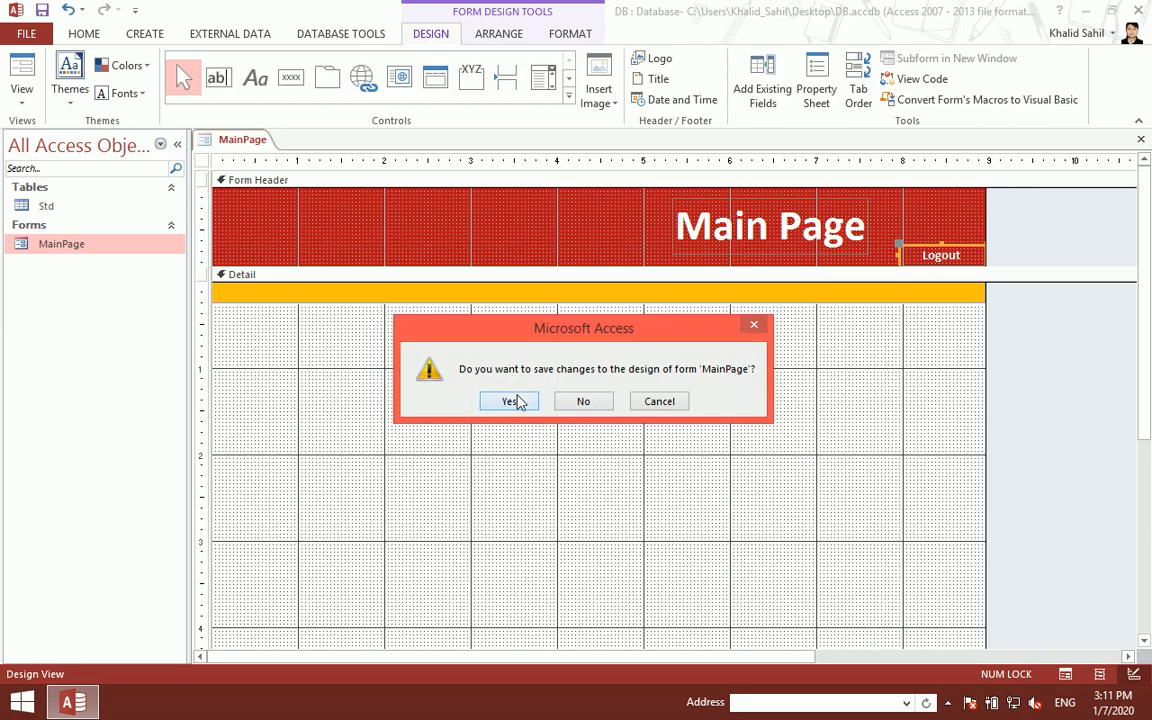
{"action": "left_click", "coordinate": [511, 402]}
{"action": "double_click", "coordinate": [145, 247]}
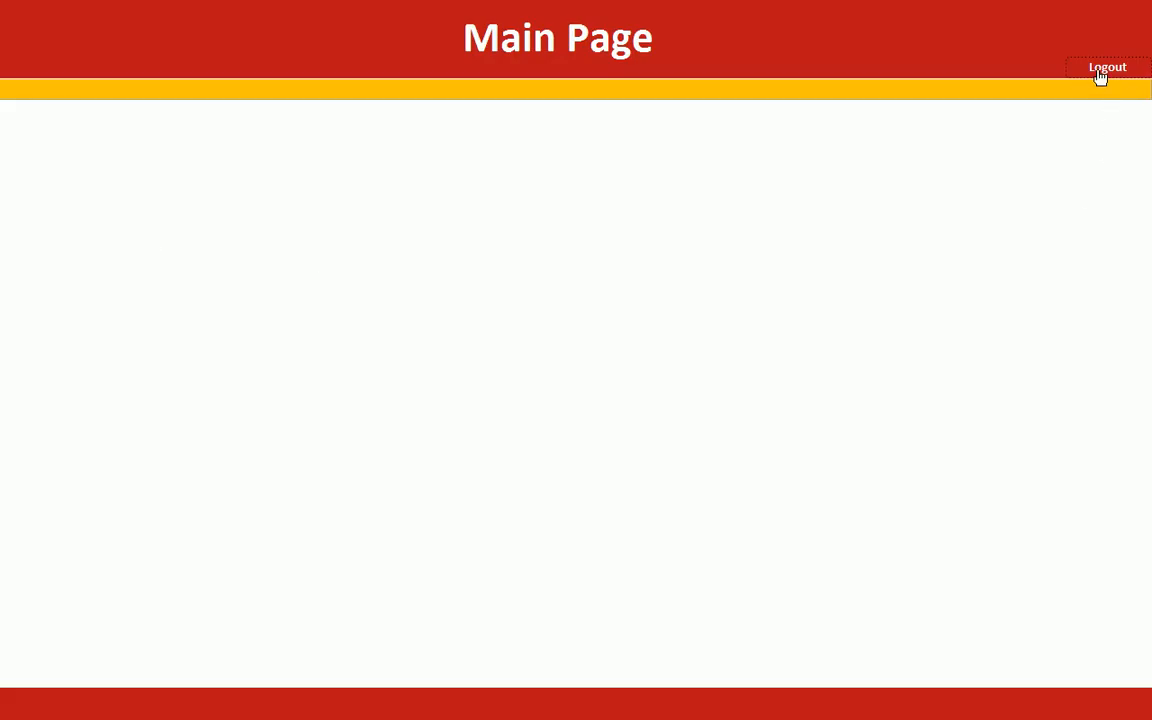
{"action": "right_click", "coordinate": [622, 224]}
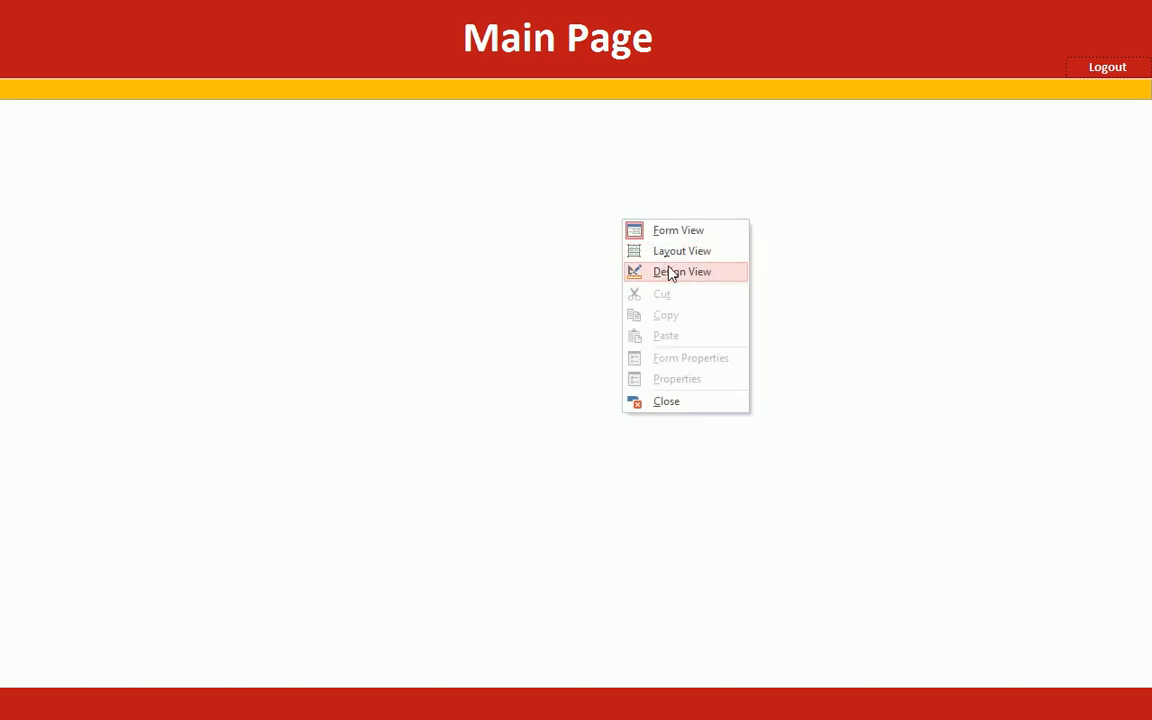
{"action": "left_click", "coordinate": [668, 270]}
{"action": "left_click", "coordinate": [1141, 139]}
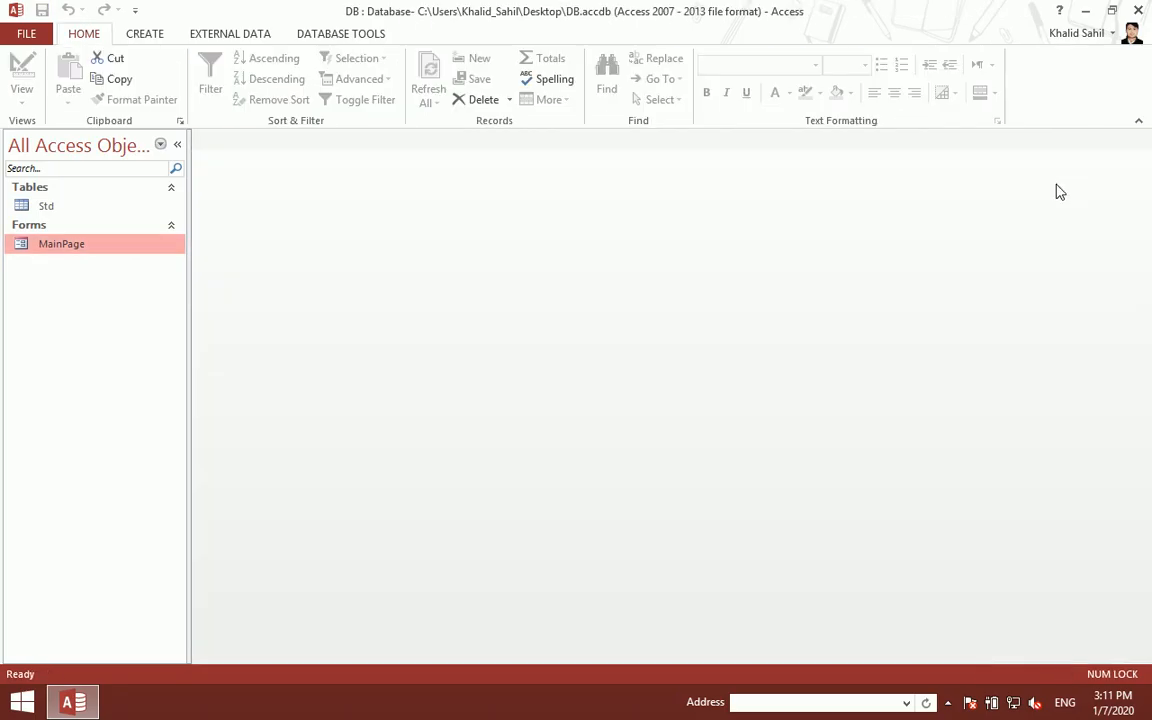
{"action": "left_click", "coordinate": [124, 32]}
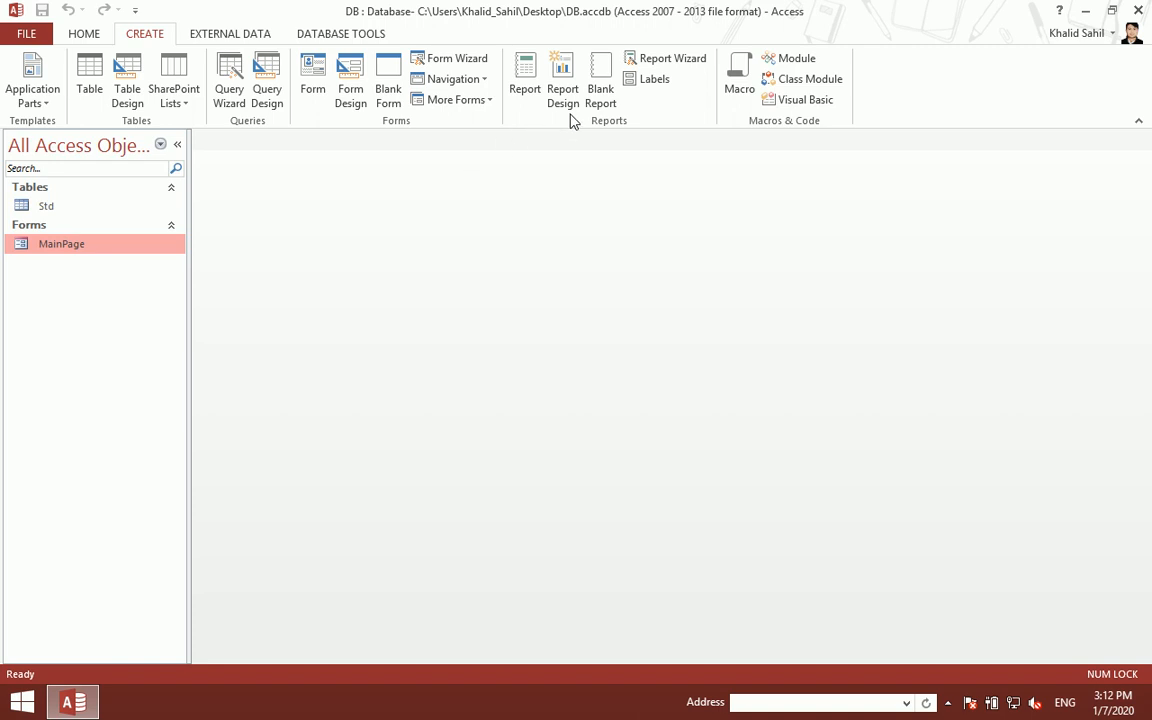
{"action": "left_click", "coordinate": [492, 101]}
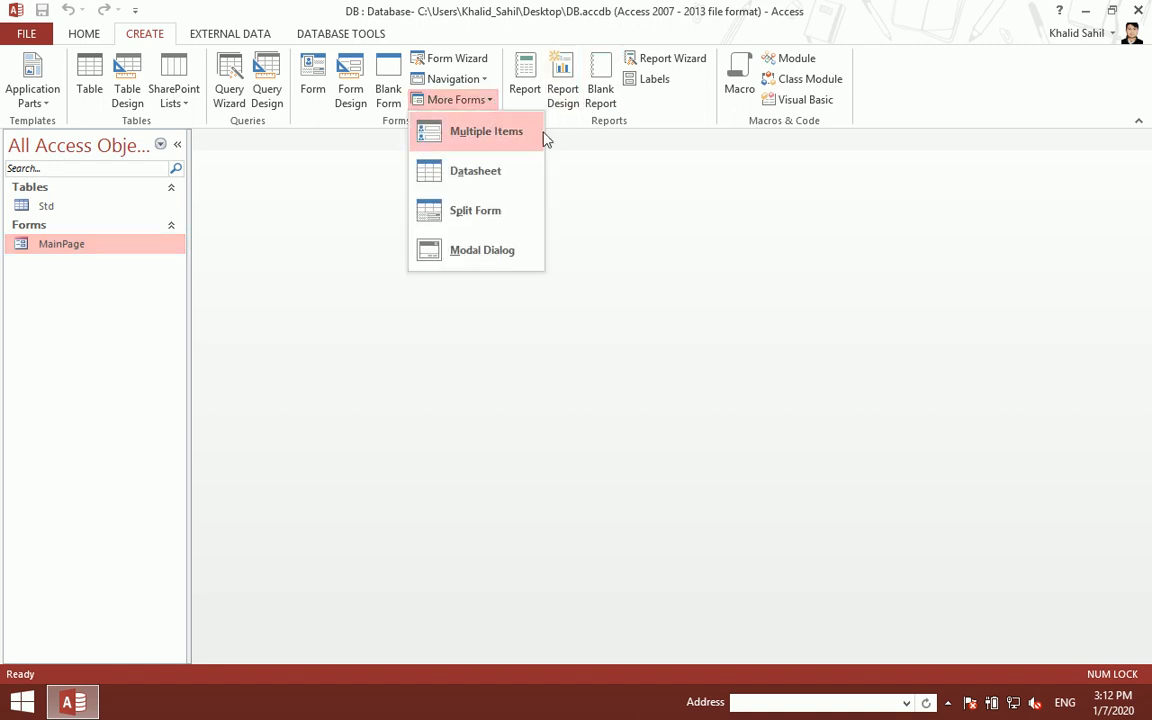
{"action": "left_click", "coordinate": [496, 252]}
{"action": "left_click_drag", "start_coordinate": [514, 452], "coordinate": [742, 660]}
{"action": "key", "text": "Delete"}
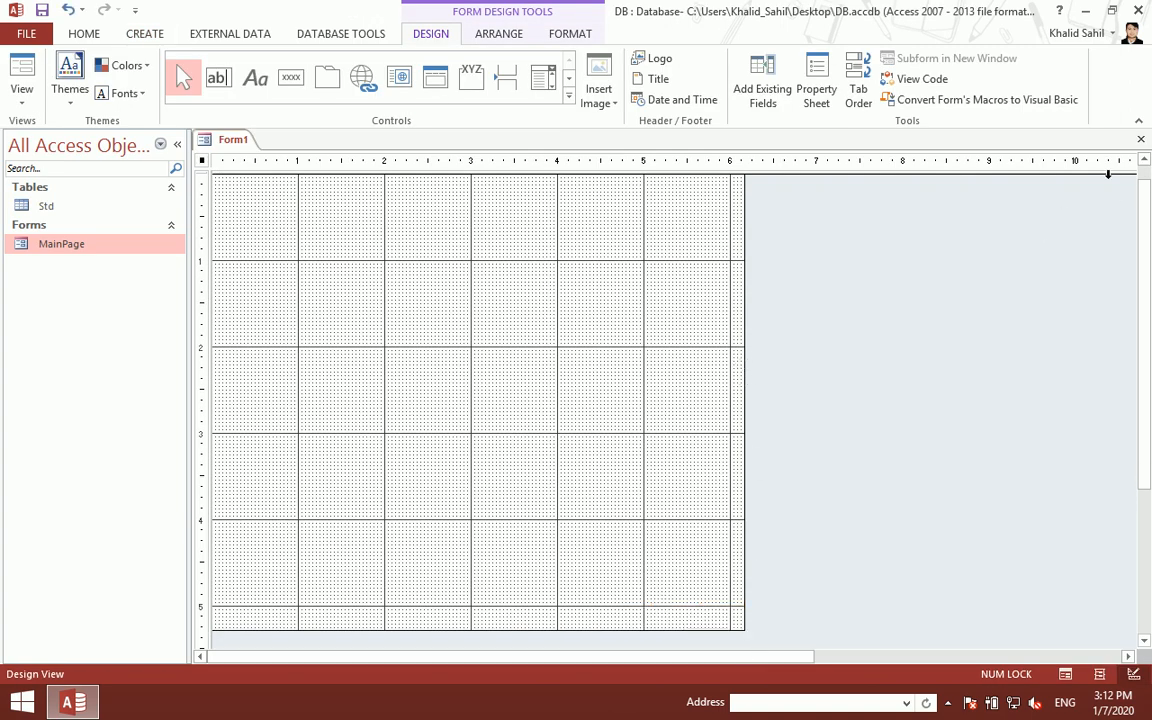
{"action": "left_click", "coordinate": [1141, 143]}
{"action": "left_click", "coordinate": [584, 401]}
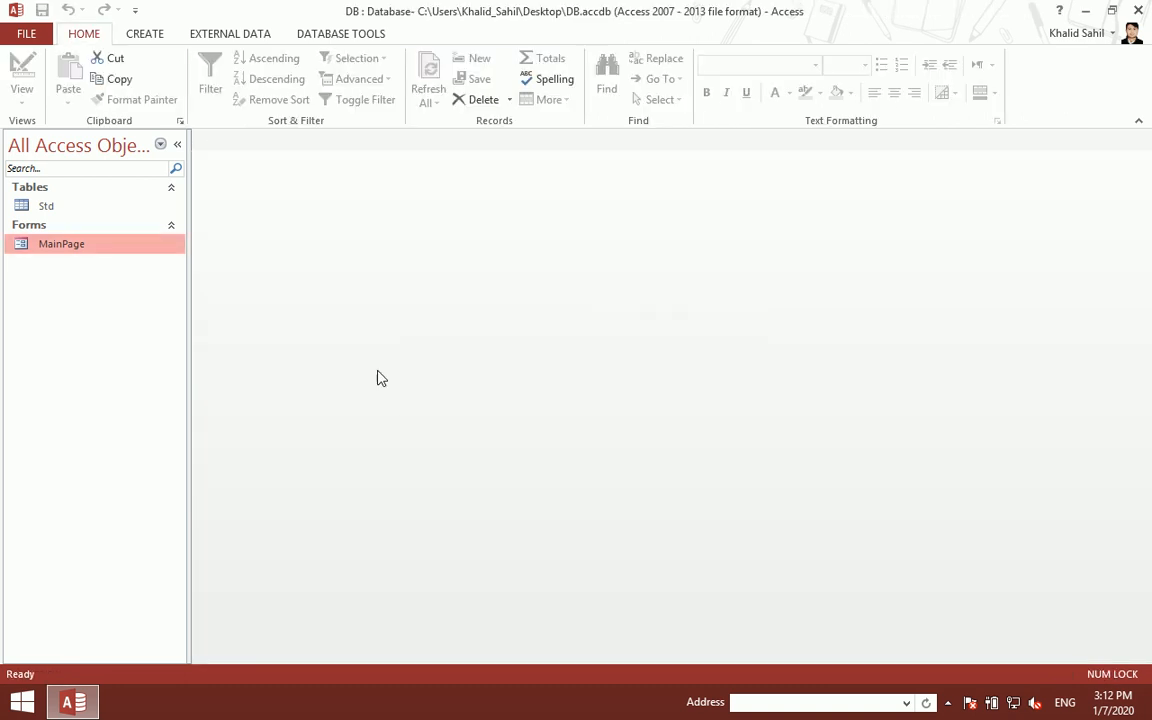
- Copy the MainPage form and paste it into the navigation pane under the name Login
{"action": "right_click", "coordinate": [72, 258]}
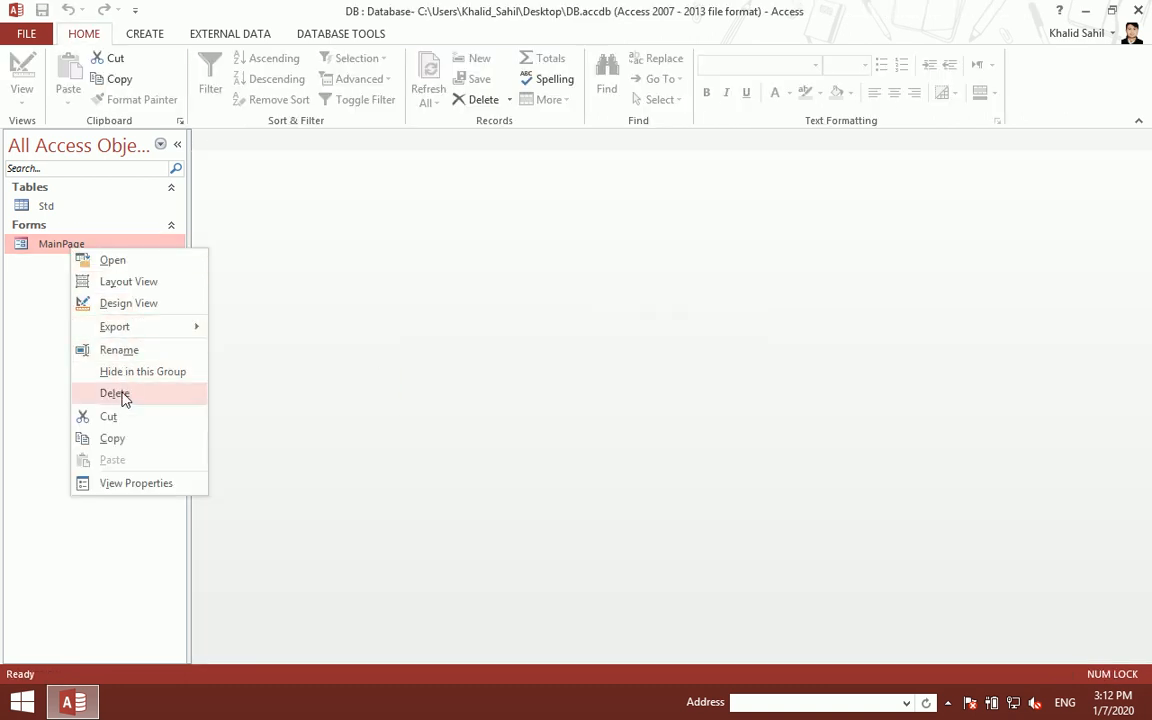
{"action": "left_click", "coordinate": [121, 441]}
{"action": "right_click", "coordinate": [70, 350]}
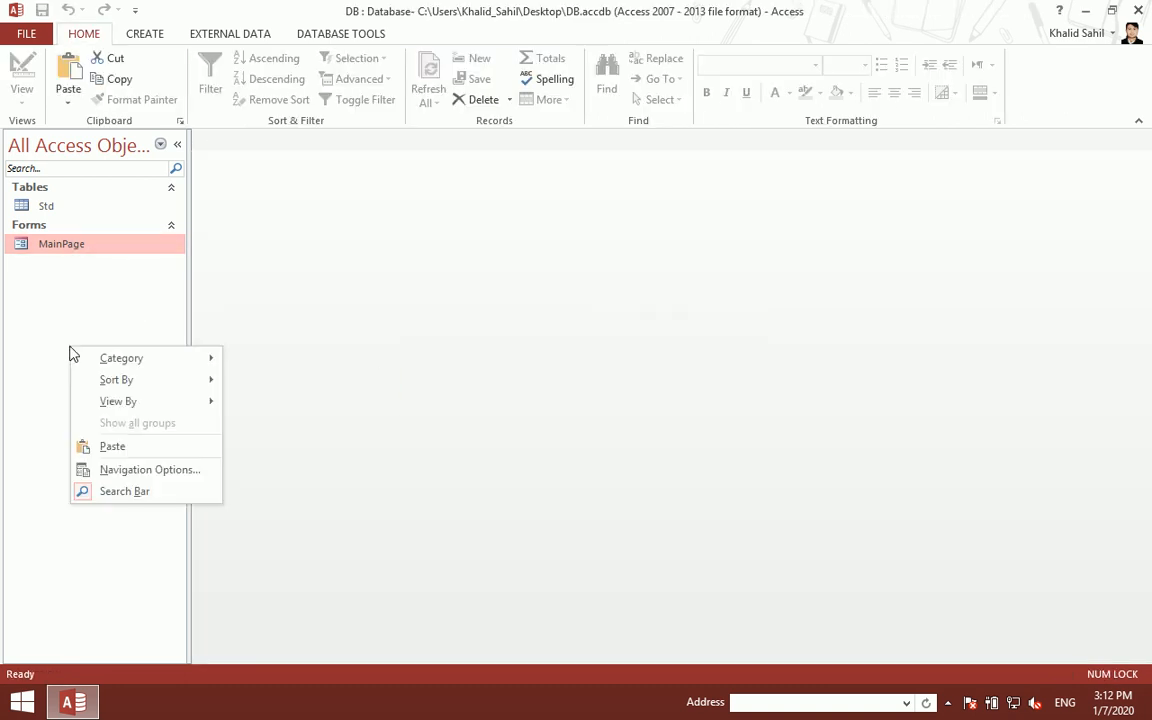
{"action": "left_click", "coordinate": [118, 446]}
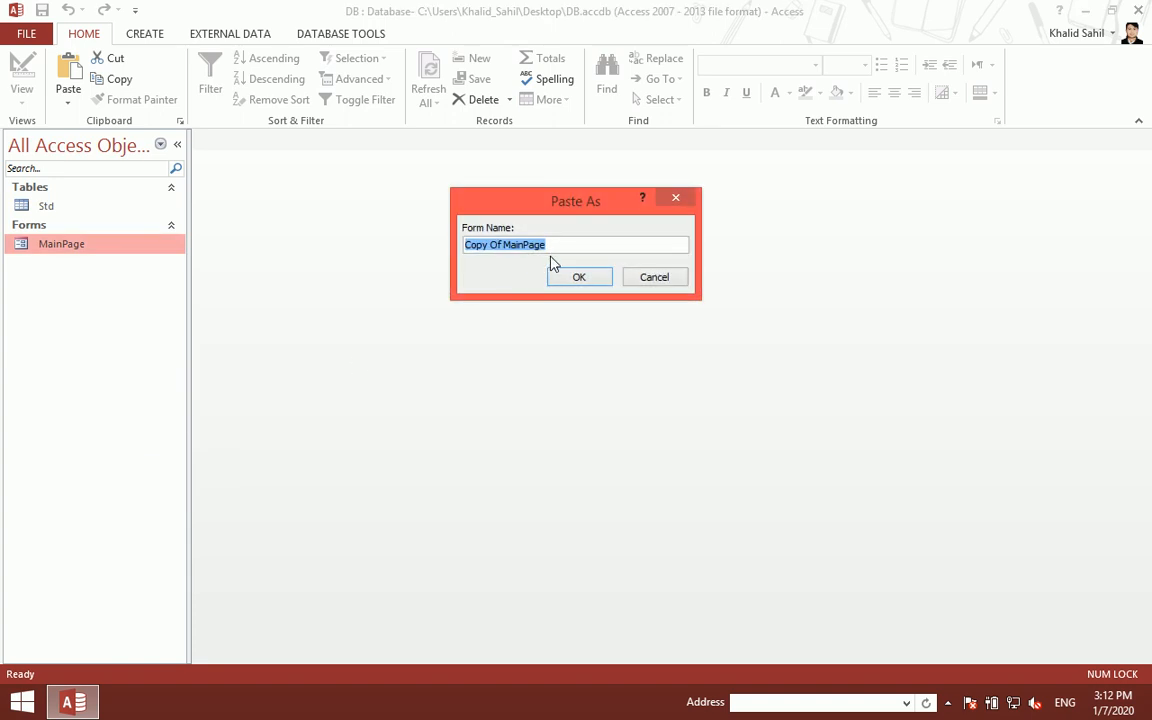
{"action": "type", "text": "Login"}
{"action": "key", "text": "Return"}
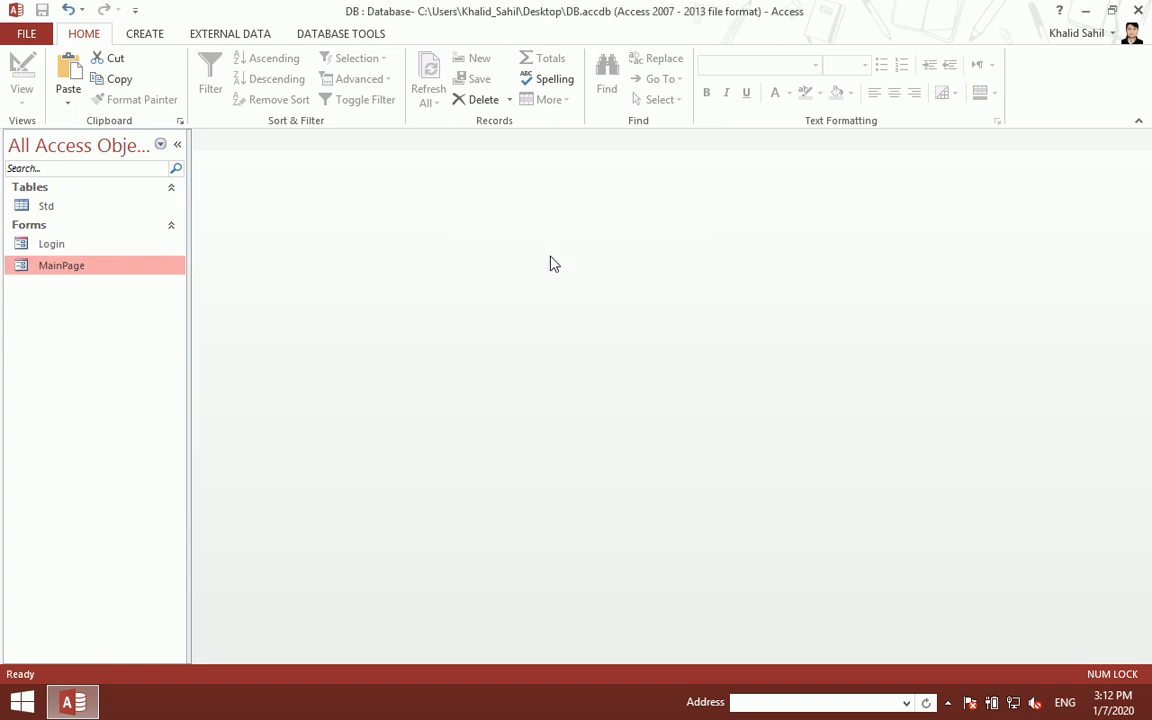
- Open Login in design view and delete its Main Page title, Logout button and yellow bar
{"action": "double_click", "coordinate": [106, 248]}
{"action": "right_click", "coordinate": [383, 241]}
{"action": "left_click", "coordinate": [453, 289]}
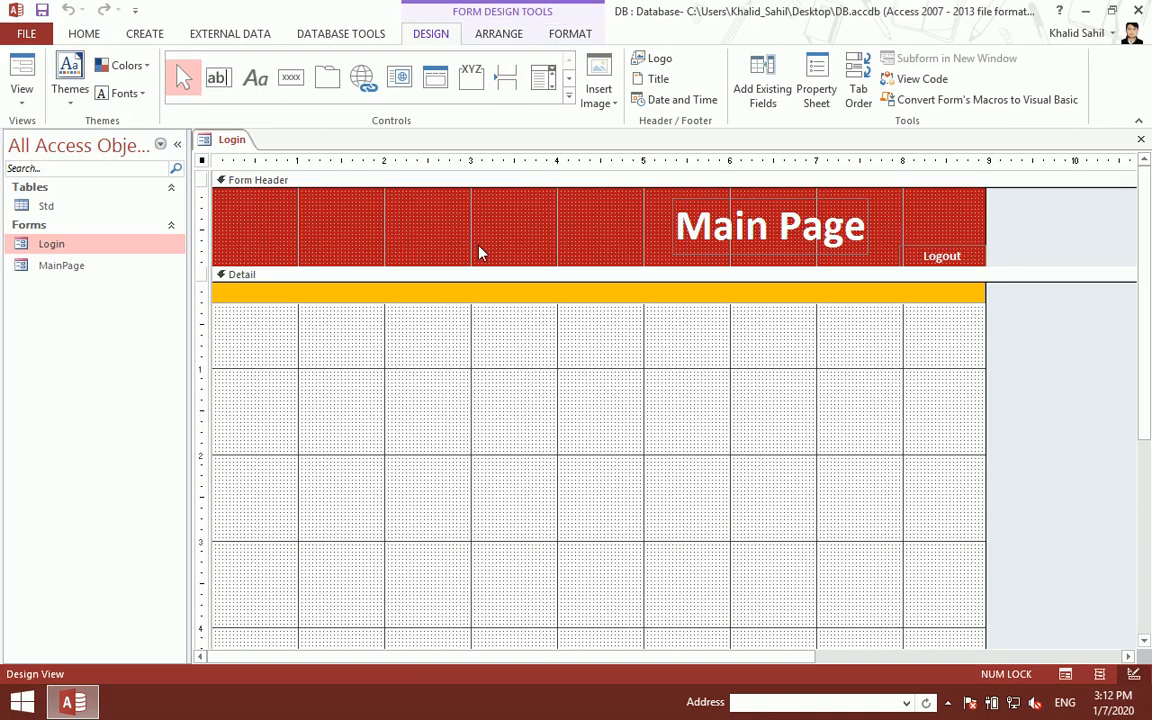
{"action": "left_click", "coordinate": [728, 207]}
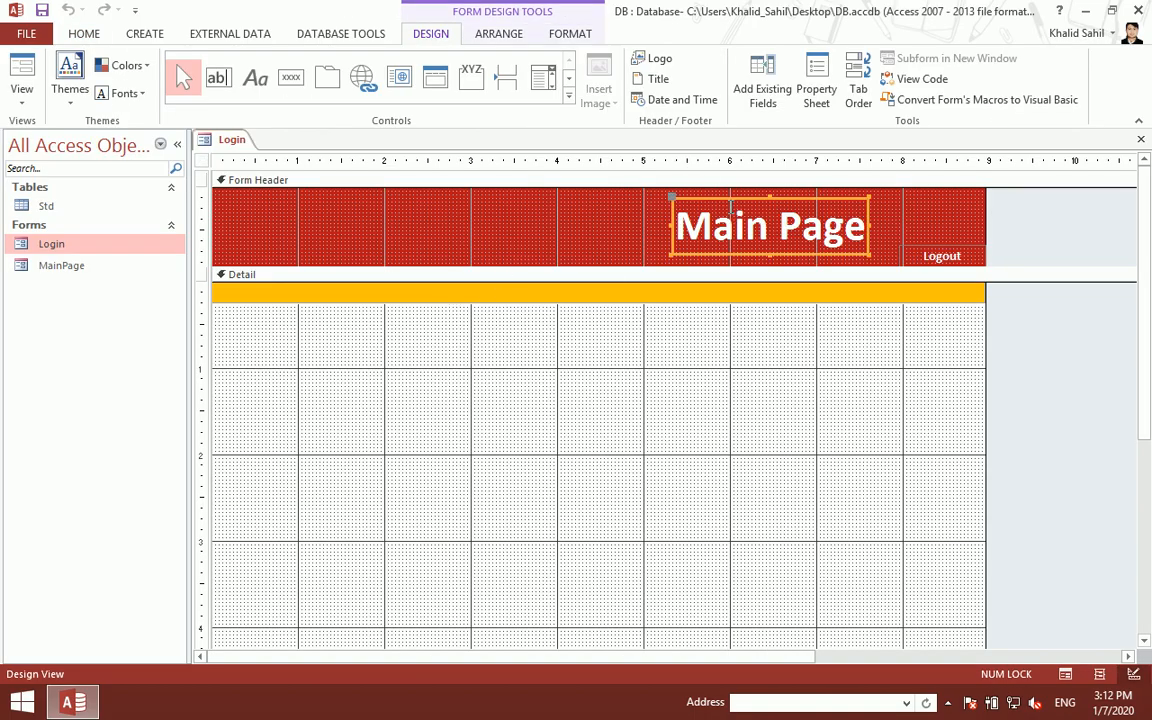
{"action": "key", "text": "Delete"}
{"action": "left_click", "coordinate": [918, 251]}
{"action": "key", "text": "Delete"}
{"action": "left_click", "coordinate": [808, 290]}
{"action": "key", "text": "Delete"}
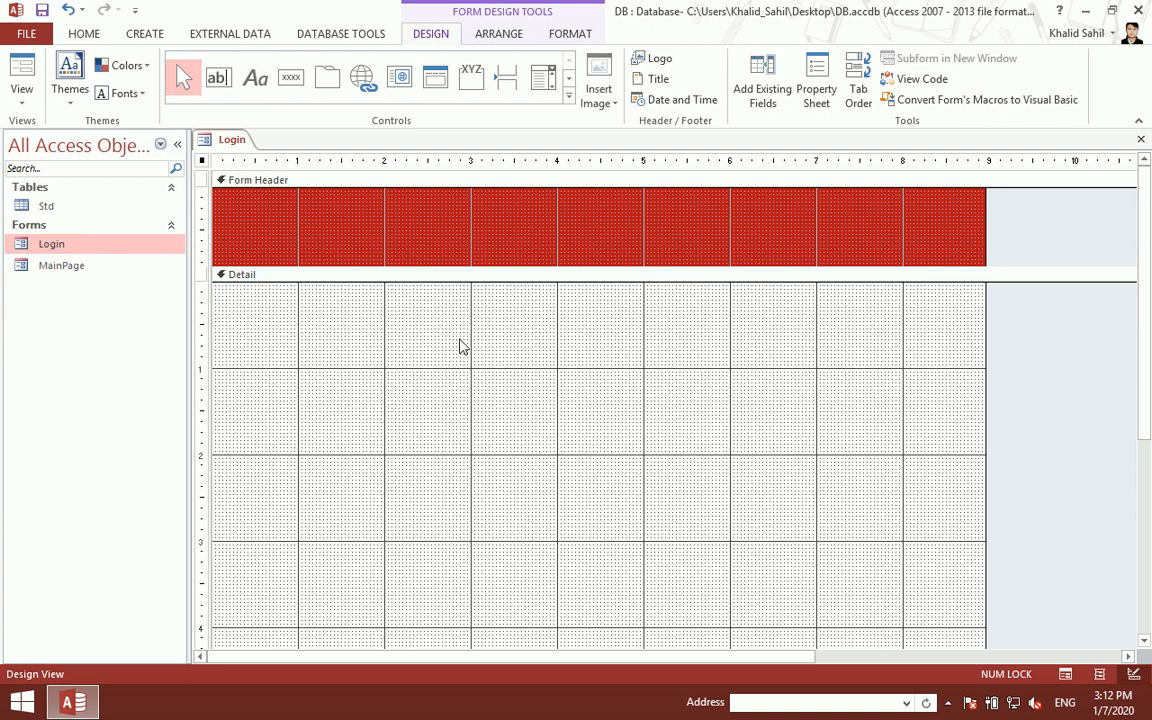
- Remove the red form header section, then reopen Login in design view to check it
{"action": "right_click", "coordinate": [404, 314]}
{"action": "left_click", "coordinate": [458, 490]}
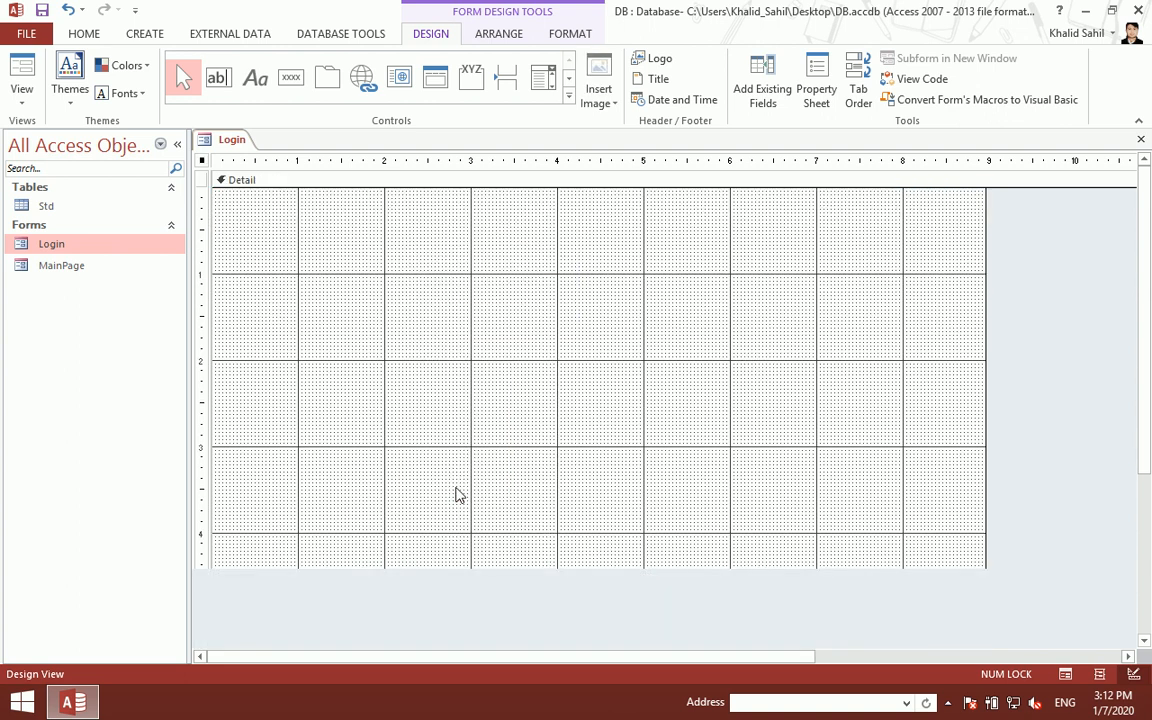
{"action": "scroll", "coordinate": [414, 375], "scroll_direction": "down", "scroll_amount": 5}
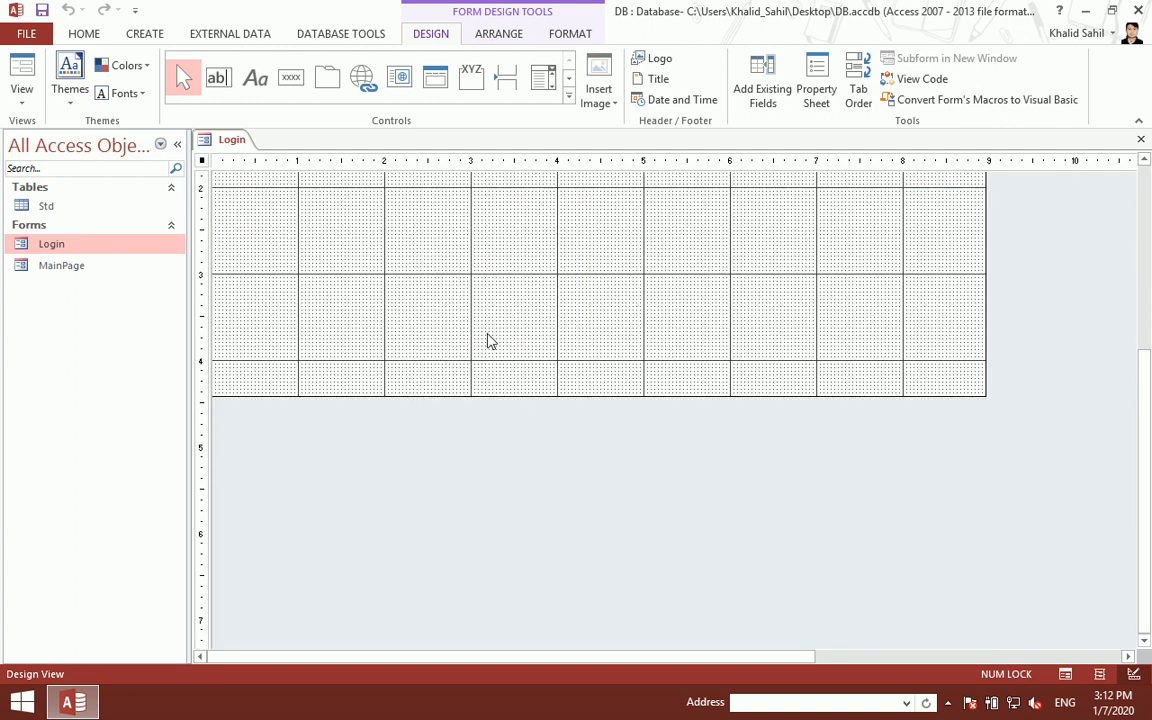
{"action": "key", "text": "ctrl+w"}
{"action": "double_click", "coordinate": [55, 240]}
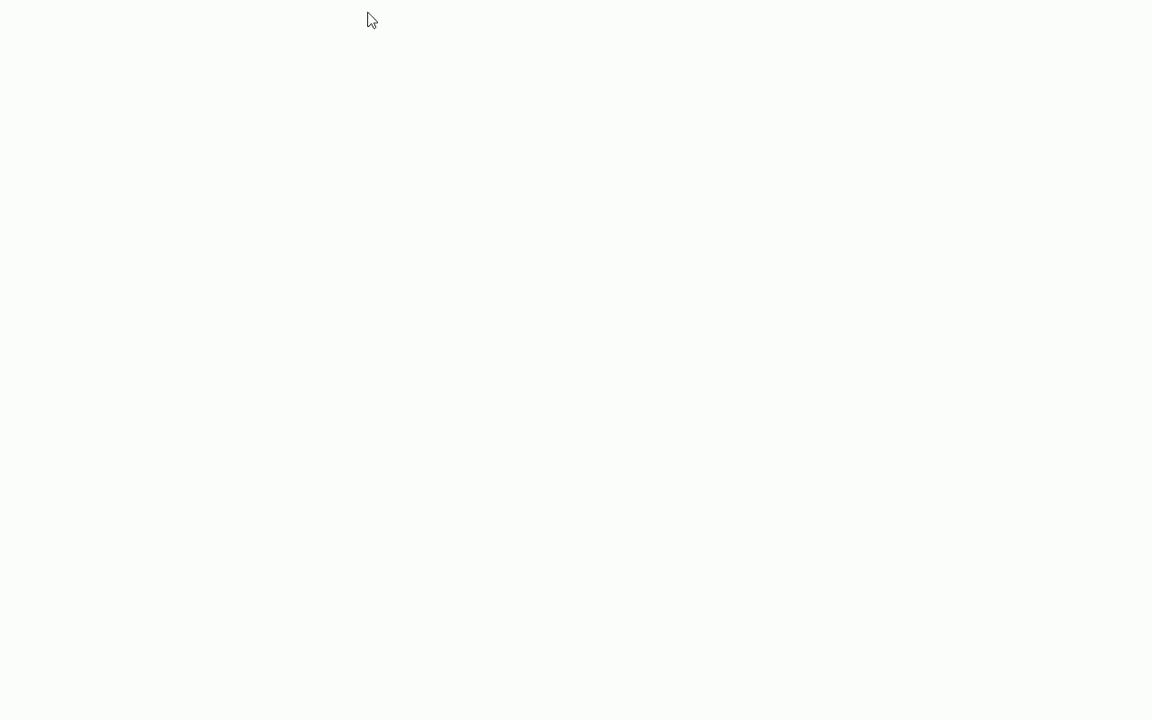
{"action": "right_click", "coordinate": [386, 126]}
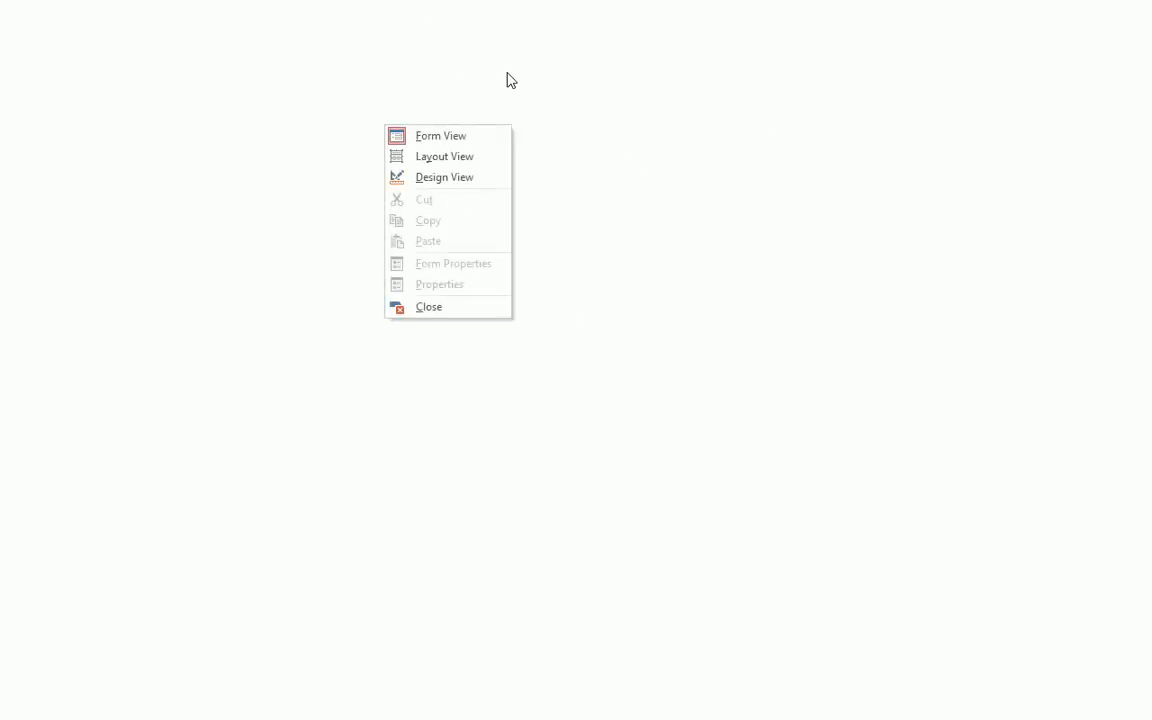
{"action": "left_click", "coordinate": [421, 179]}
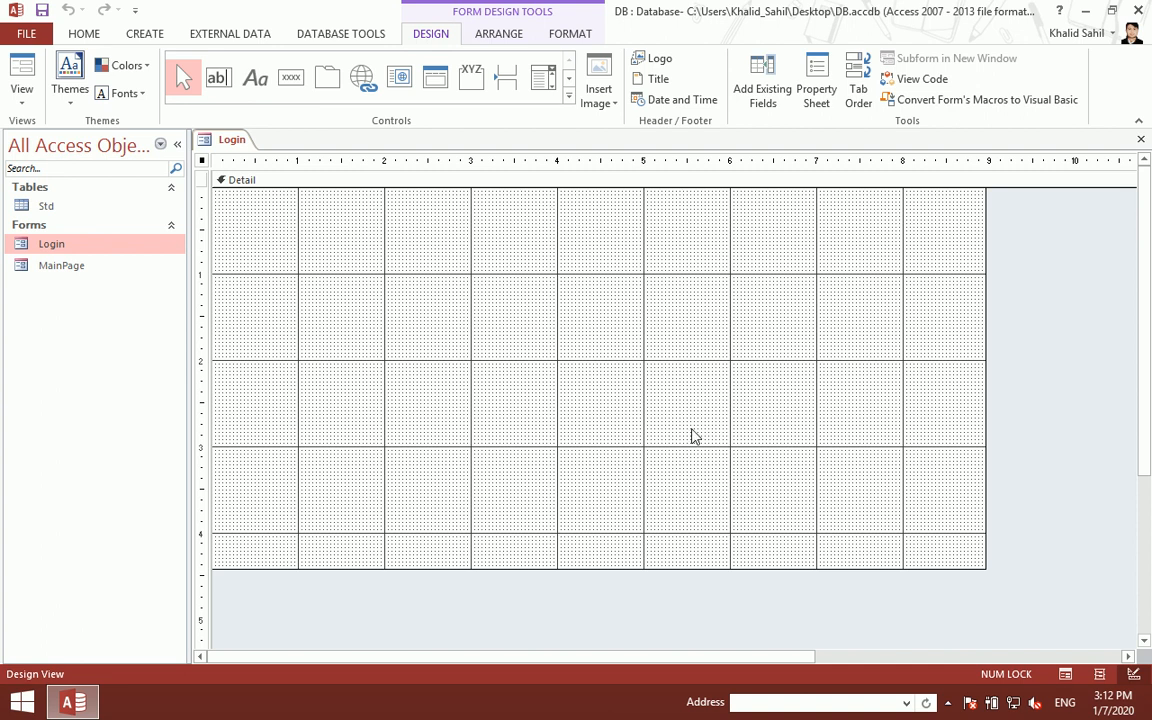
- Browse the controls gallery, close the Login design view and start deleting the Login form
{"action": "left_click", "coordinate": [570, 102]}
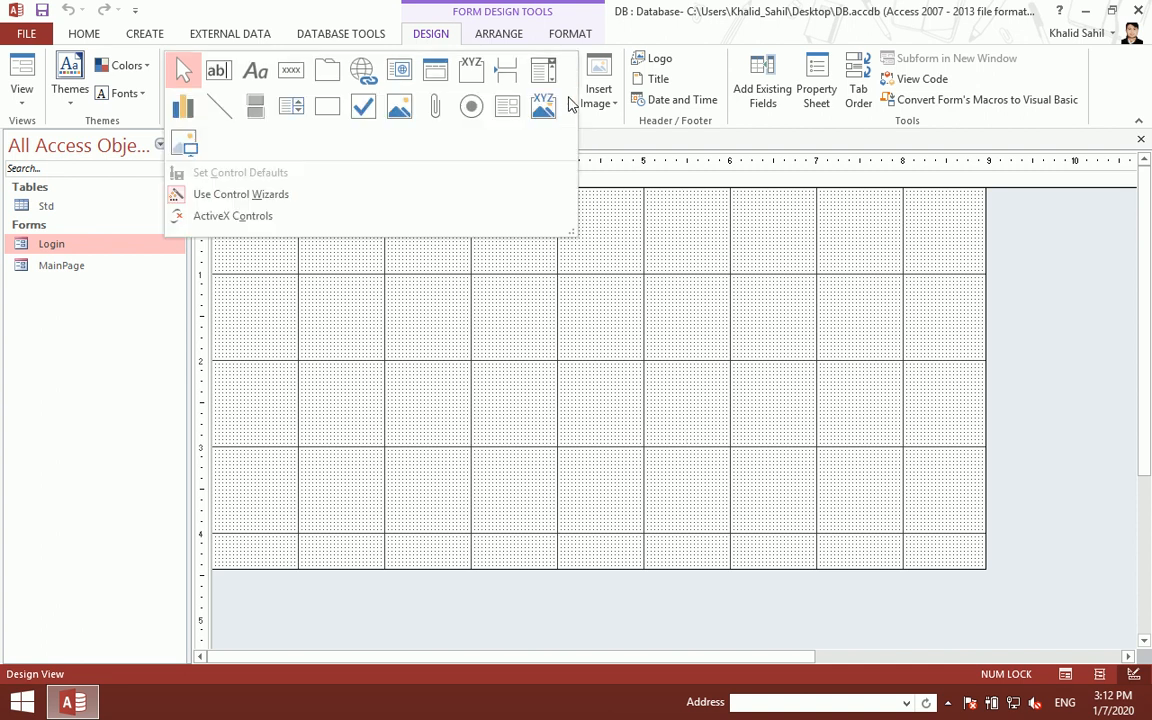
{"action": "left_click", "coordinate": [425, 343]}
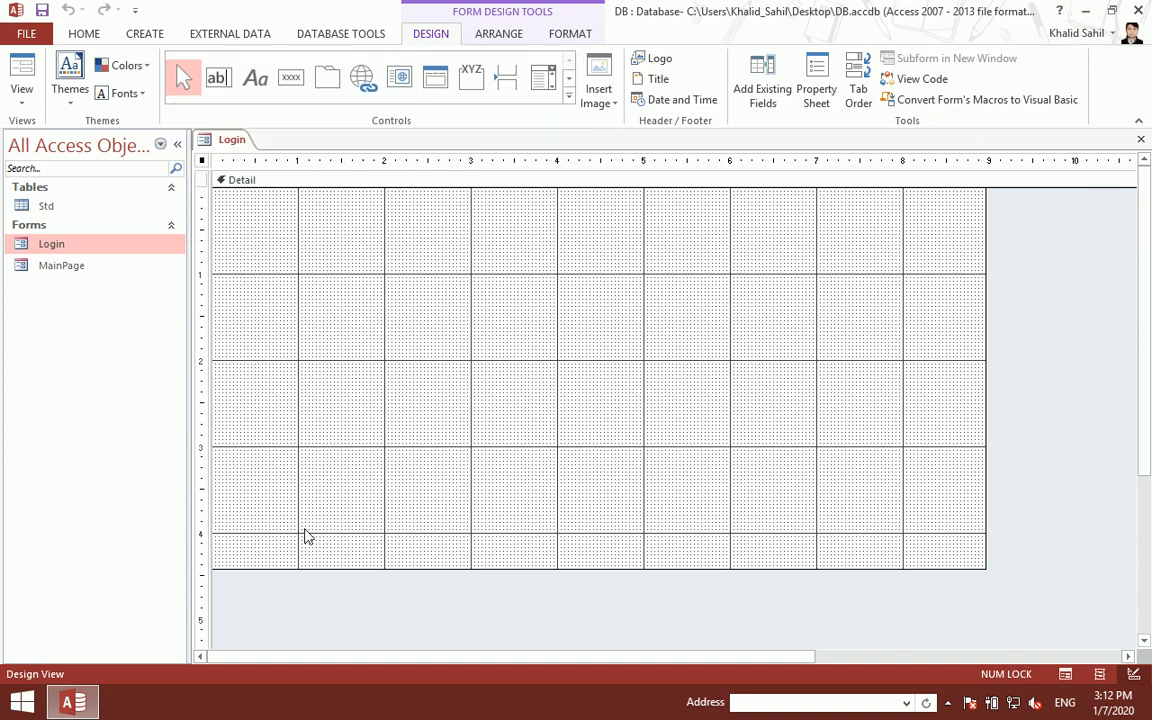
{"action": "left_click", "coordinate": [77, 703]}
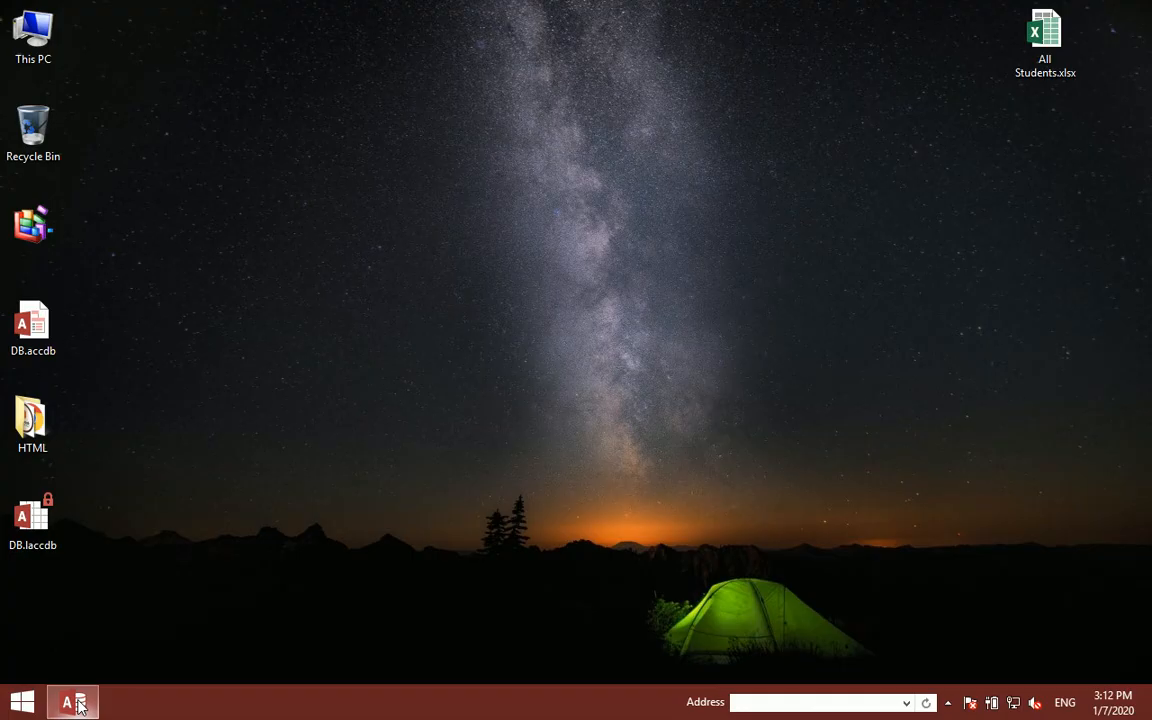
{"action": "left_click", "coordinate": [77, 703]}
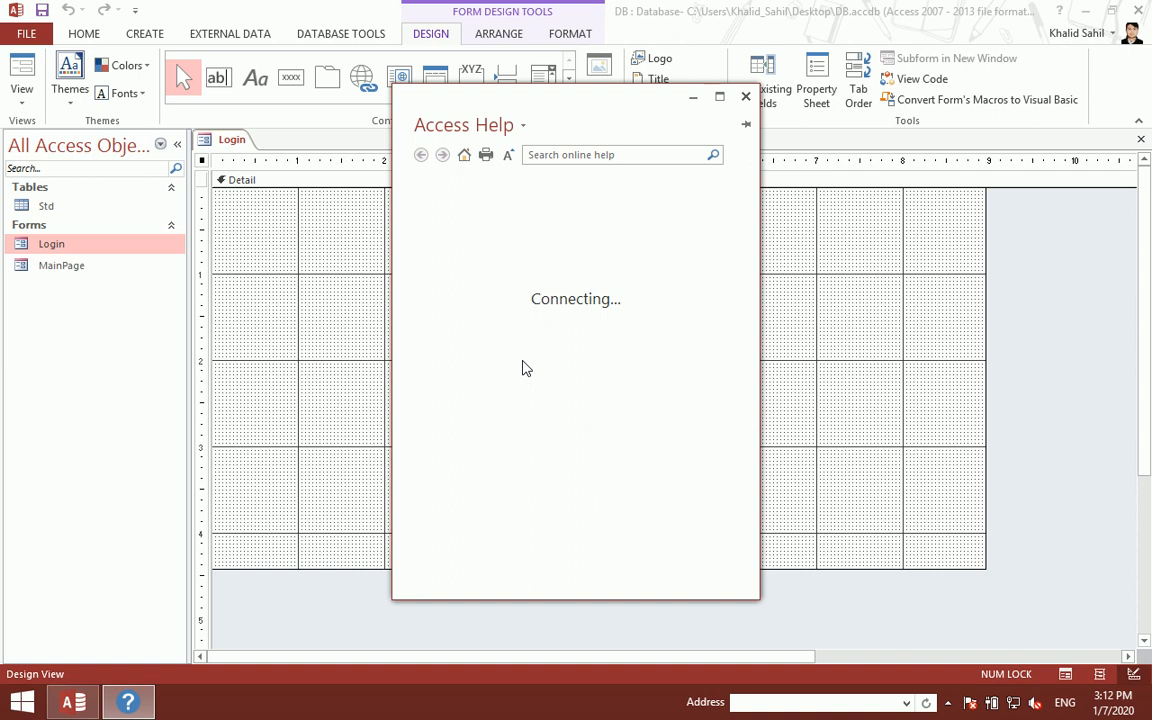
{"action": "left_click", "coordinate": [746, 97]}
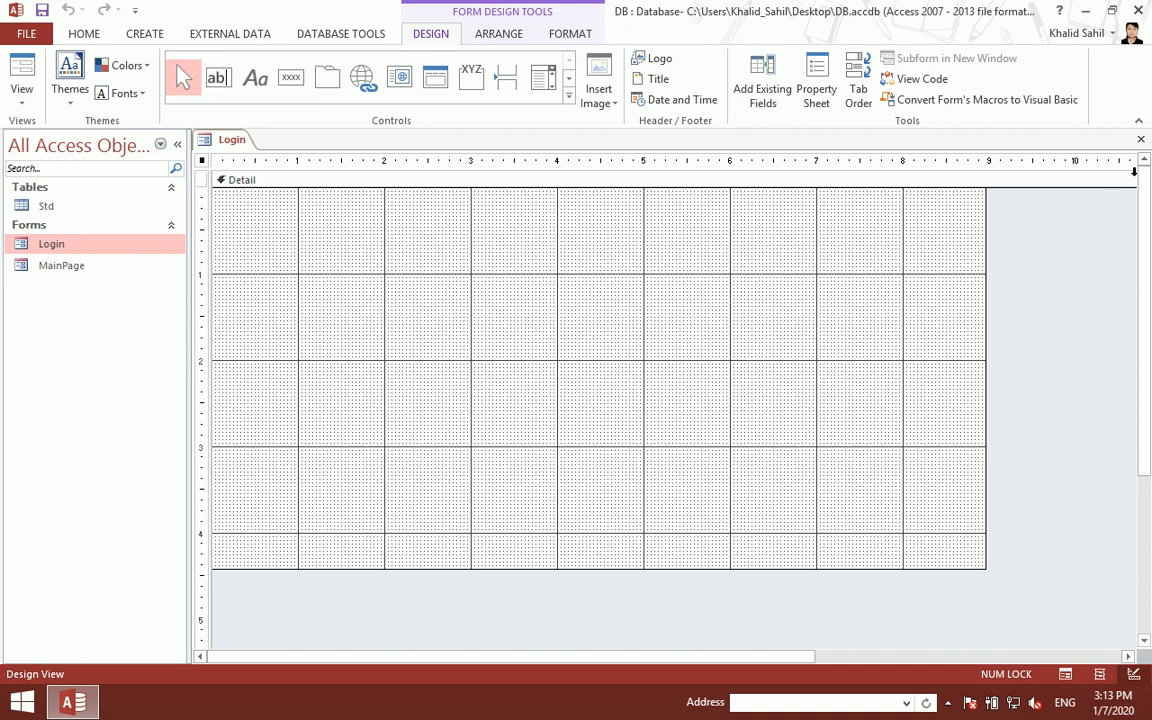
{"action": "left_click", "coordinate": [1141, 139]}
{"action": "key", "text": "Delete"}
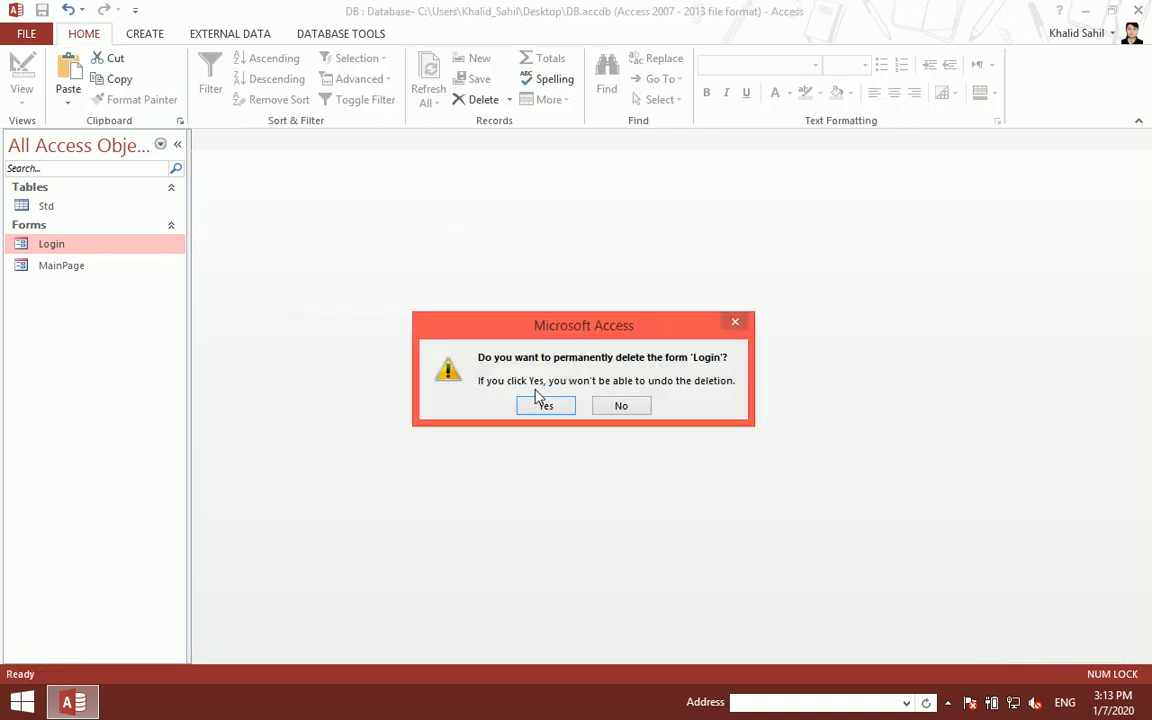
- Confirm deleting the old Login form and paste MainPage again as a new form named Login
{"action": "left_click", "coordinate": [545, 403]}
{"action": "right_click", "coordinate": [75, 248]}
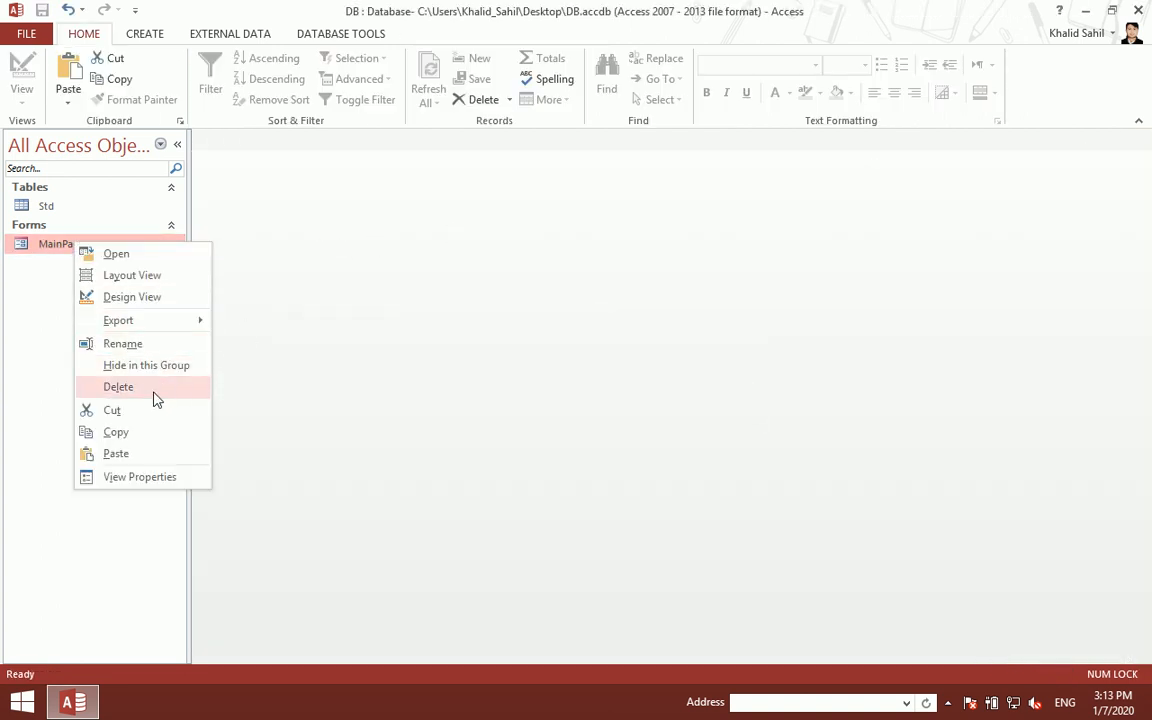
{"action": "left_click", "coordinate": [145, 432]}
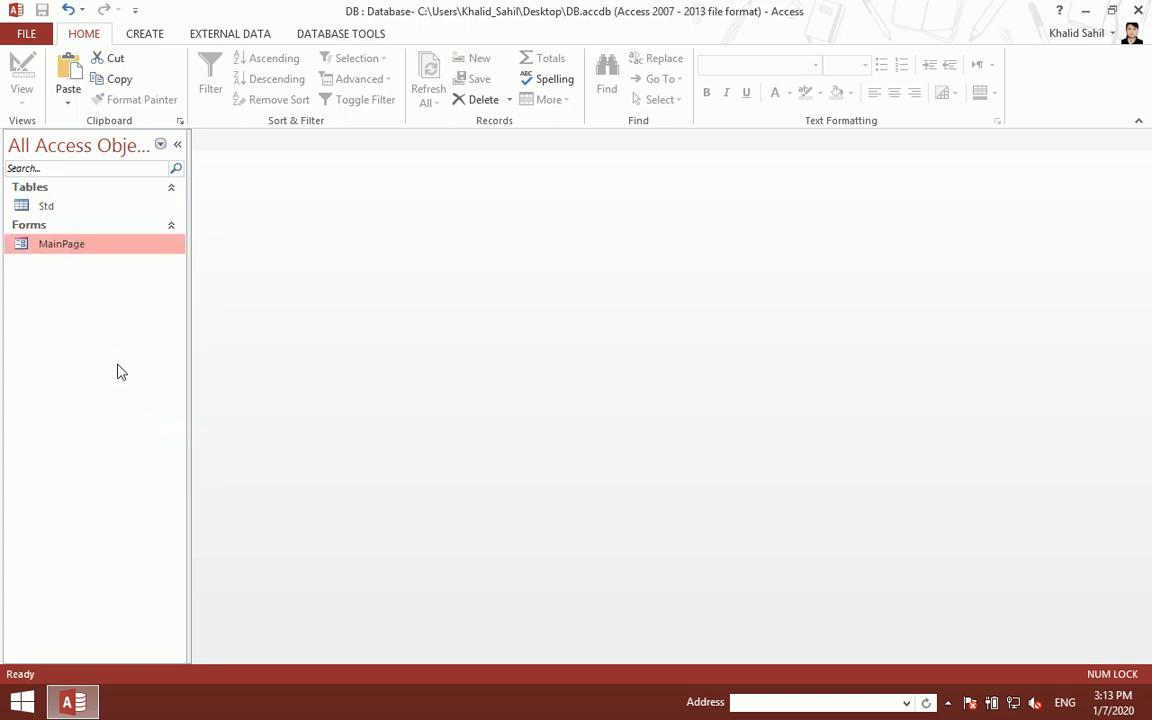
{"action": "key", "text": "ctrl+v"}
{"action": "key", "text": "BackSpace"}
{"action": "type", "text": "Log"}
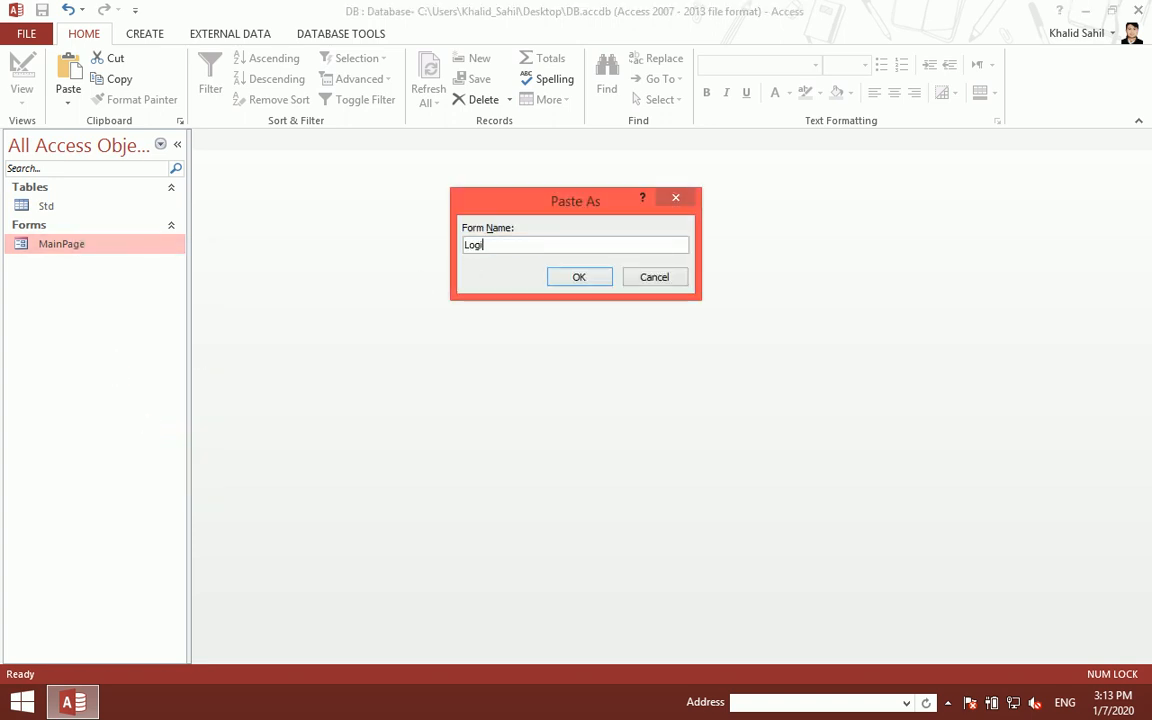
{"action": "type", "text": "in"}
{"action": "key", "text": "Return"}
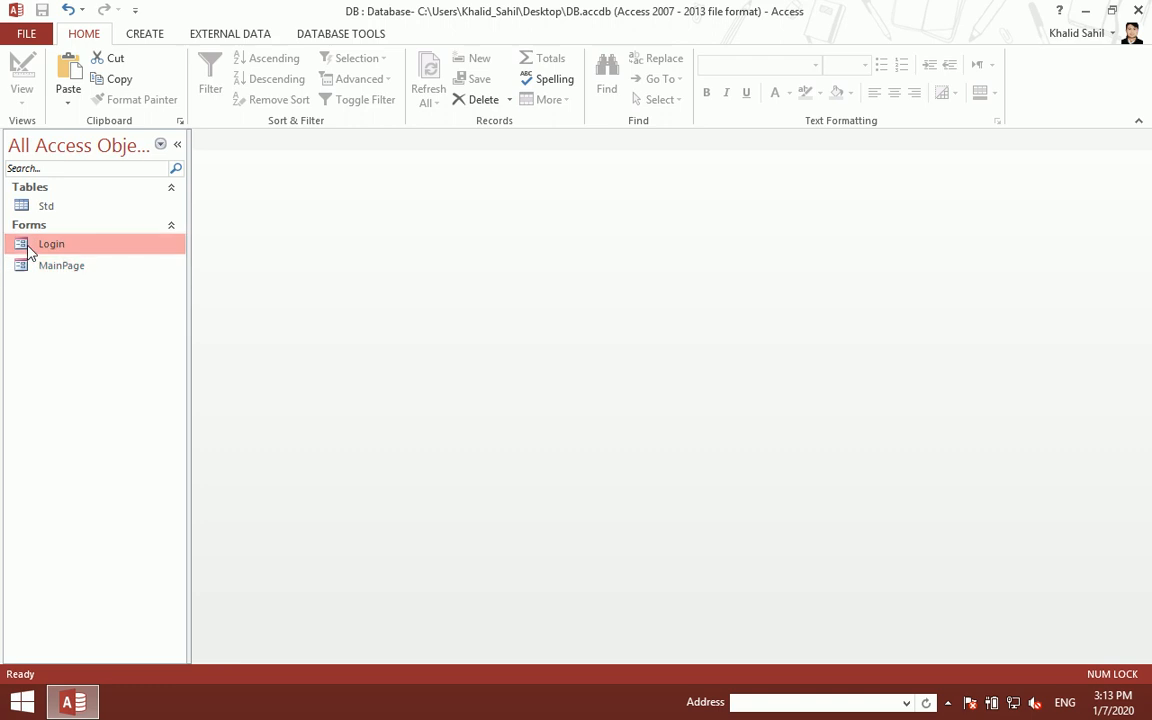
- Open the new Login form in design view and start editing its Main Page header title
{"action": "double_click", "coordinate": [30, 248]}
{"action": "right_click", "coordinate": [456, 328]}
{"action": "left_click", "coordinate": [508, 375]}
{"action": "left_click", "coordinate": [692, 232]}
{"action": "left_click", "coordinate": [812, 228]}
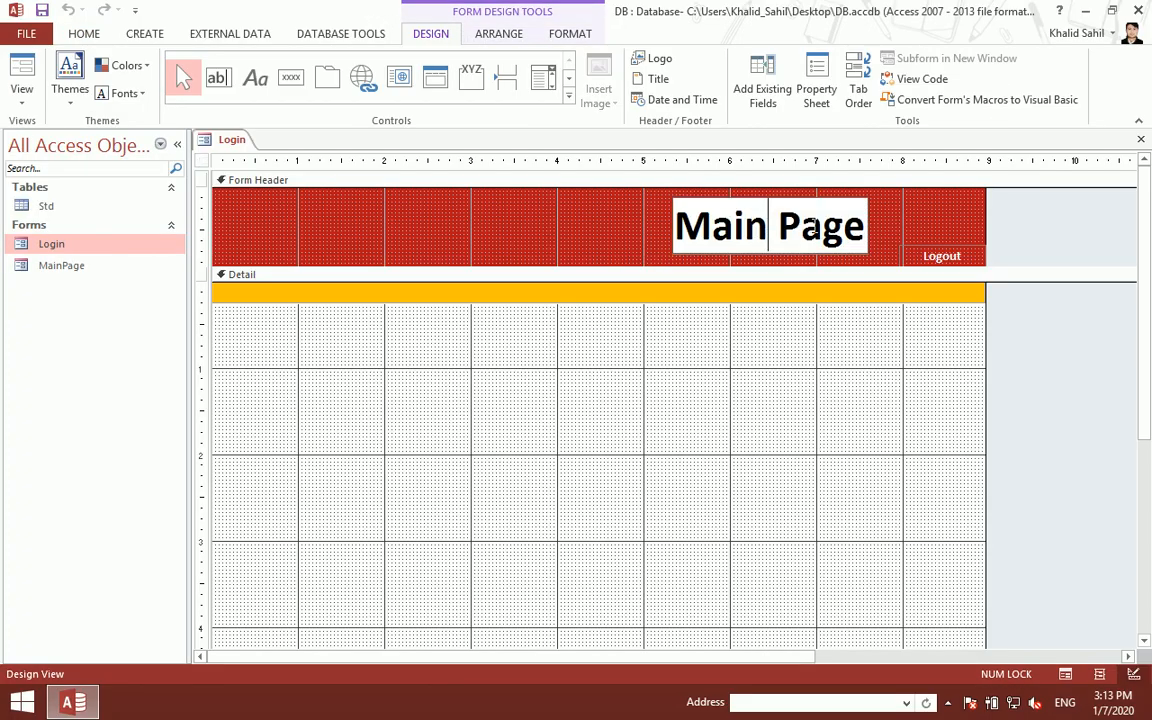
- Change the header title text to 'Login' and delete the Logout label
{"action": "key", "text": "BackSpace"}
{"action": "key", "text": "BackSpace"}
{"action": "key", "text": "BackSpace"}
{"action": "key", "text": "BackSpace"}
{"action": "key", "text": "Delete"}
{"action": "key", "text": "Delete"}
{"action": "key", "text": "Delete"}
{"action": "key", "text": "Delete"}
{"action": "key", "text": "Delete"}
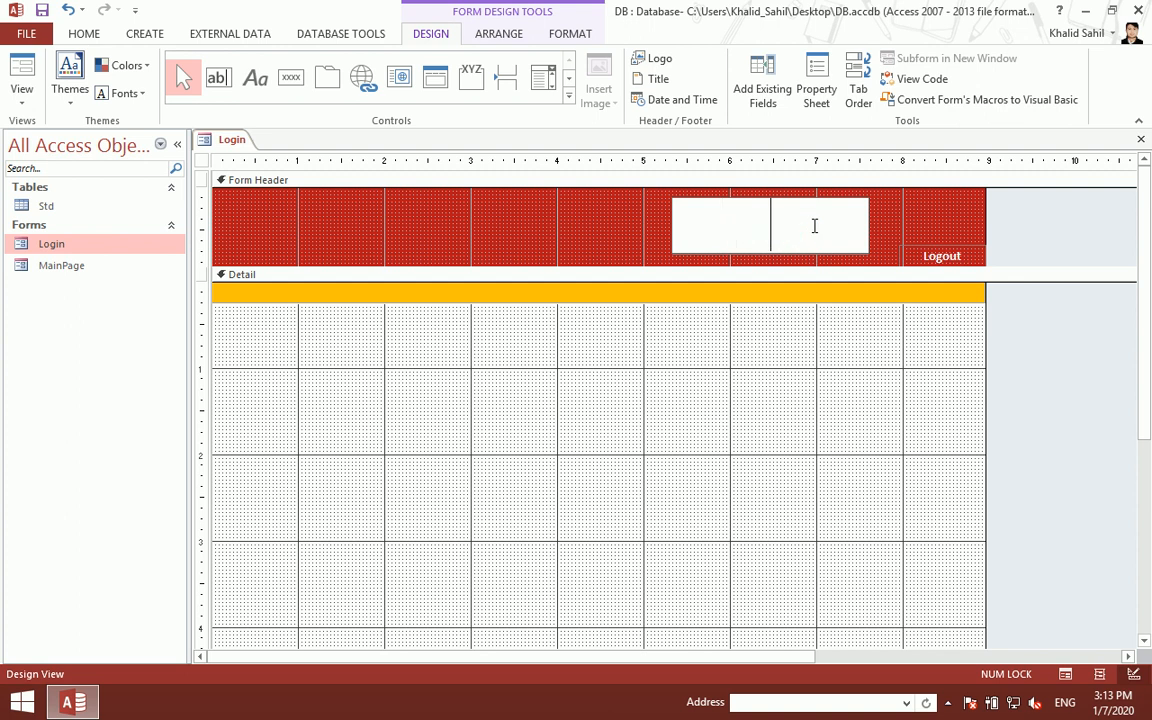
{"action": "type", "text": "Login"}
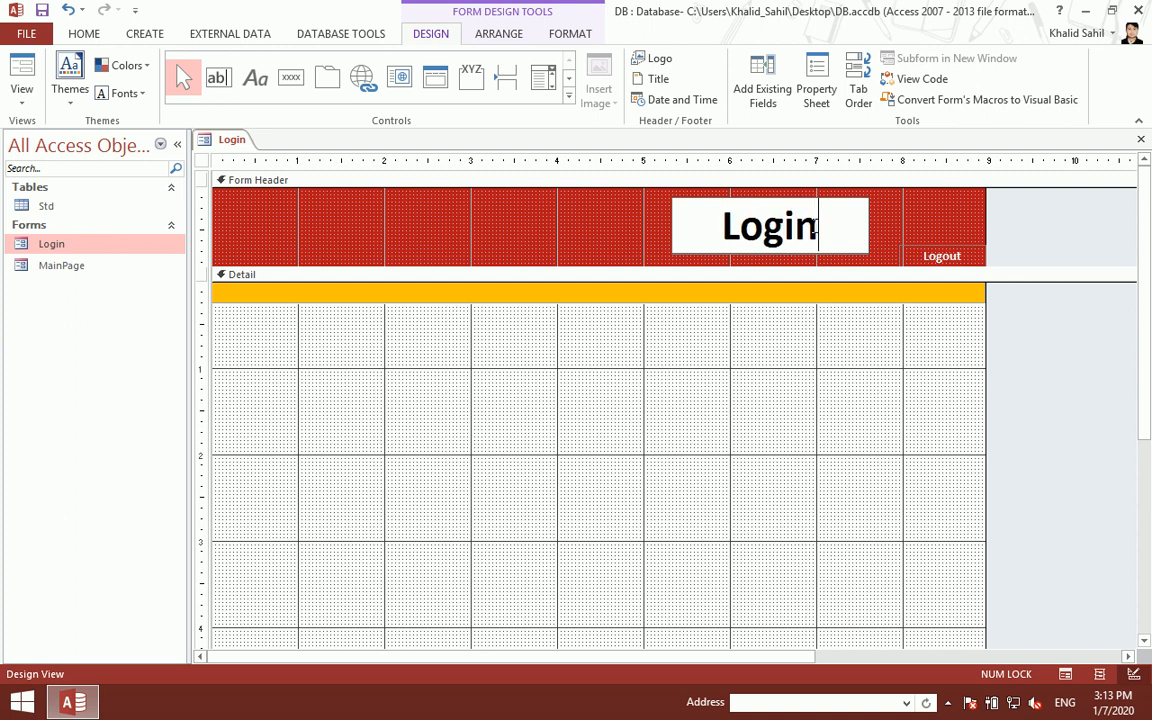
{"action": "left_click", "coordinate": [720, 432]}
{"action": "left_click", "coordinate": [900, 250]}
{"action": "key", "text": "Delete"}
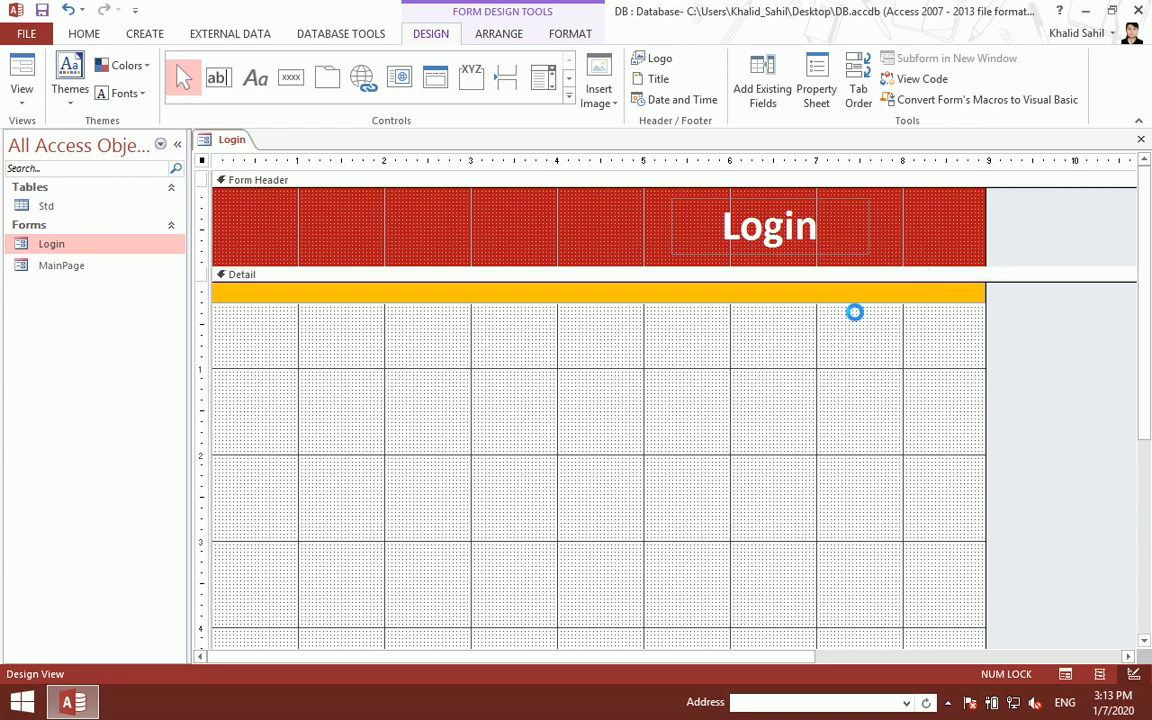
- Close the design, preview the Login form and return it to design view
{"action": "key", "text": "ctrl+w"}
{"action": "double_click", "coordinate": [159, 249]}
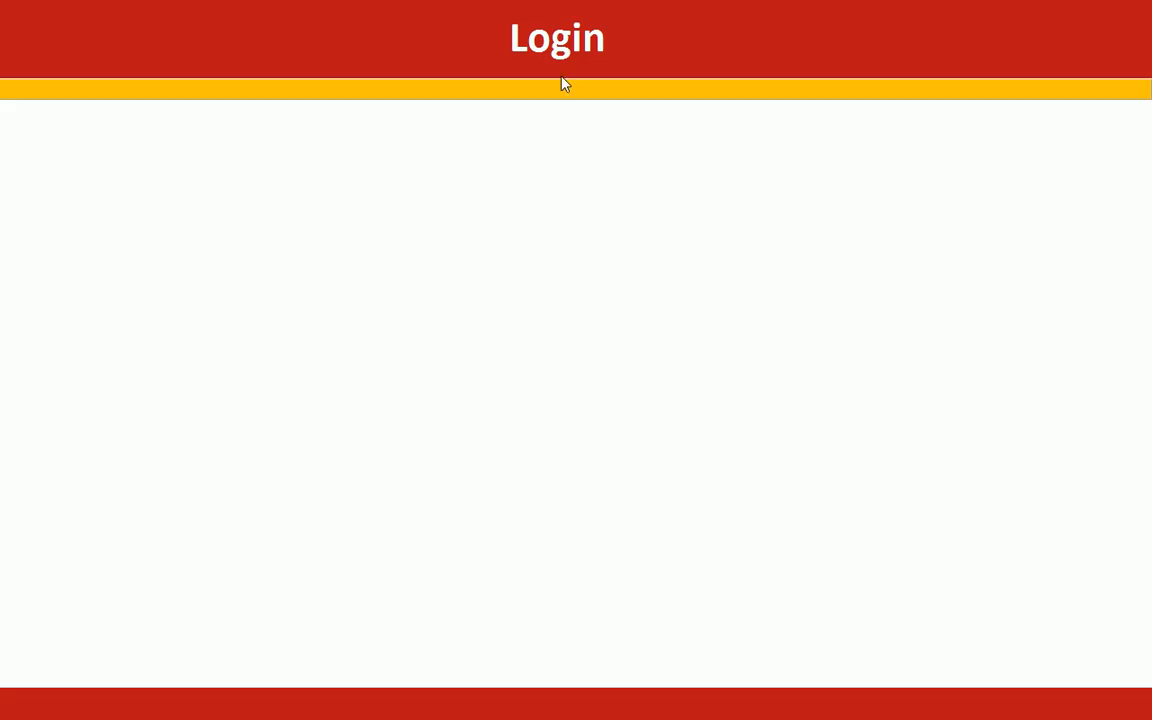
{"action": "right_click", "coordinate": [305, 181]}
{"action": "left_click", "coordinate": [352, 242]}
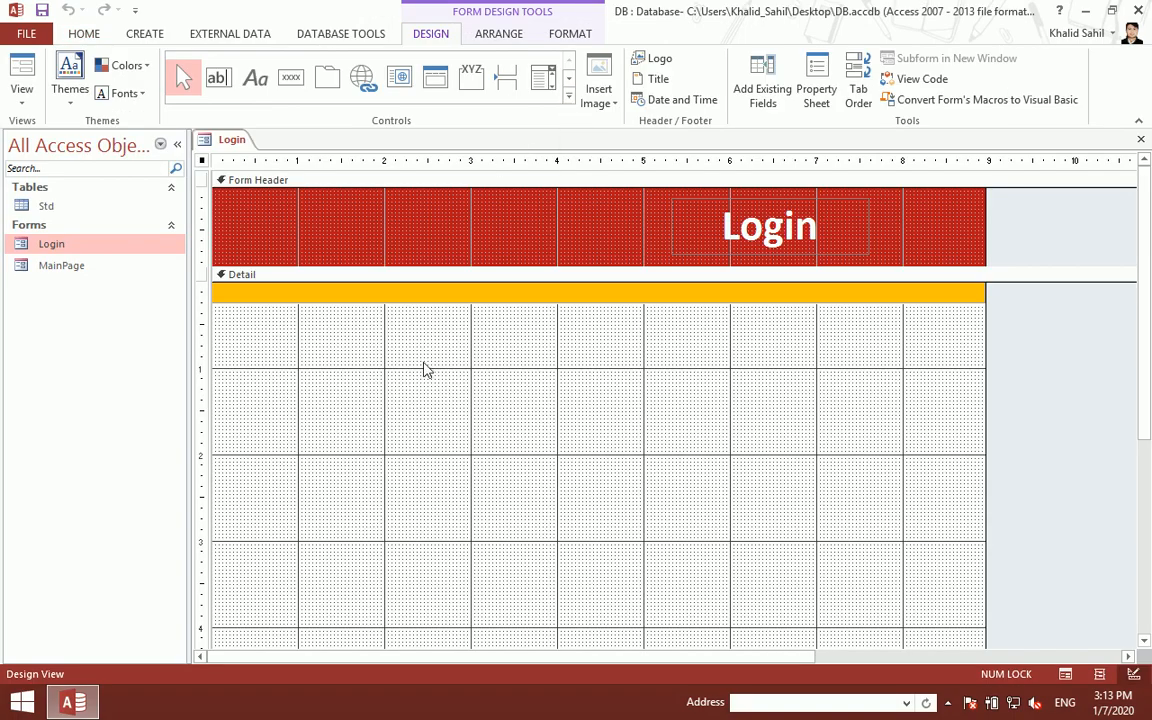
- Place a new text box with its label in the Login form's Detail section
{"action": "left_click", "coordinate": [568, 96]}
{"action": "left_click", "coordinate": [697, 443]}
{"action": "scroll", "coordinate": [697, 443], "scroll_direction": "down", "scroll_amount": 2}
{"action": "left_click", "coordinate": [650, 414]}
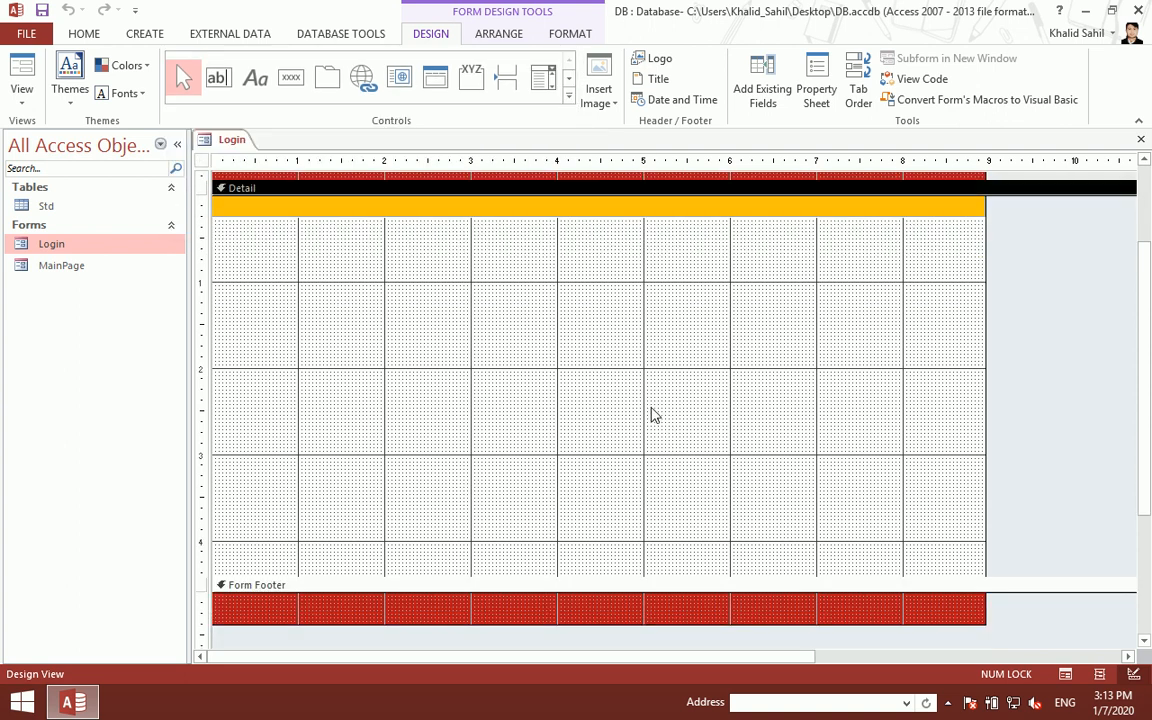
{"action": "left_click", "coordinate": [570, 99]}
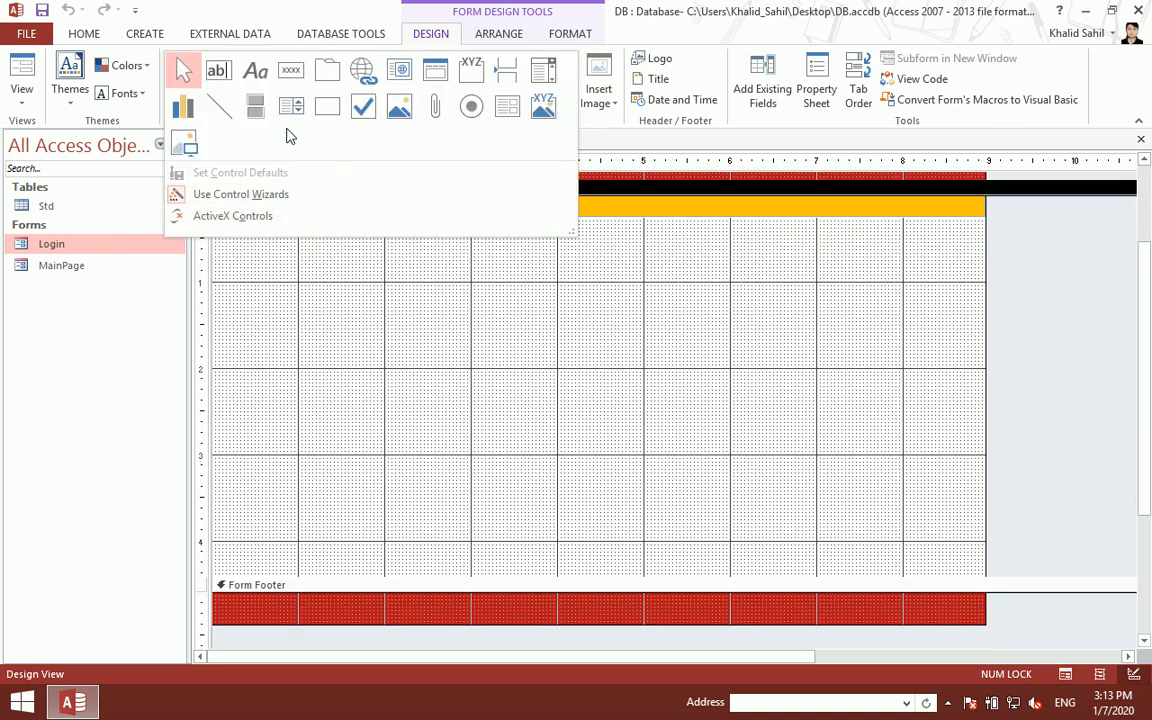
{"action": "left_click", "coordinate": [219, 72]}
{"action": "left_click", "coordinate": [681, 343]}
{"action": "left_click", "coordinate": [789, 478]}
- Widen and heighten the text box and label, then begin renaming the Text5 label to UserName
{"action": "left_click_drag", "start_coordinate": [840, 432], "coordinate": [588, 346]}
{"action": "left_click_drag", "start_coordinate": [800, 424], "coordinate": [548, 316]}
{"action": "key", "text": "shift+Right"}
{"action": "key", "text": "shift+Right"}
{"action": "key", "text": "shift+Right"}
{"action": "key", "text": "shift+Right"}
{"action": "key", "text": "shift+Right"}
{"action": "key", "text": "shift+Right"}
{"action": "key", "text": "shift+Right"}
{"action": "key", "text": "shift+Right"}
{"action": "key", "text": "shift+Right"}
{"action": "key", "text": "shift+Right"}
{"action": "key", "text": "shift+Right"}
{"action": "key", "text": "shift+Right"}
{"action": "key", "text": "shift+Right"}
{"action": "key", "text": "shift+Right"}
{"action": "key", "text": "shift+Right"}
{"action": "key", "text": "shift+Right"}
{"action": "key", "text": "shift+Right"}
{"action": "key", "text": "shift+Right"}
{"action": "key", "text": "shift+Right"}
{"action": "key", "text": "shift+Right"}
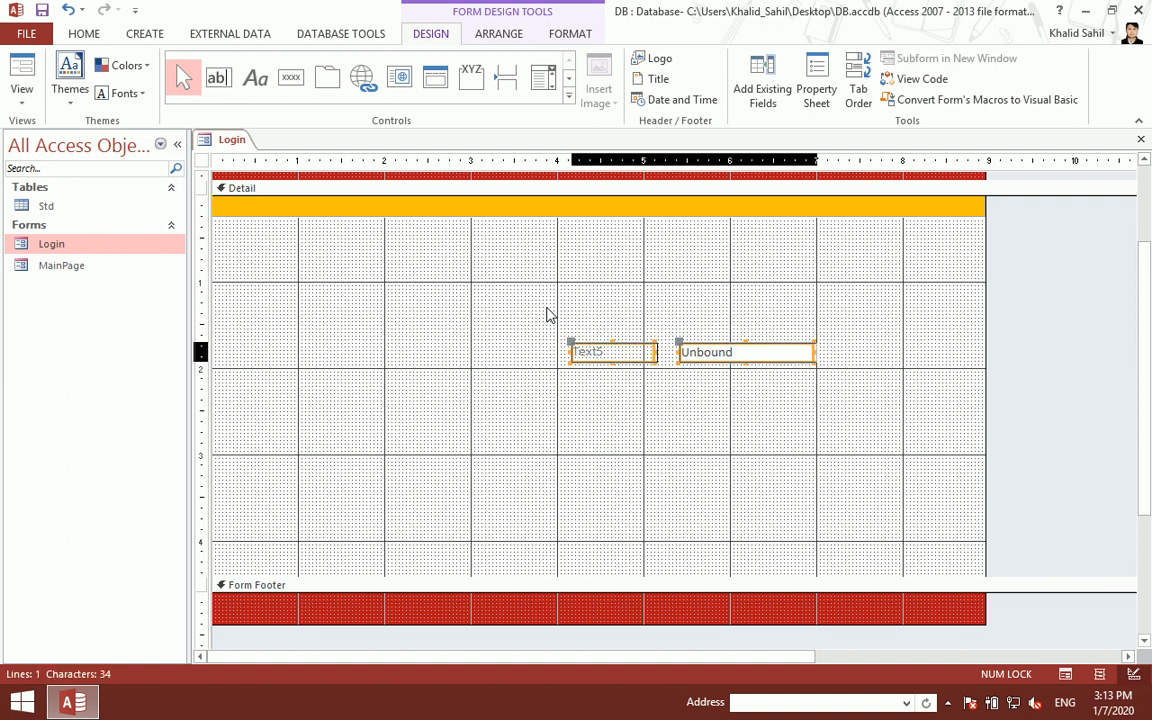
{"action": "left_click", "coordinate": [626, 389]}
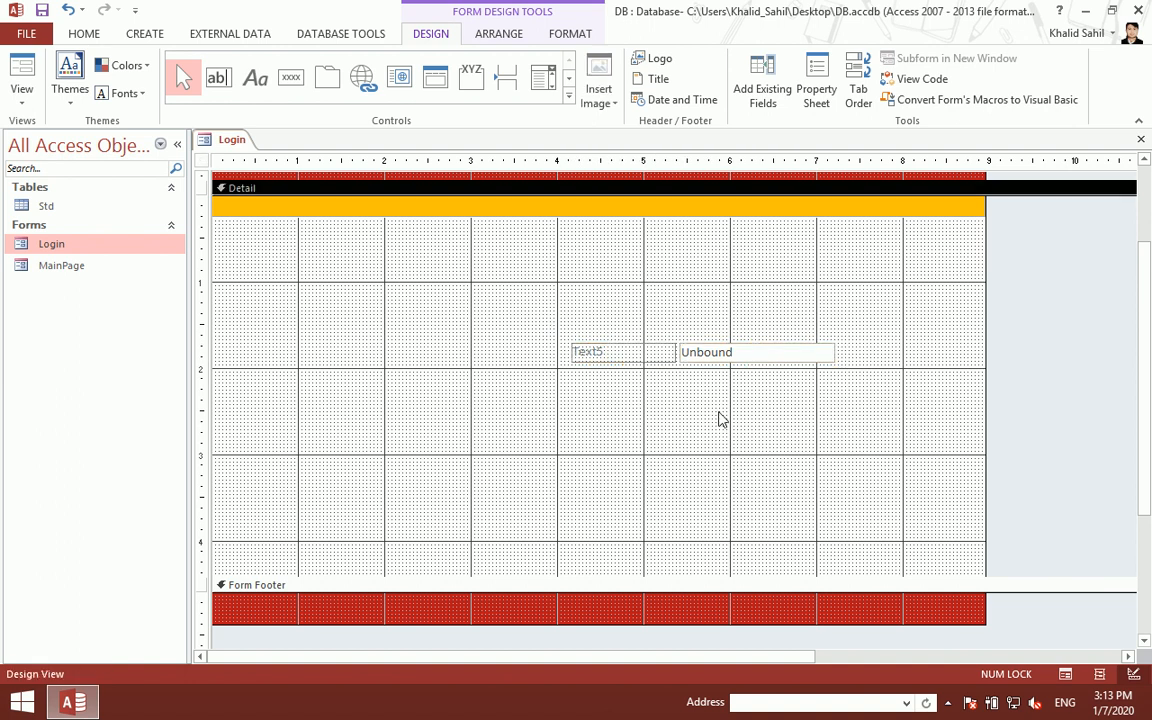
{"action": "left_click_drag", "start_coordinate": [797, 393], "coordinate": [618, 354]}
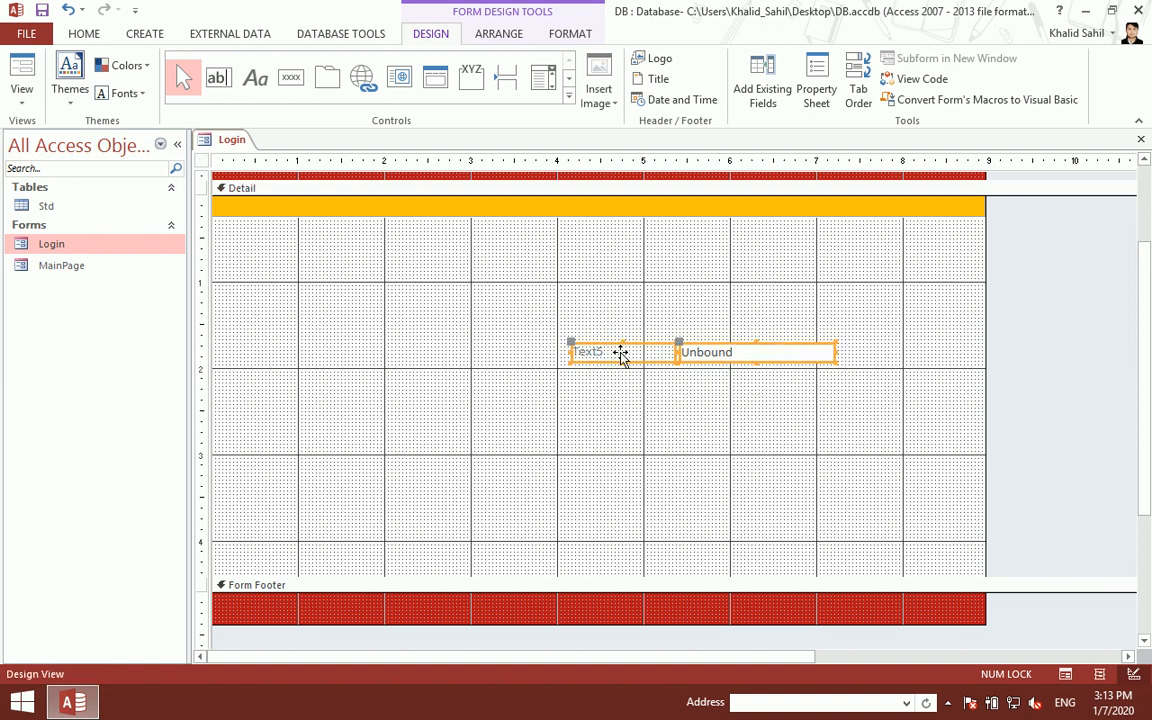
{"action": "key", "text": "shift+Down"}
{"action": "key", "text": "shift+Down"}
{"action": "key", "text": "shift+Down"}
{"action": "key", "text": "shift+Down"}
{"action": "key", "text": "shift+Down"}
{"action": "key", "text": "shift+Down"}
{"action": "key", "text": "shift+Down"}
{"action": "key", "text": "shift+Down"}
{"action": "key", "text": "shift+Down"}
{"action": "key", "text": "shift+Down"}
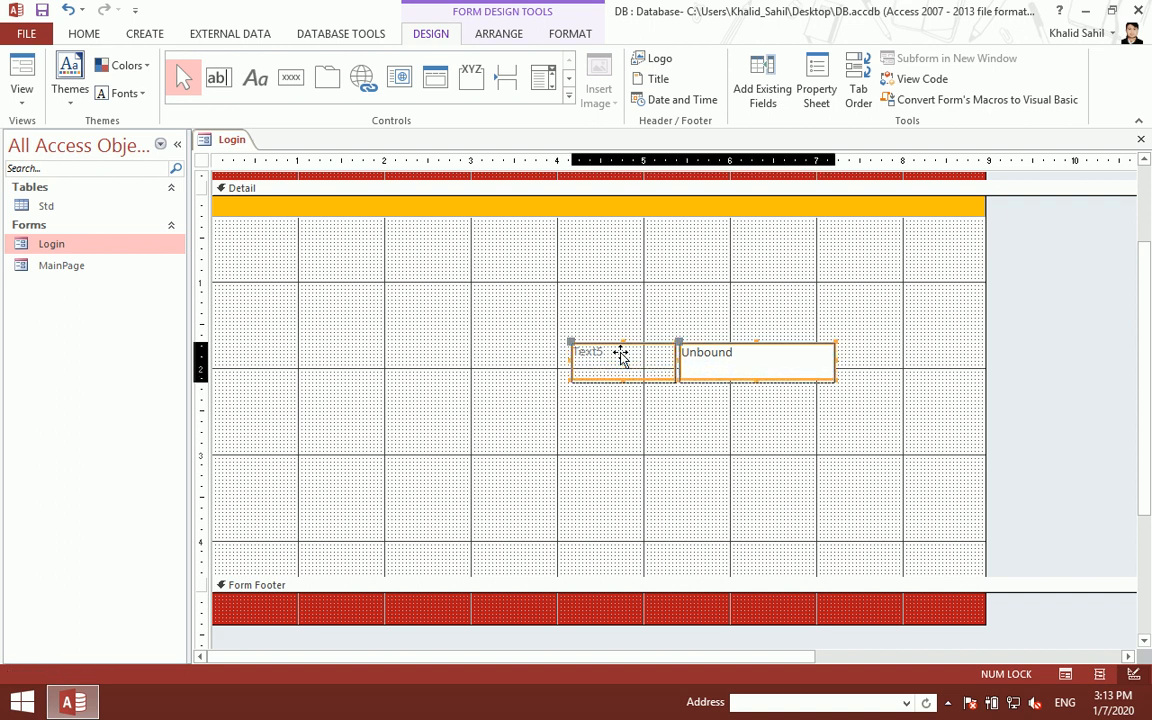
{"action": "left_click", "coordinate": [805, 380]}
{"action": "left_click_drag", "start_coordinate": [833, 364], "coordinate": [929, 364]}
{"action": "left_click", "coordinate": [626, 377]}
{"action": "left_click", "coordinate": [627, 376]}
{"action": "key", "text": "BackSpace"}
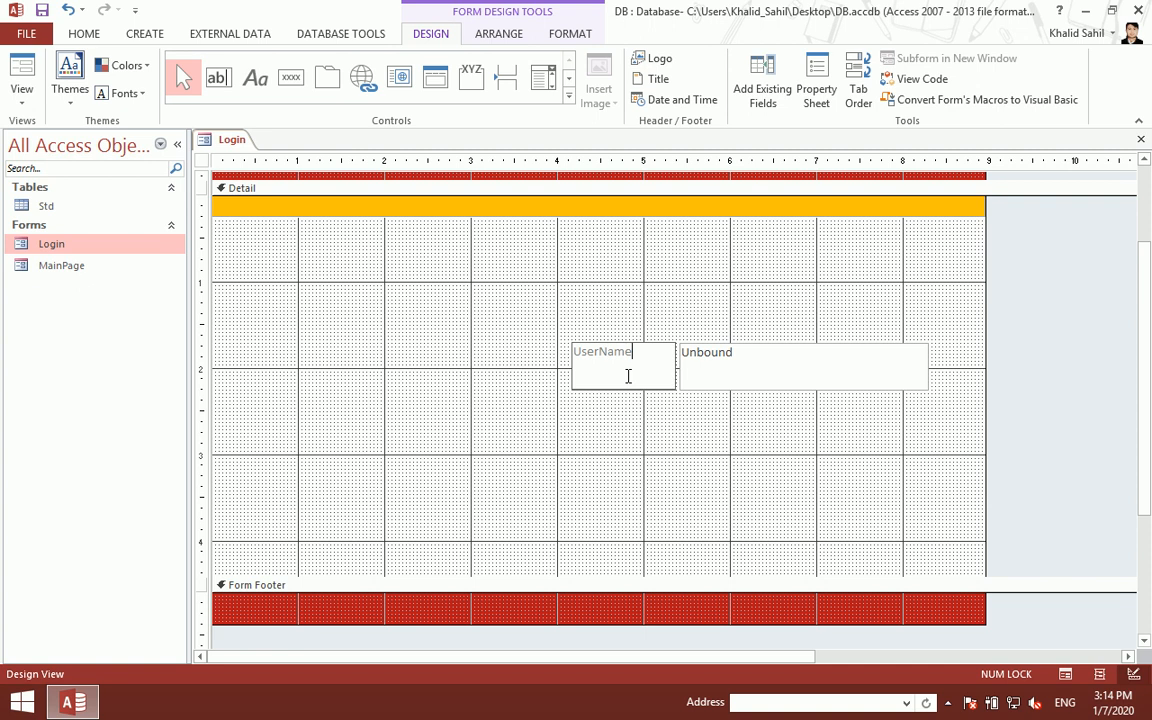
- Give the UserName label and text box automatic black, bold, 20-point text
{"action": "left_click_drag", "start_coordinate": [774, 401], "coordinate": [586, 352]}
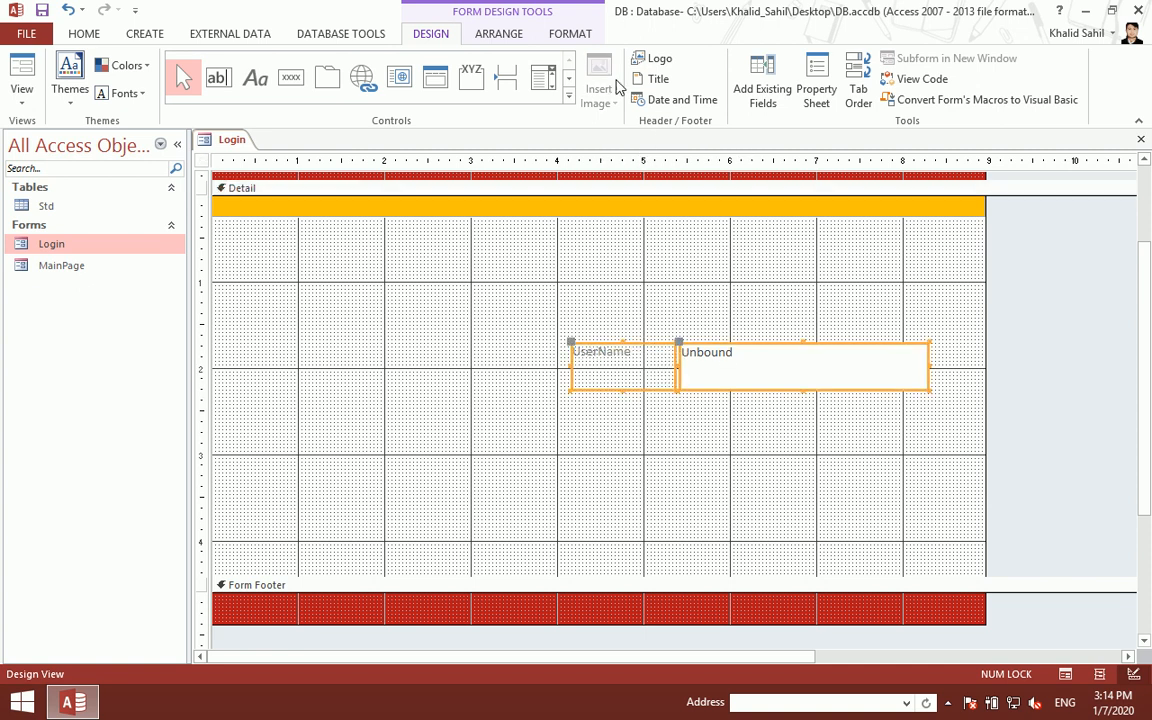
{"action": "left_click", "coordinate": [576, 36]}
{"action": "left_click", "coordinate": [211, 93]}
{"action": "left_click", "coordinate": [211, 117]}
{"action": "left_click", "coordinate": [128, 92]}
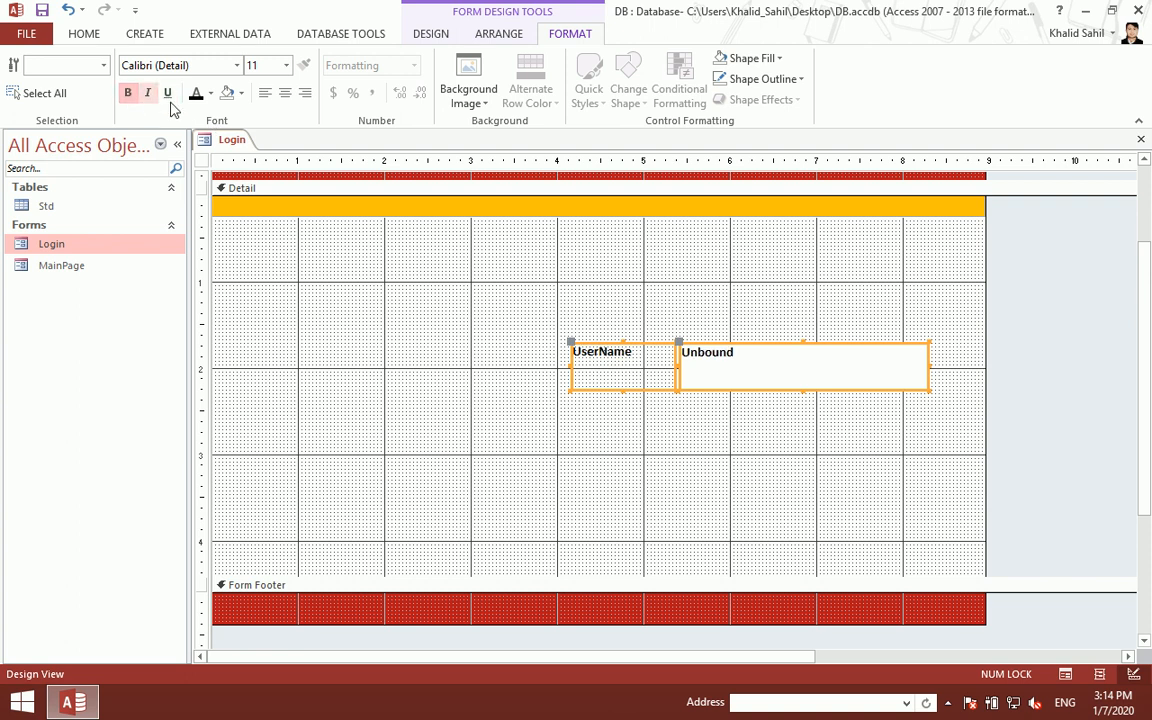
{"action": "left_click", "coordinate": [286, 65]}
{"action": "left_click", "coordinate": [268, 224]}
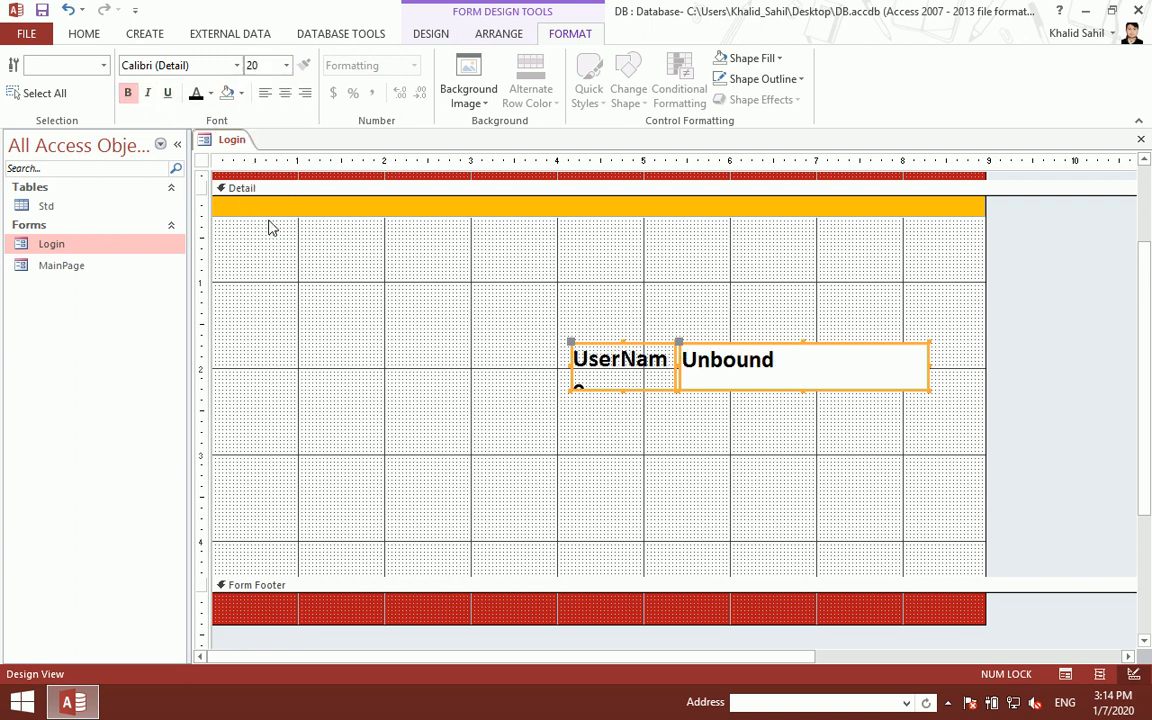
- Move the UserName label left and resize it to fit its text on one line
{"action": "left_click", "coordinate": [607, 393]}
{"action": "left_click", "coordinate": [577, 385]}
{"action": "left_click_drag", "start_coordinate": [571, 342], "coordinate": [544, 340]}
{"action": "double_click", "coordinate": [649, 366]}
{"action": "left_click_drag", "start_coordinate": [647, 370], "coordinate": [674, 376]}
{"action": "left_click_drag", "start_coordinate": [612, 405], "coordinate": [611, 390]}
- Raise both UserName controls to 22-point text and close the Login design
{"action": "left_click", "coordinate": [825, 419]}
{"action": "left_click_drag", "start_coordinate": [825, 419], "coordinate": [617, 373]}
{"action": "left_click", "coordinate": [286, 65]}
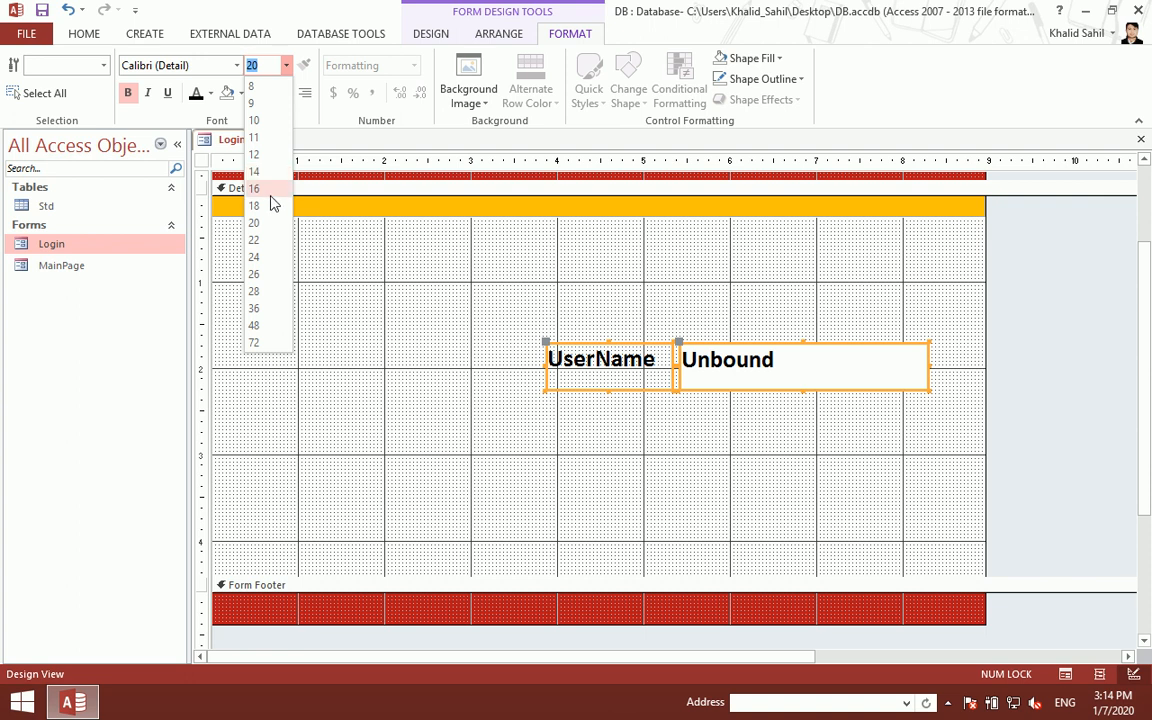
{"action": "left_click", "coordinate": [266, 243]}
{"action": "left_click", "coordinate": [724, 485]}
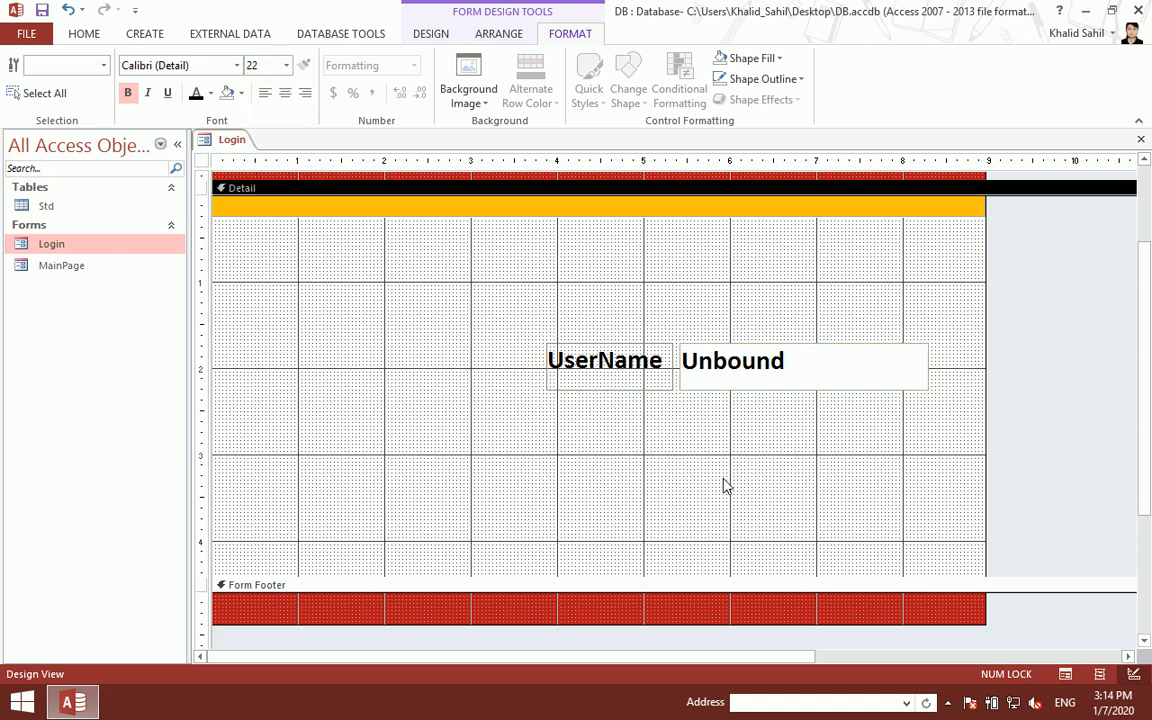
{"action": "key", "text": "ctrl+w"}
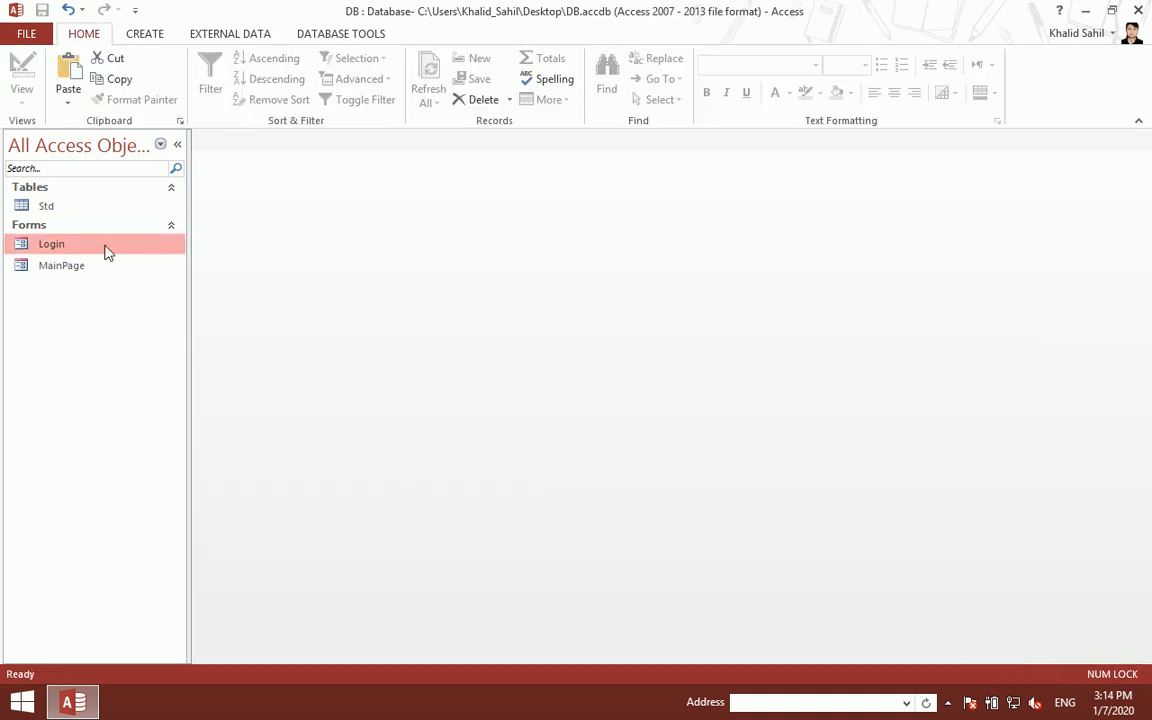
- Preview the Login form repeatedly, returning to design view and selecting the UserName controls each time
{"action": "double_click", "coordinate": [105, 247]}
{"action": "right_click", "coordinate": [716, 183]}
{"action": "left_click", "coordinate": [780, 226]}
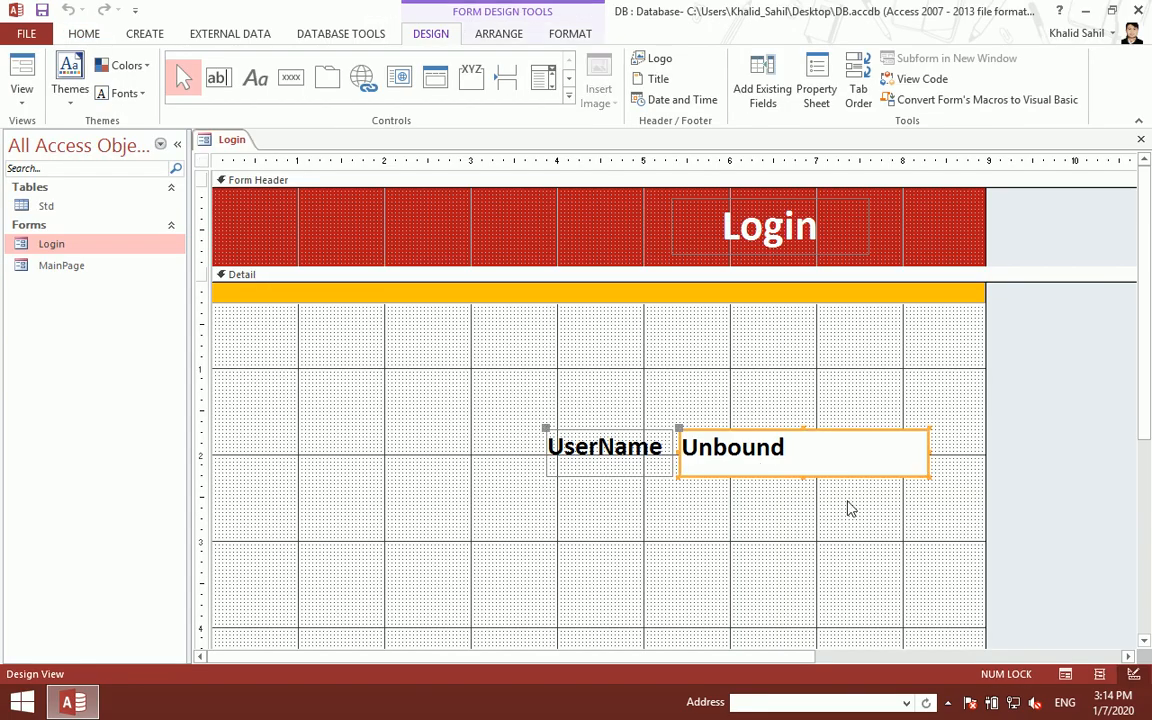
{"action": "left_click_drag", "start_coordinate": [779, 499], "coordinate": [622, 476]}
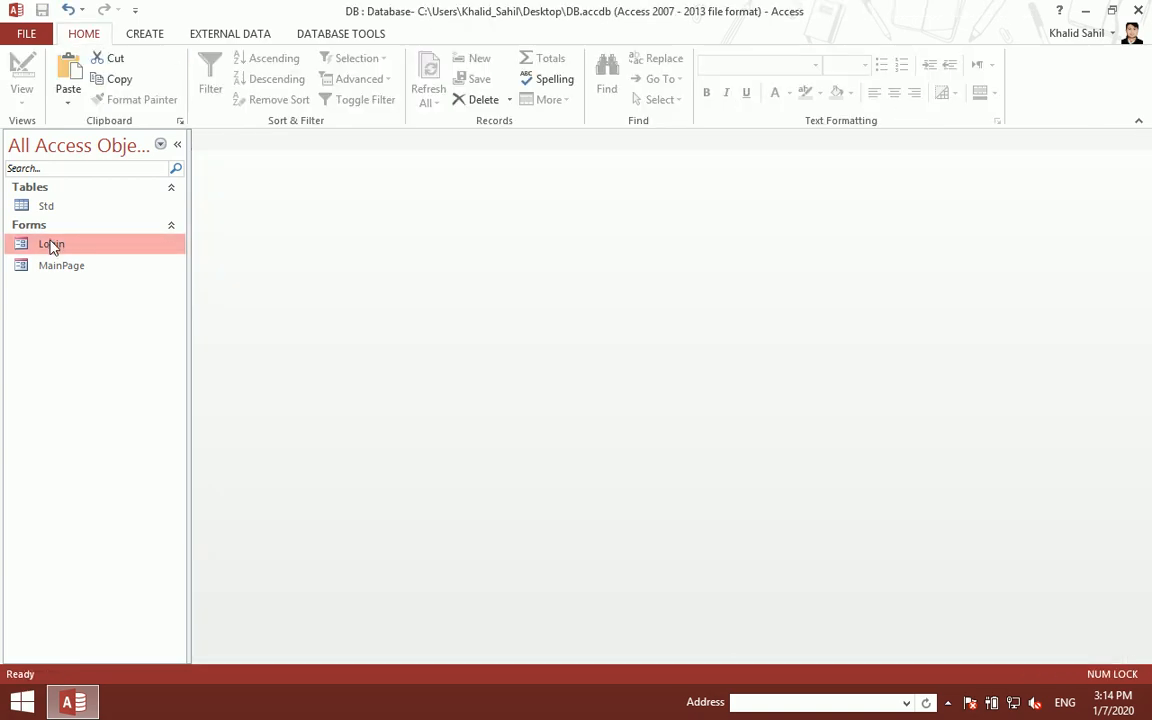
{"action": "double_click", "coordinate": [51, 244]}
{"action": "right_click", "coordinate": [592, 333]}
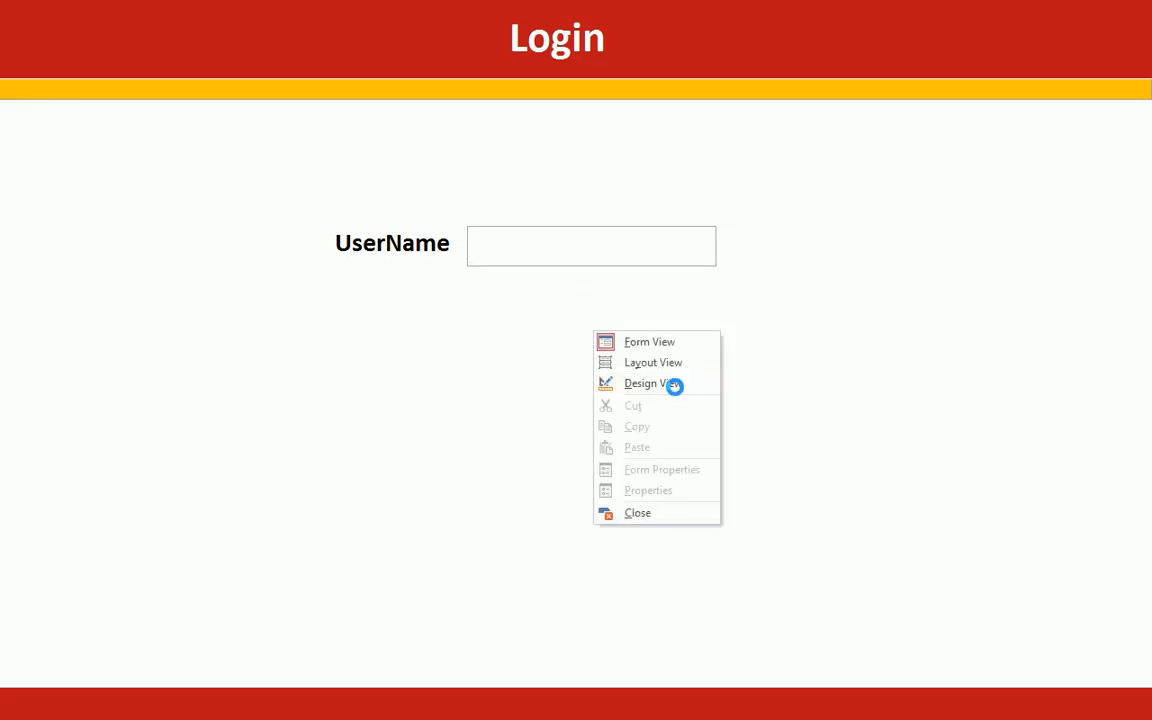
{"action": "left_click", "coordinate": [676, 393]}
{"action": "left_click_drag", "start_coordinate": [733, 477], "coordinate": [625, 468]}
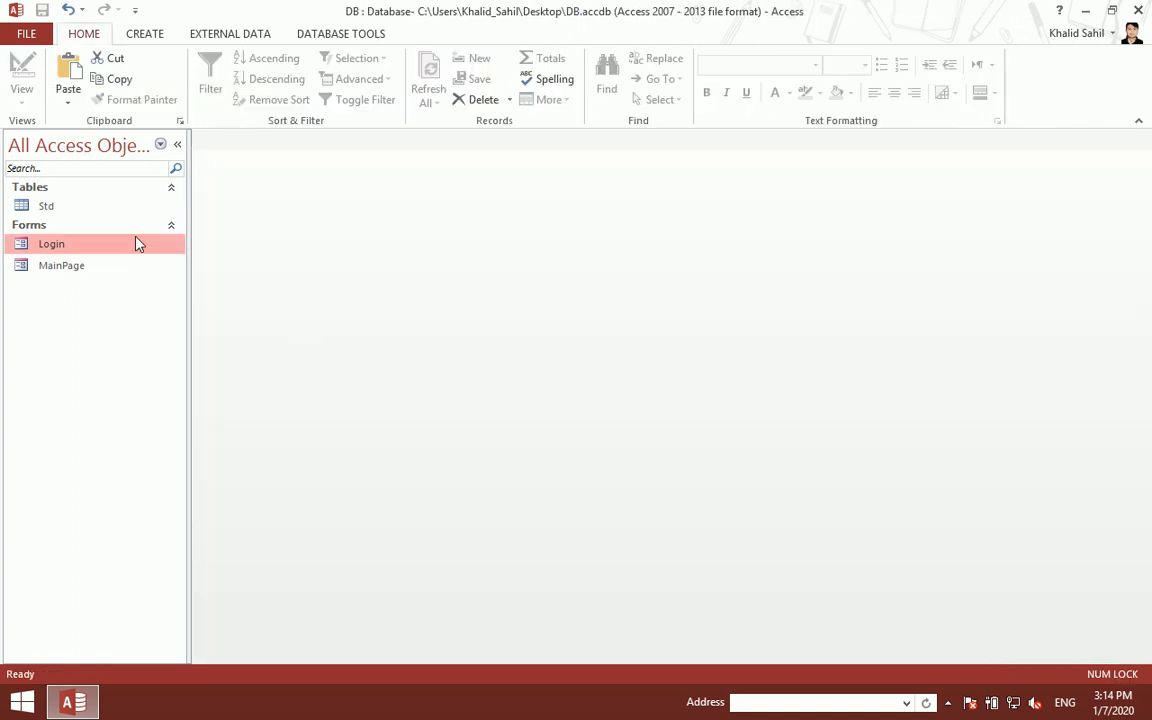
{"action": "double_click", "coordinate": [136, 251]}
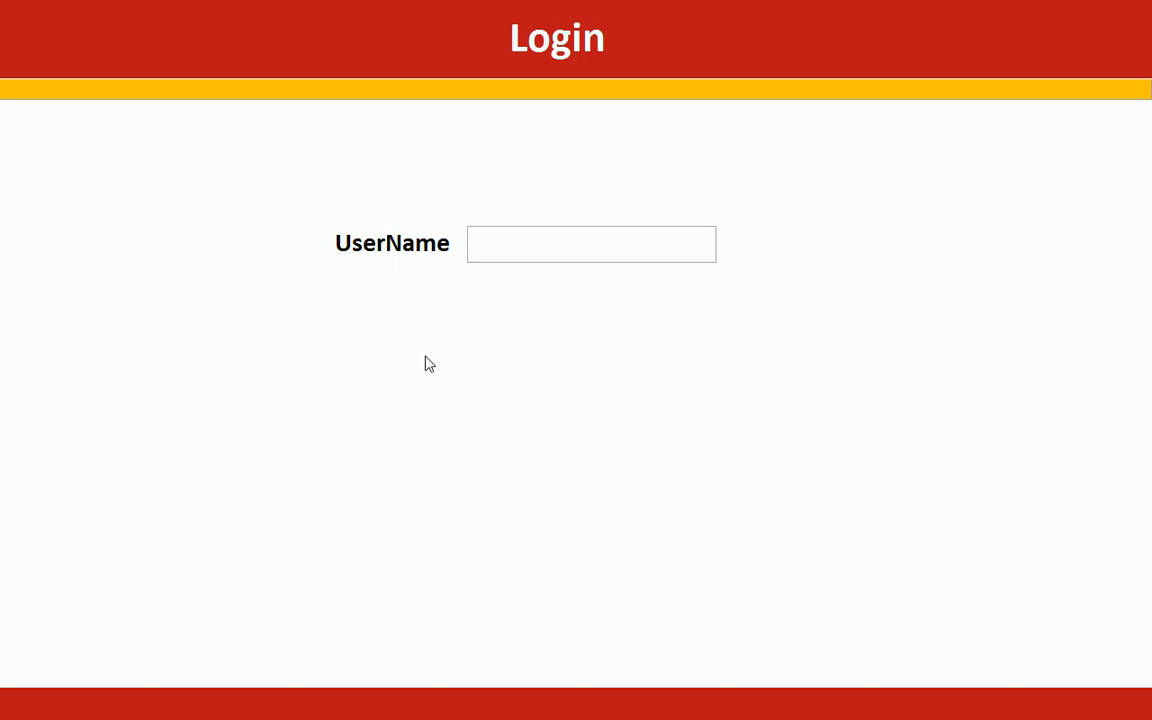
{"action": "right_click", "coordinate": [668, 218]}
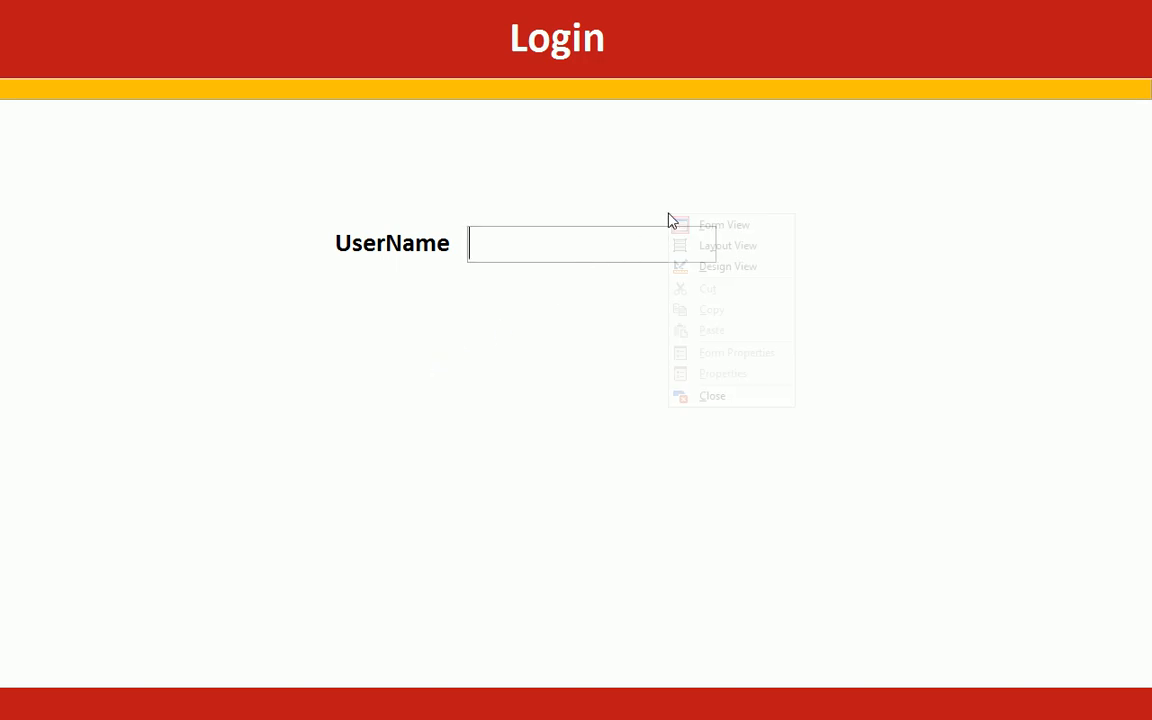
{"action": "left_click", "coordinate": [758, 276]}
{"action": "left_click", "coordinate": [740, 453]}
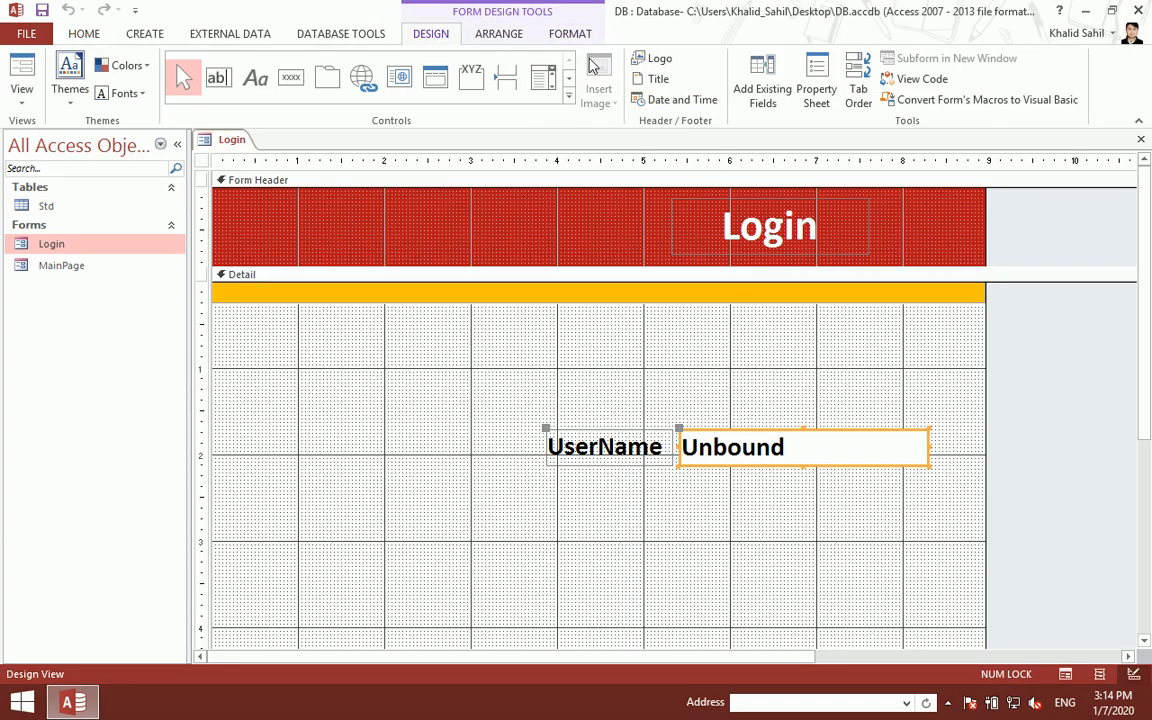
- Rename the UserName text box to txtUser in its properties
{"action": "left_click", "coordinate": [816, 88]}
{"action": "left_click", "coordinate": [963, 241]}
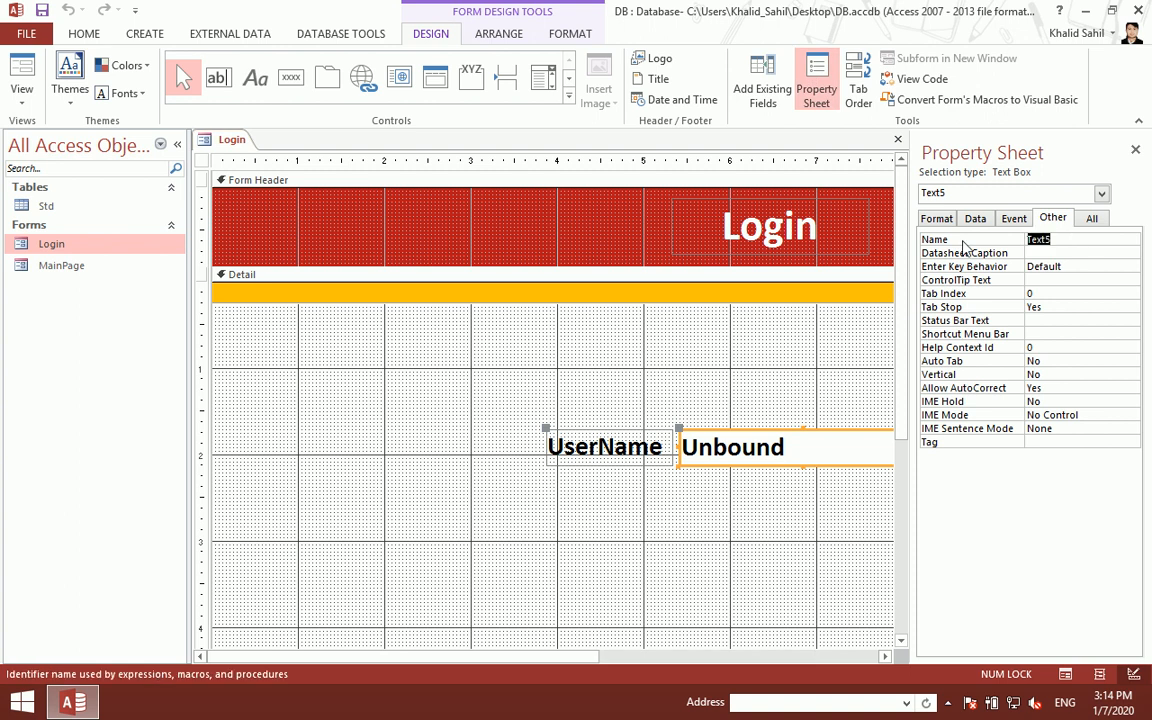
{"action": "type", "text": "txtUser"}
{"action": "key", "text": "Return"}
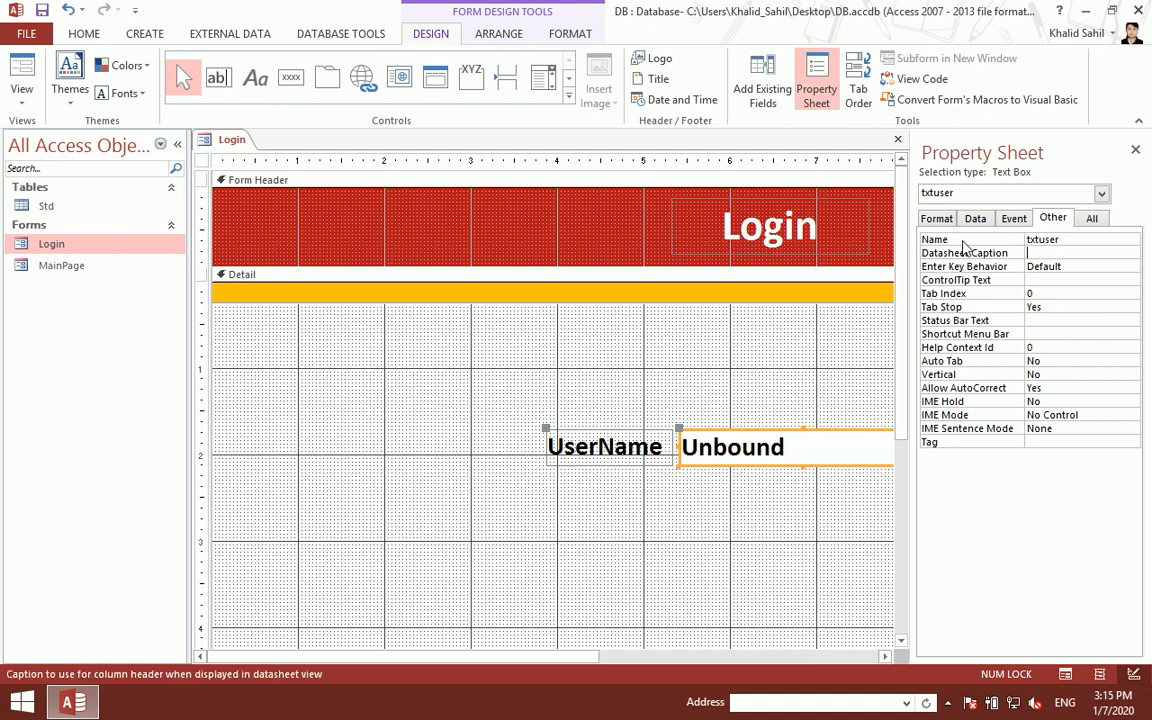
{"action": "left_click", "coordinate": [1135, 149]}
- Duplicate the UserName label and box, naming the new text box txtpassword
{"action": "left_click_drag", "start_coordinate": [768, 504], "coordinate": [573, 414]}
{"action": "key", "text": "ctrl+c"}
{"action": "key", "text": "ctrl+v"}
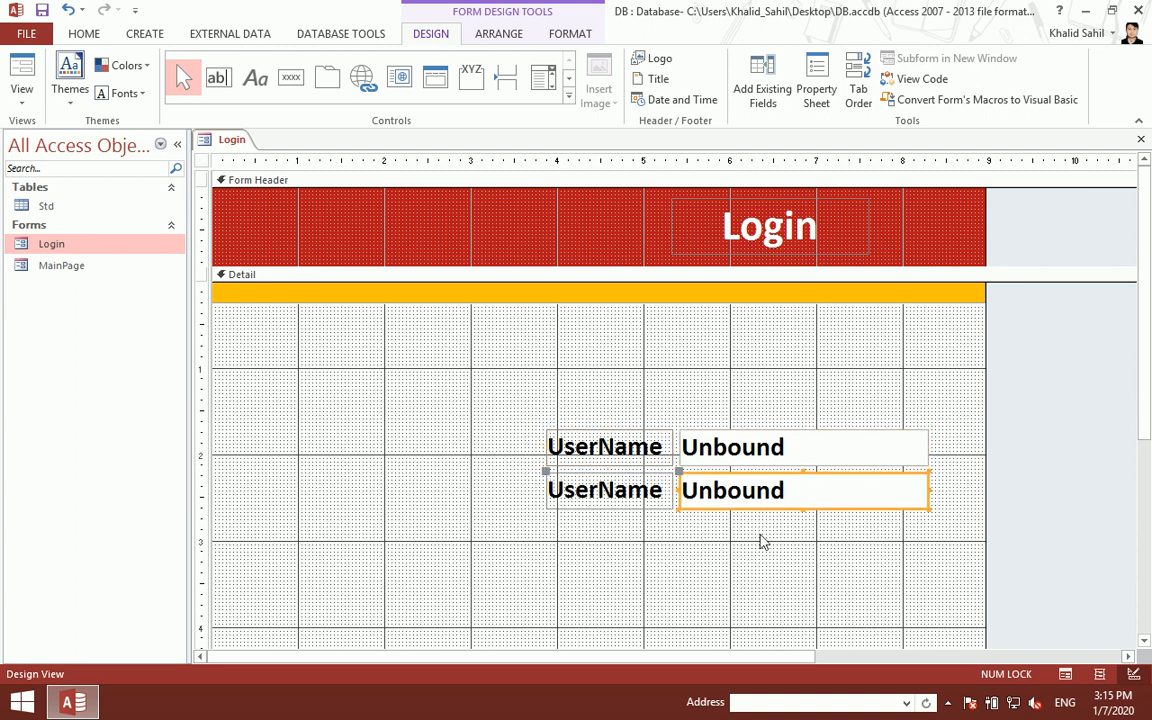
{"action": "left_click", "coordinate": [816, 88]}
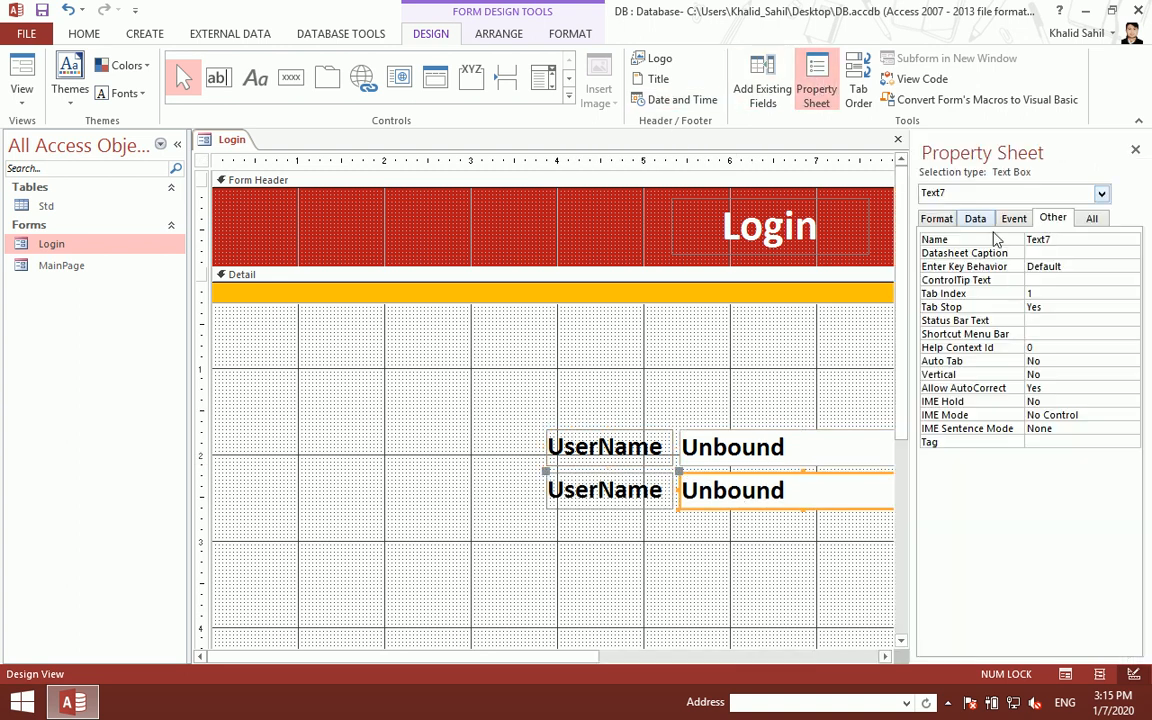
{"action": "double_click", "coordinate": [1062, 239]}
{"action": "type", "text": "txtpassword"}
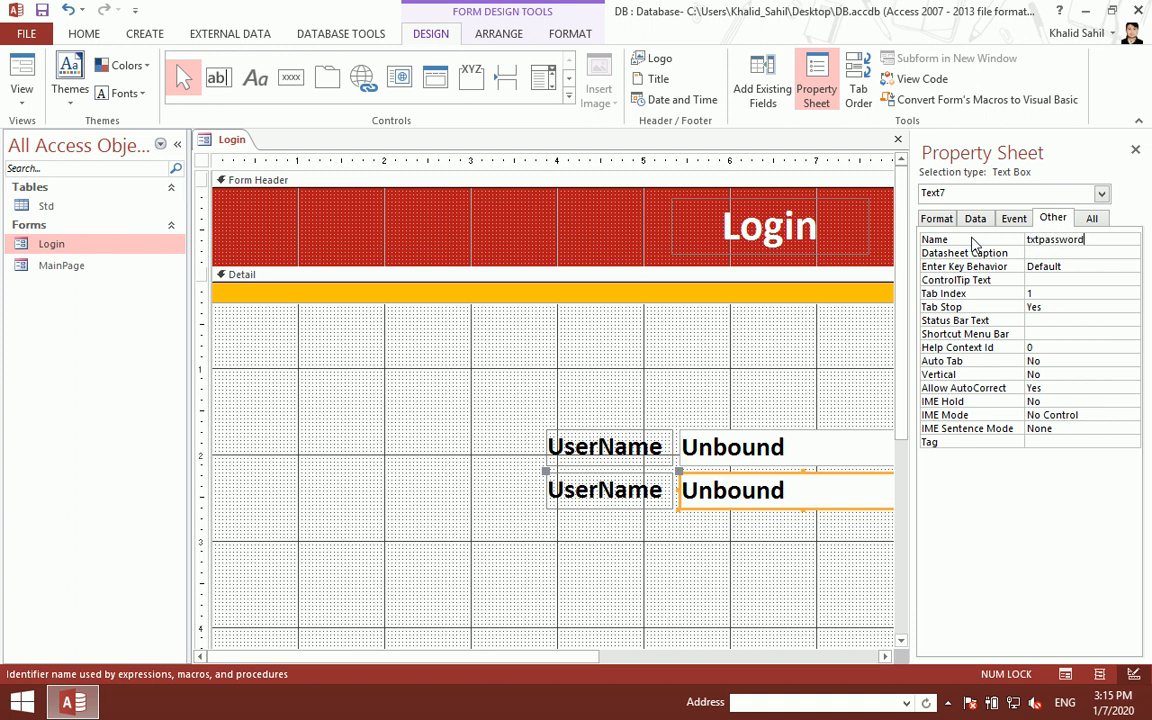
{"action": "key", "text": "Return"}
{"action": "left_click", "coordinate": [1135, 150]}
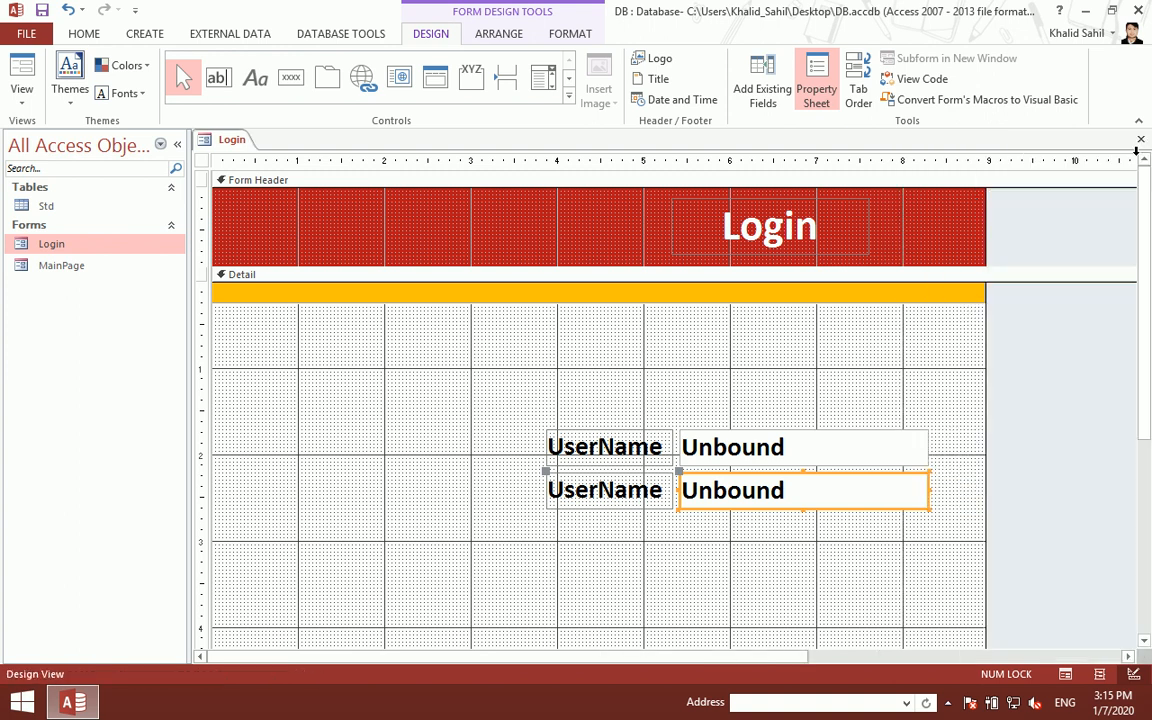
- Change the duplicated label's text to Password
{"action": "left_click", "coordinate": [609, 483]}
{"action": "left_click", "coordinate": [609, 483]}
{"action": "key", "text": "BackSpace"}
{"action": "key", "text": "BackSpace"}
{"action": "key", "text": "BackSpace"}
{"action": "key", "text": "BackSpace"}
{"action": "key", "text": "BackSpace"}
{"action": "key", "text": "BackSpace"}
{"action": "key", "text": "BackSpace"}
{"action": "key", "text": "BackSpace"}
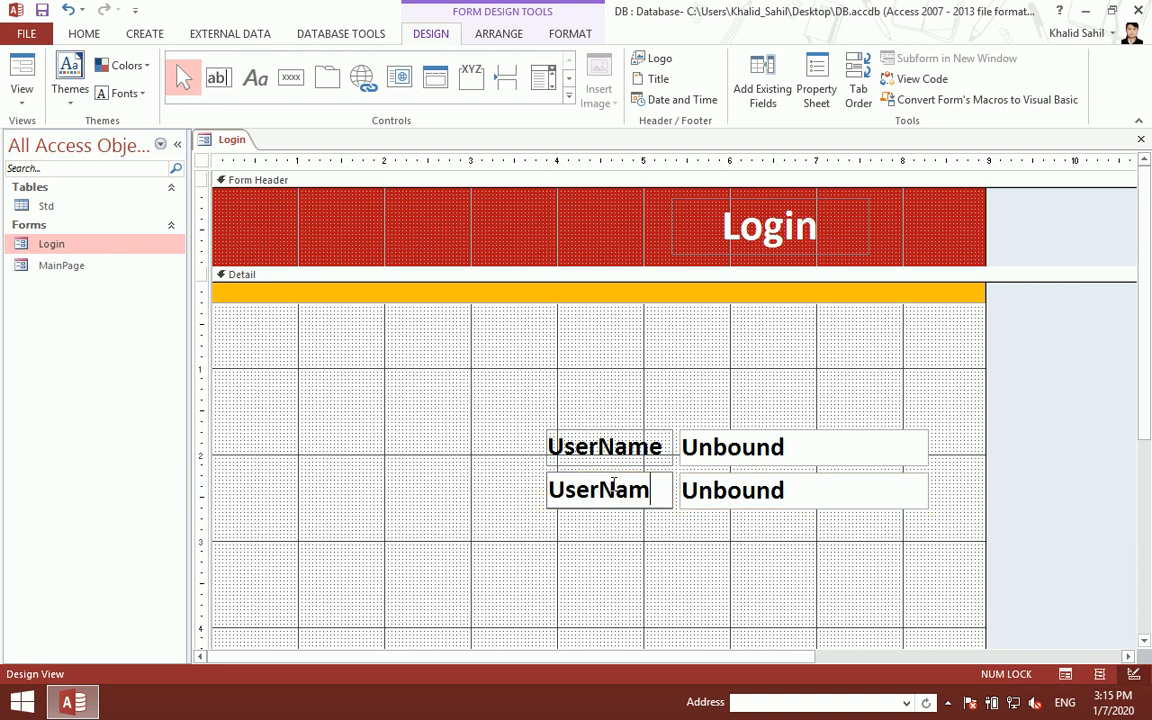
{"action": "type", "text": "Password"}
{"action": "key", "text": "Return"}
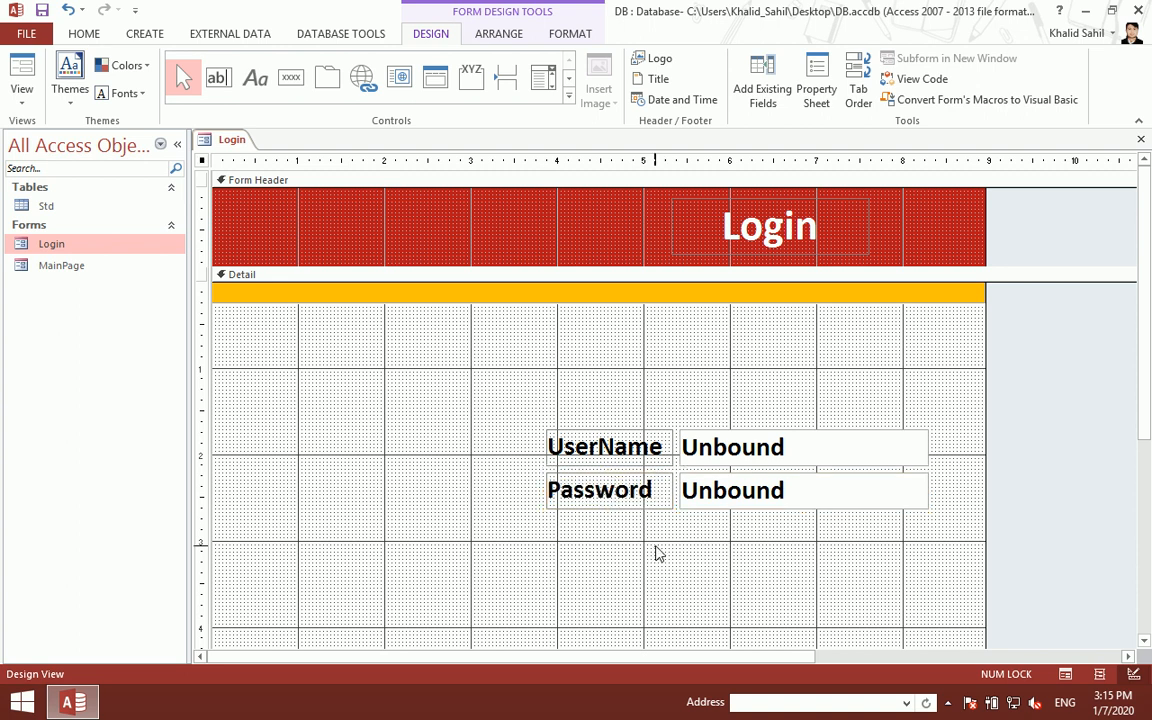
{"action": "left_click", "coordinate": [656, 553]}
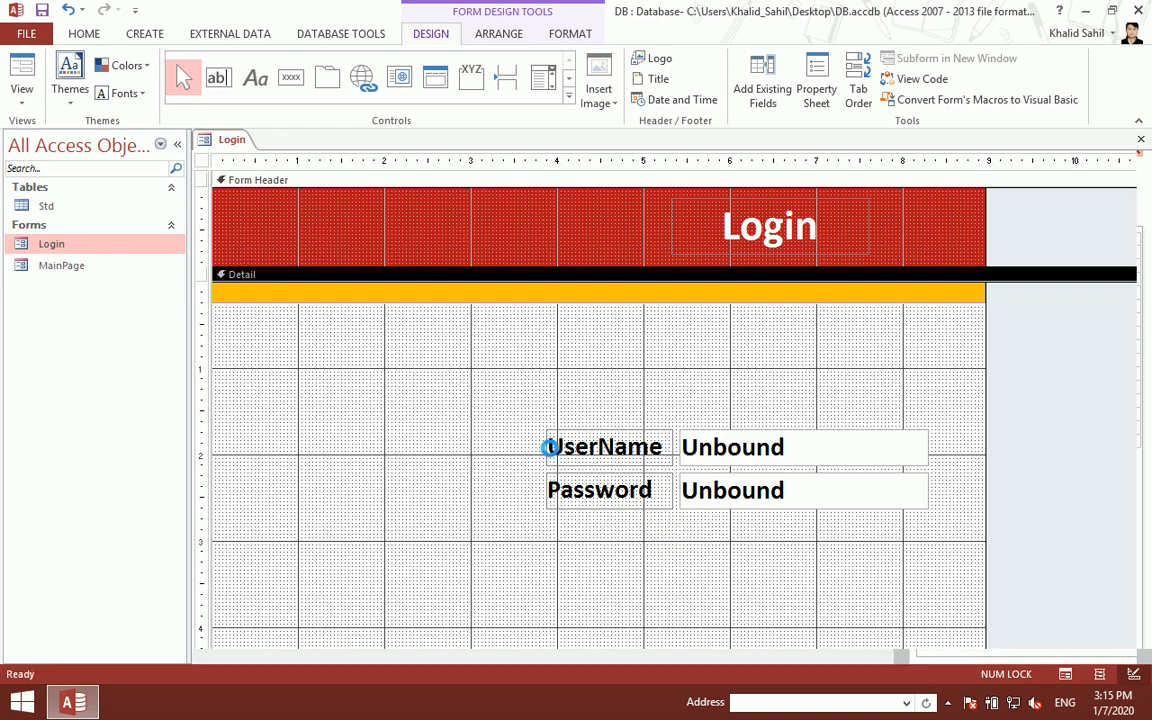
- Preview the Login form, then nudge both labels and text boxes down slightly
{"action": "key", "text": "ctrl+w"}
{"action": "double_click", "coordinate": [72, 238]}
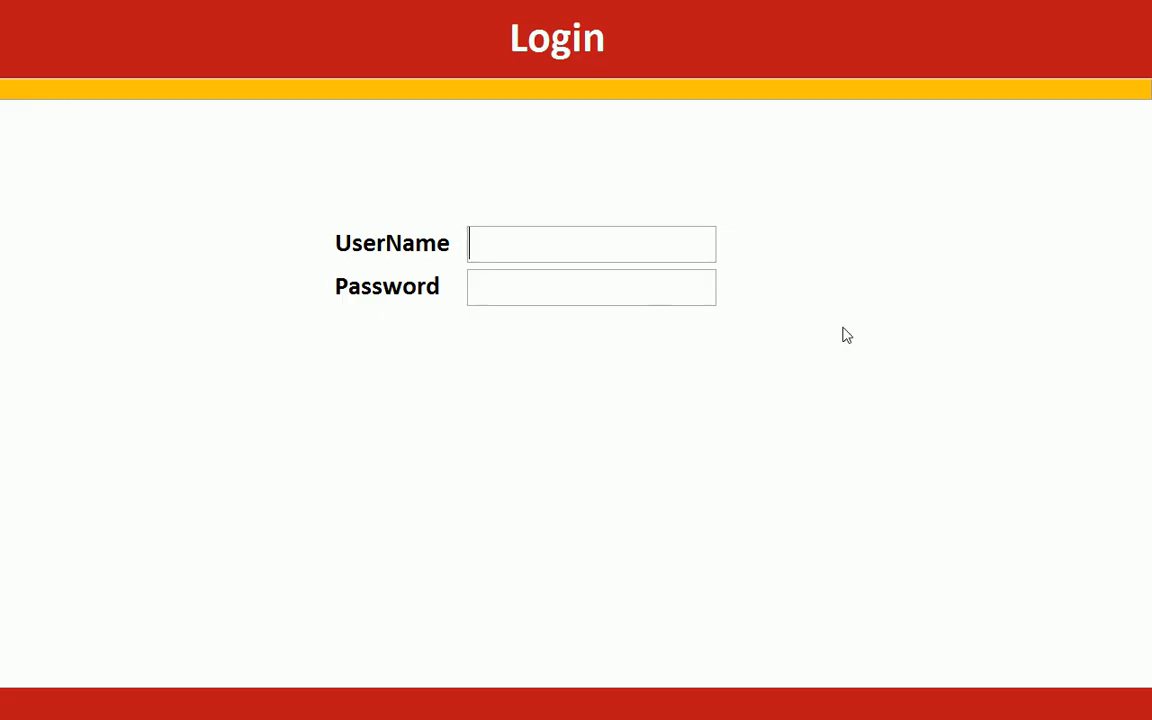
{"action": "right_click", "coordinate": [781, 200]}
{"action": "left_click", "coordinate": [846, 244]}
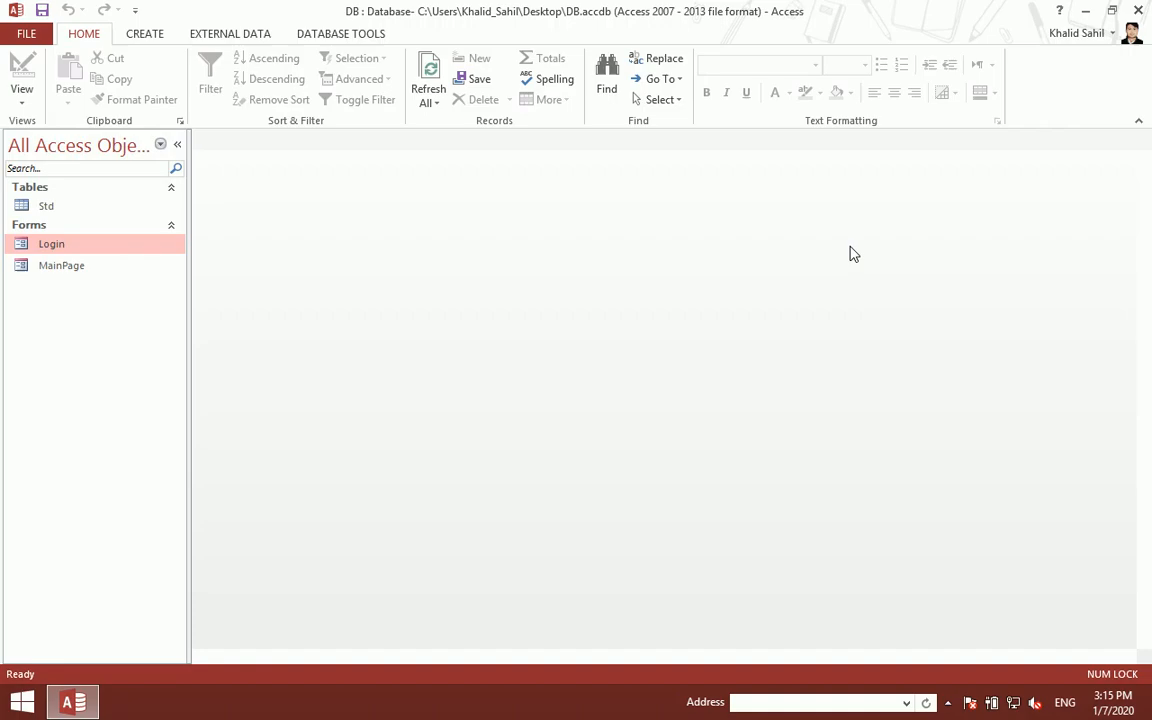
{"action": "left_click_drag", "start_coordinate": [645, 425], "coordinate": [787, 530]}
{"action": "key", "text": "Down"}
{"action": "key", "text": "Down"}
{"action": "key", "text": "Down"}
{"action": "left_click", "coordinate": [770, 557]}
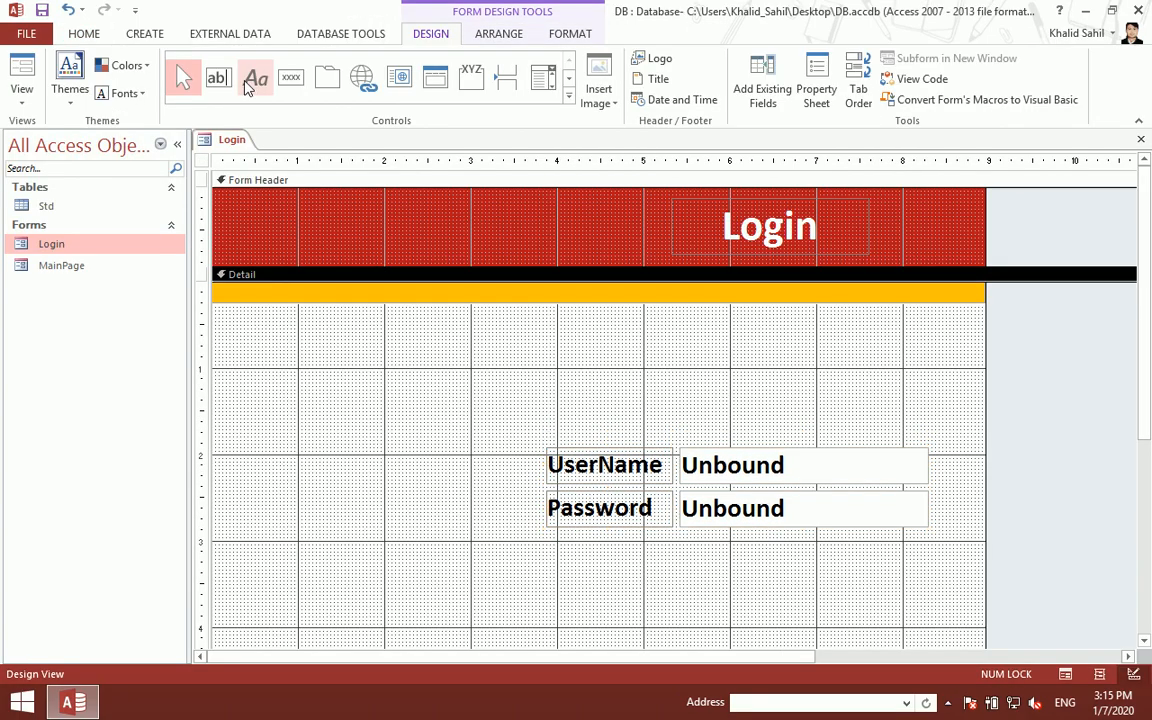
- Insert the padlock picture from the Database PHOTO Frames folder as an image control
{"action": "left_click", "coordinate": [568, 96]}
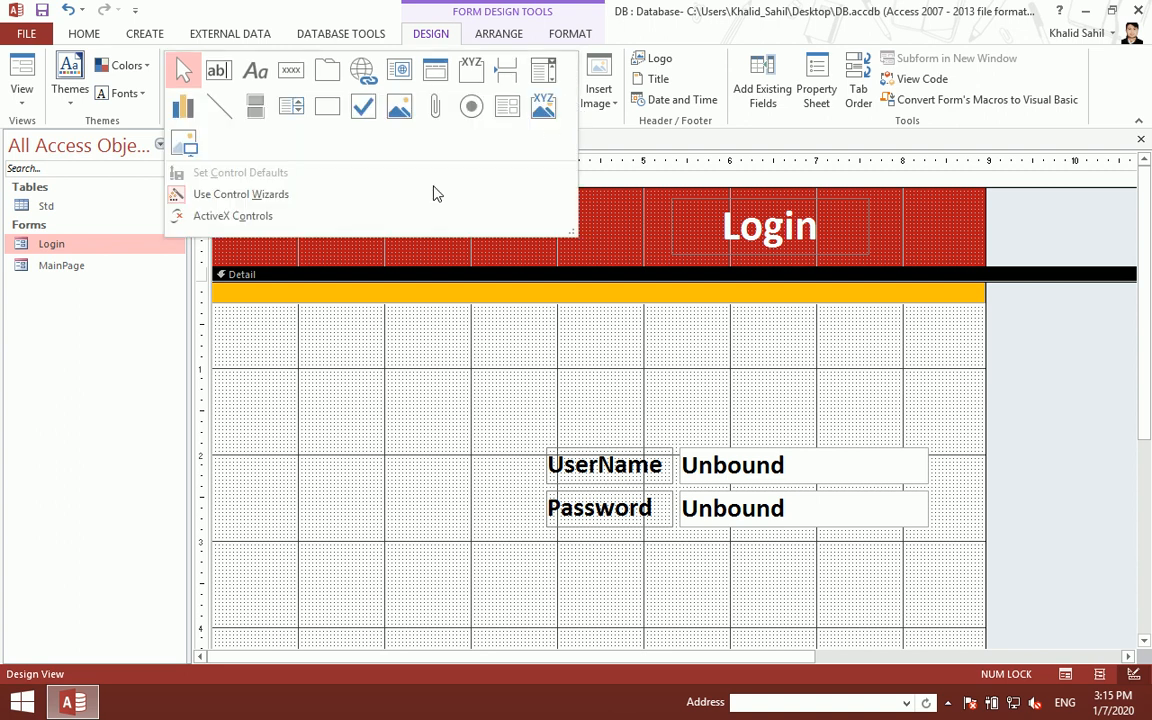
{"action": "left_click", "coordinate": [178, 132]}
{"action": "left_click_drag", "start_coordinate": [417, 347], "coordinate": [526, 444]}
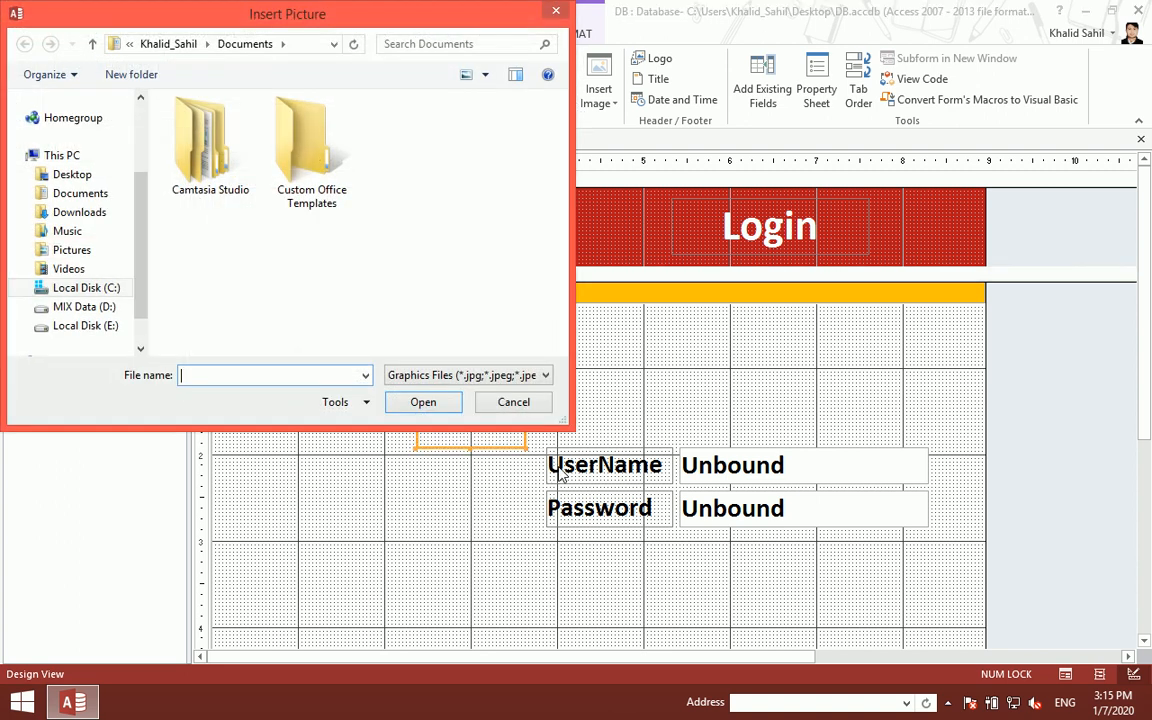
{"action": "left_click", "coordinate": [110, 306]}
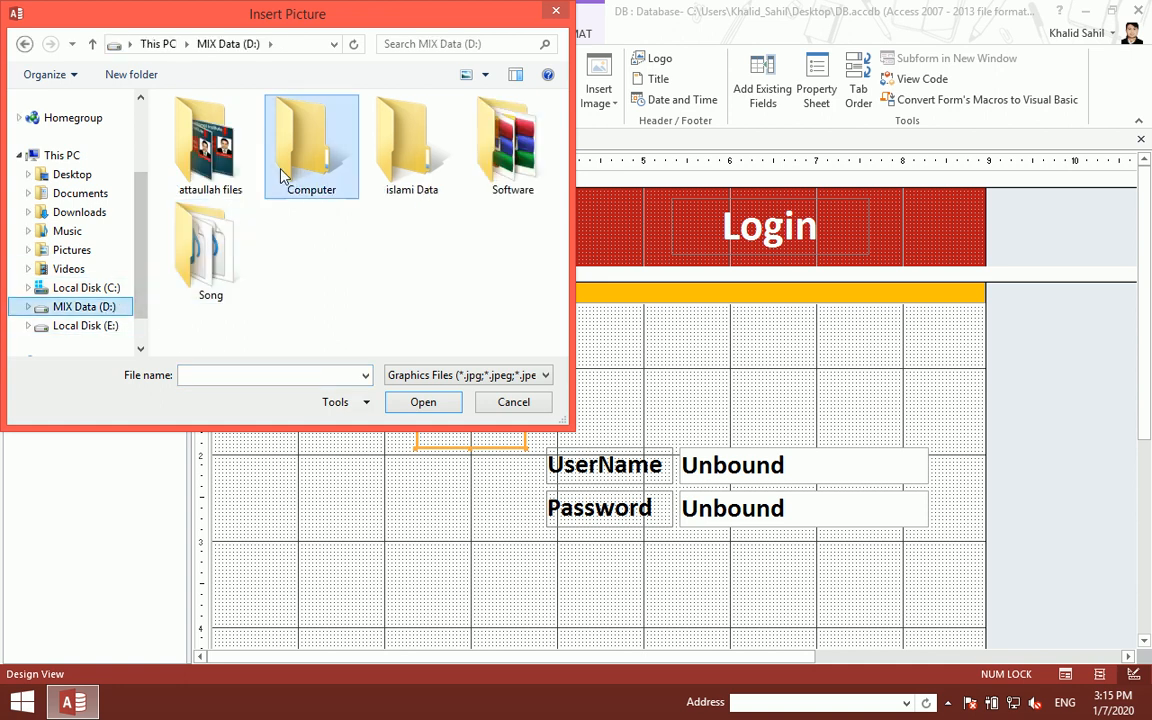
{"action": "double_click", "coordinate": [251, 151]}
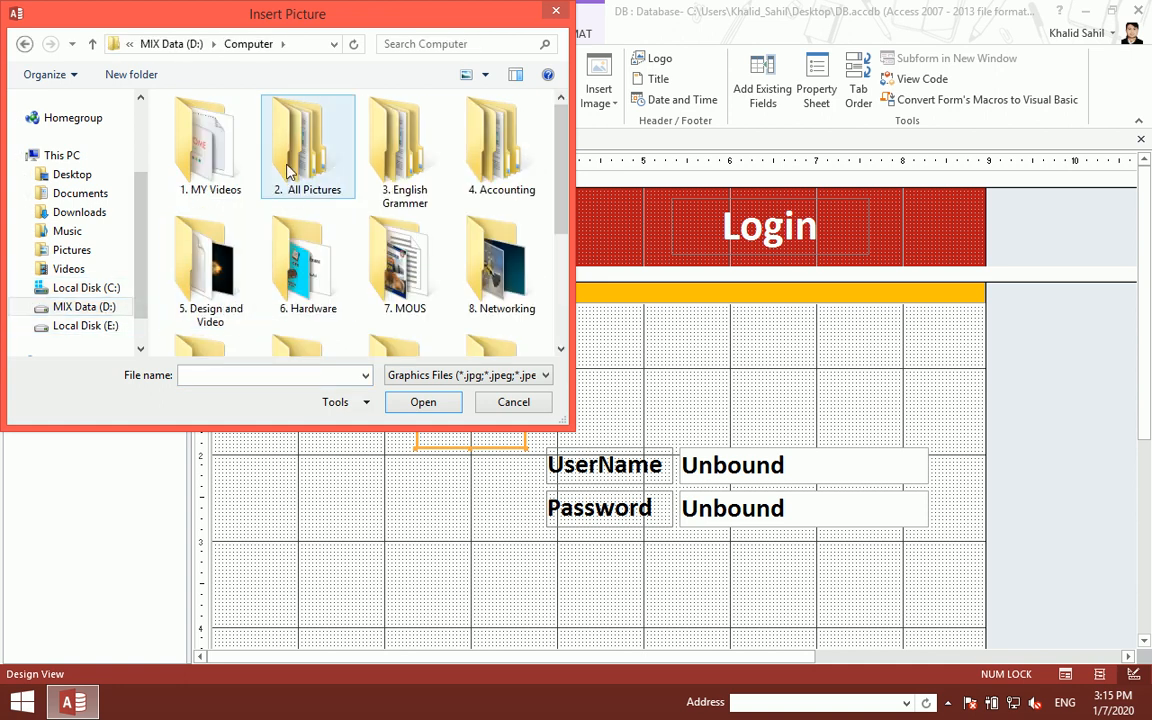
{"action": "double_click", "coordinate": [289, 172]}
{"action": "double_click", "coordinate": [231, 268]}
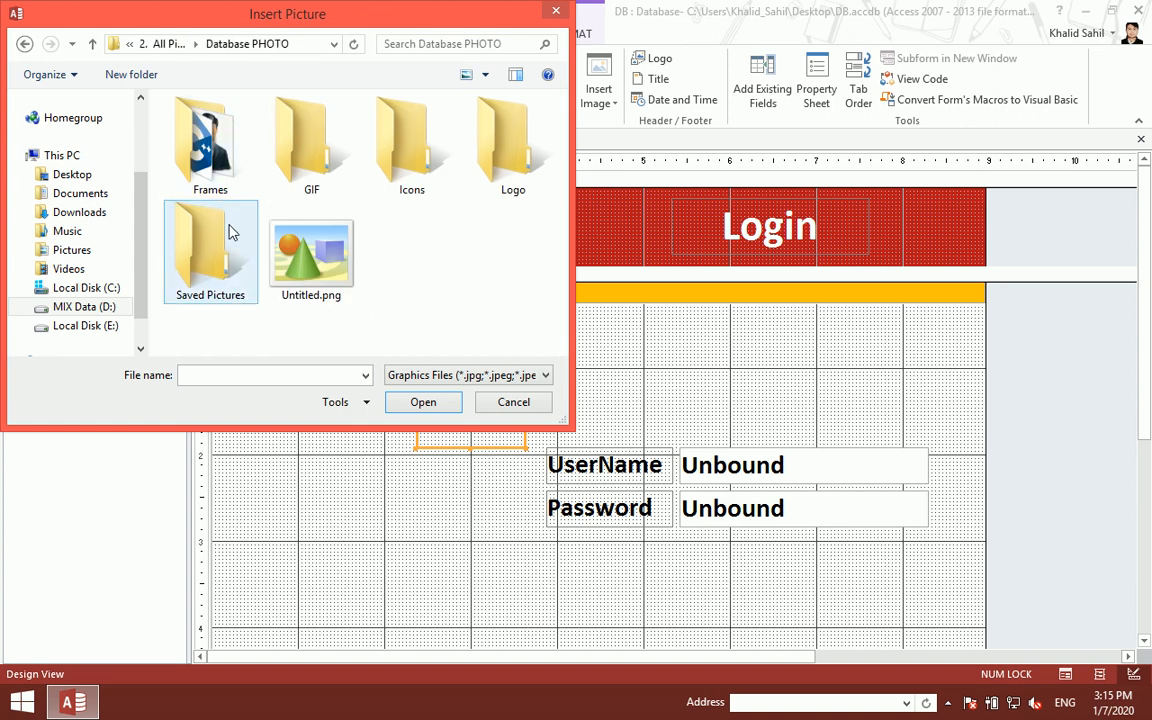
{"action": "double_click", "coordinate": [226, 182]}
{"action": "double_click", "coordinate": [211, 185]}
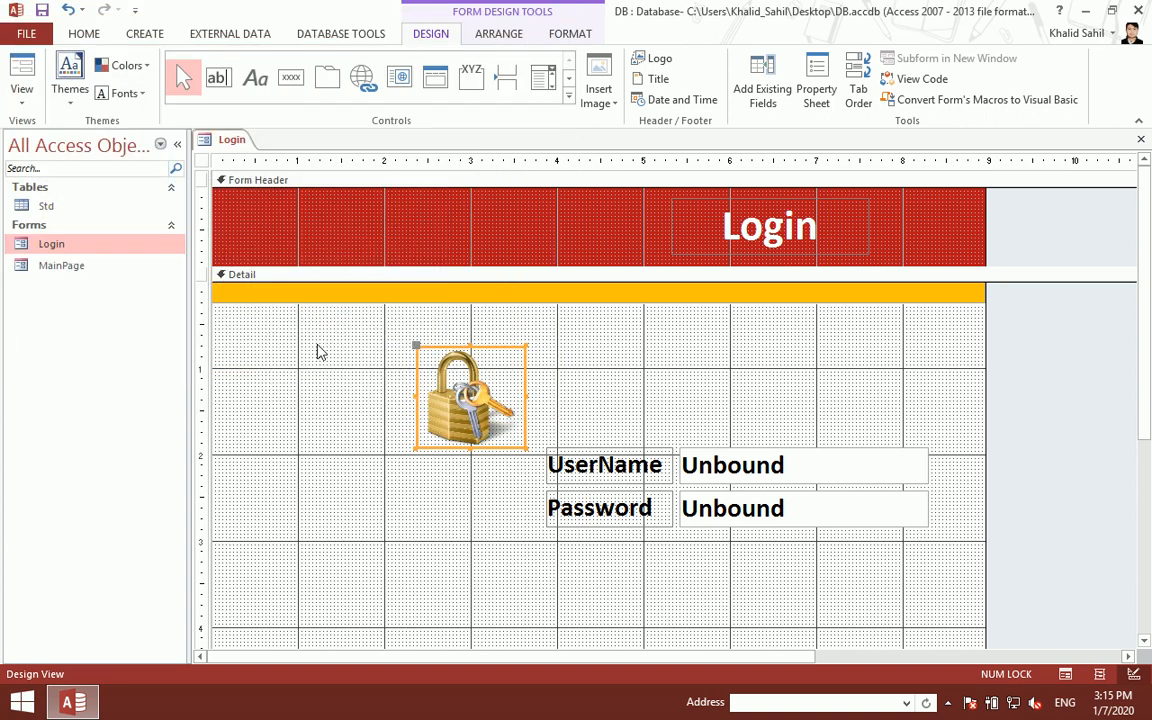
- Move the padlock right above the text boxes, save, and preview the form
{"action": "left_click_drag", "start_coordinate": [463, 415], "coordinate": [731, 399]}
{"action": "key", "text": "ctrl+s"}
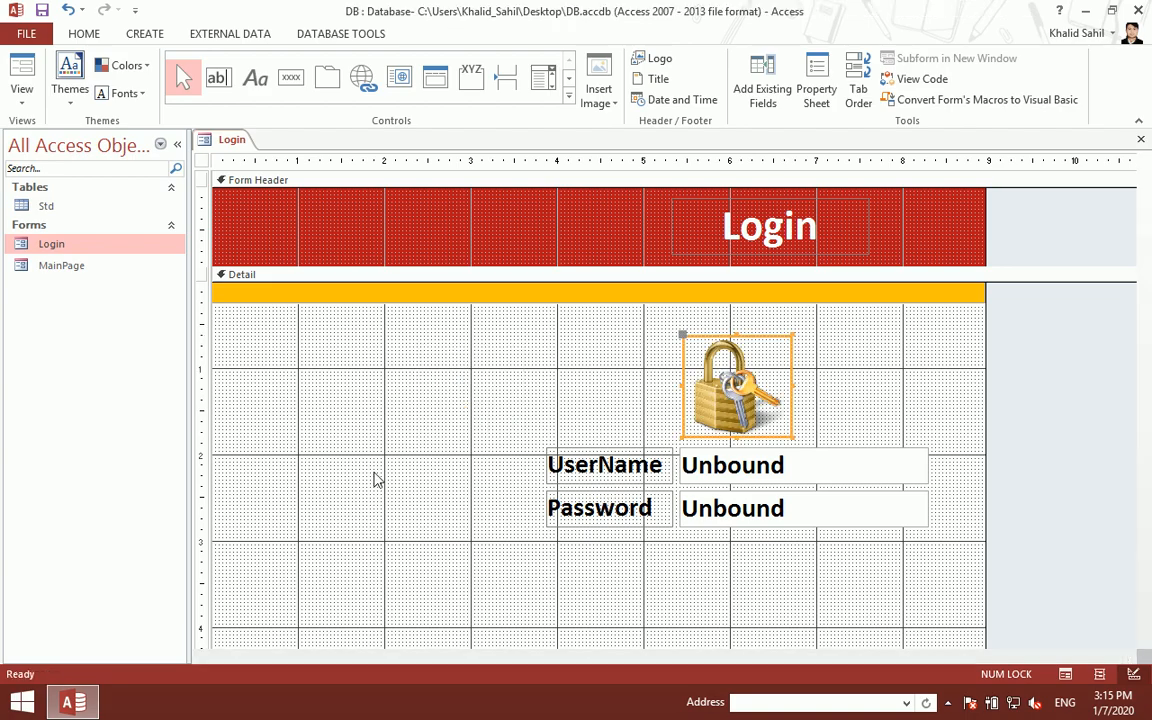
{"action": "key", "text": "ctrl+w"}
{"action": "double_click", "coordinate": [38, 245]}
{"action": "right_click", "coordinate": [517, 434]}
{"action": "left_click", "coordinate": [560, 484]}
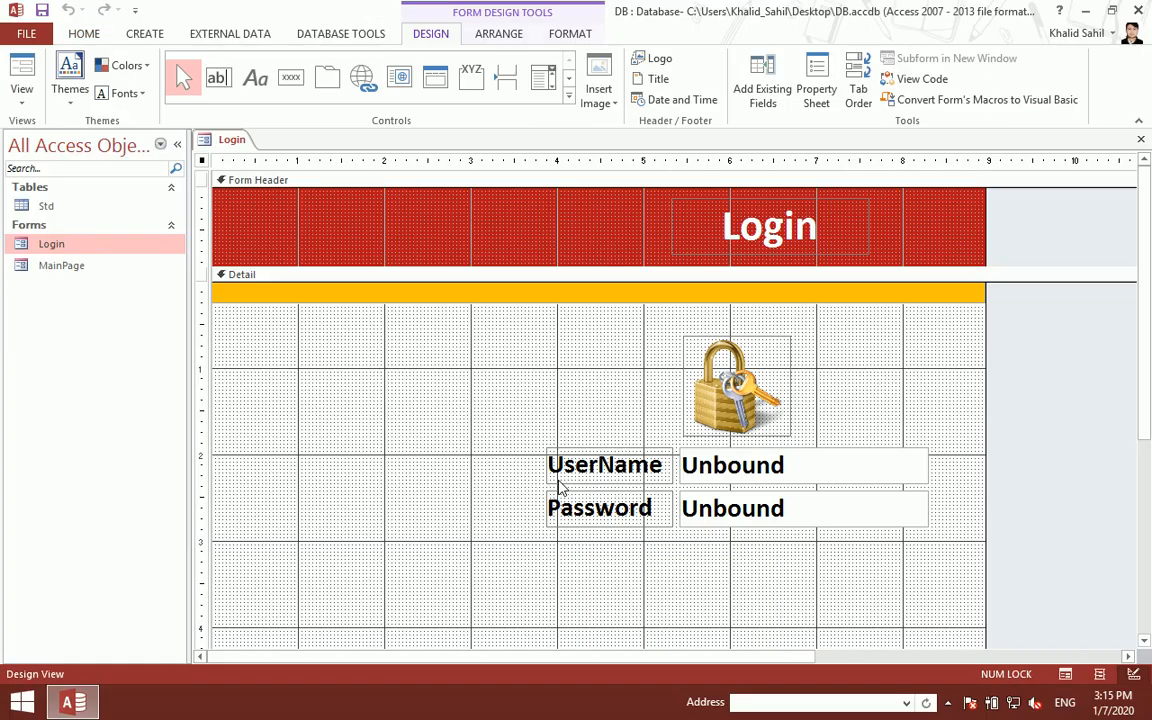
- Shift the padlock further right, nudge all login controls down, and save
{"action": "left_click_drag", "start_coordinate": [743, 370], "coordinate": [795, 370]}
{"action": "left_click_drag", "start_coordinate": [545, 378], "coordinate": [936, 571]}
{"action": "key", "text": "Down"}
{"action": "key", "text": "Down"}
{"action": "key", "text": "Down"}
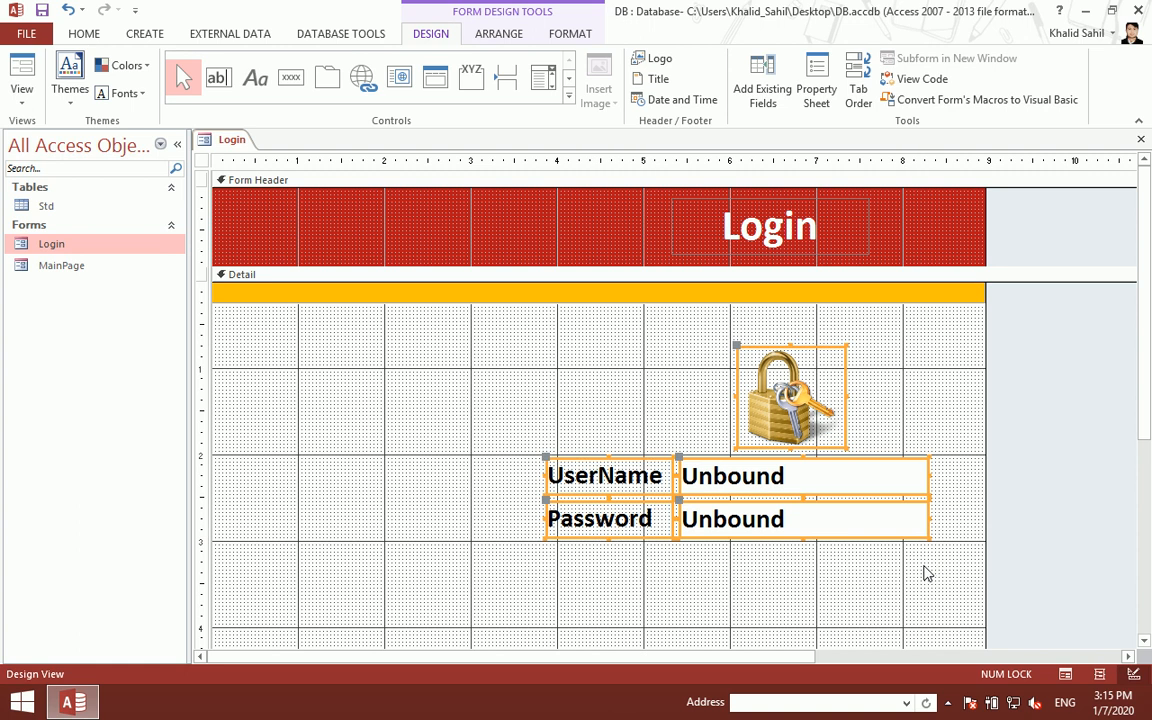
{"action": "key", "text": "ctrl+s"}
{"action": "key", "text": "ctrl+w"}
{"action": "double_click", "coordinate": [83, 248]}
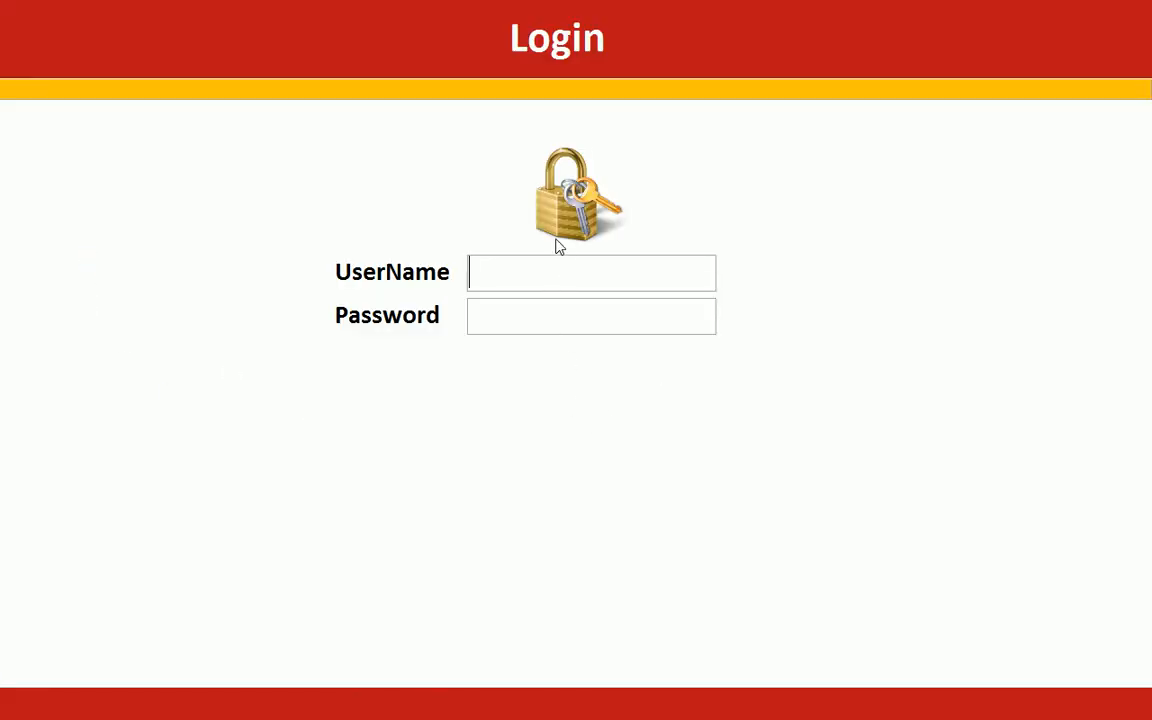
- Try moving between the UserName and Password boxes in Form View
{"action": "left_click", "coordinate": [530, 315]}
{"action": "left_click", "coordinate": [504, 265]}
{"action": "left_click", "coordinate": [506, 321]}
{"action": "left_click", "coordinate": [514, 278]}
{"action": "right_click", "coordinate": [802, 257]}
{"action": "left_click", "coordinate": [836, 311]}
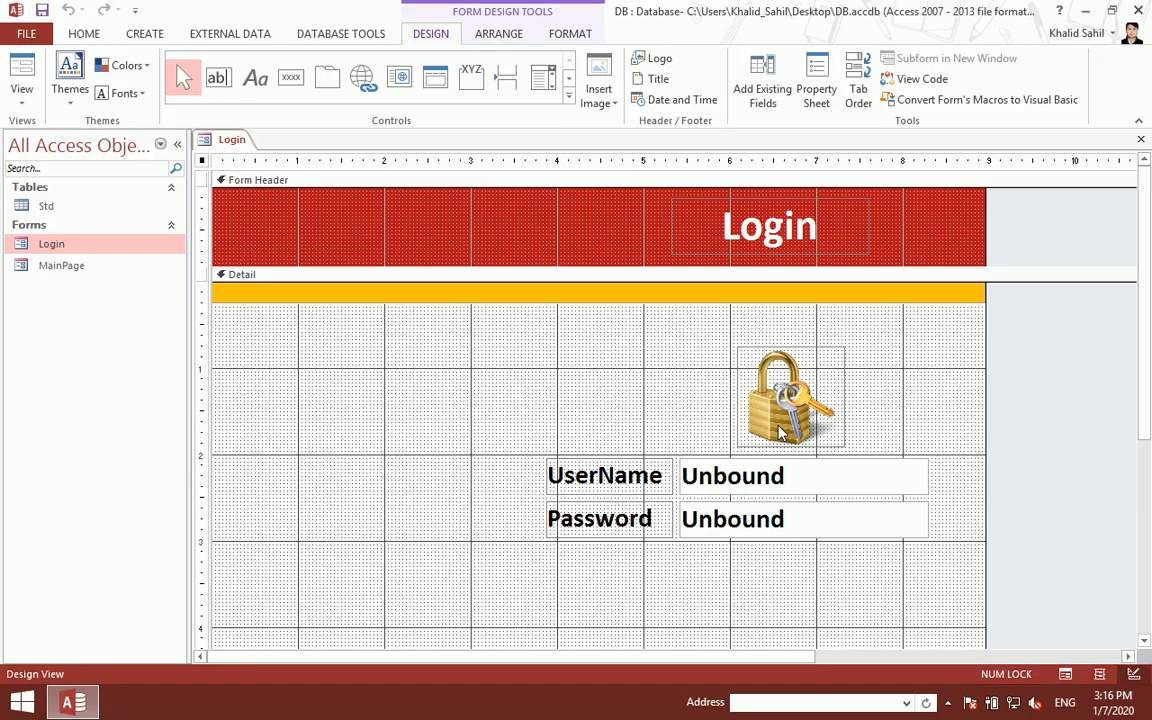
- Nudge the padlock and fields down once more and preview the result
{"action": "left_click_drag", "start_coordinate": [825, 577], "coordinate": [566, 404]}
{"action": "key", "text": "Down"}
{"action": "key", "text": "Down"}
{"action": "key", "text": "Down"}
{"action": "key", "text": "Down"}
{"action": "key", "text": "Down"}
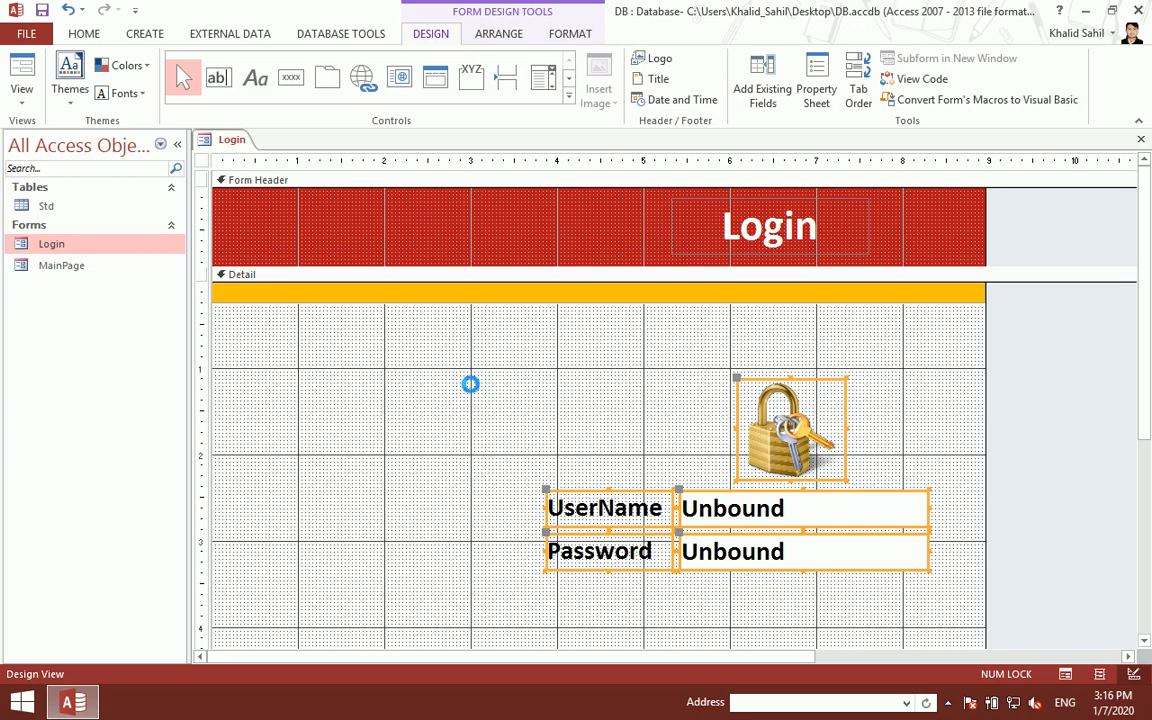
{"action": "key", "text": "ctrl+w"}
{"action": "double_click", "coordinate": [97, 250]}
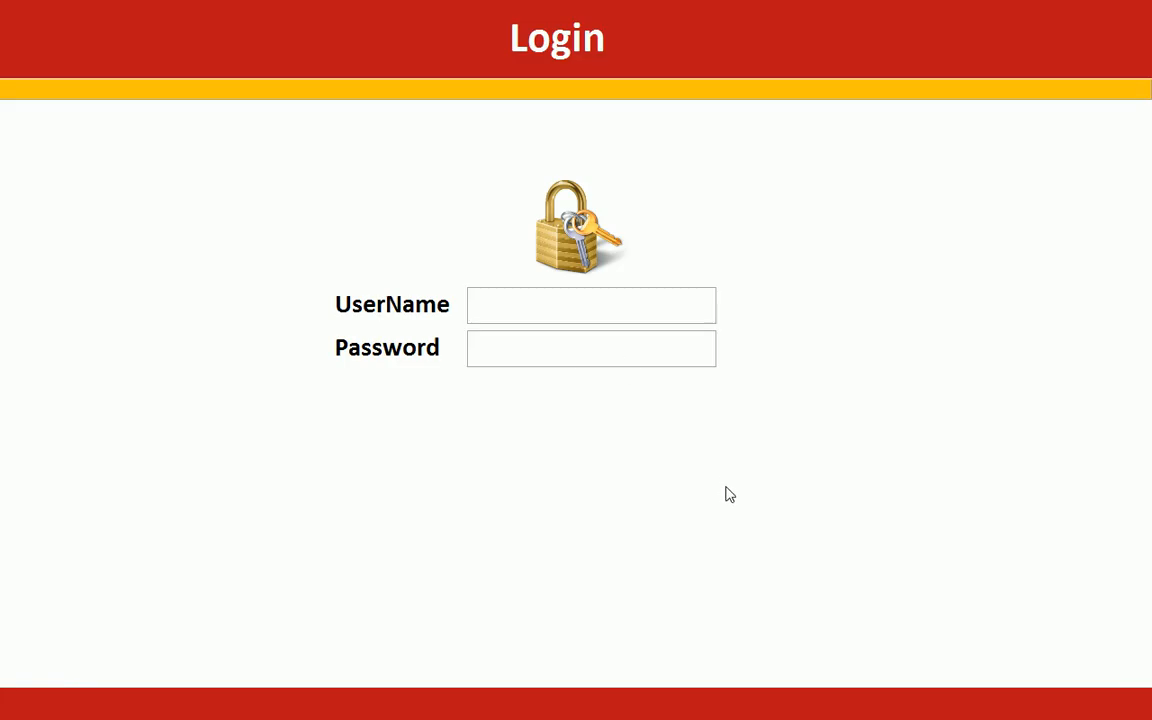
{"action": "right_click", "coordinate": [916, 211]}
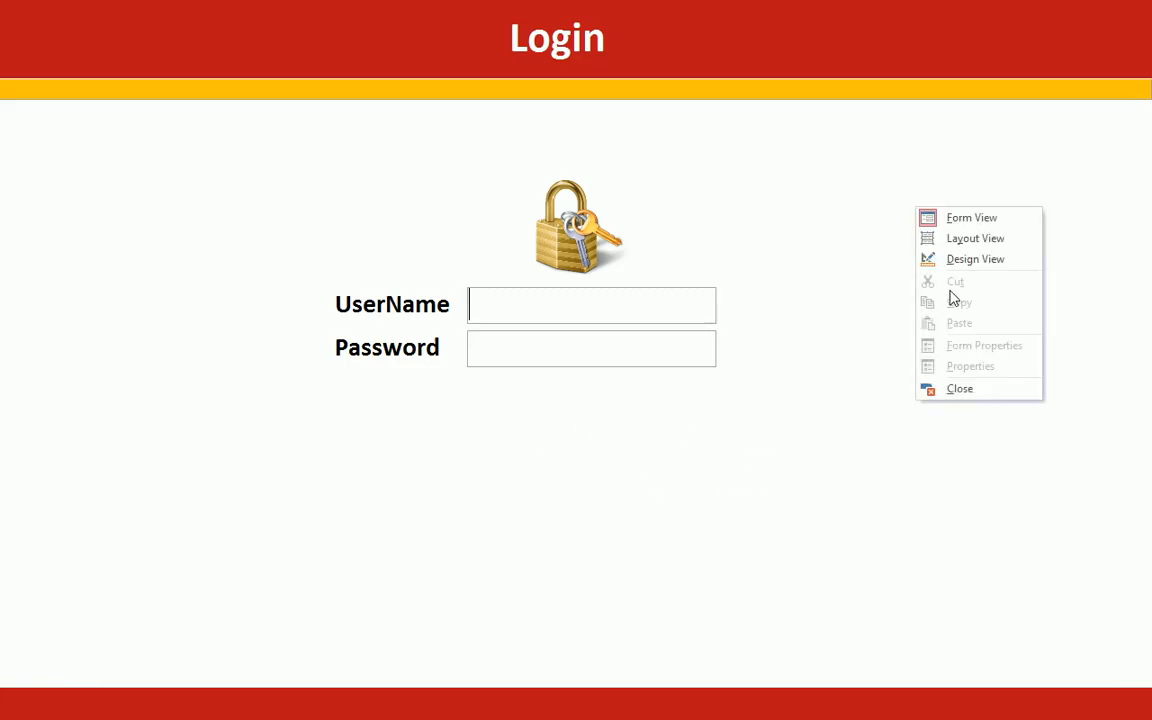
{"action": "left_click", "coordinate": [951, 261]}
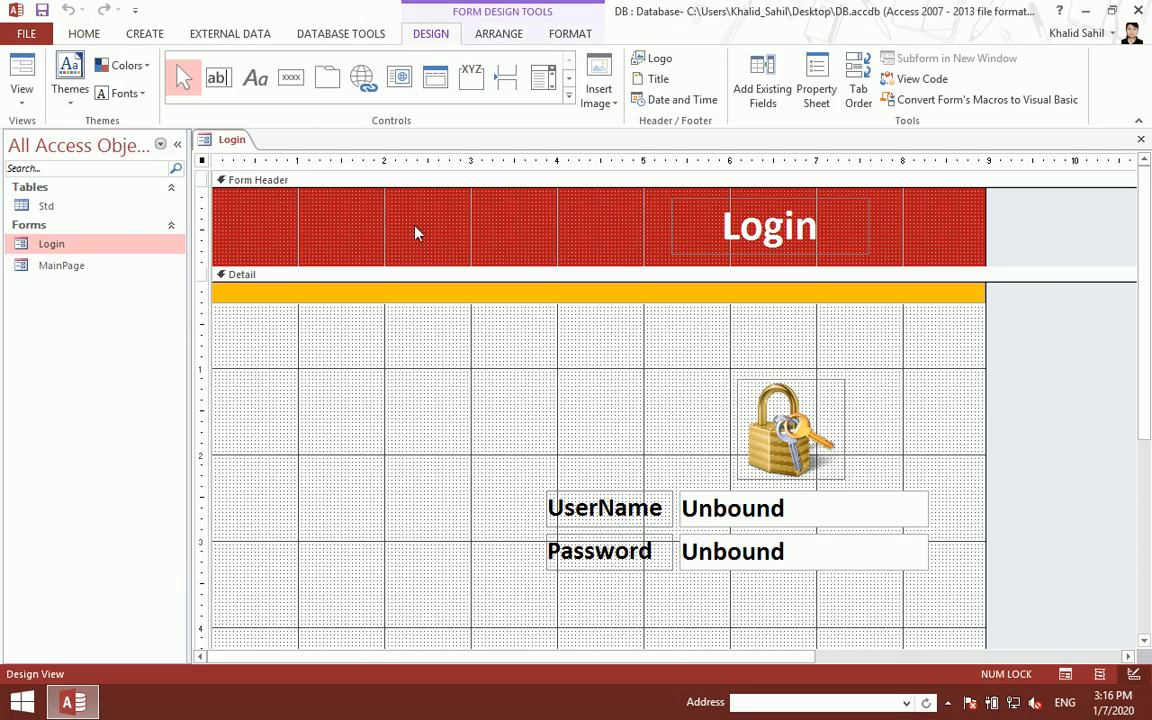
- Add a command button below the fields without the wizard and duplicate it
{"action": "left_click", "coordinate": [291, 77]}
{"action": "left_click", "coordinate": [732, 588]}
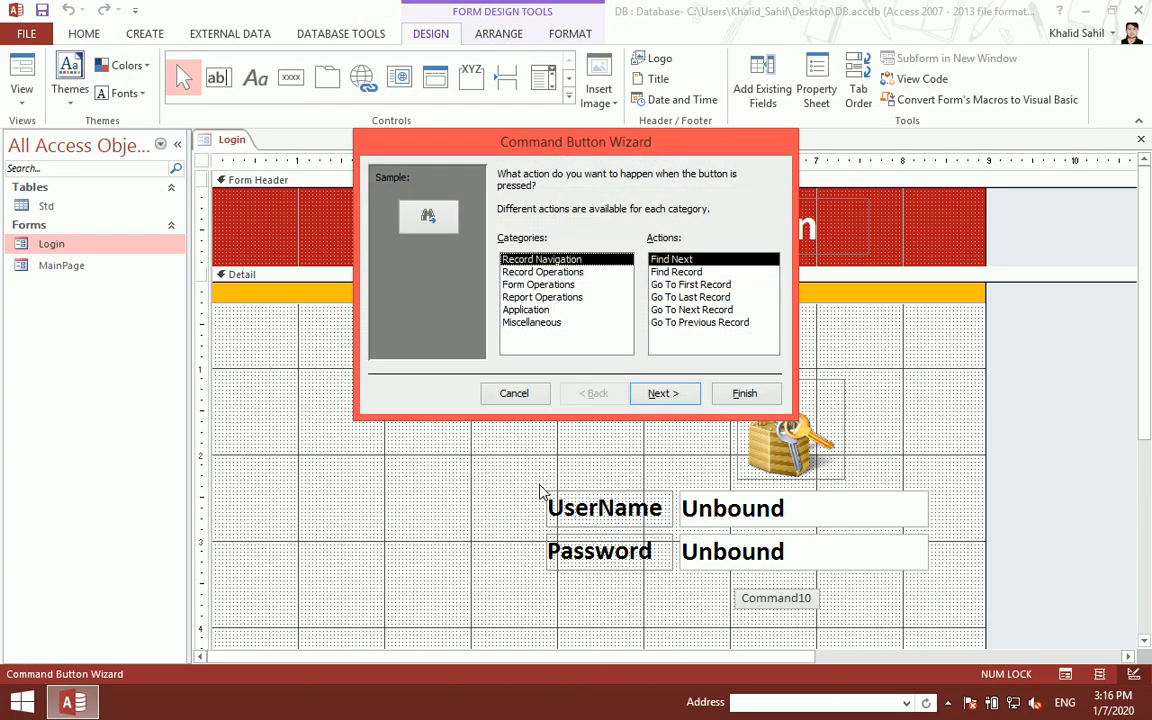
{"action": "left_click", "coordinate": [506, 396]}
{"action": "key", "text": "ctrl+c"}
{"action": "key", "text": "ctrl+v"}
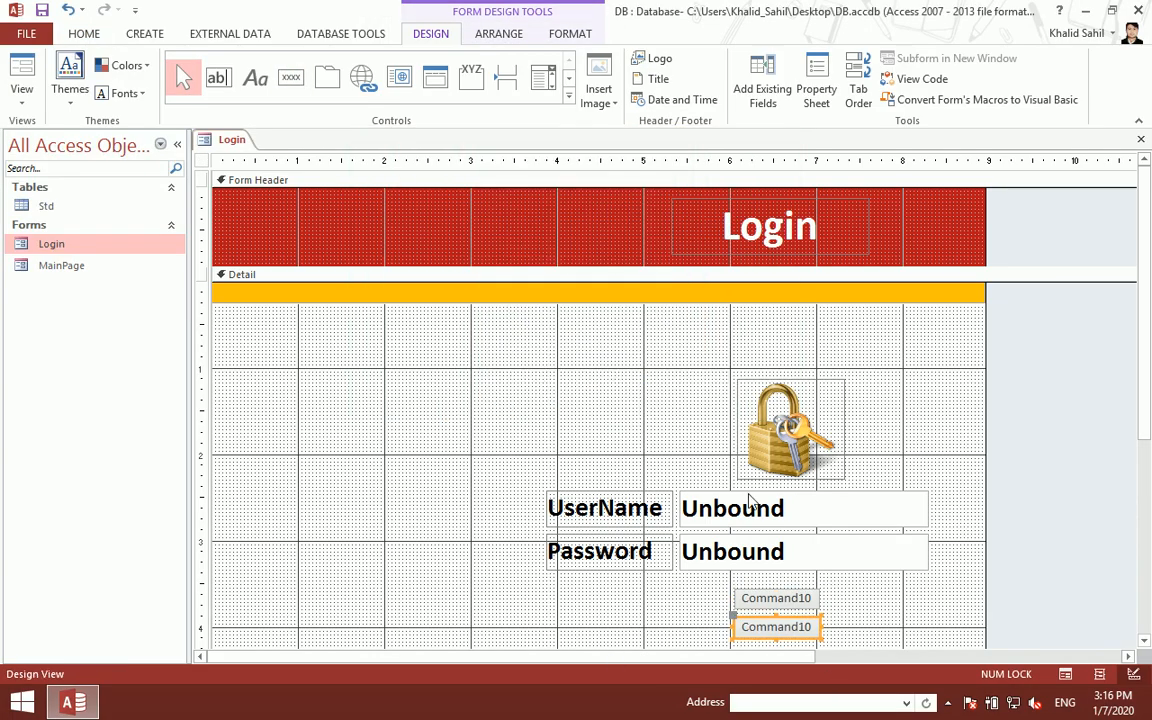
- Caption the buttons Login and Close, moving Login to the right
{"action": "left_click", "coordinate": [777, 605]}
{"action": "key", "text": "F2"}
{"action": "key", "text": "BackSpace"}
{"action": "key", "text": "BackSpace"}
{"action": "key", "text": "BackSpace"}
{"action": "key", "text": "BackSpace"}
{"action": "key", "text": "BackSpace"}
{"action": "key", "text": "BackSpace"}
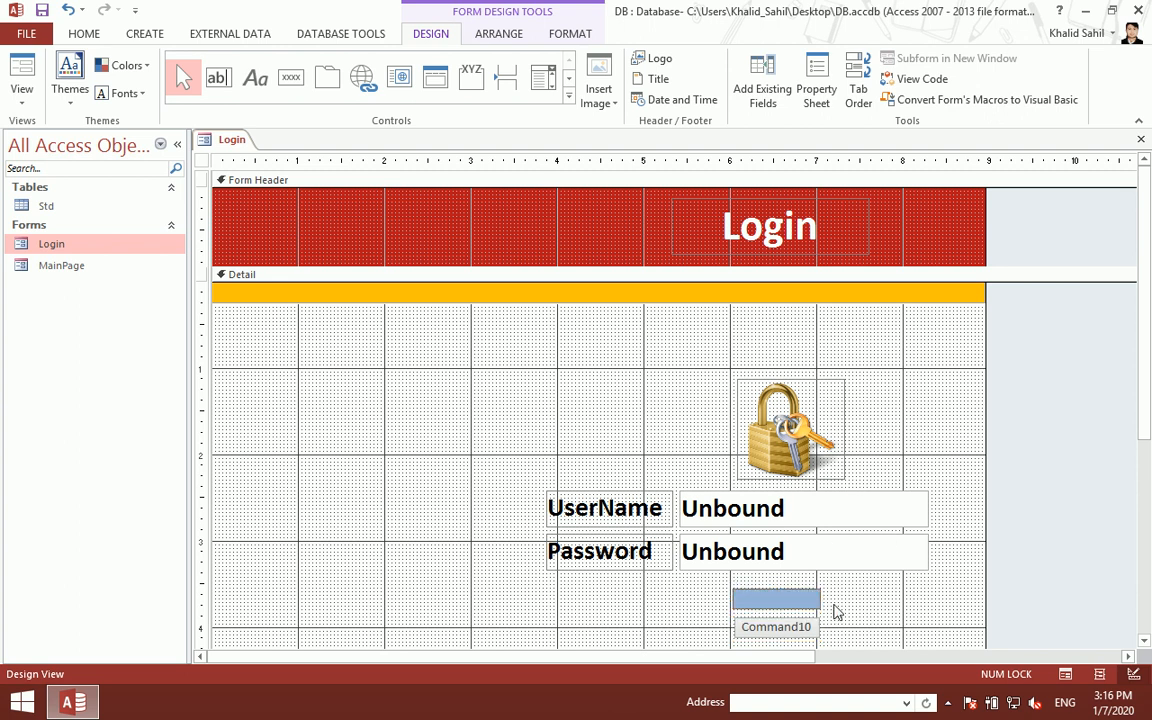
{"action": "key", "text": "Return"}
{"action": "left_click", "coordinate": [777, 628]}
{"action": "key", "text": "F2"}
{"action": "key", "text": "BackSpace"}
{"action": "key", "text": "BackSpace"}
{"action": "key", "text": "BackSpace"}
{"action": "key", "text": "BackSpace"}
{"action": "key", "text": "BackSpace"}
{"action": "key", "text": "BackSpace"}
{"action": "key", "text": "BackSpace"}
{"action": "key", "text": "BackSpace"}
{"action": "key", "text": "BackSpace"}
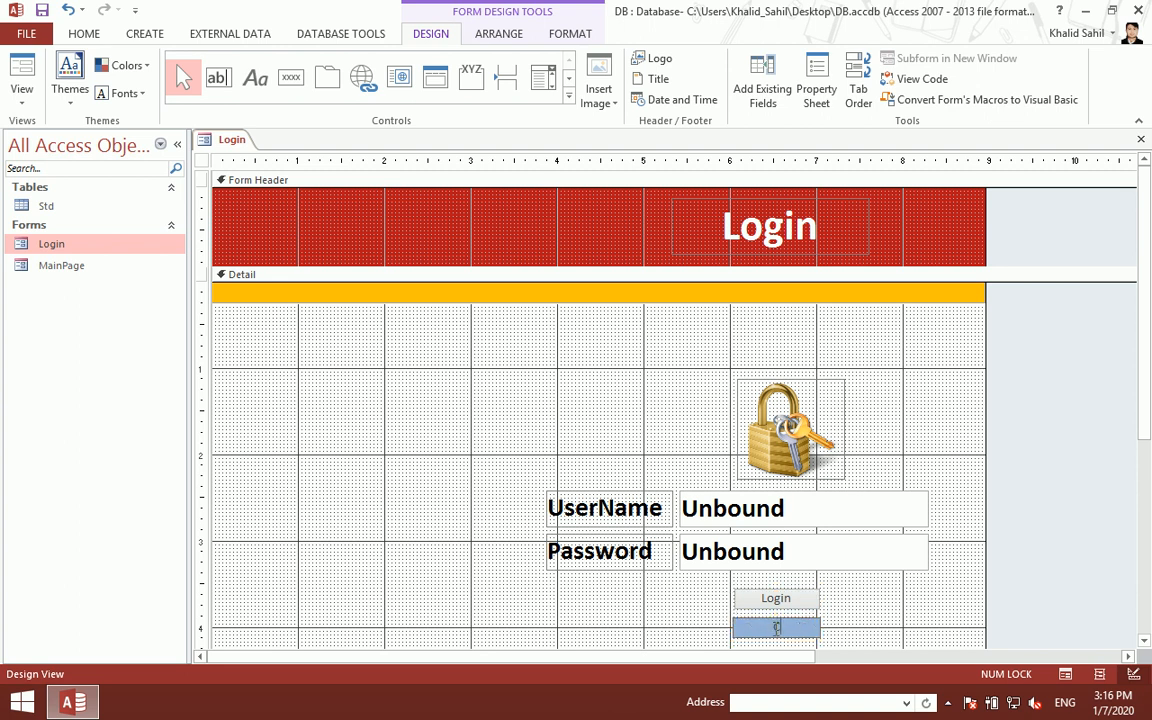
{"action": "key", "text": "Return"}
{"action": "left_click_drag", "start_coordinate": [782, 607], "coordinate": [886, 590]}
- Place the Close button beside Login and check the layout in Form View
{"action": "left_click_drag", "start_coordinate": [792, 632], "coordinate": [797, 591]}
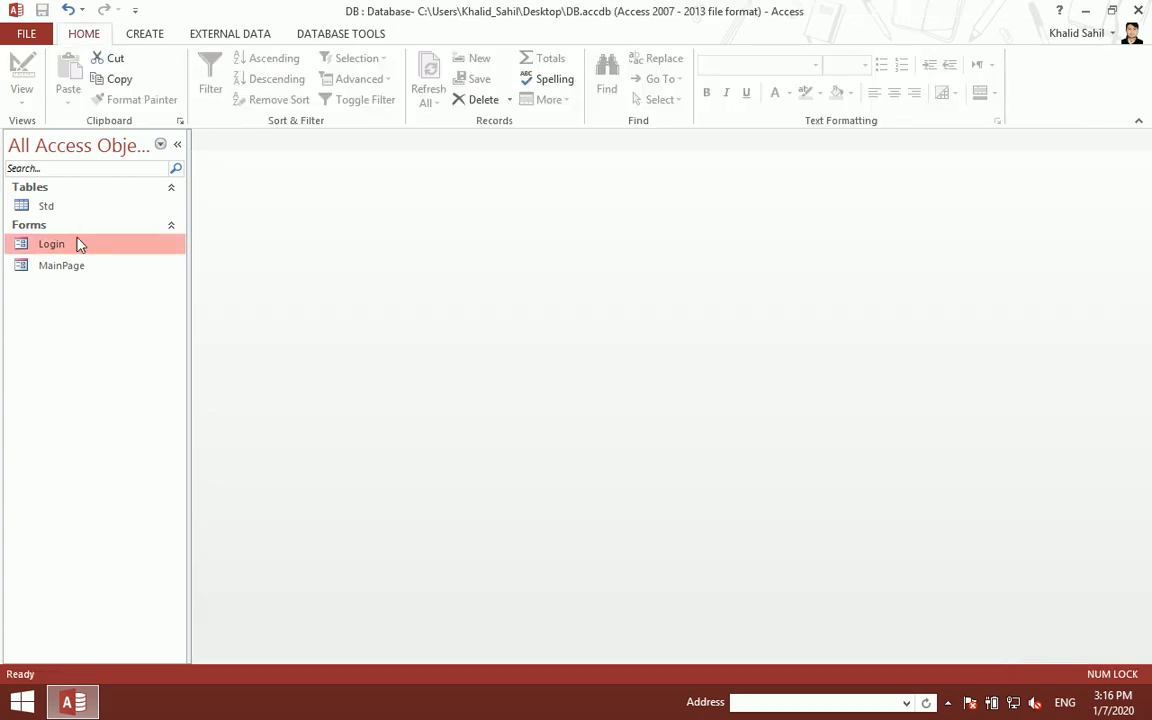
{"action": "double_click", "coordinate": [80, 244]}
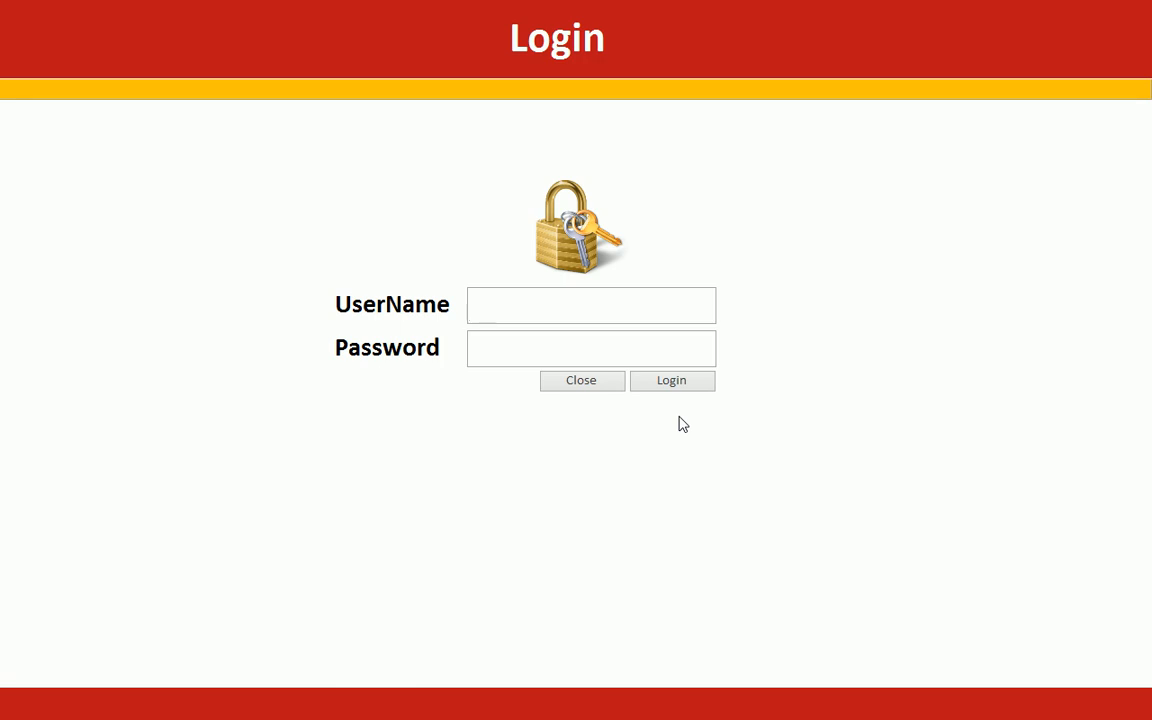
{"action": "right_click", "coordinate": [836, 285]}
{"action": "left_click", "coordinate": [870, 334]}
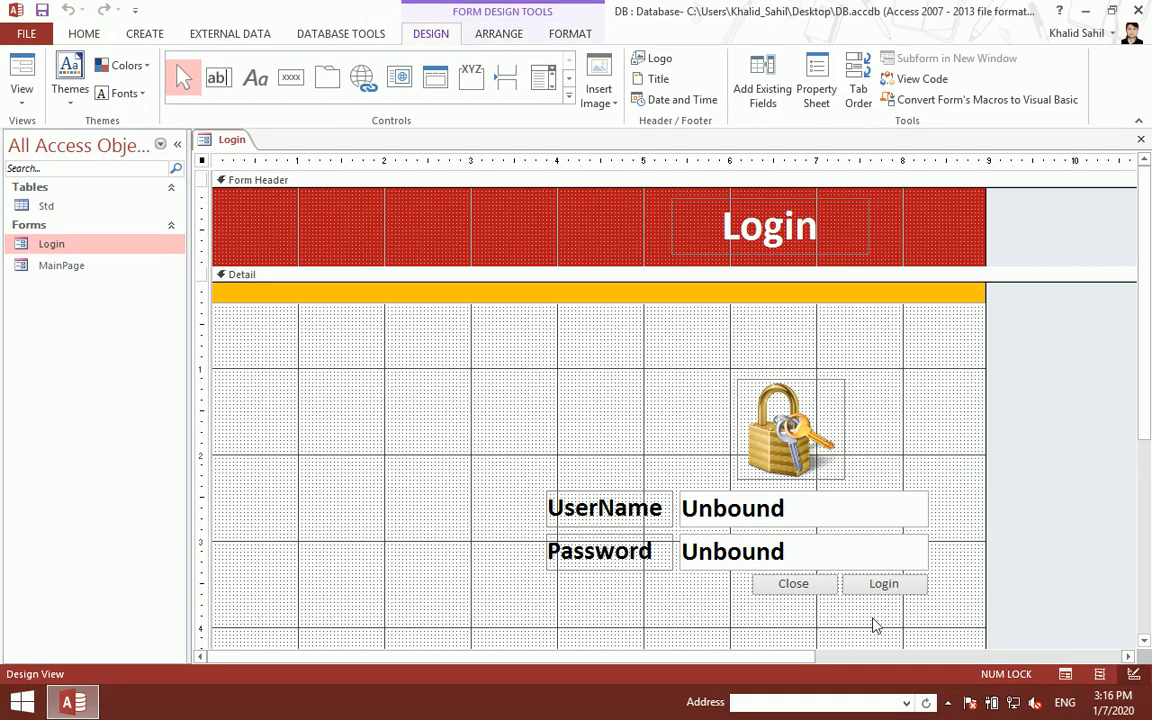
- Make the Close and Login button captions bold
{"action": "left_click_drag", "start_coordinate": [871, 604], "coordinate": [756, 584]}
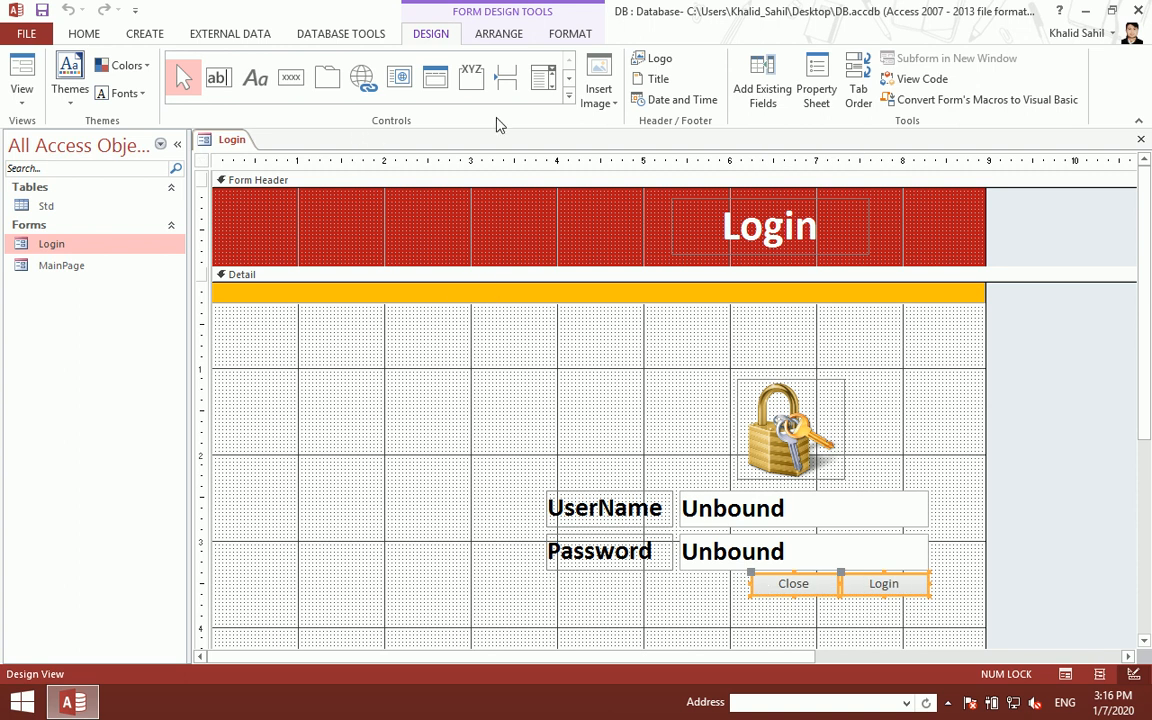
{"action": "left_click", "coordinate": [568, 97]}
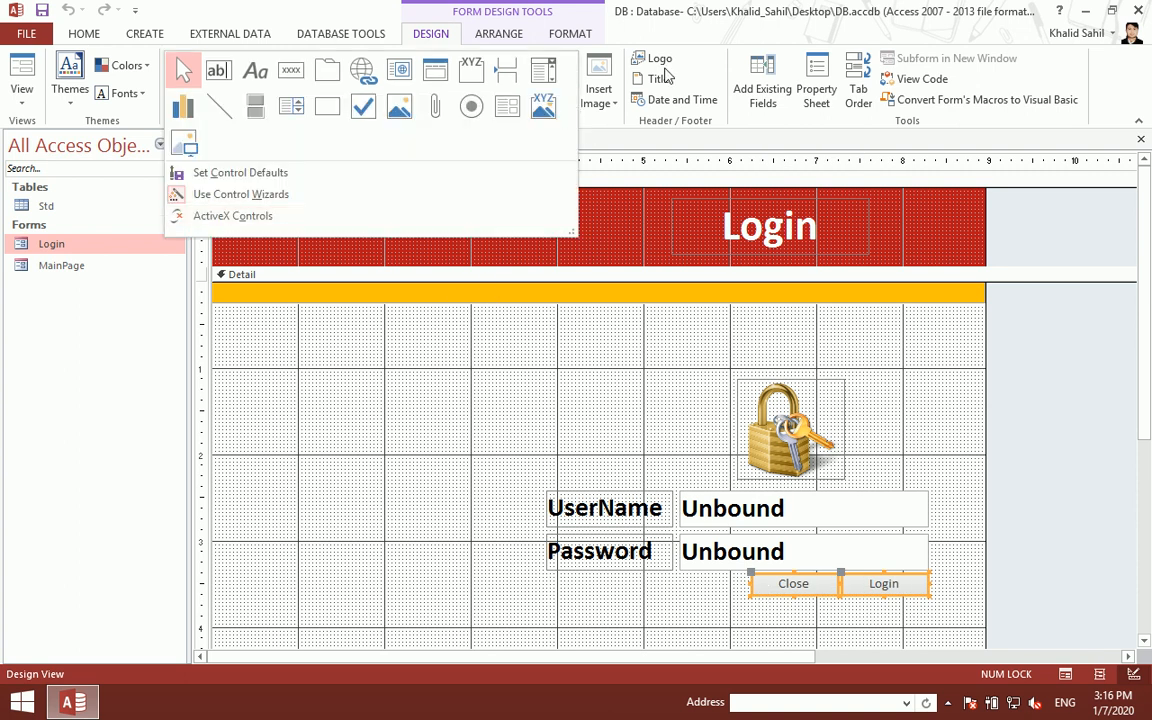
{"action": "left_click", "coordinate": [570, 33]}
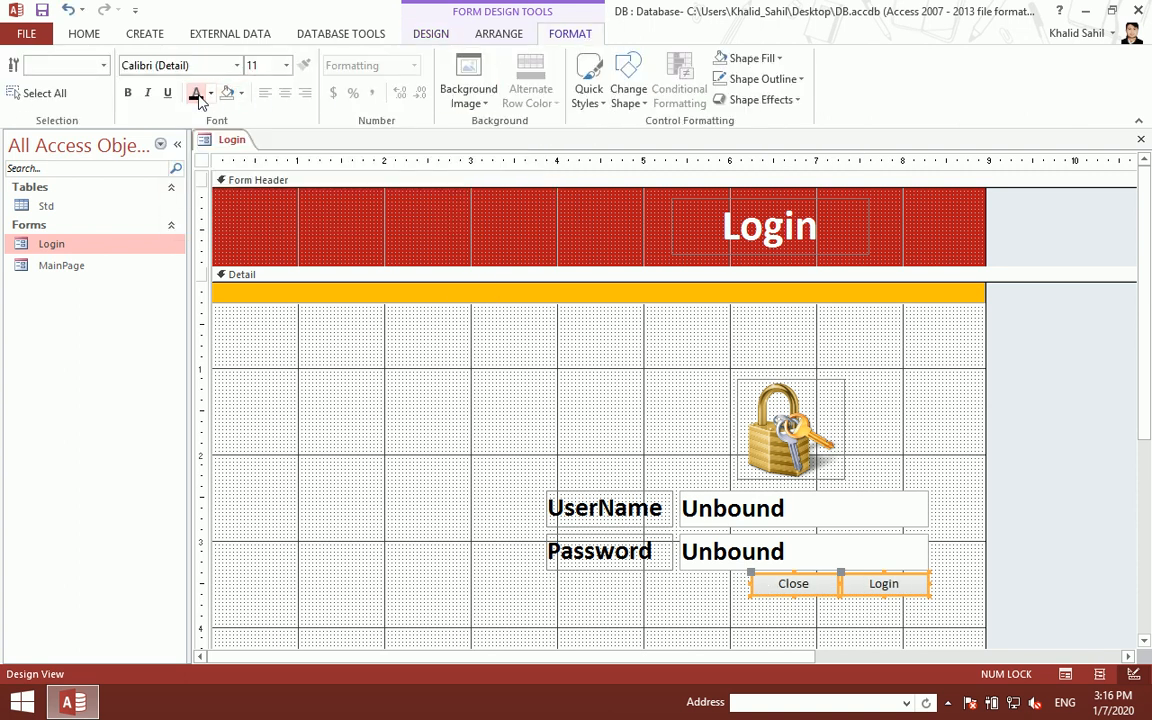
{"action": "left_click", "coordinate": [127, 94]}
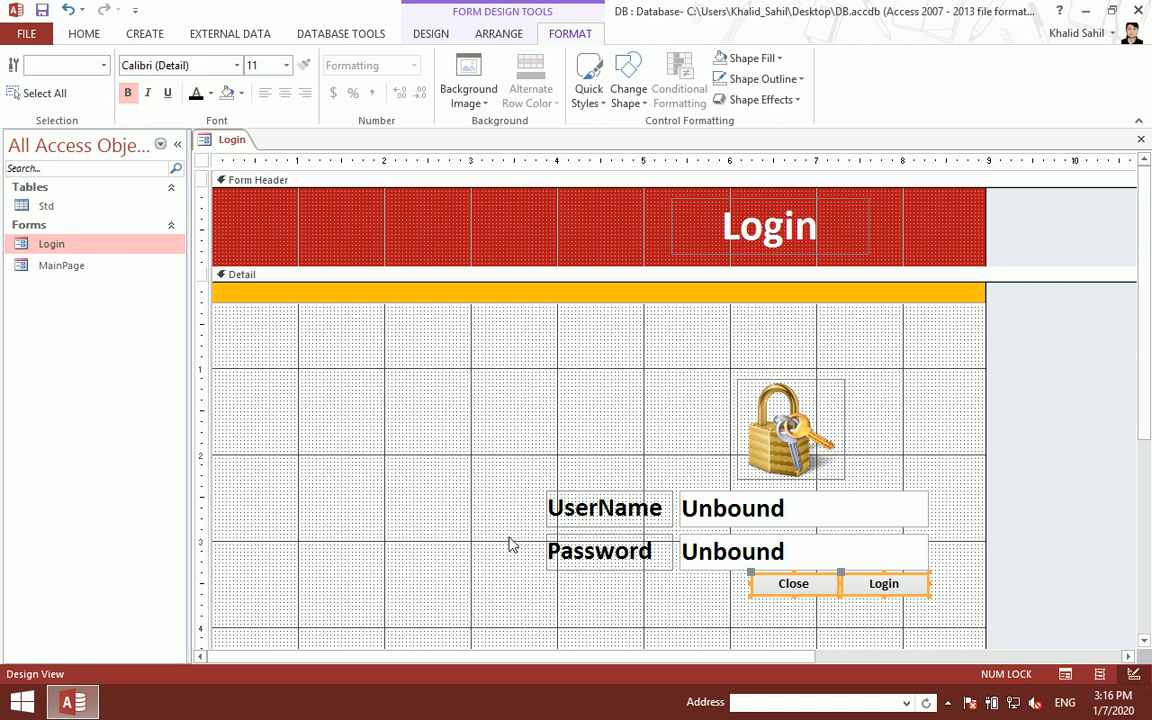
- Preview the Login form and click into the UserName and Password fields
{"action": "key", "text": "ctrl+w"}
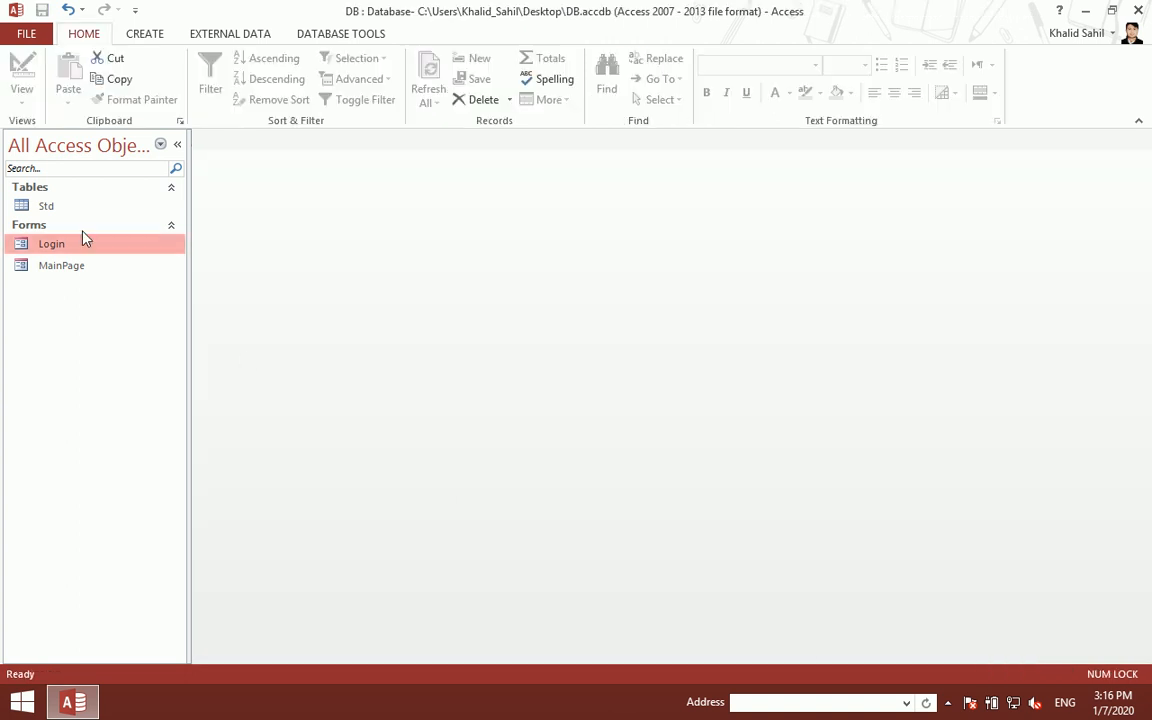
{"action": "double_click", "coordinate": [86, 248]}
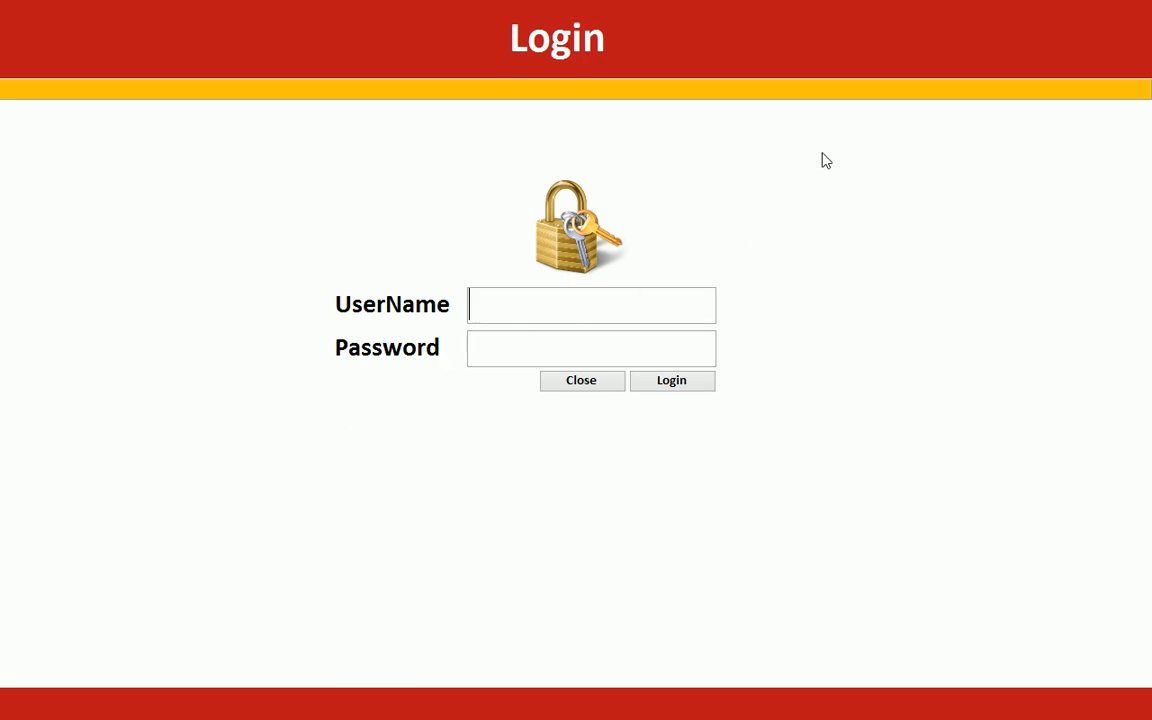
{"action": "left_click", "coordinate": [540, 309]}
{"action": "left_click", "coordinate": [543, 349]}
{"action": "right_click", "coordinate": [780, 255]}
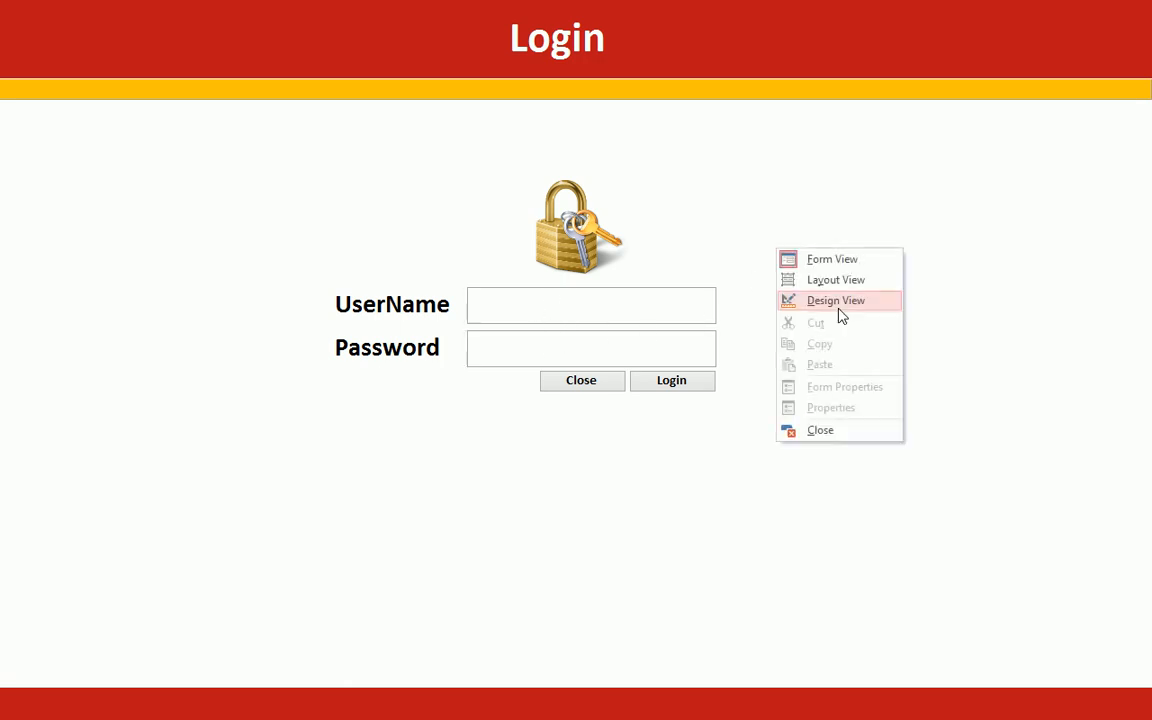
- Write DoCmd.Quit in the Close button's Command11_Click procedure via Code Builder
{"action": "left_click", "coordinate": [836, 301]}
{"action": "right_click", "coordinate": [775, 588]}
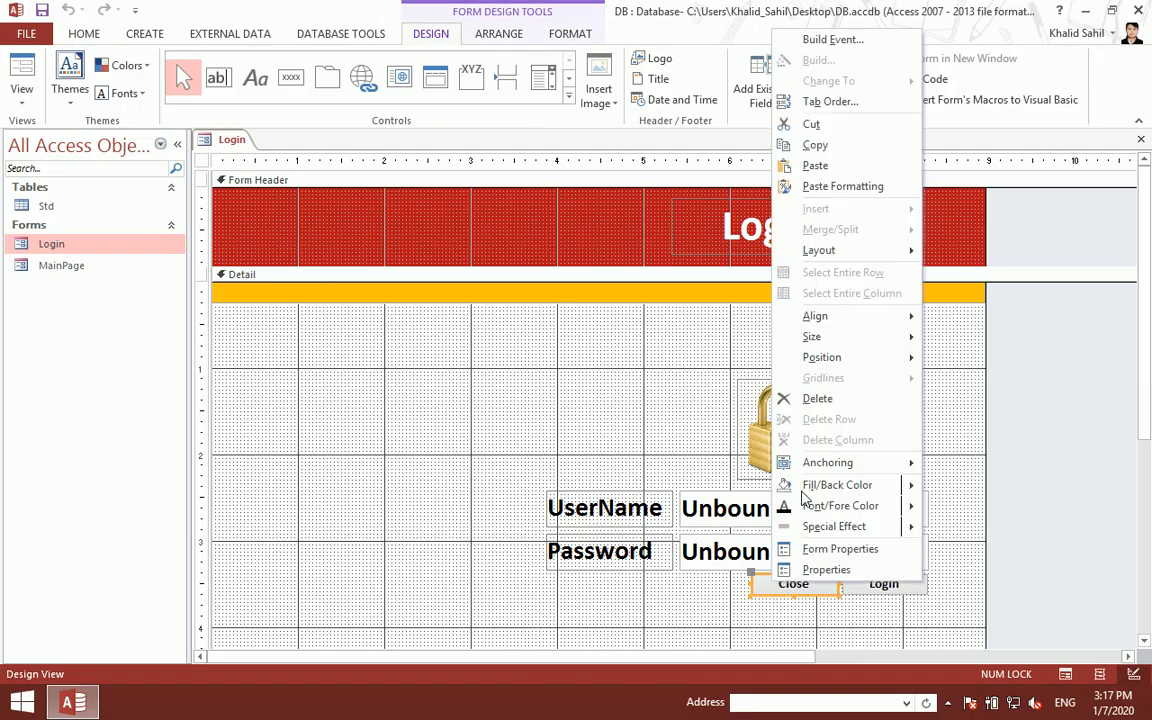
{"action": "left_click", "coordinate": [830, 39]}
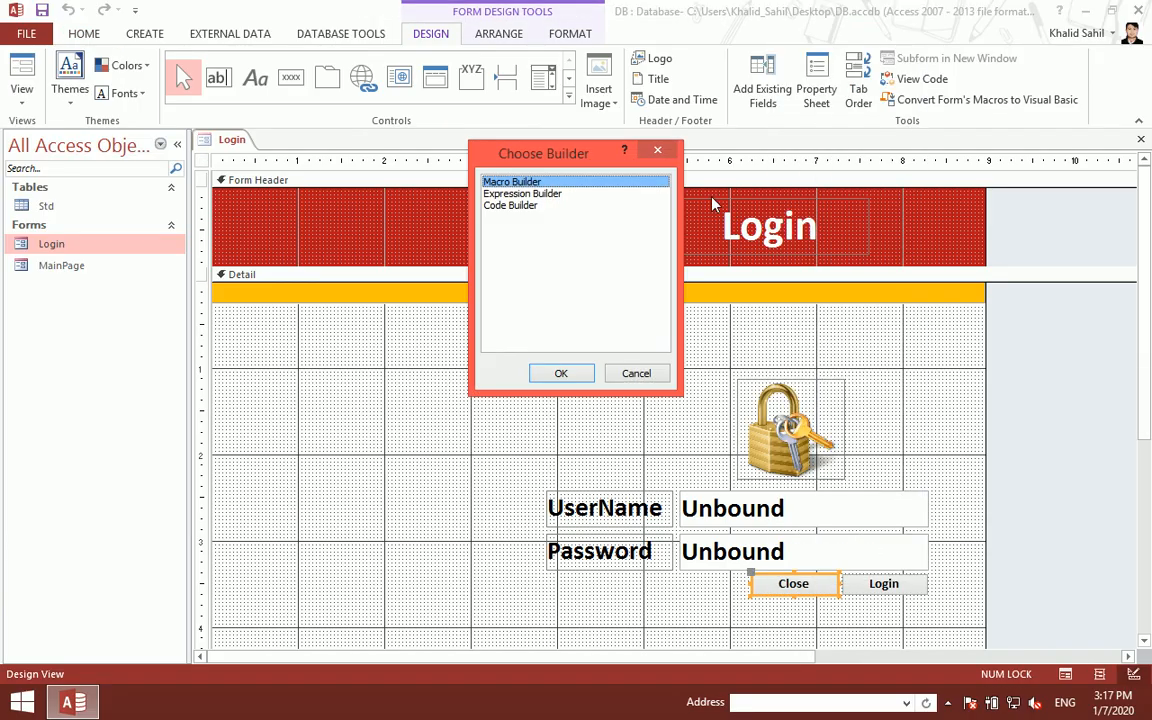
{"action": "left_click", "coordinate": [510, 205]}
{"action": "left_click", "coordinate": [561, 373]}
{"action": "type", "text": "docmd.q"}
{"action": "key", "text": "Tab"}
{"action": "key", "text": "Up"}
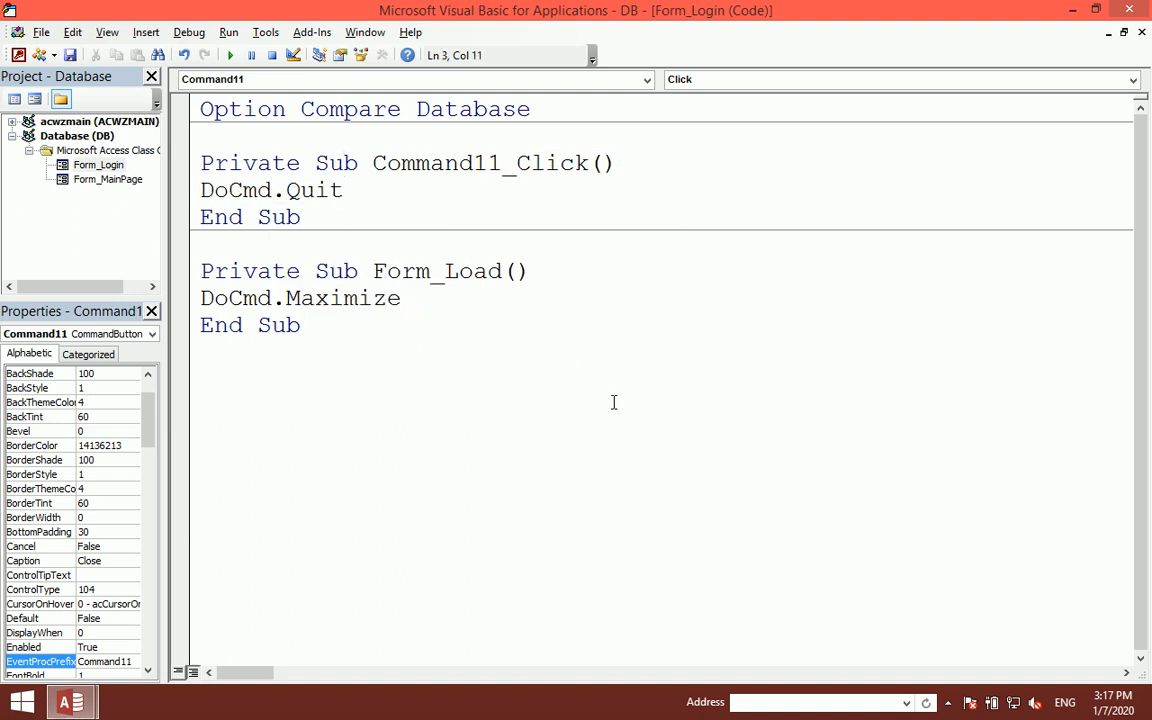
{"action": "left_click_drag", "start_coordinate": [343, 190], "coordinate": [224, 195]}
{"action": "left_click_drag", "start_coordinate": [460, 198], "coordinate": [163, 184]}
{"action": "left_click", "coordinate": [1134, 7]}
{"action": "left_click", "coordinate": [829, 332]}
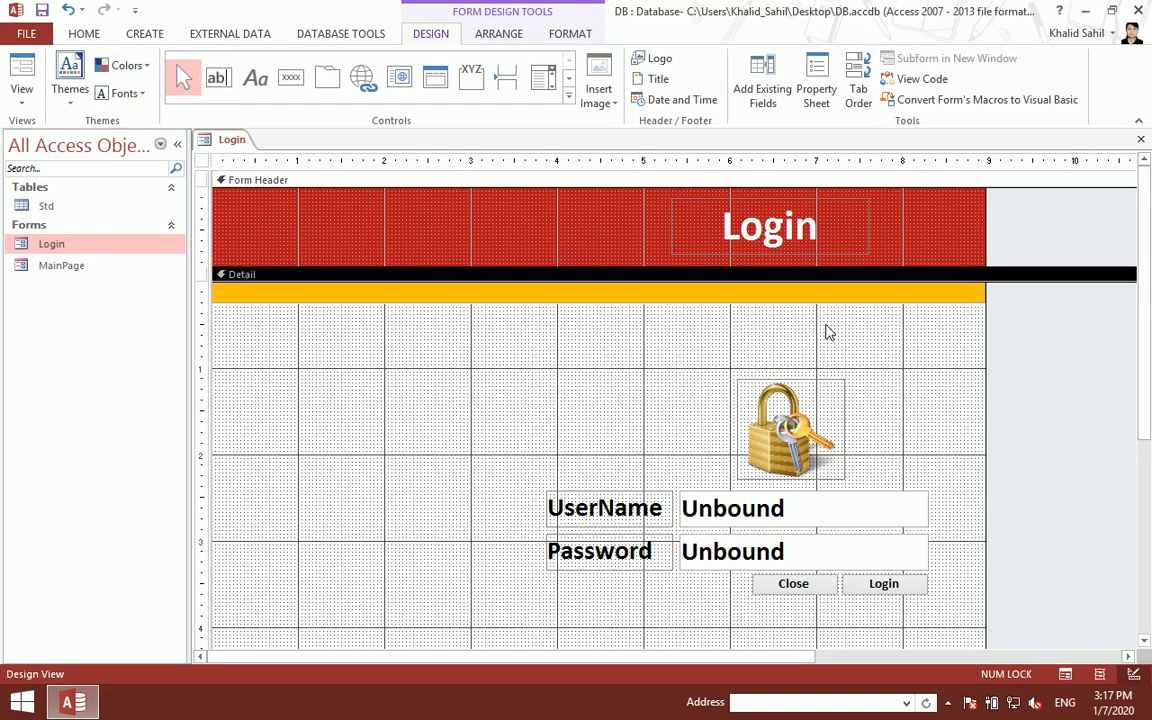
{"action": "key", "text": "ctrl+w"}
{"action": "double_click", "coordinate": [128, 253]}
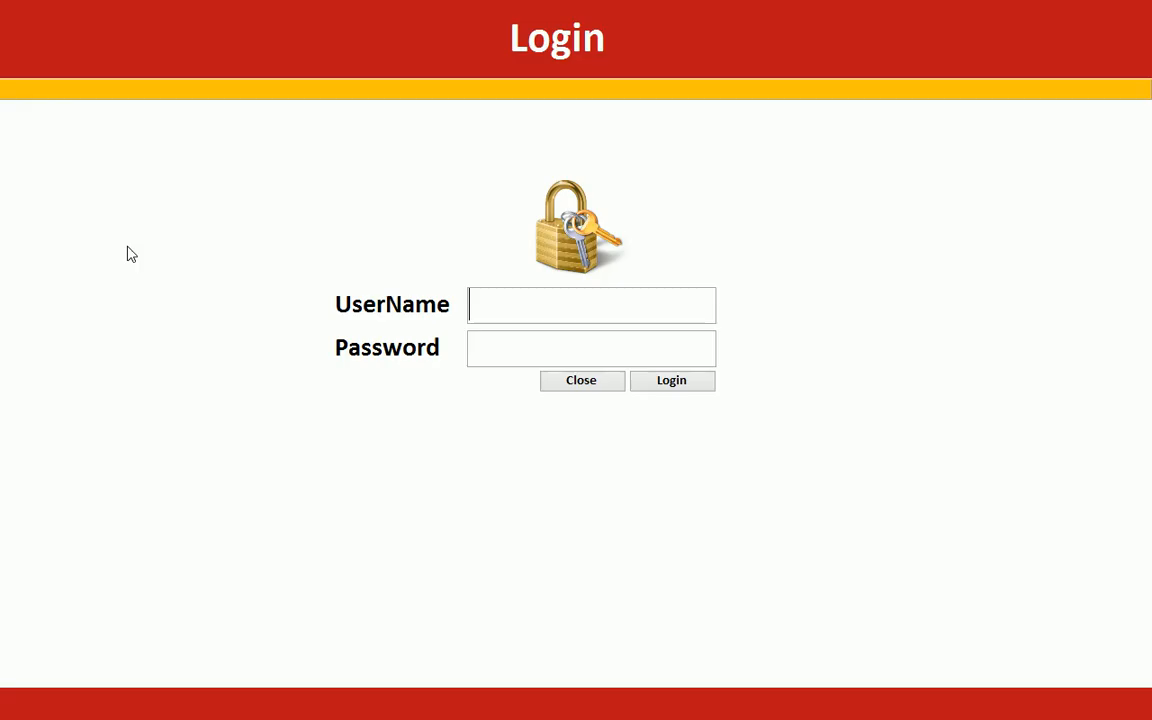
{"action": "left_click", "coordinate": [585, 386]}
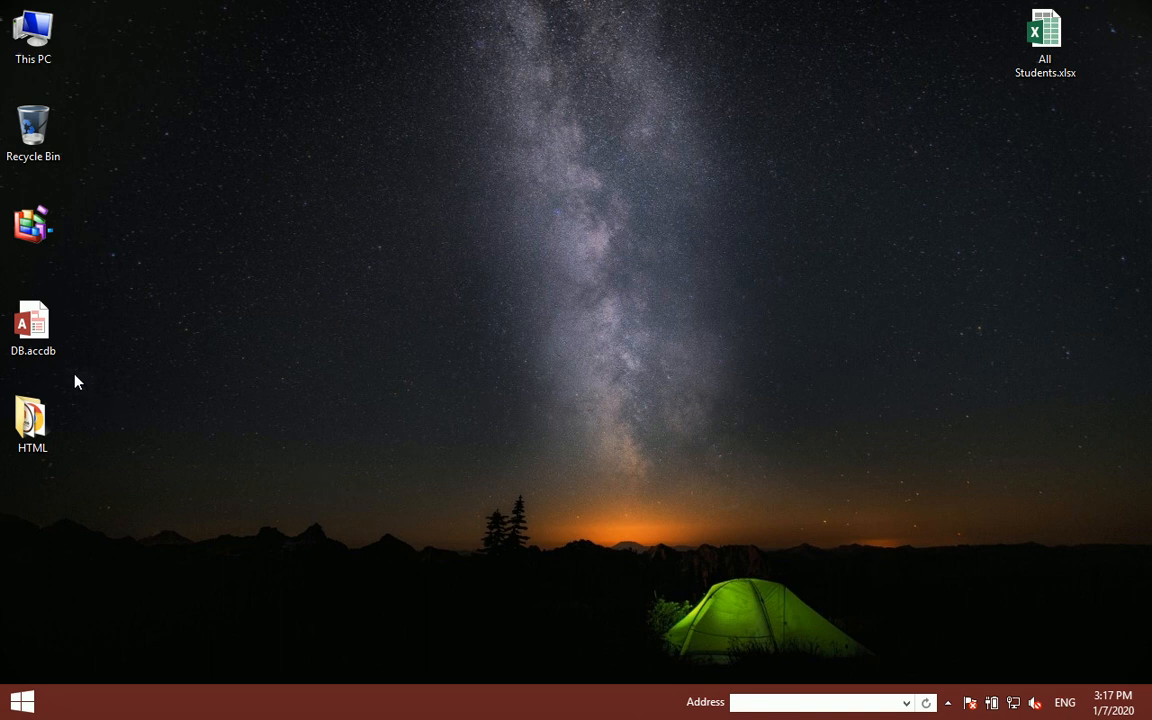
{"action": "double_click", "coordinate": [27, 346]}
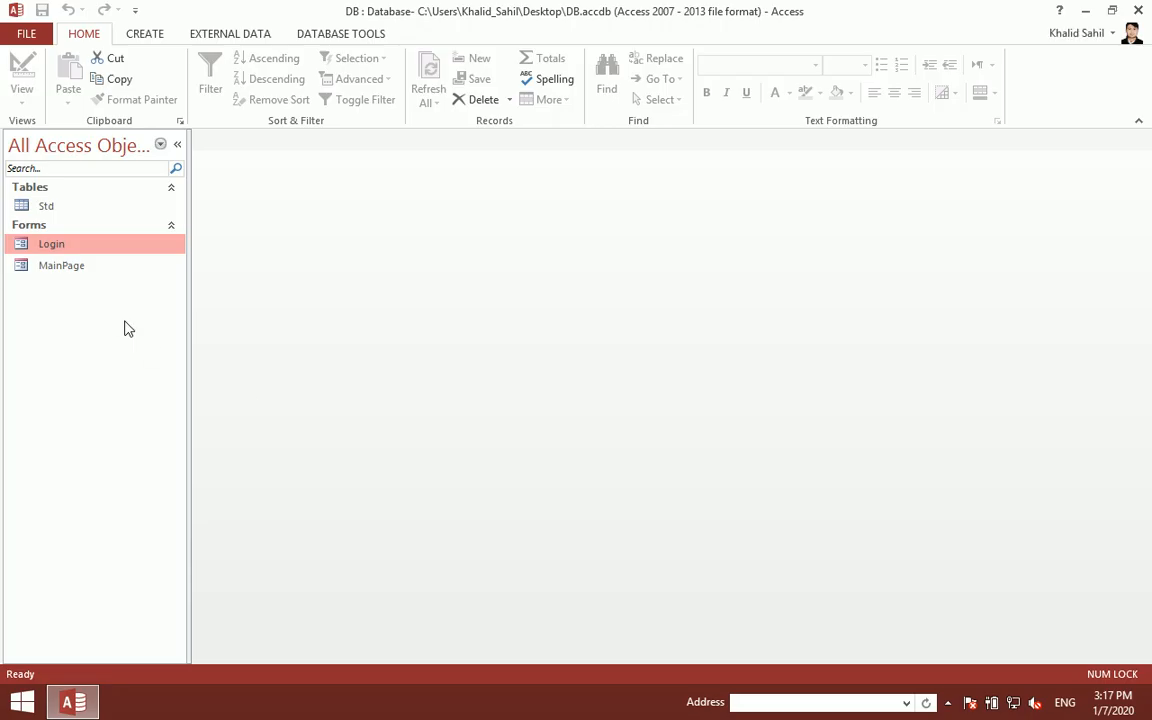
{"action": "double_click", "coordinate": [69, 244]}
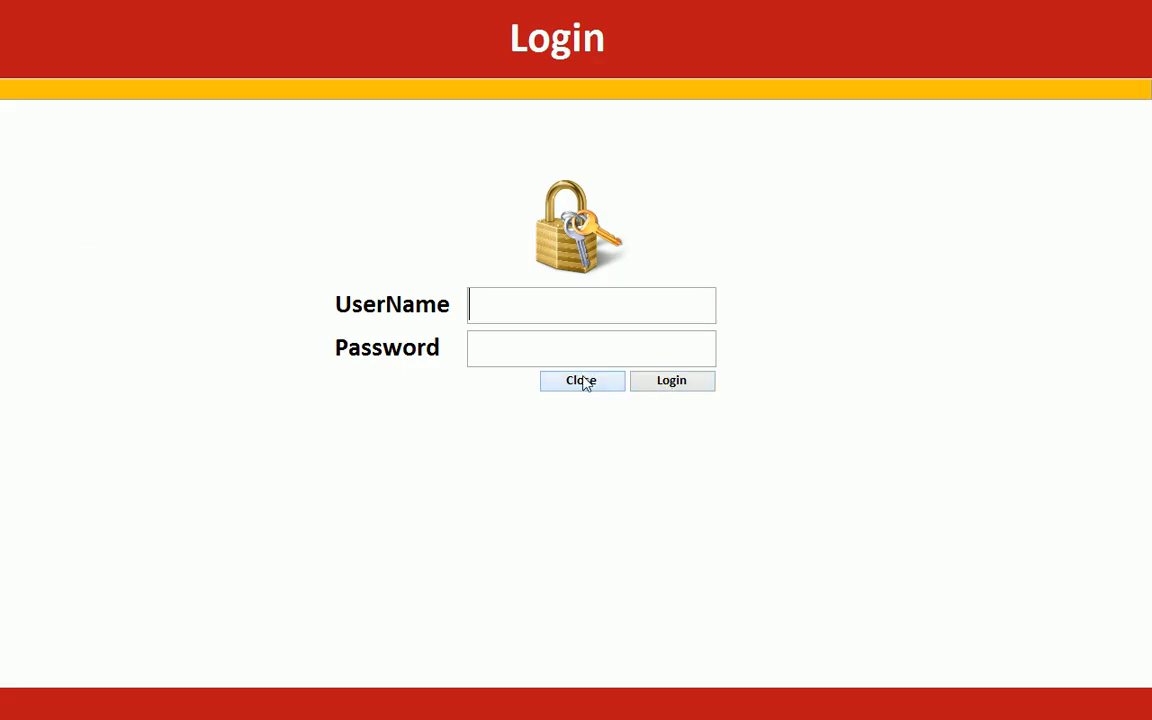
{"action": "right_click", "coordinate": [827, 283]}
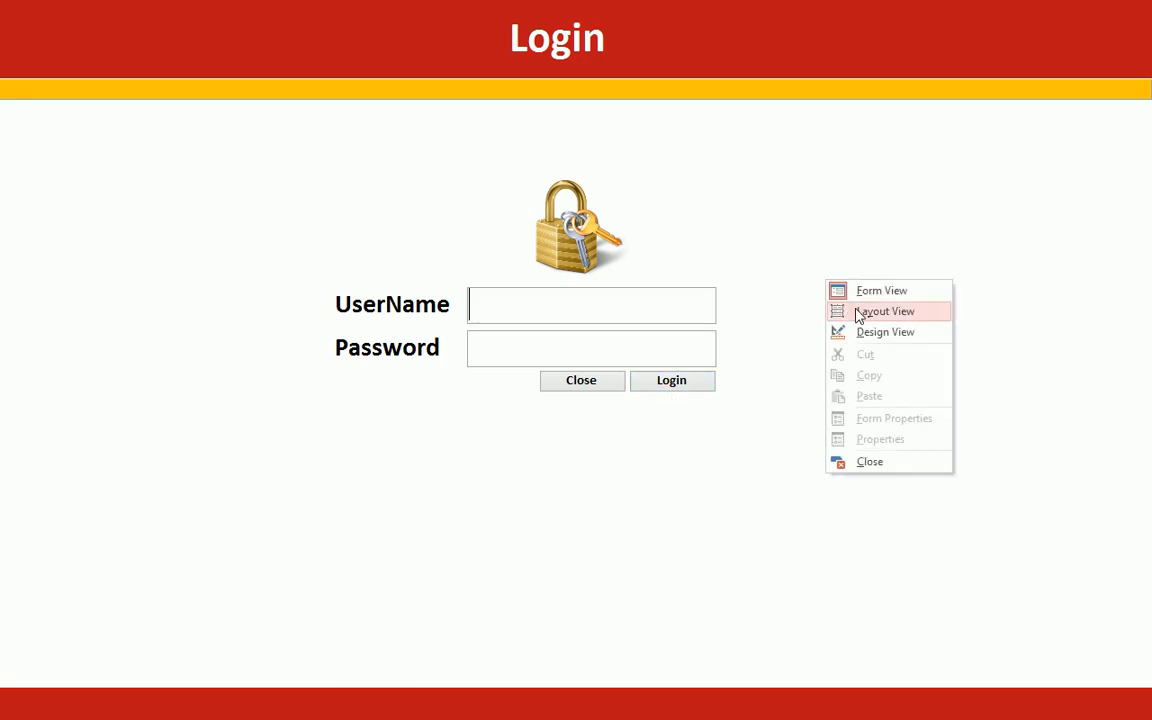
{"action": "left_click", "coordinate": [566, 319]}
{"action": "type", "text": "sdfdasf"}
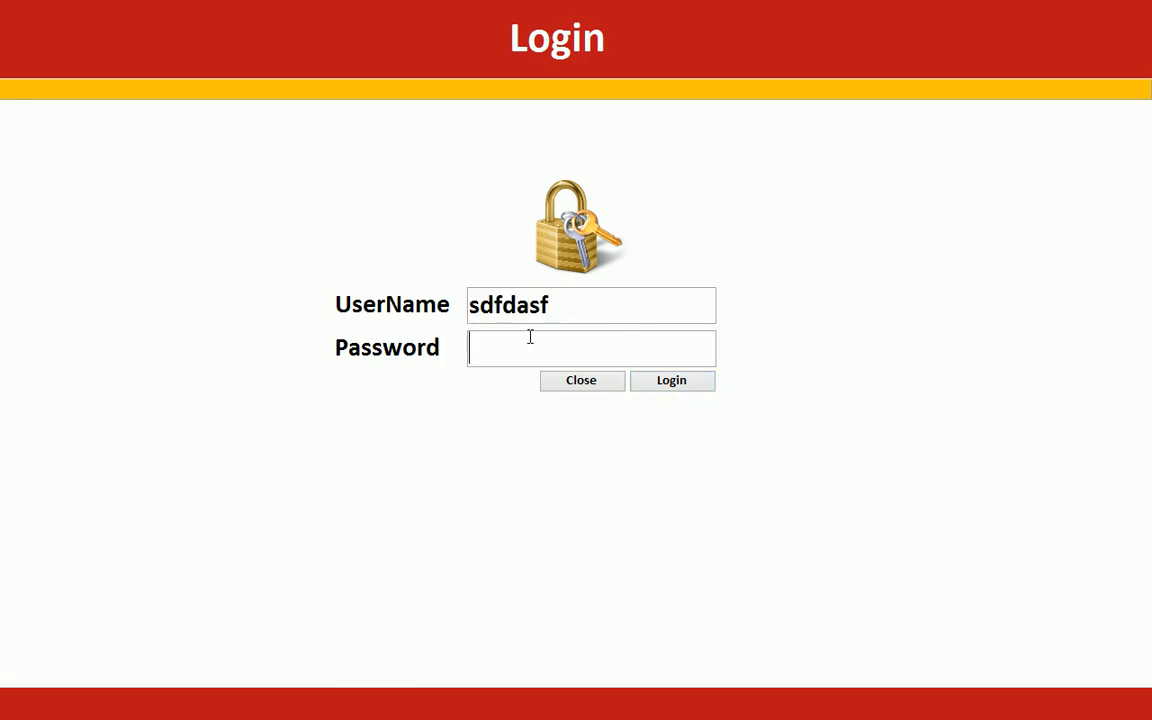
{"action": "left_click", "coordinate": [531, 337]}
{"action": "type", "text": "adfasdf"}
{"action": "right_click", "coordinate": [766, 240]}
{"action": "left_click", "coordinate": [805, 293]}
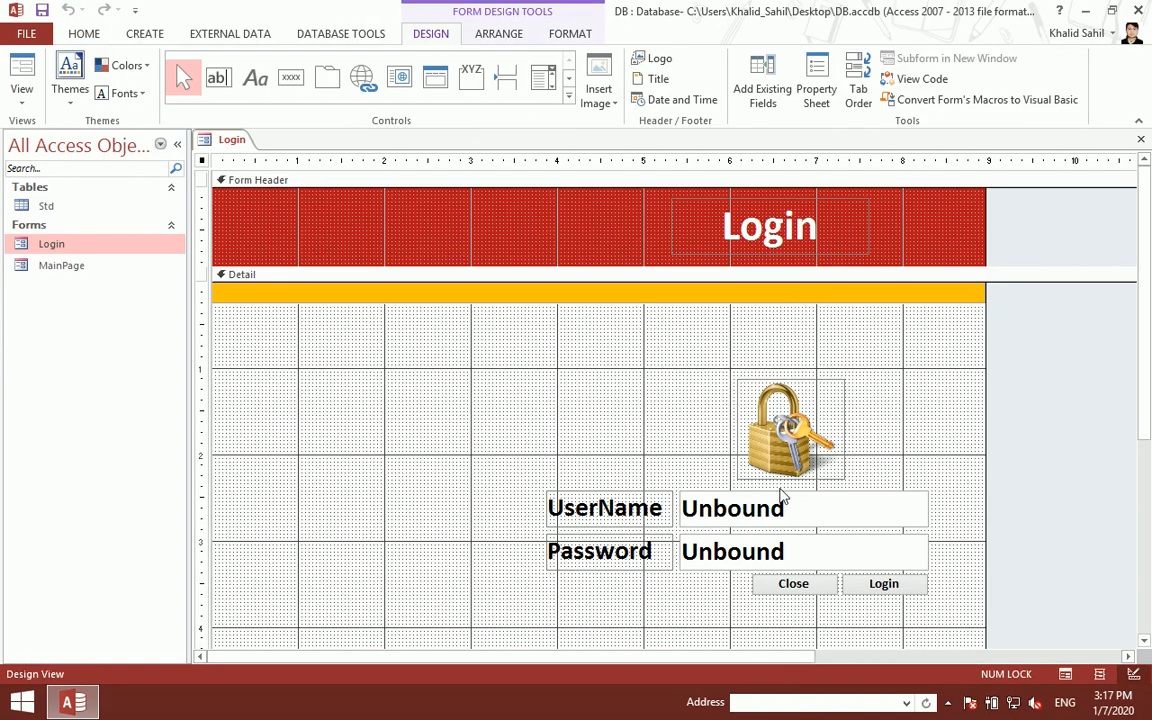
- Set the txtpassword text box's Input Mask property to Password
{"action": "left_click", "coordinate": [746, 552]}
{"action": "left_click", "coordinate": [817, 82]}
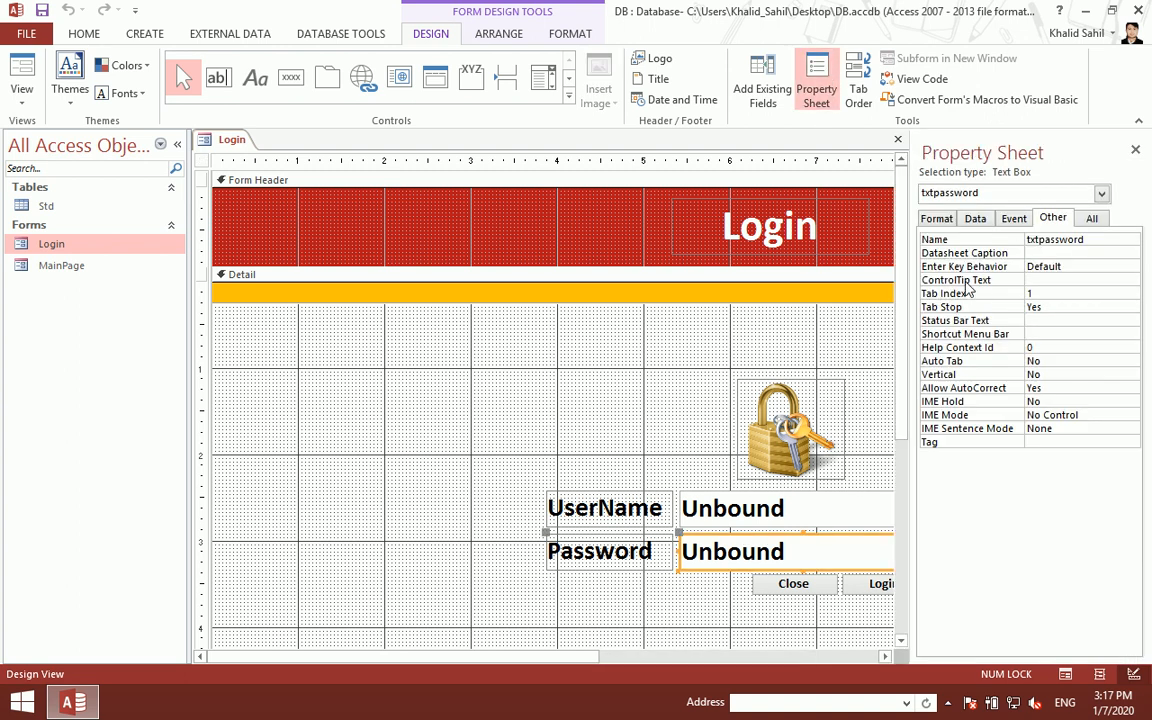
{"action": "left_click", "coordinate": [975, 218]}
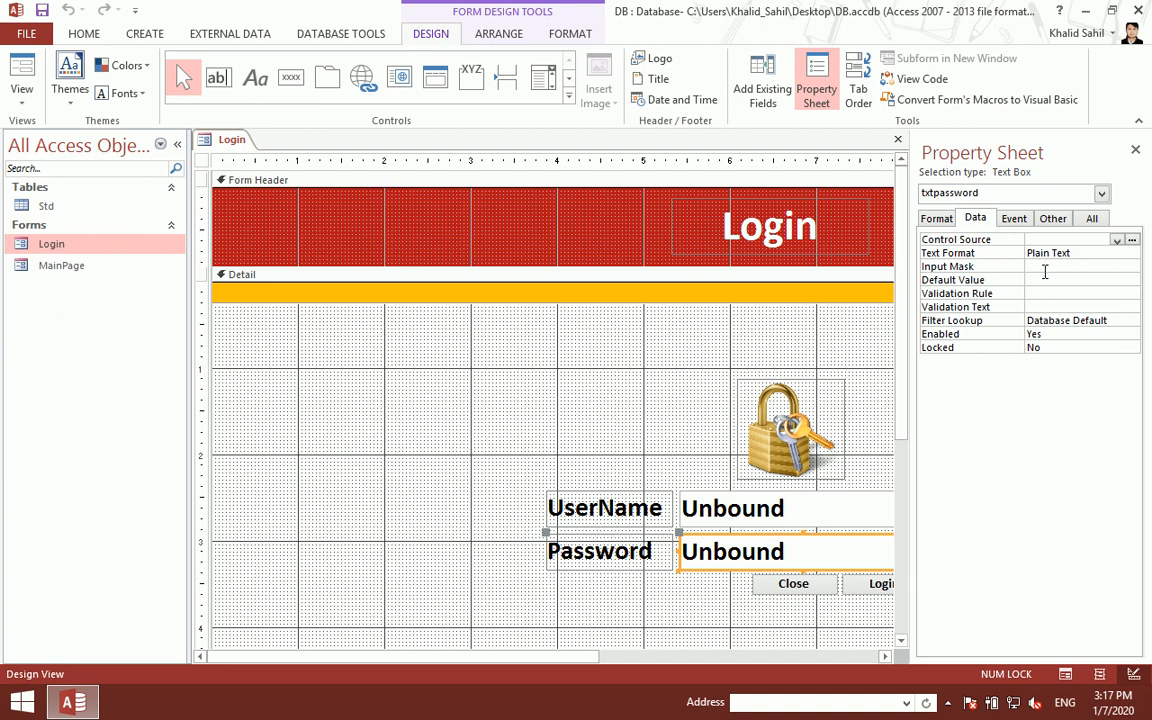
{"action": "left_click", "coordinate": [1044, 267]}
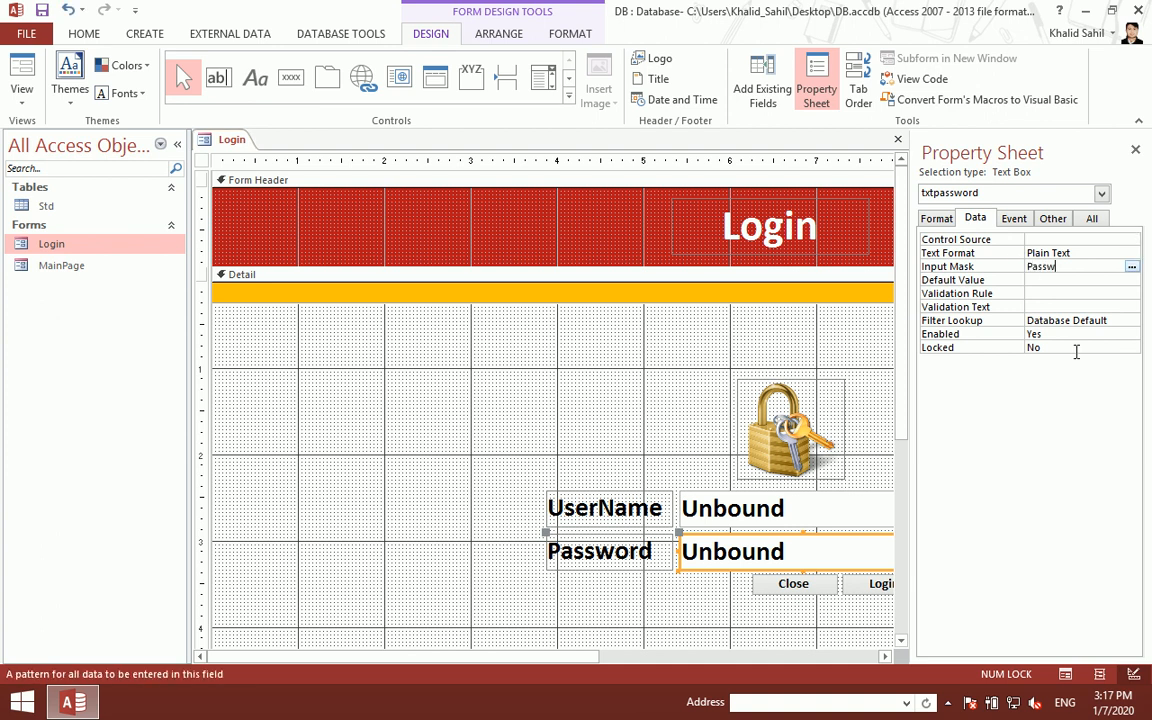
{"action": "type", "text": "Password"}
{"action": "key", "text": "Return"}
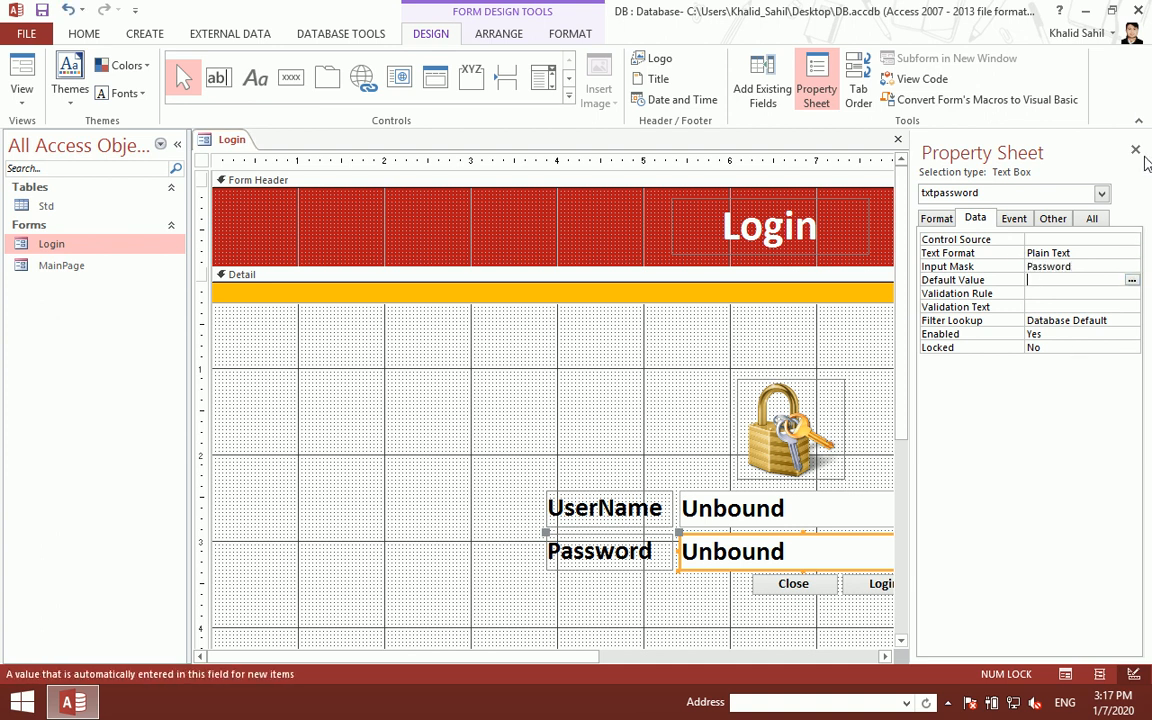
{"action": "left_click", "coordinate": [1135, 150]}
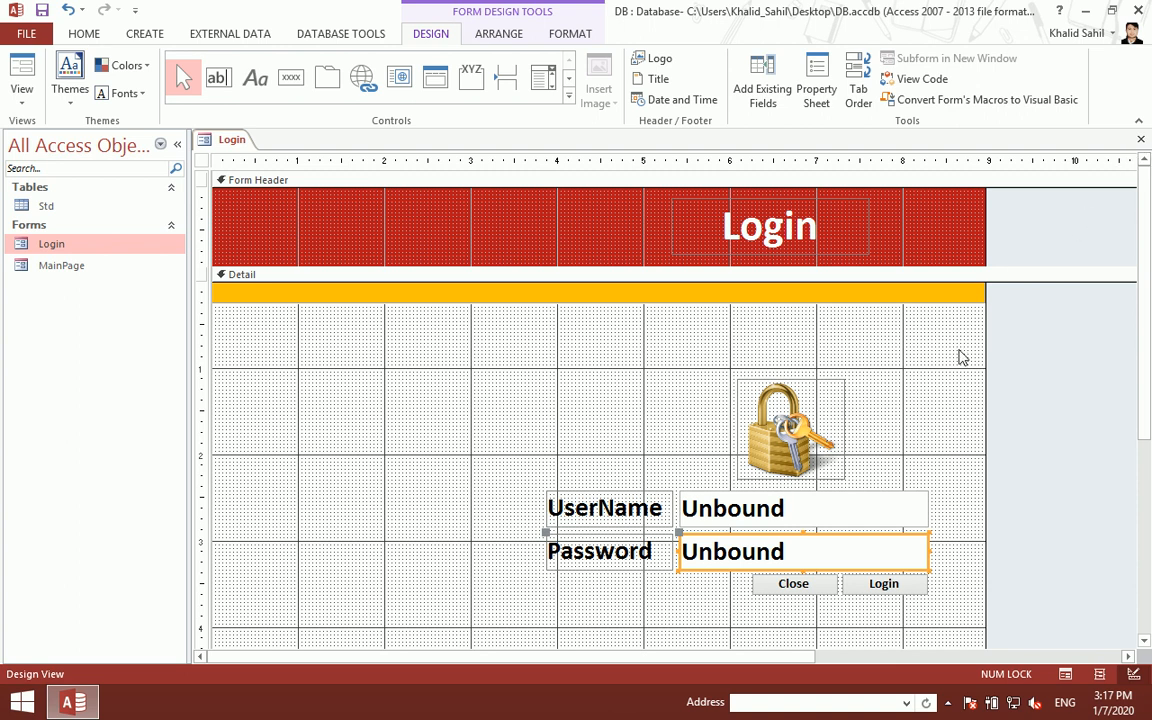
{"action": "left_click", "coordinate": [795, 530]}
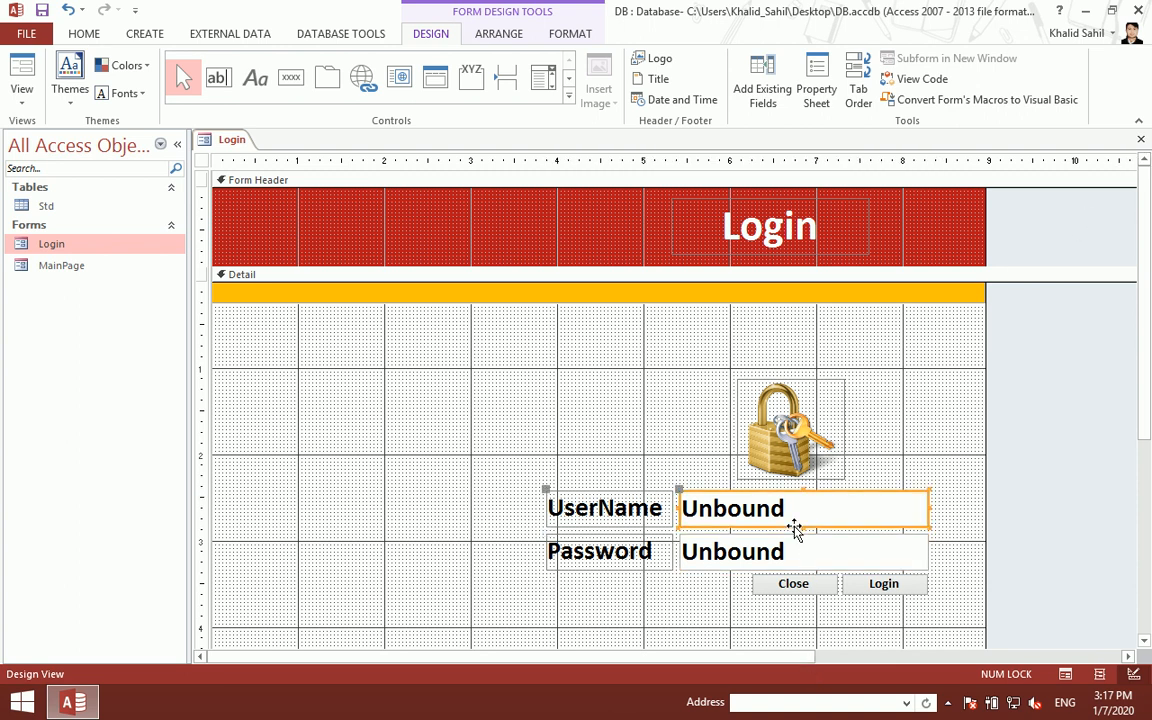
{"action": "left_click", "coordinate": [784, 556]}
- In the Login button's click code, add If IsNull(Me.txtUser.Value) And IsNull(Me.txtpassword.Value) Then
{"action": "right_click", "coordinate": [876, 590]}
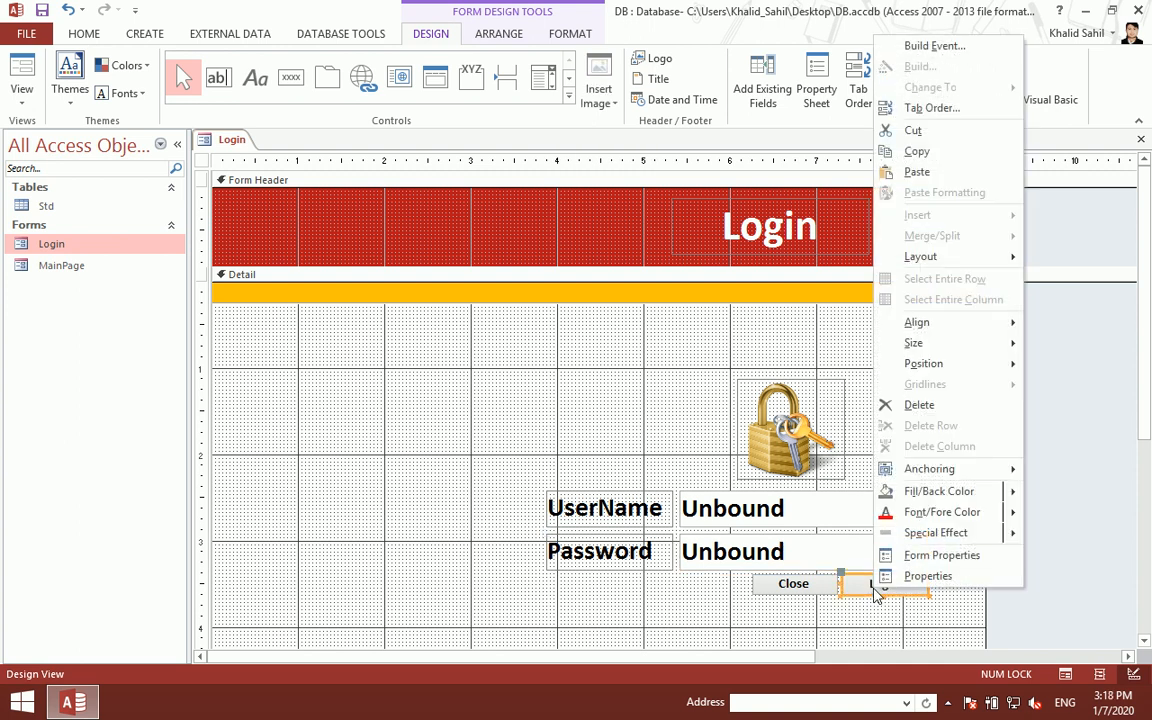
{"action": "left_click", "coordinate": [932, 47]}
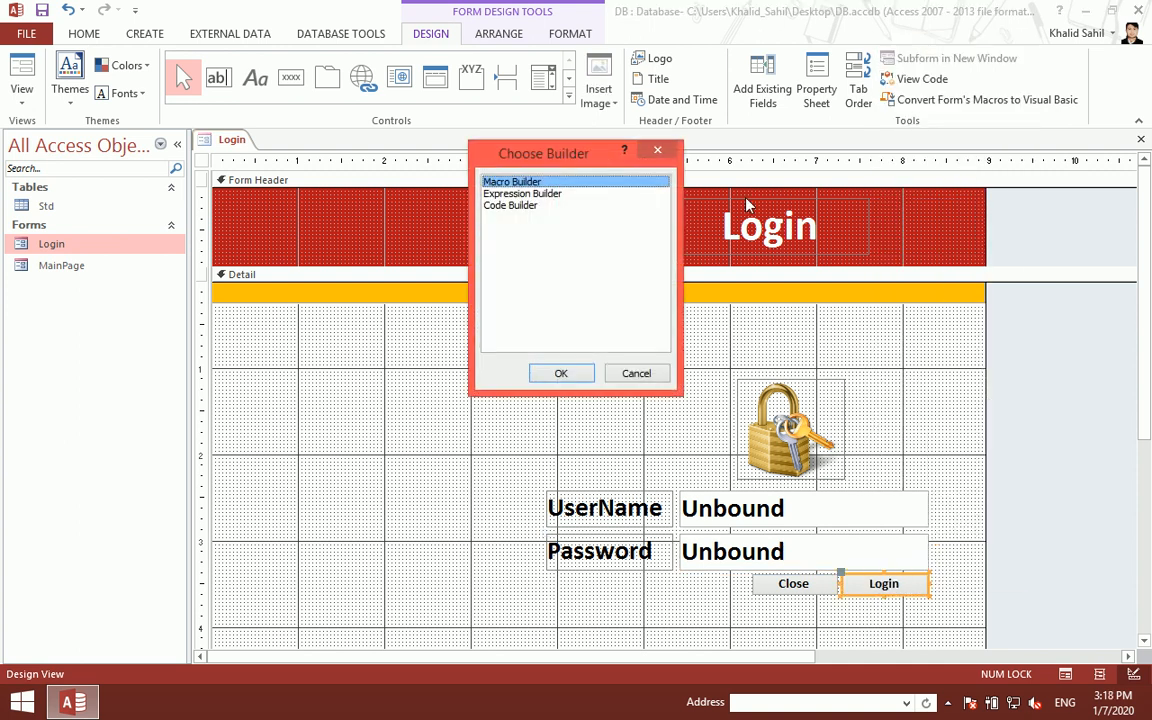
{"action": "left_click", "coordinate": [567, 205]}
{"action": "left_click", "coordinate": [557, 372]}
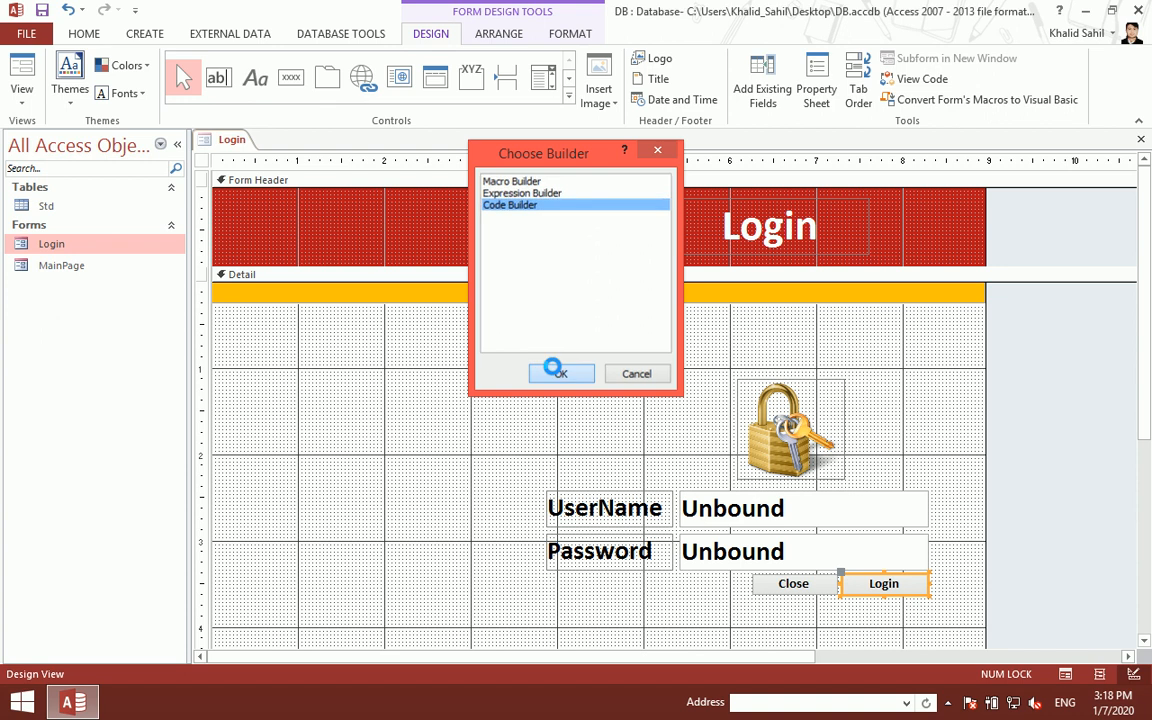
{"action": "type", "text": "if "}
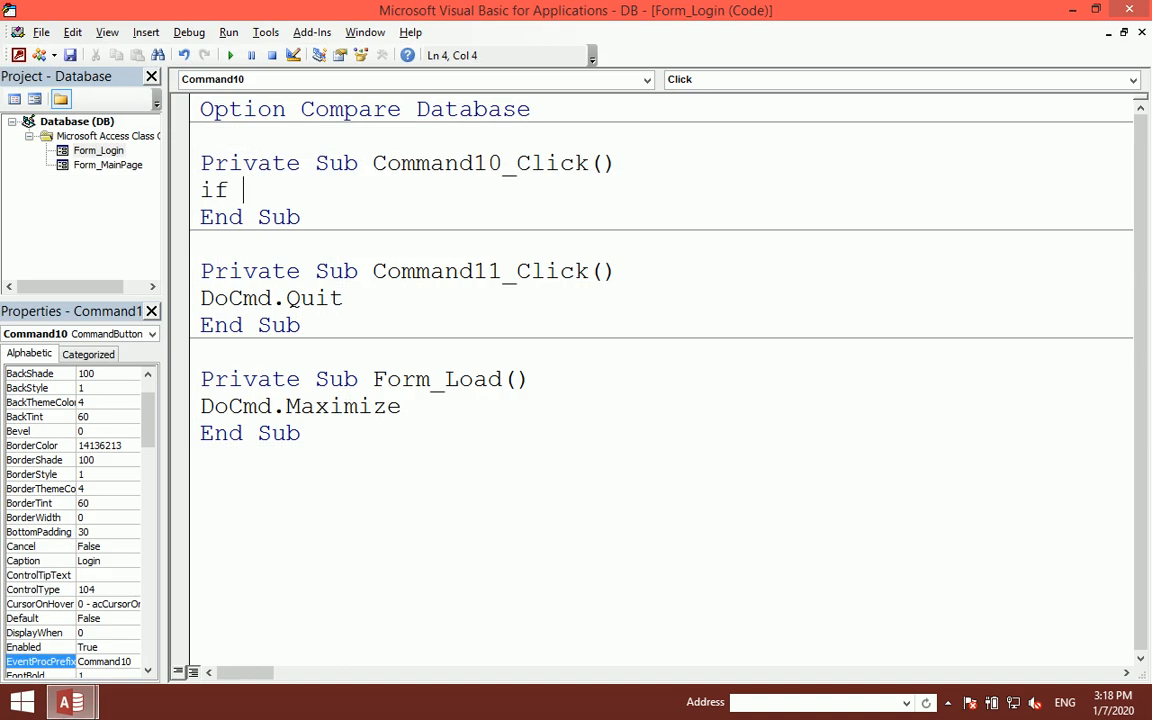
{"action": "type", "text": "isnull"}
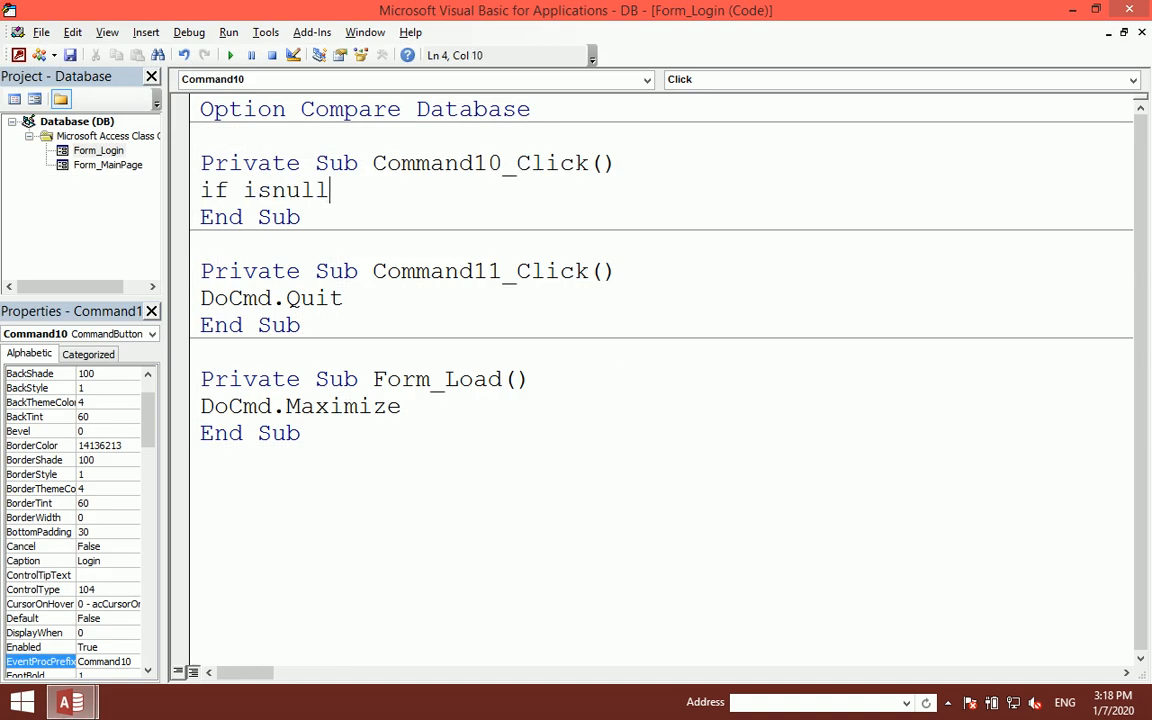
{"action": "type", "text": "(me.t"}
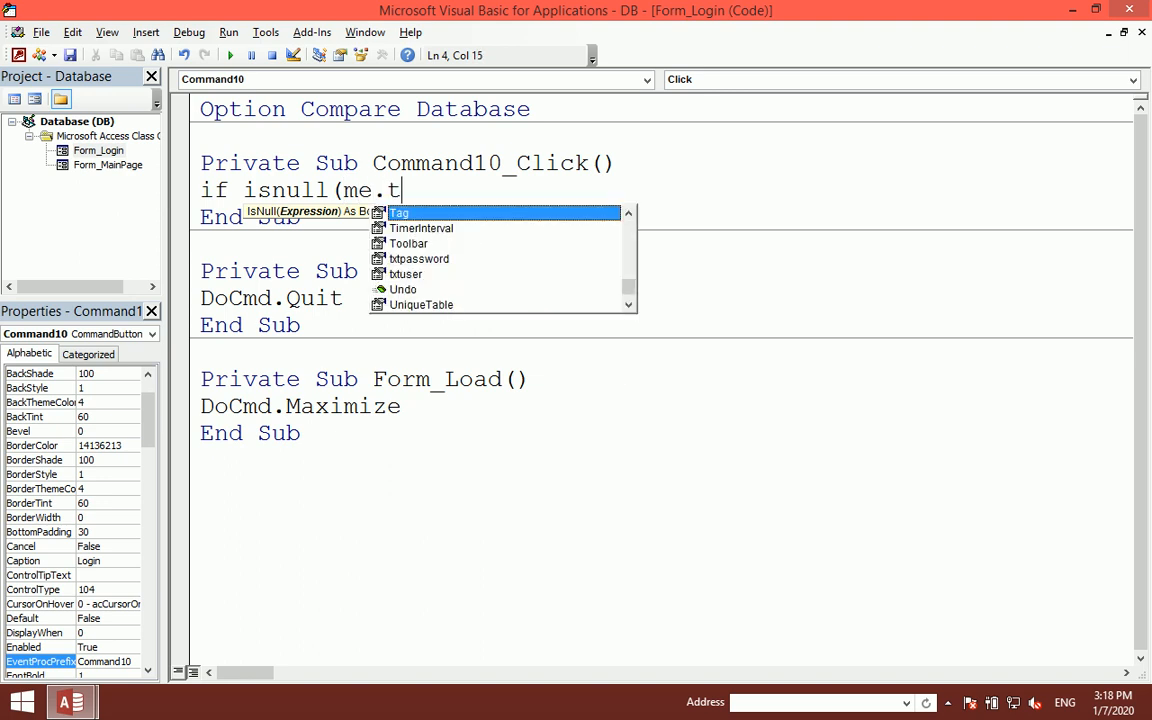
{"action": "type", "text": "xtuser.Value)"}
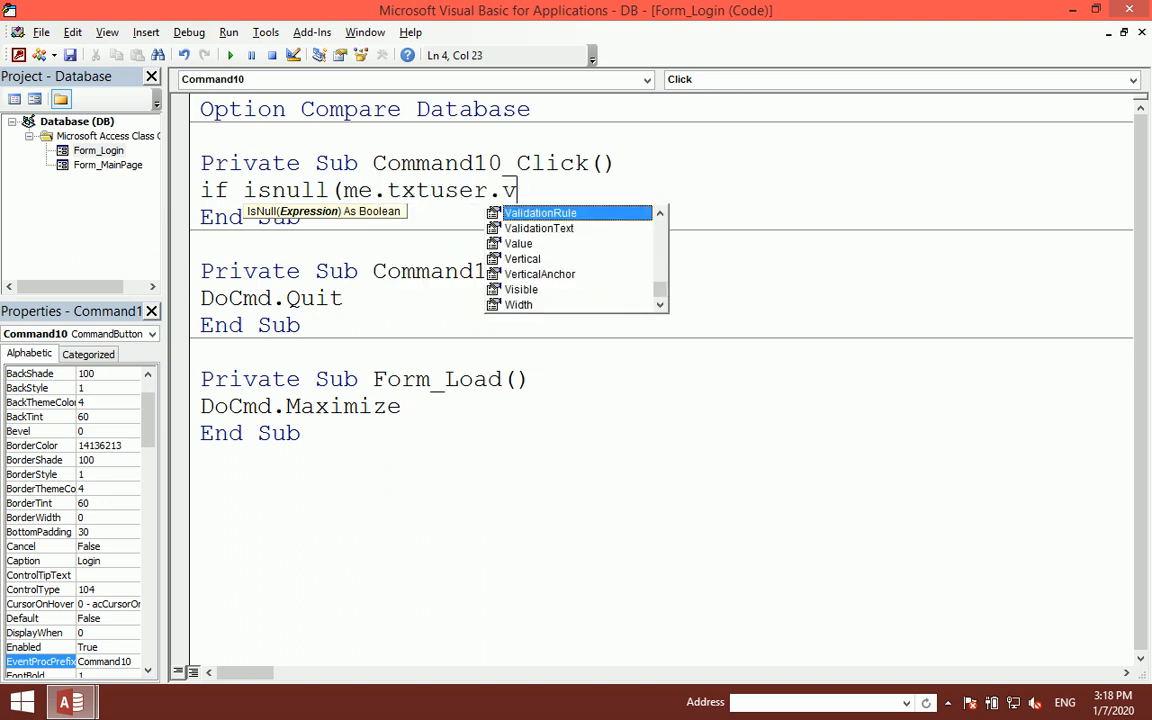
{"action": "type", "text": " and "}
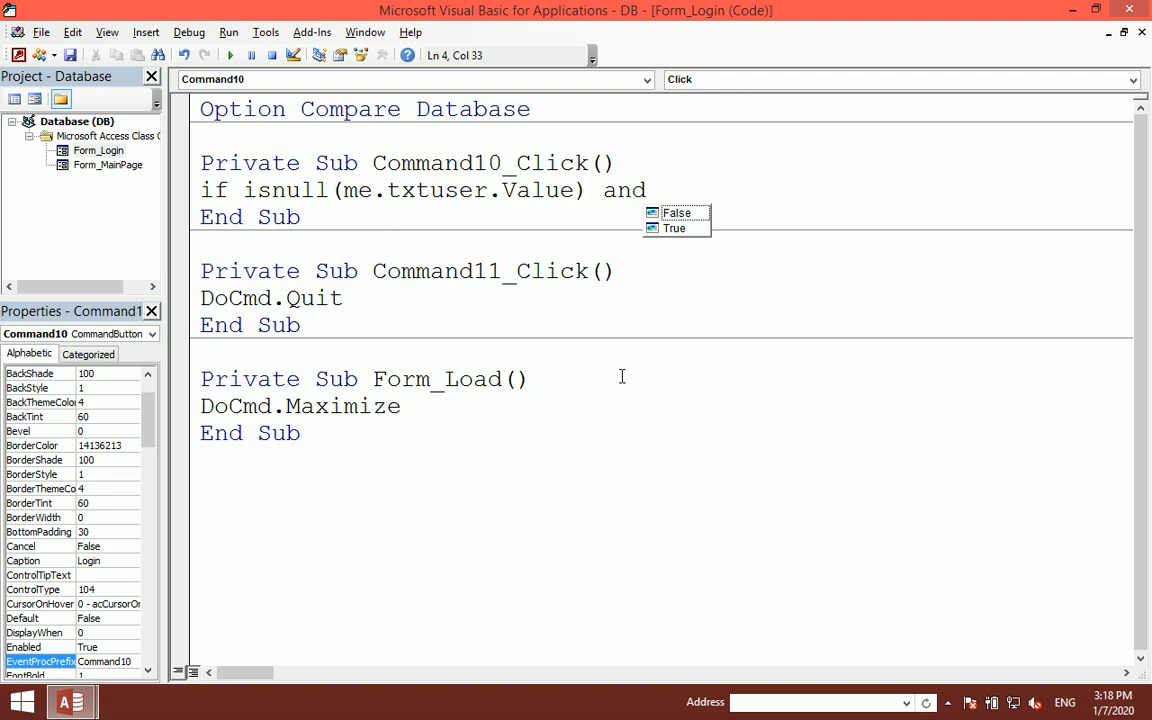
{"action": "type", "text": "isnull("}
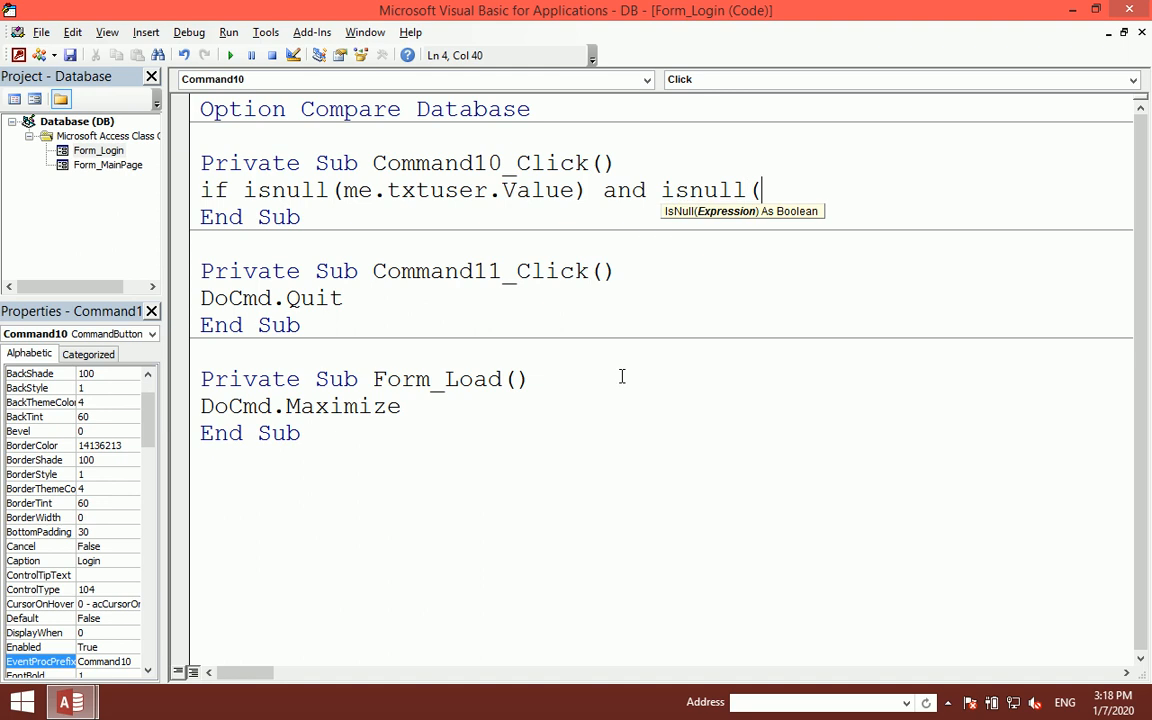
{"action": "type", "text": "me.txtpassword"}
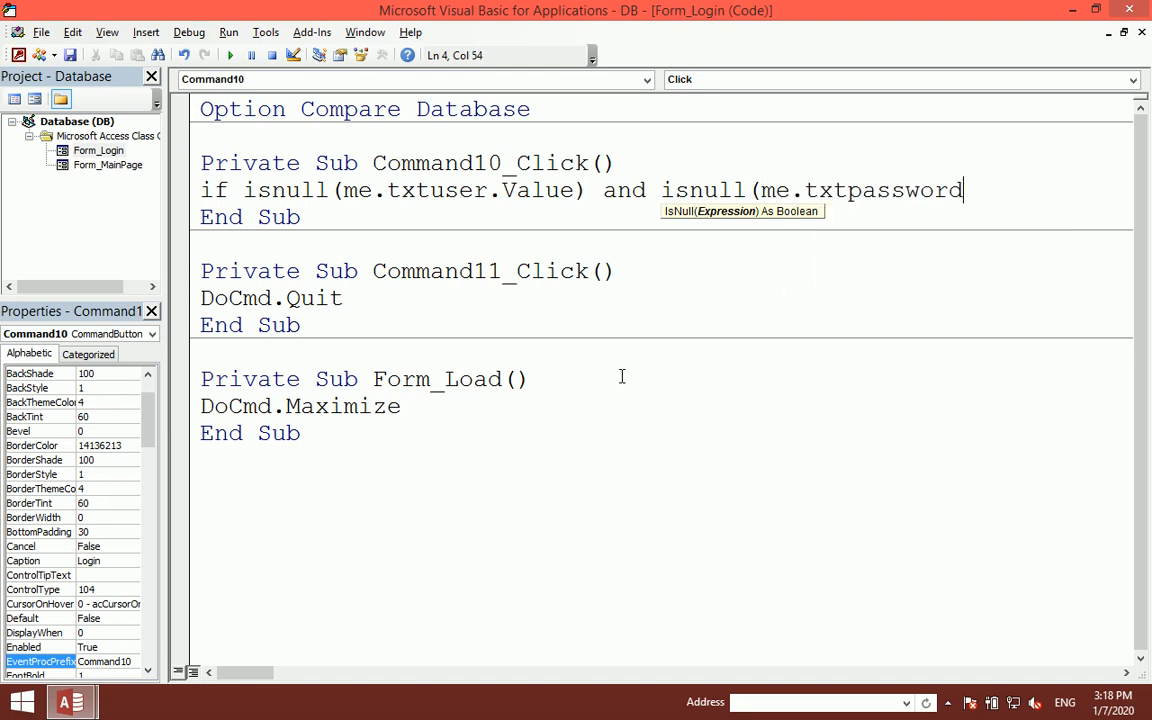
{"action": "type", "text": ".Value)"}
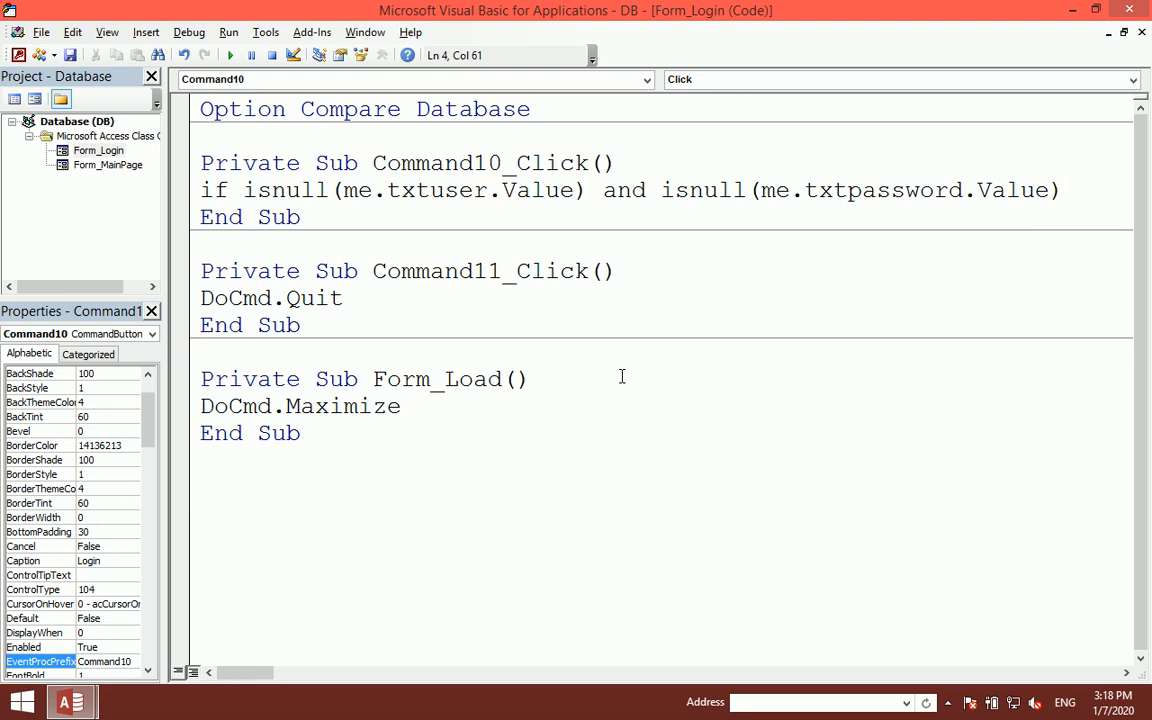
{"action": "type", "text": " then"}
{"action": "key", "text": "Return"}
- Add MsgBox "Type a User Name and Password", vbInformation, "User&Password" and close with End If
{"action": "type", "text": "msgbox("}
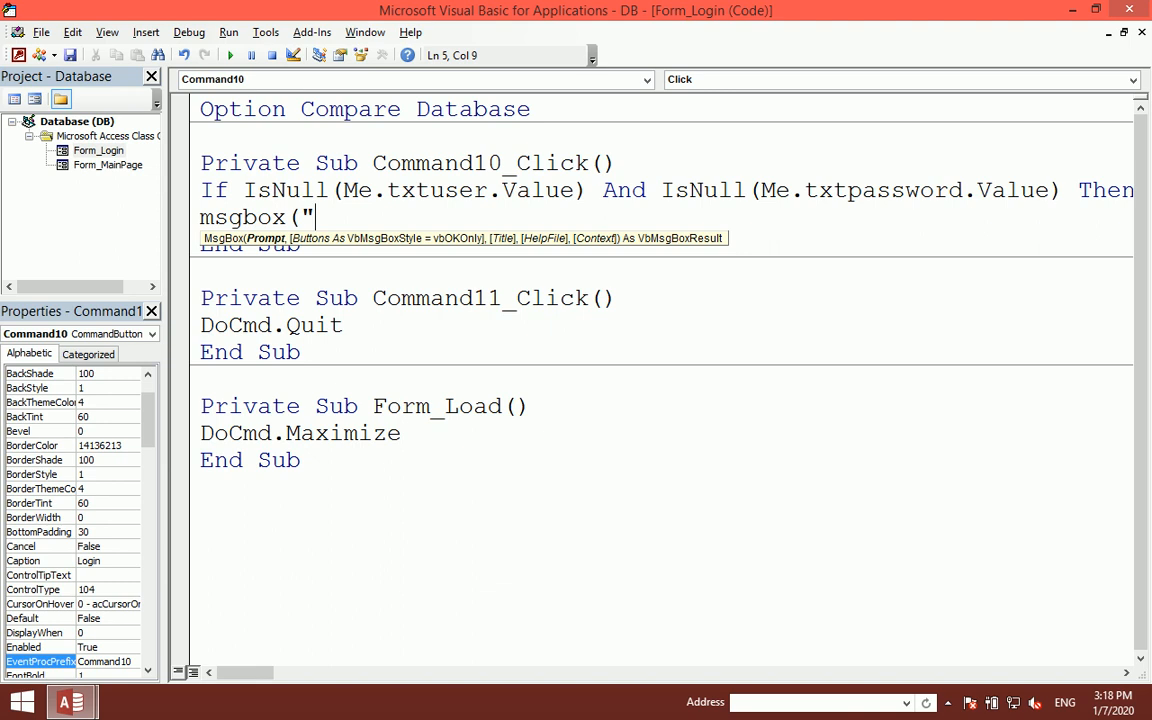
{"action": "type", "text": "\"Type a u"}
{"action": "key", "text": "BackSpace"}
{"action": "type", "text": "User name"}
{"action": "key", "text": "BackSpace"}
{"action": "key", "text": "BackSpace"}
{"action": "key", "text": "BackSpace"}
{"action": "key", "text": "BackSpace"}
{"action": "key", "text": "BackSpace"}
{"action": "type", "text": "Name "}
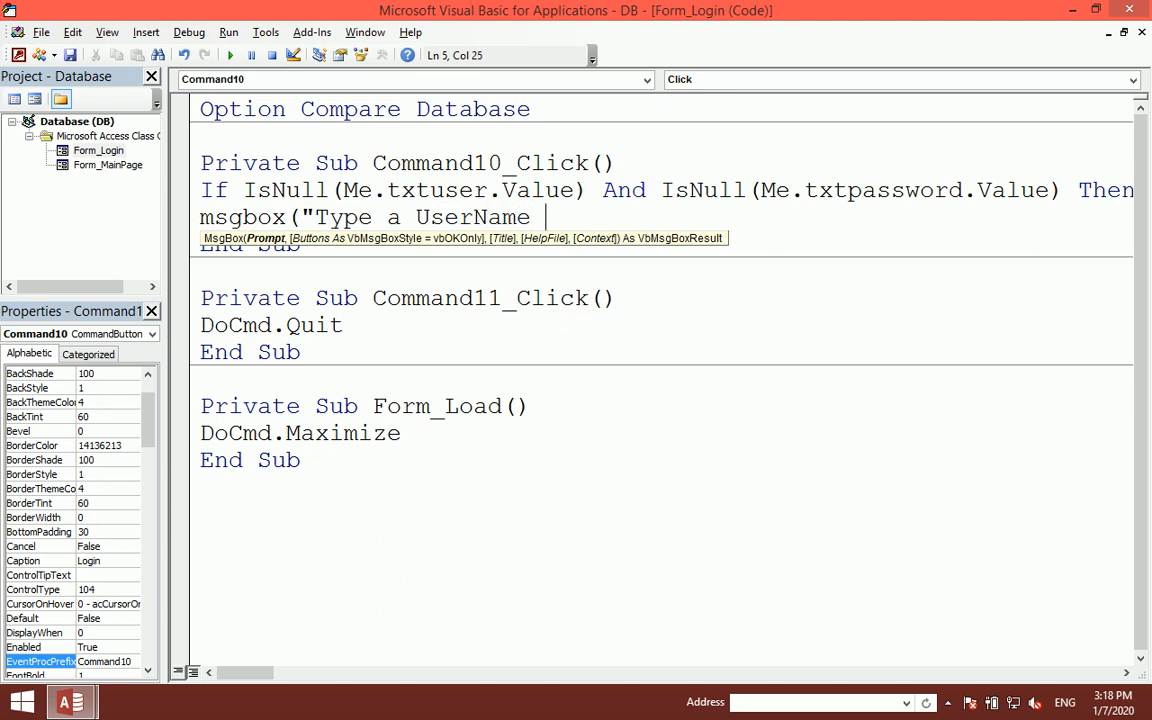
{"action": "type", "text": "and Password"}
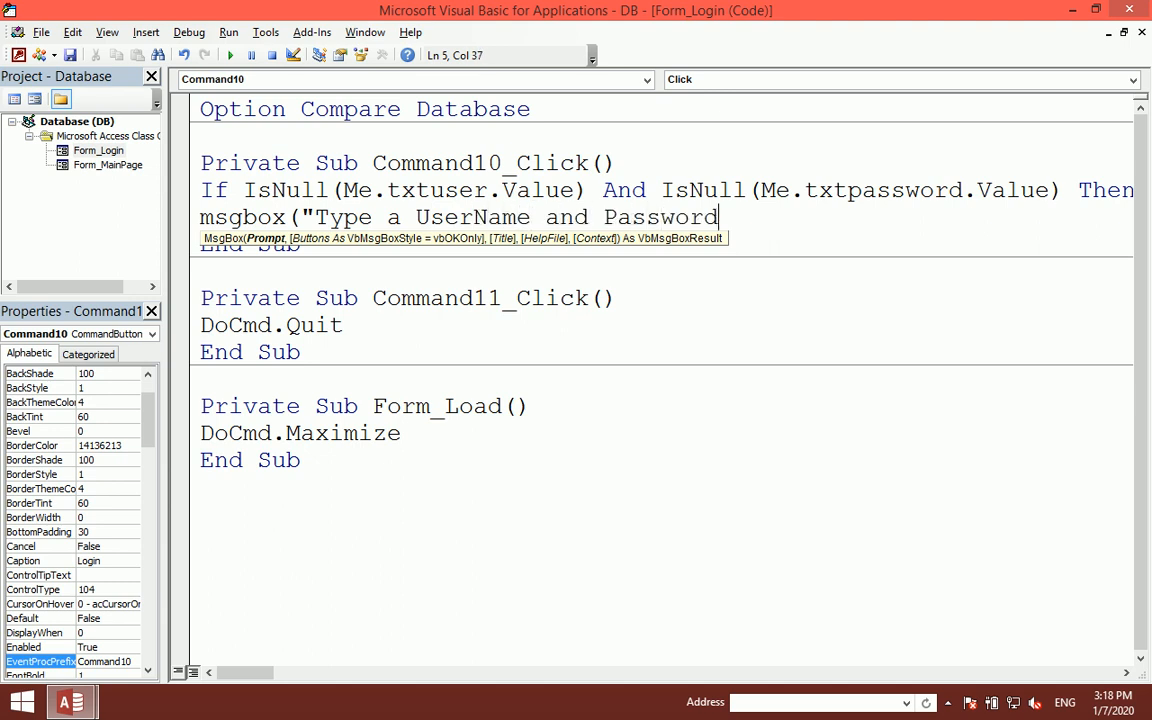
{"action": "type", "text": "\"),vbin"}
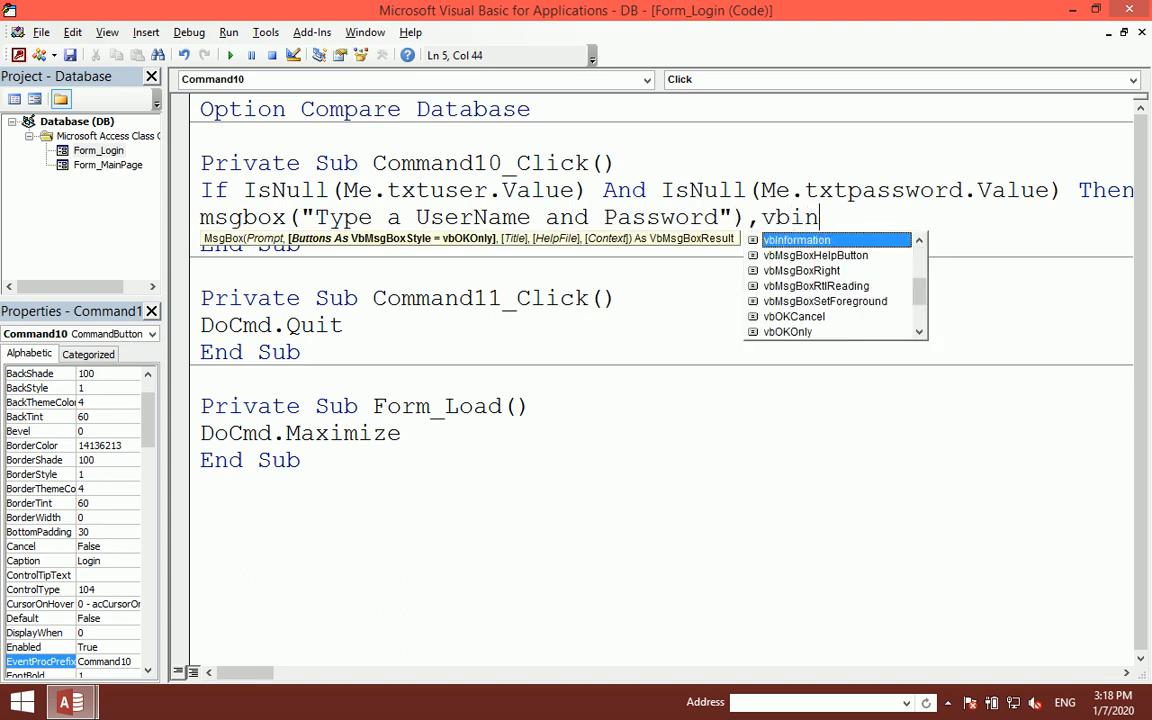
{"action": "key", "text": "Tab"}
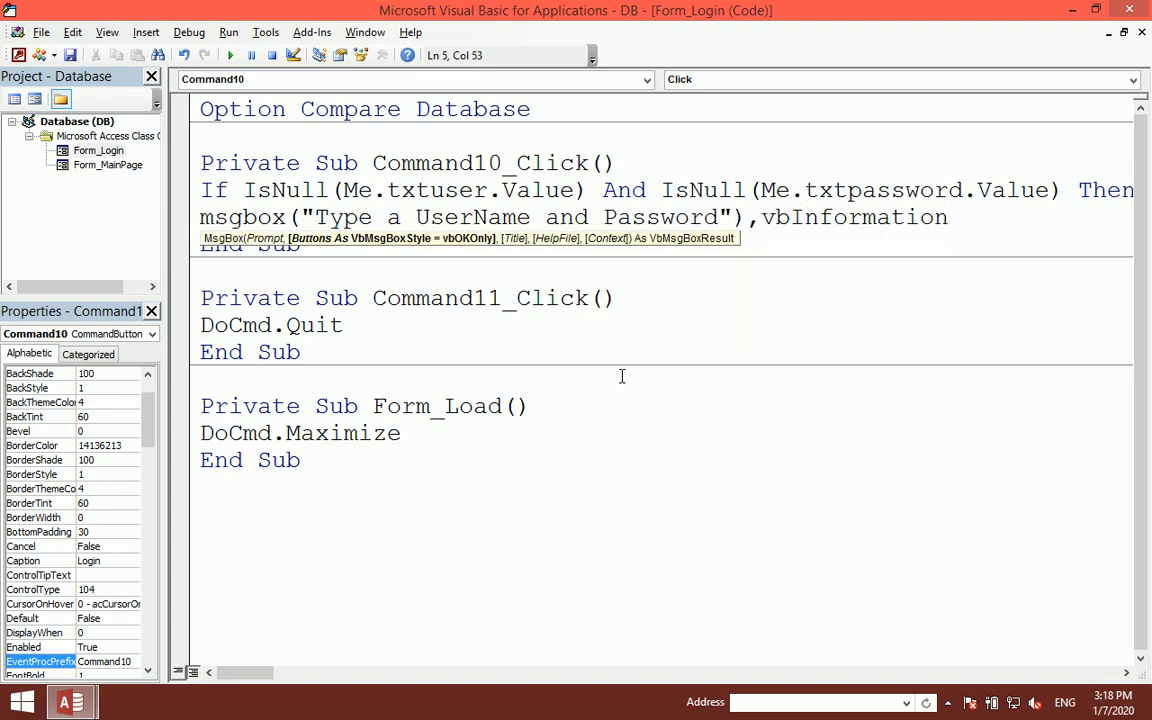
{"action": "type", "text": ",\""}
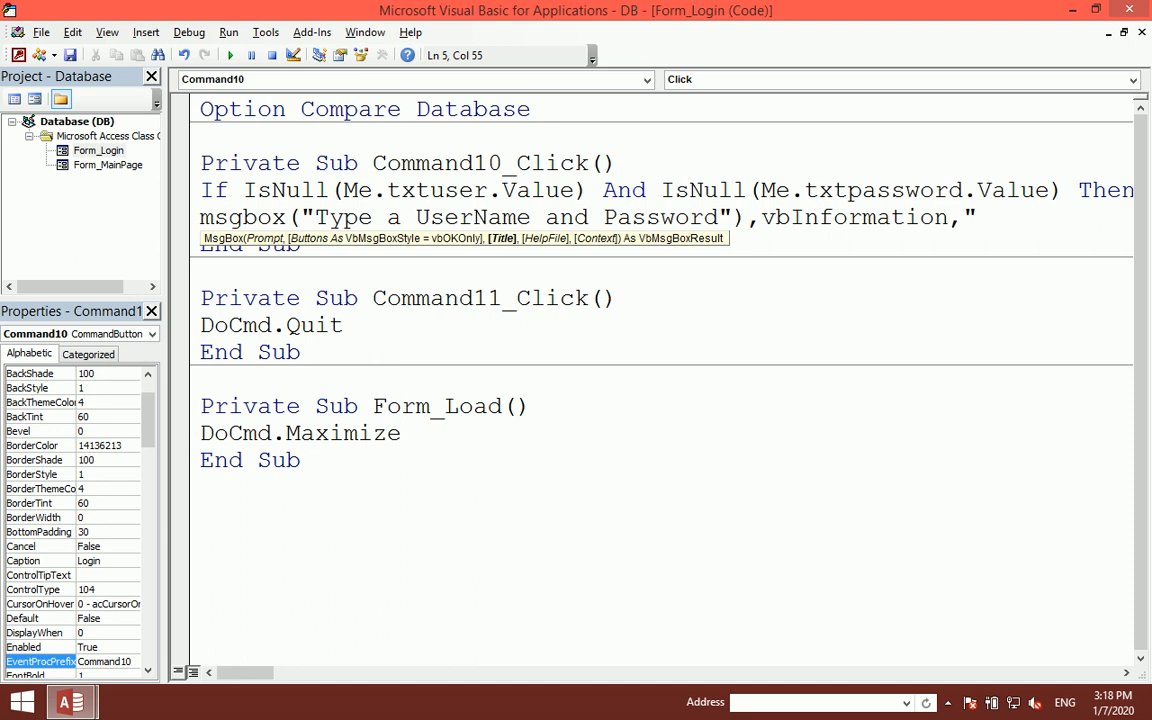
{"action": "type", "text": "P"}
{"action": "key", "text": "BackSpace"}
{"action": "type", "text": "User&Passw"}
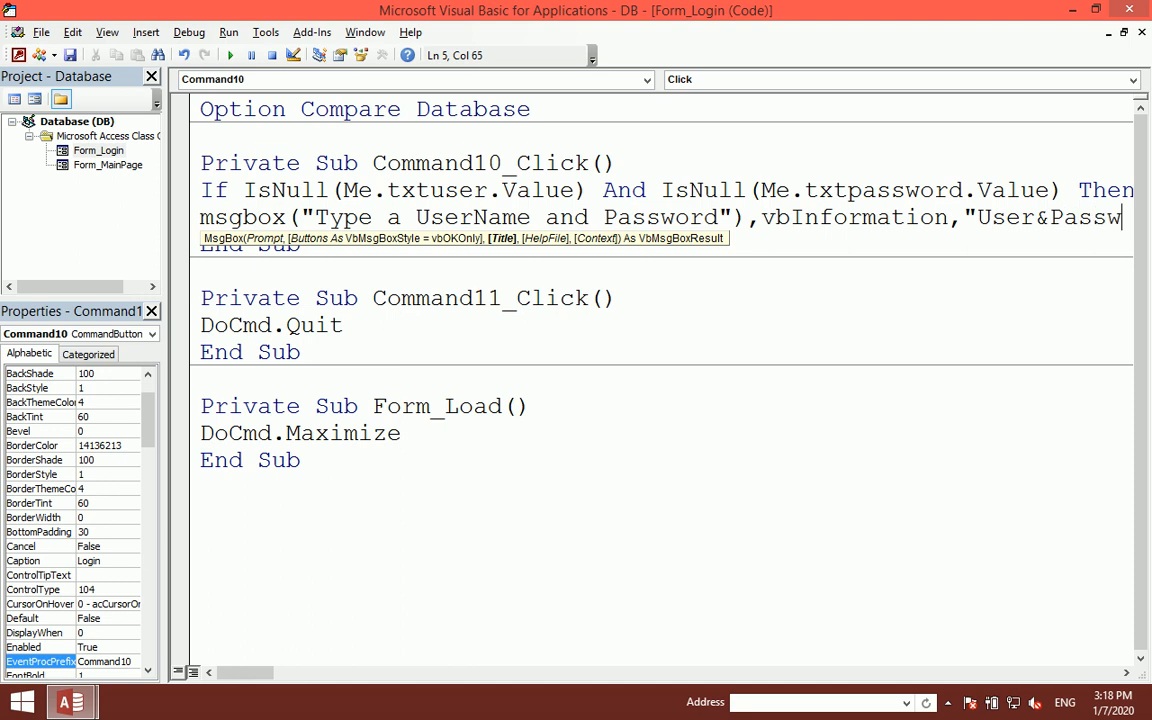
{"action": "type", "text": "ord"}
{"action": "key", "text": "Return"}
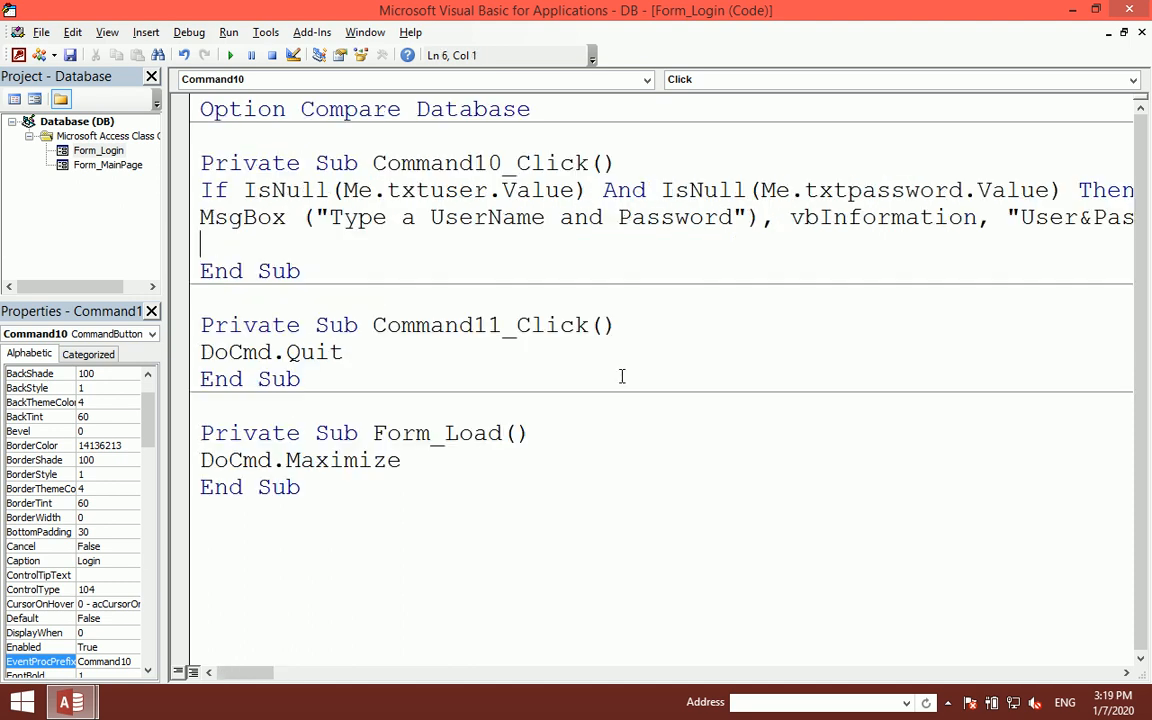
{"action": "key", "text": "Return"}
{"action": "key", "text": "Return"}
{"action": "type", "text": "endif"}
{"action": "key", "text": "Up"}
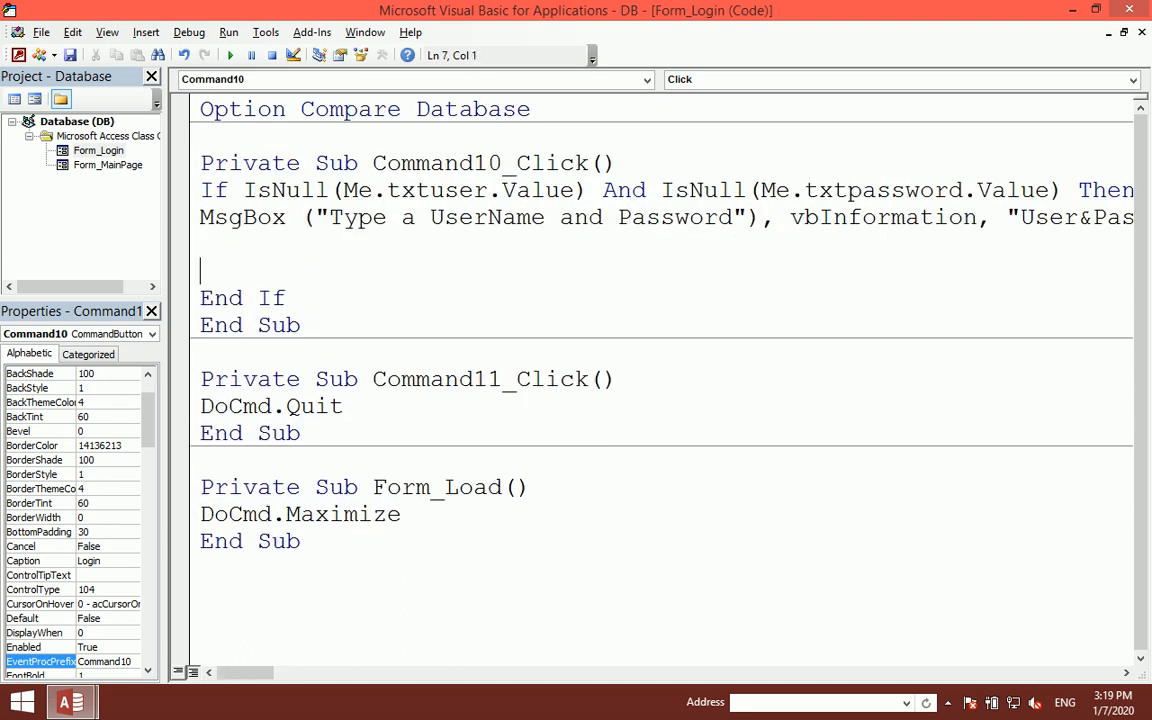
- Close the VBA editor and the Login design view, then open the Login form
{"action": "left_click", "coordinate": [1127, 11]}
{"action": "left_click", "coordinate": [1141, 139]}
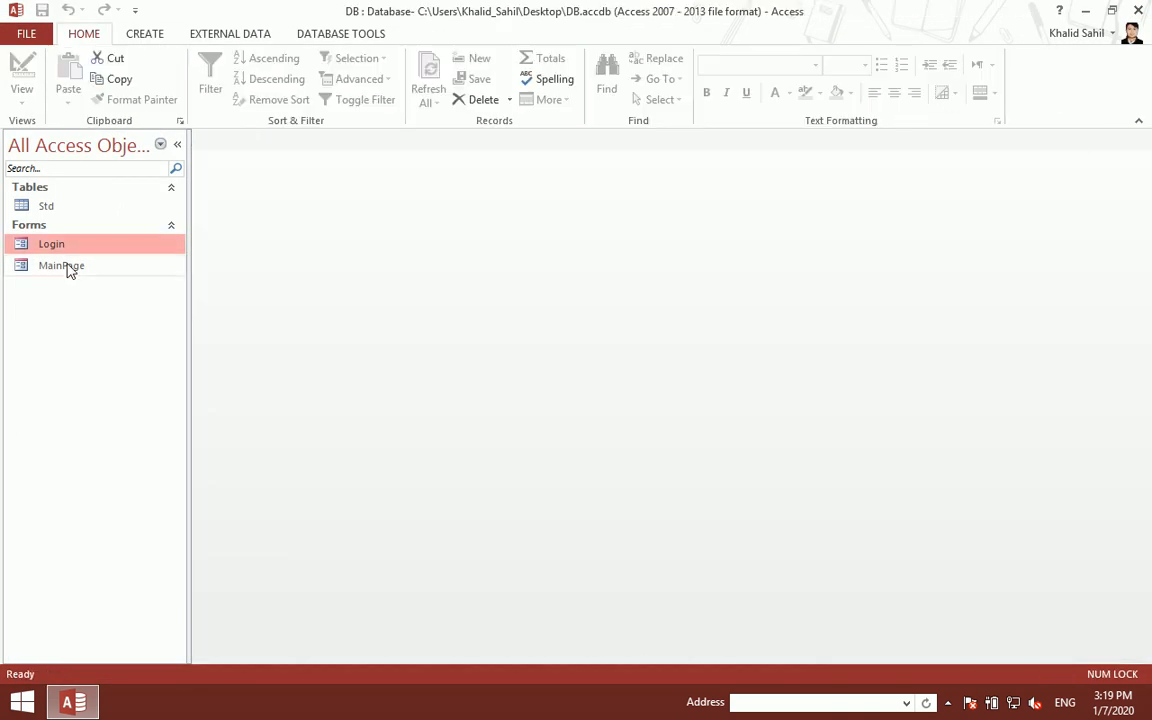
{"action": "double_click", "coordinate": [66, 246]}
{"action": "key", "text": "XF86AudioLowerVolume"}
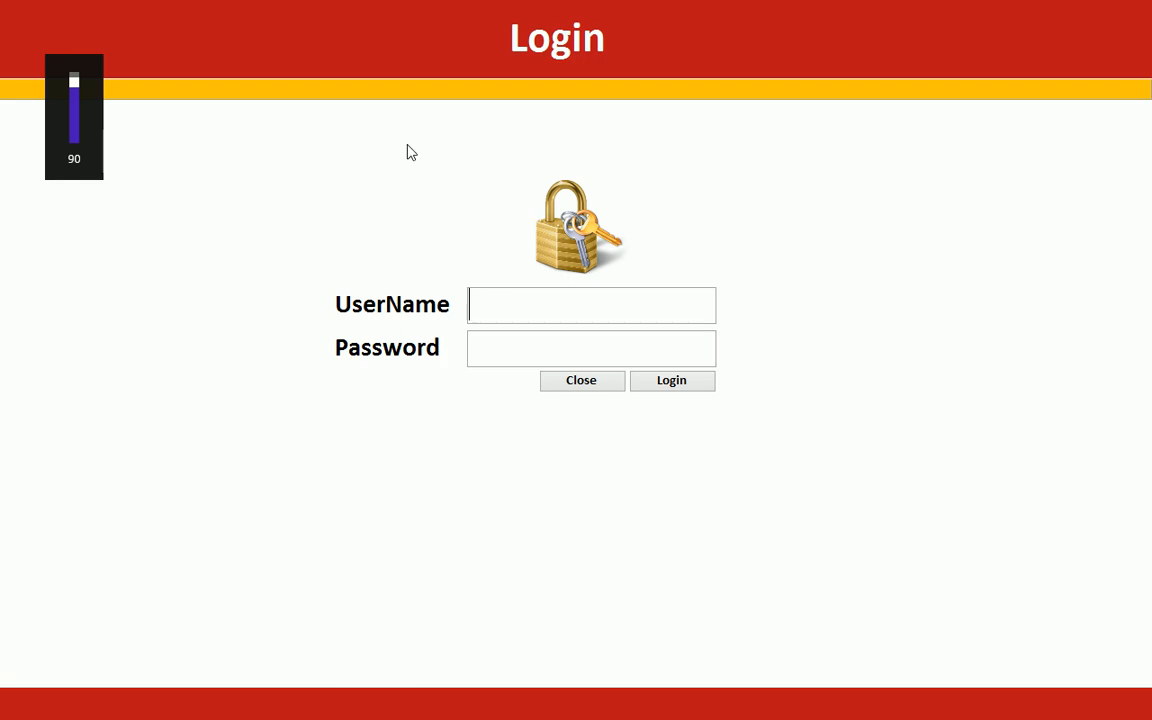
- Press Login with empty fields several times, dismissing the 'Type a UserName and Password' message each time
{"action": "left_click", "coordinate": [663, 384]}
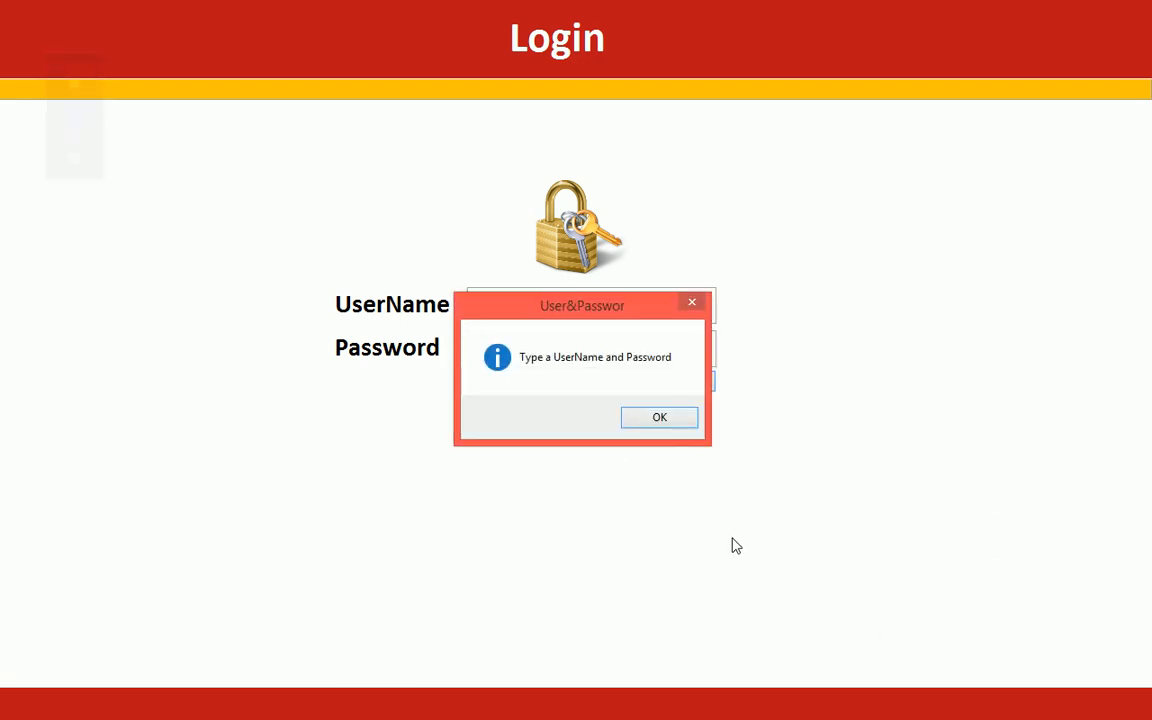
{"action": "left_click_drag", "start_coordinate": [556, 308], "coordinate": [617, 214]}
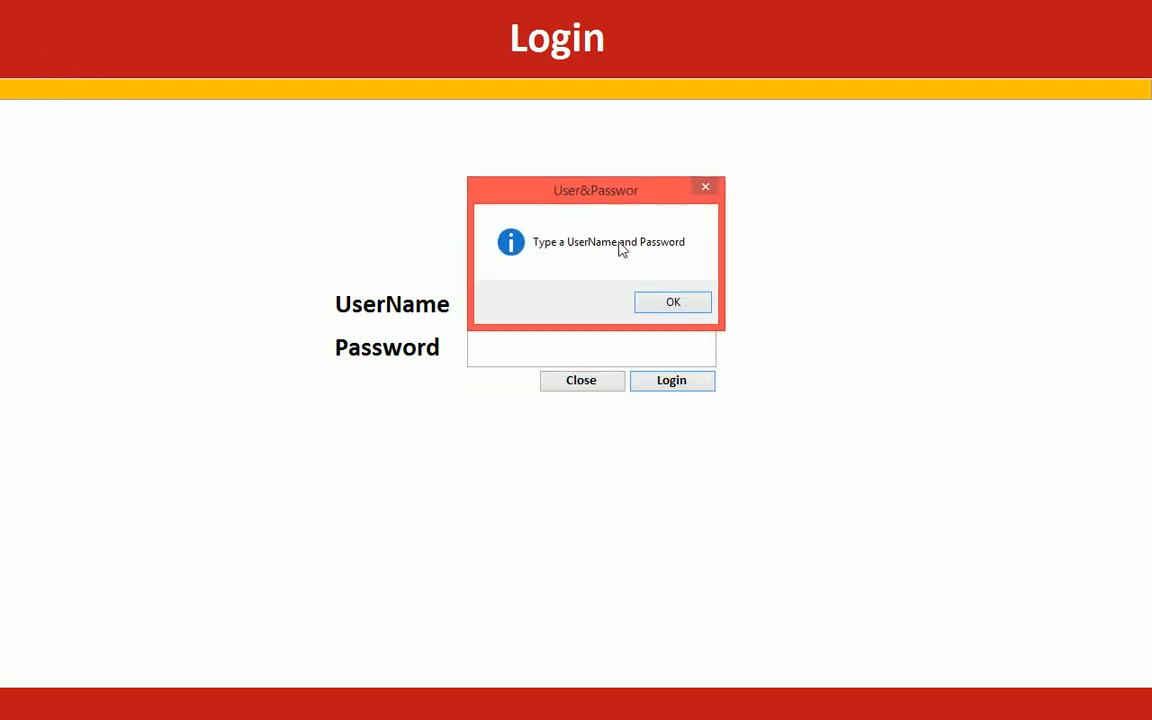
{"action": "left_click", "coordinate": [676, 302]}
{"action": "left_click", "coordinate": [694, 379]}
{"action": "left_click", "coordinate": [648, 420]}
{"action": "left_click", "coordinate": [673, 388]}
{"action": "left_click", "coordinate": [658, 420]}
{"action": "left_click", "coordinate": [668, 386]}
{"action": "left_click", "coordinate": [655, 418]}
{"action": "left_click", "coordinate": [535, 292]}
{"action": "right_click", "coordinate": [834, 242]}
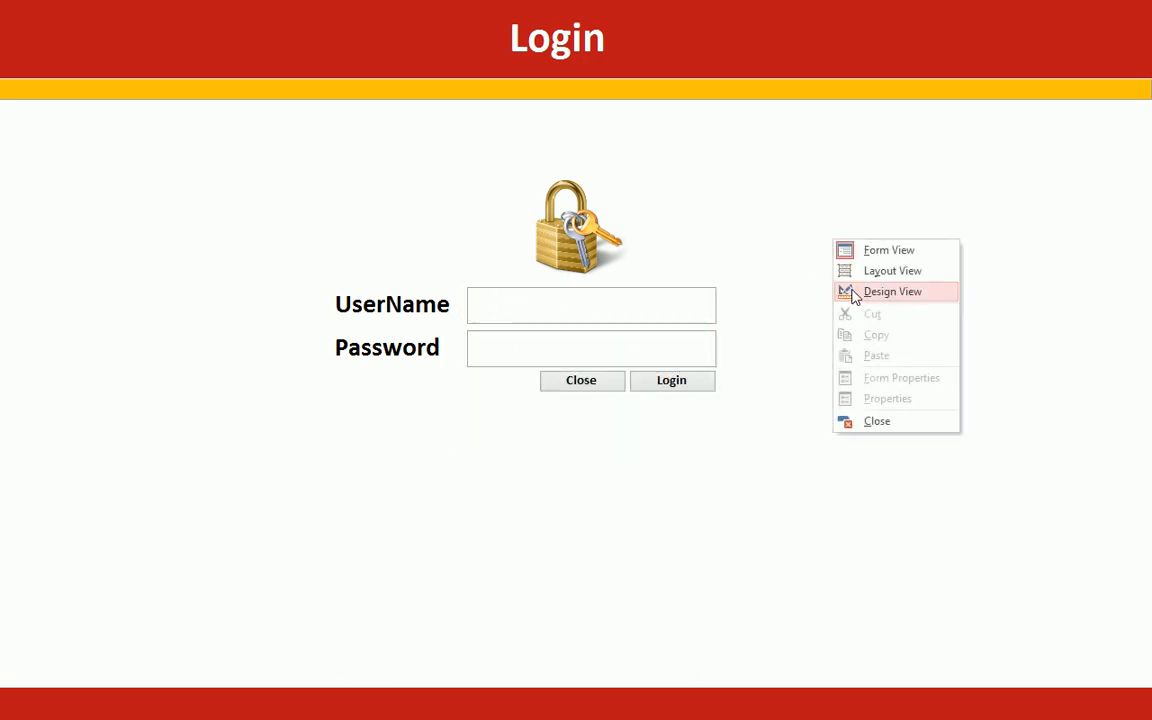
- In the Login button's click code, add Me.txtuser.SetFocus after the empty-fields message
{"action": "left_click", "coordinate": [852, 292]}
{"action": "right_click", "coordinate": [858, 583]}
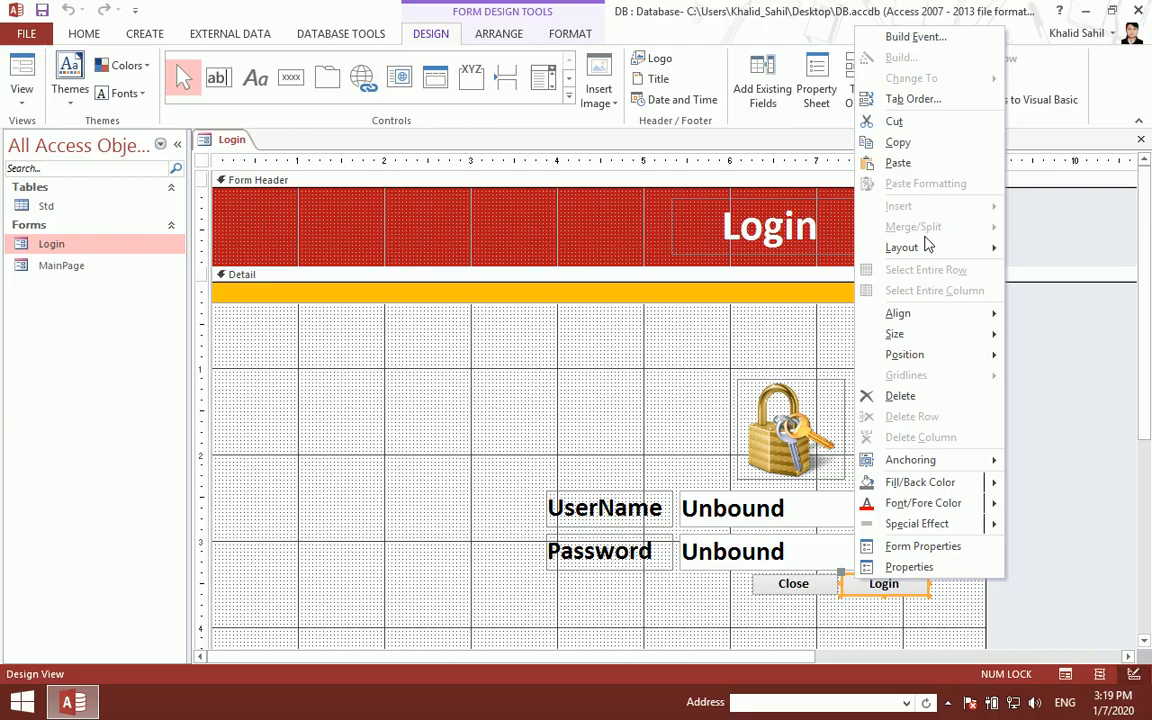
{"action": "left_click", "coordinate": [912, 37]}
{"action": "type", "text": "me.txtuser"}
{"action": "type", "text": ".ser"}
{"action": "key", "text": "Down"}
{"action": "key", "text": "Down"}
{"action": "key", "text": "Down"}
{"action": "key", "text": "Down"}
{"action": "key", "text": "Down"}
{"action": "key", "text": "Tab"}
{"action": "key", "text": "Up"}
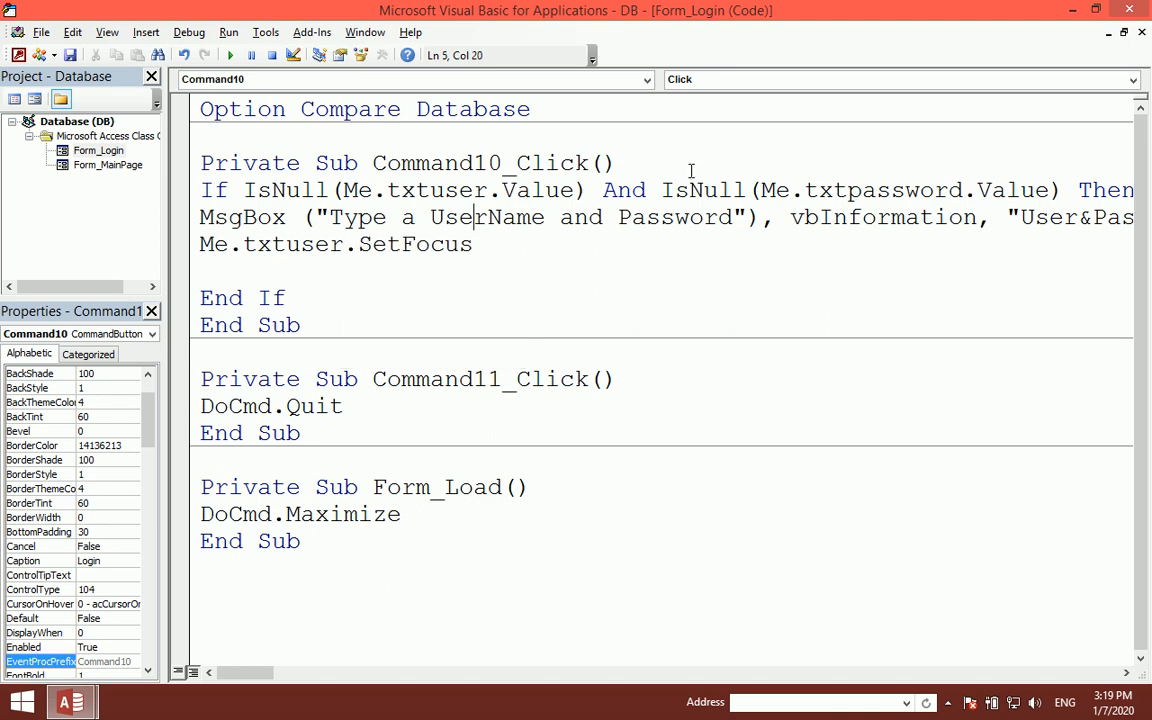
- Close the editor and design view, then retest Login with both fields empty
{"action": "left_click", "coordinate": [1131, 12]}
{"action": "left_click", "coordinate": [1139, 140]}
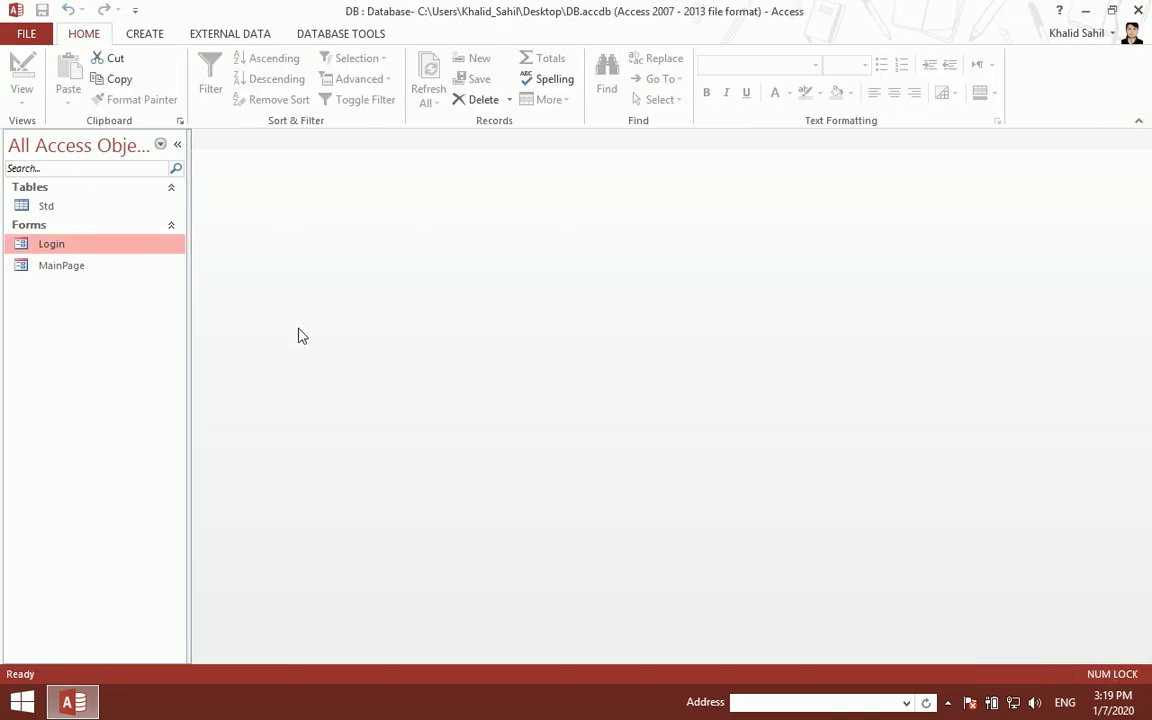
{"action": "double_click", "coordinate": [133, 250]}
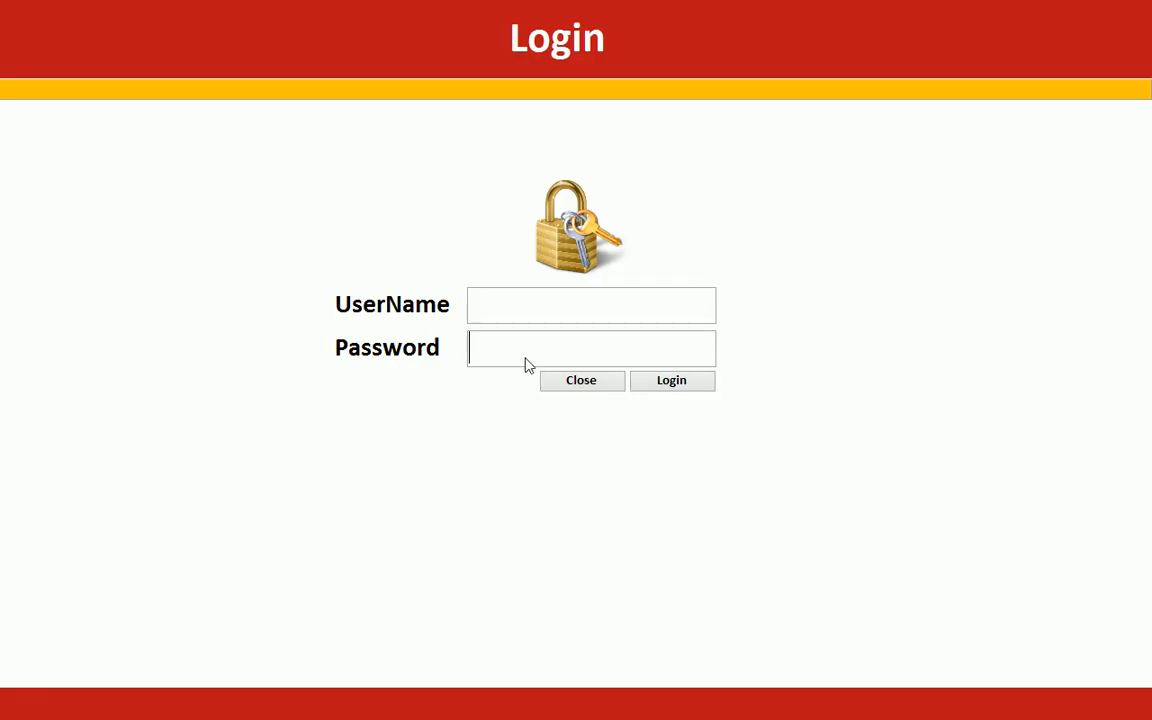
{"action": "left_click", "coordinate": [678, 384]}
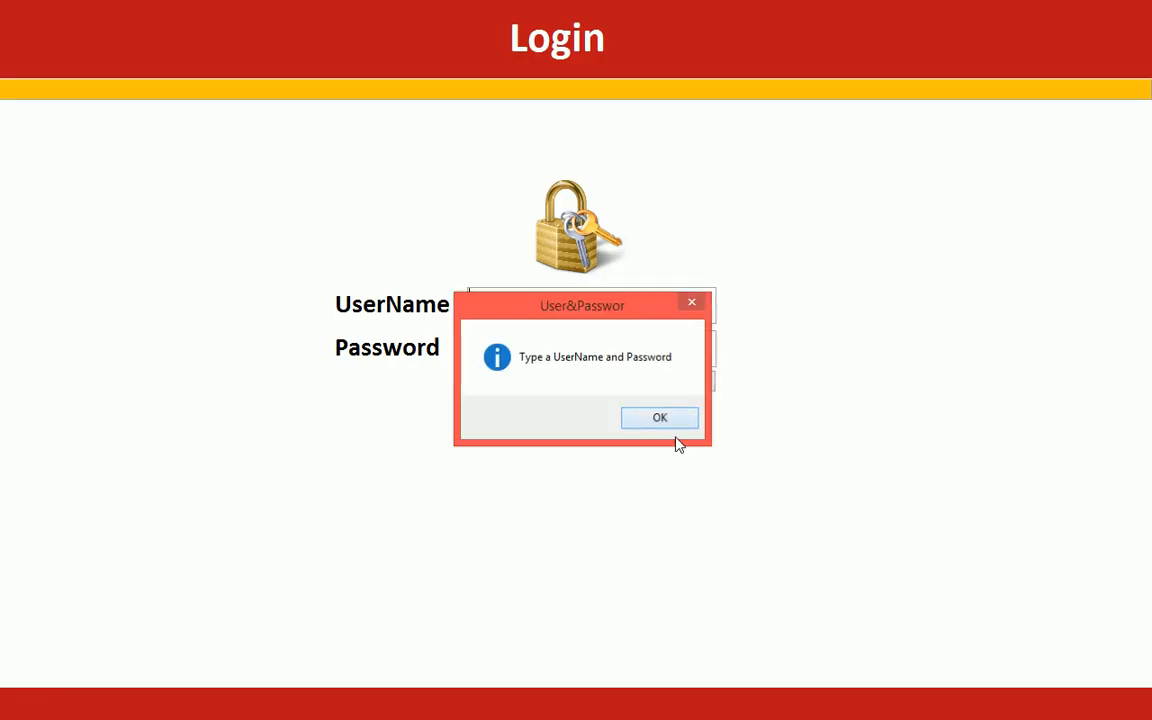
{"action": "left_click", "coordinate": [660, 418]}
- Return the Login form to Design View and reopen the Login button's click event code
{"action": "right_click", "coordinate": [829, 253]}
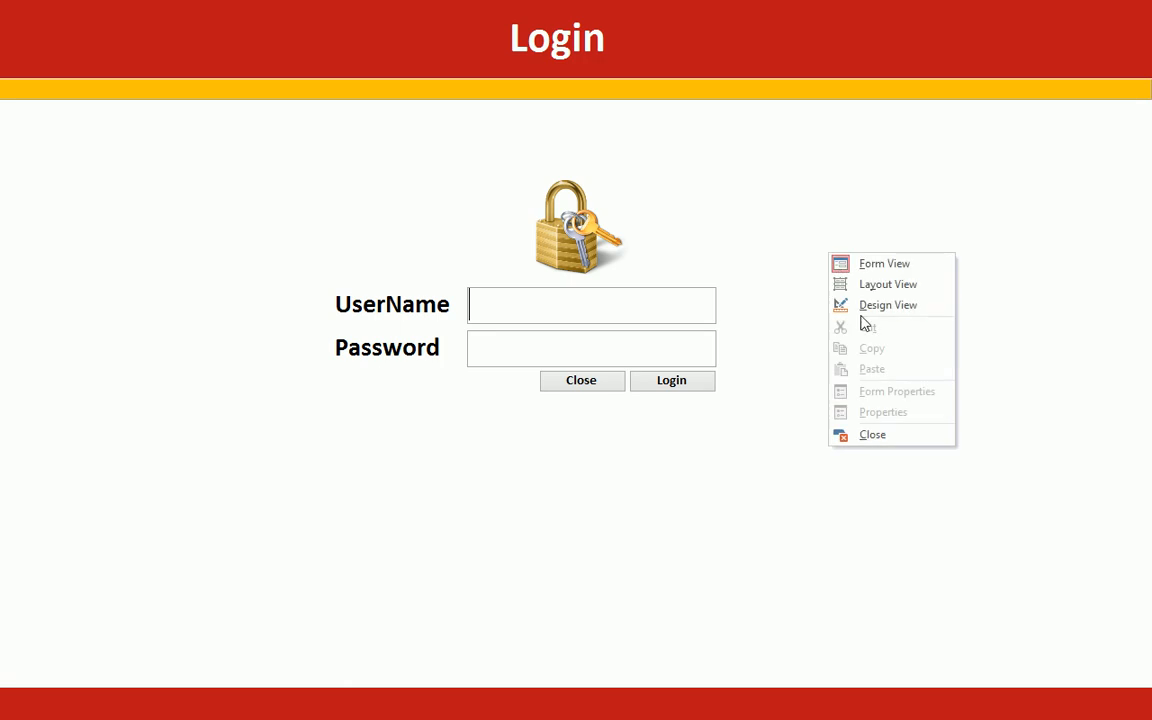
{"action": "left_click", "coordinate": [862, 303]}
{"action": "right_click", "coordinate": [905, 588]}
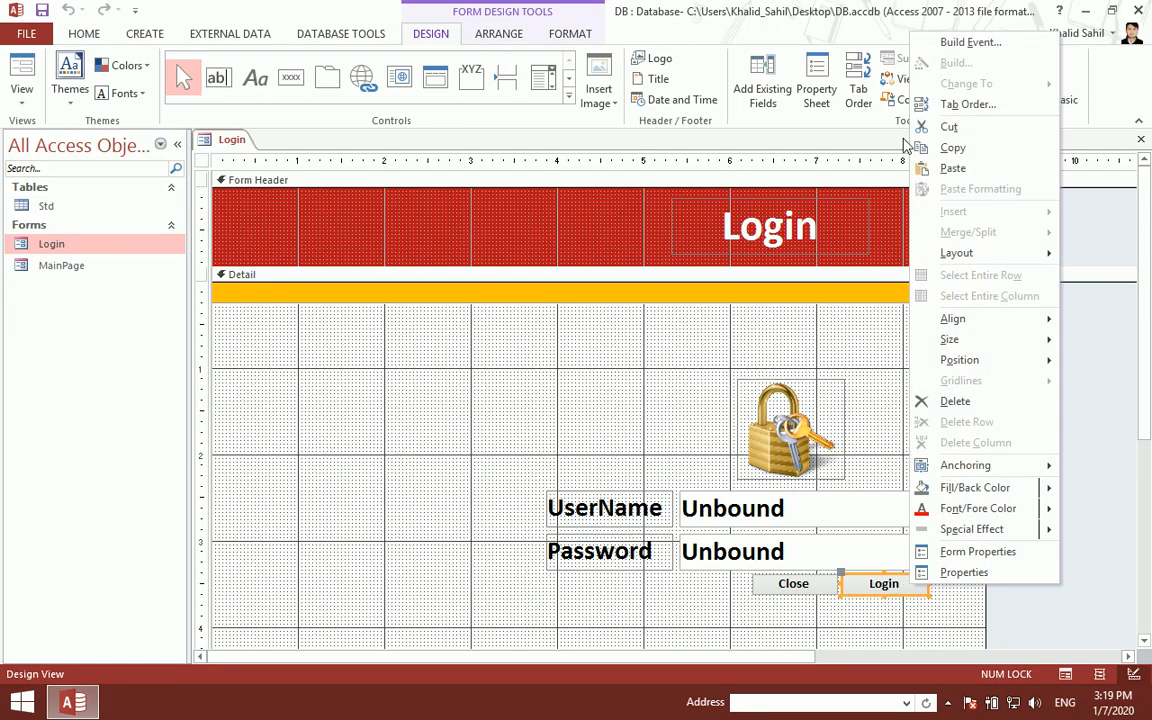
{"action": "left_click", "coordinate": [965, 41]}
{"action": "left_click", "coordinate": [221, 269]}
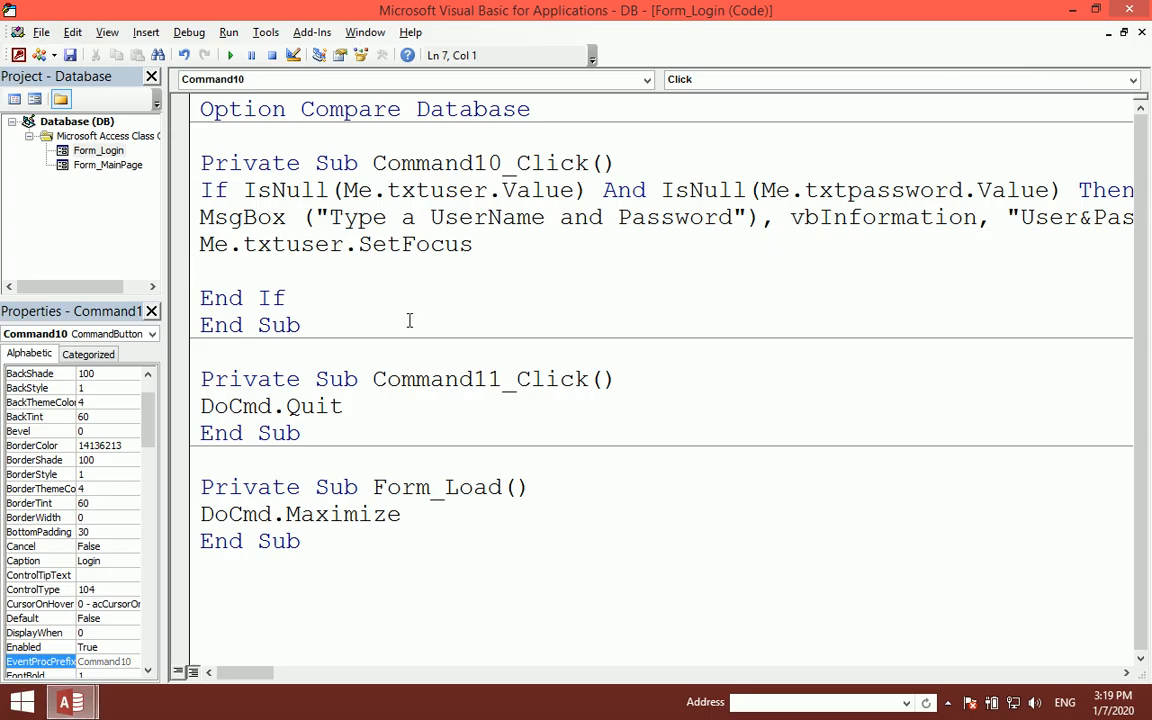
- Add the line ElseIf IsNull(Me.txtuser.Value) Then below the SetFocus statement
{"action": "type", "text": "elseif isnull("}
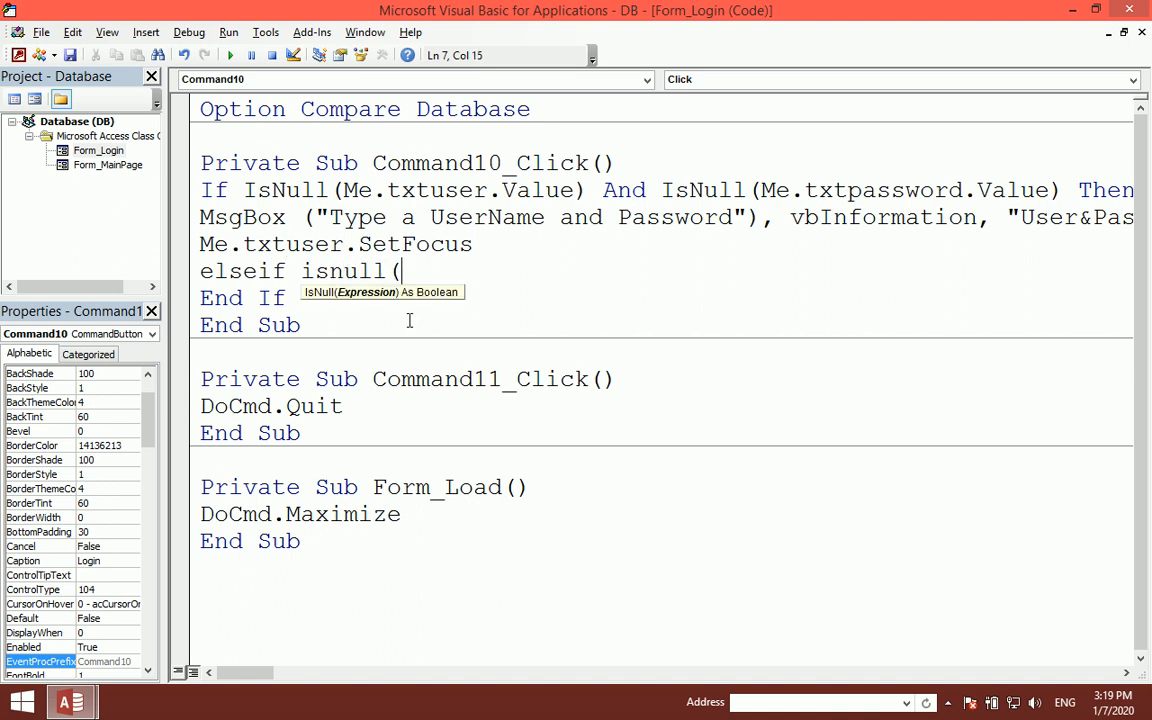
{"action": "type", "text": "me.txt"}
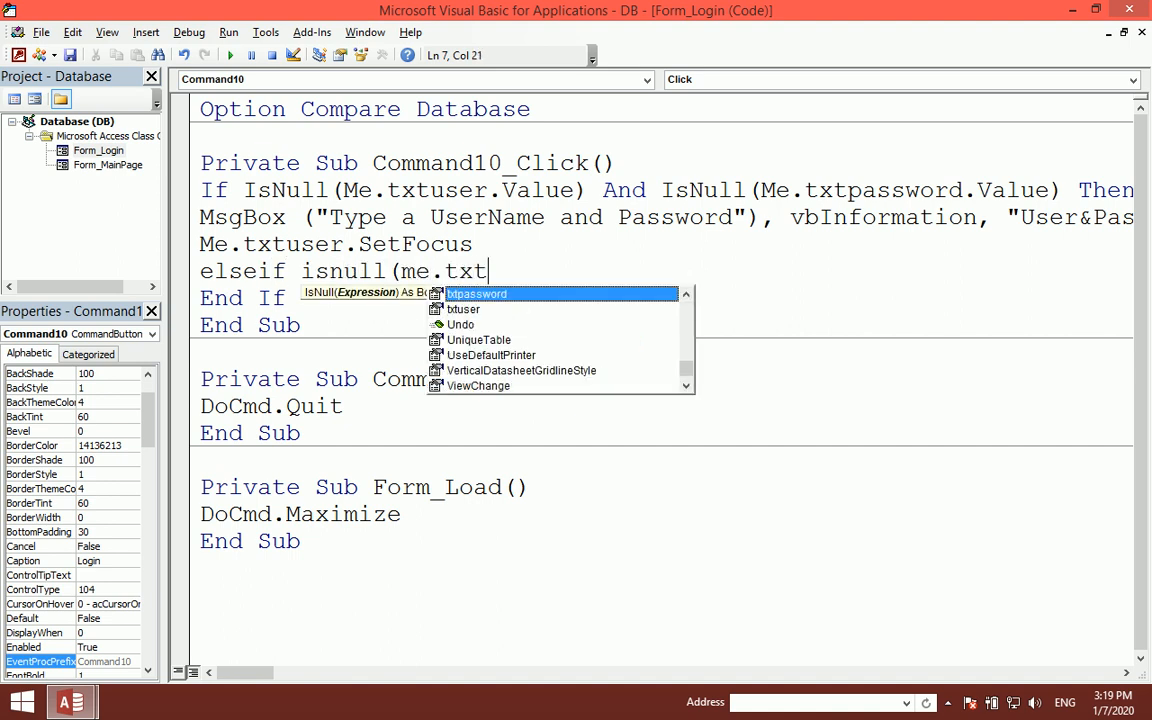
{"action": "type", "text": "user.value="}
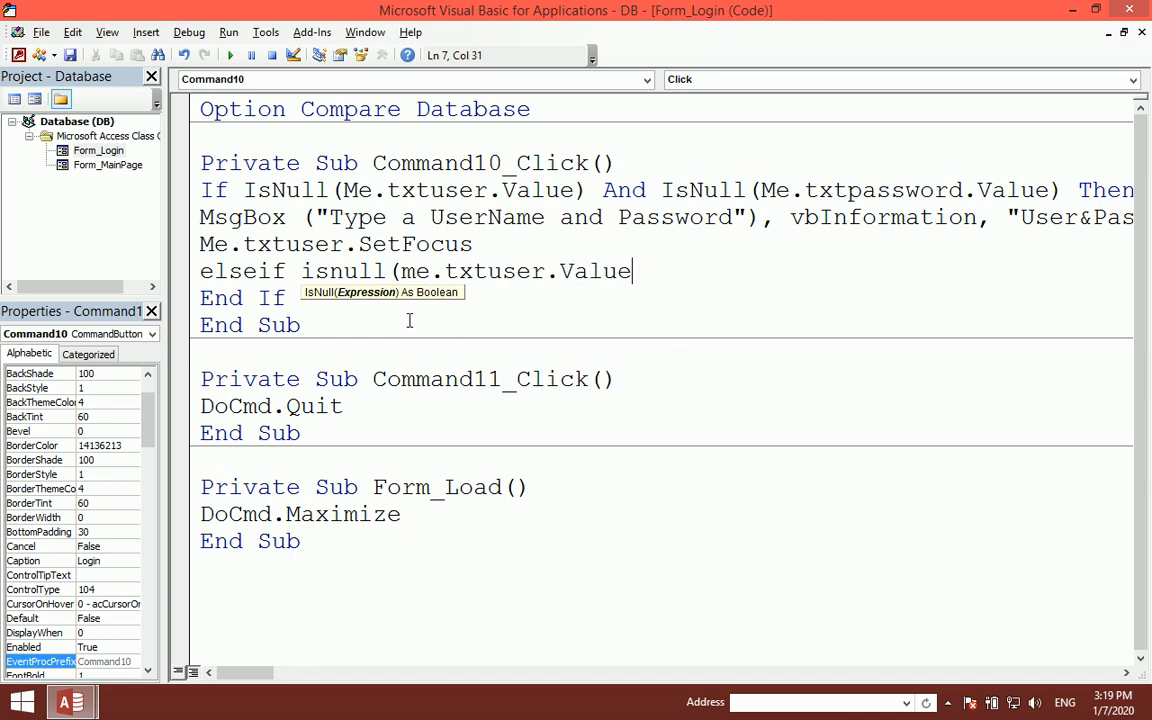
{"action": "key", "text": "BackSpace"}
{"action": "type", "text": ")"}
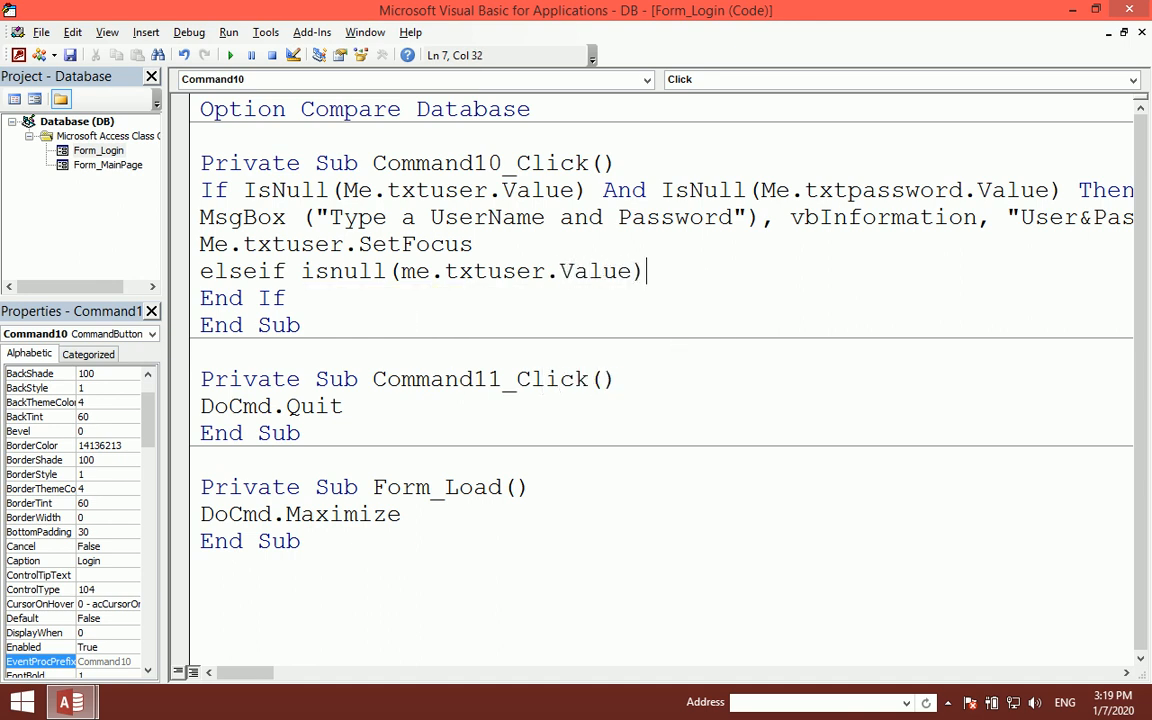
{"action": "type", "text": " then"}
{"action": "key", "text": "Return"}
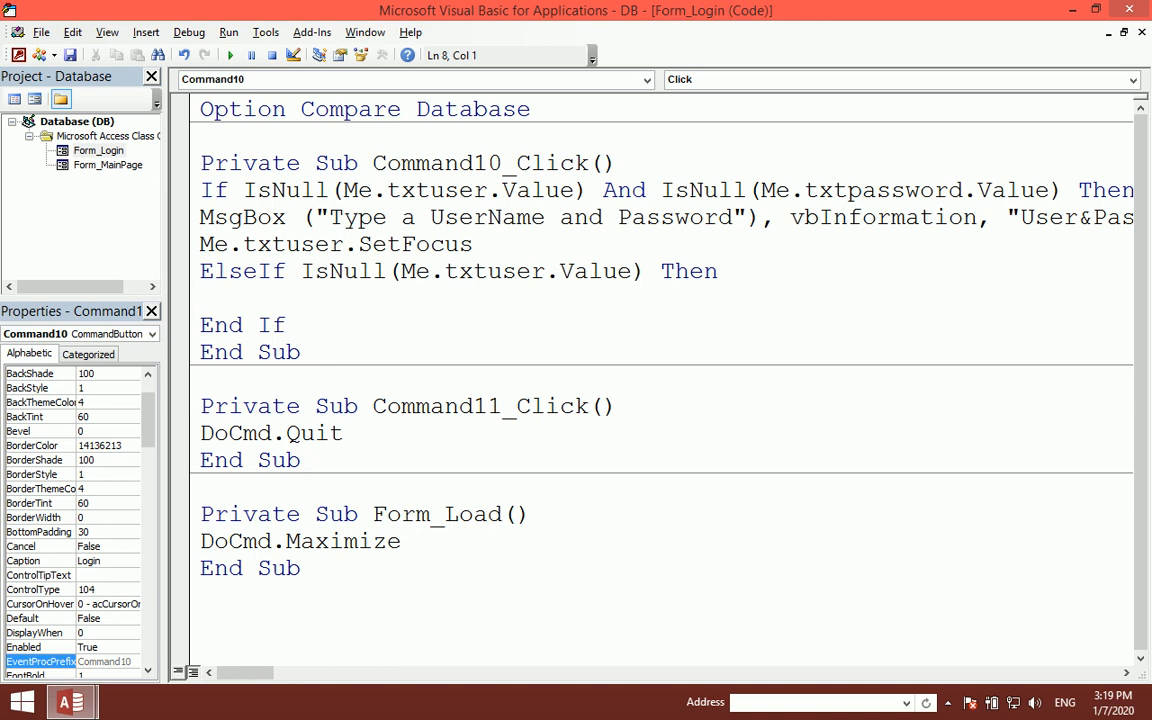
- Under it, add MsgBox ("Type The UserName"), vbInformation, "Type User"
{"action": "type", "text": "msgbox"}
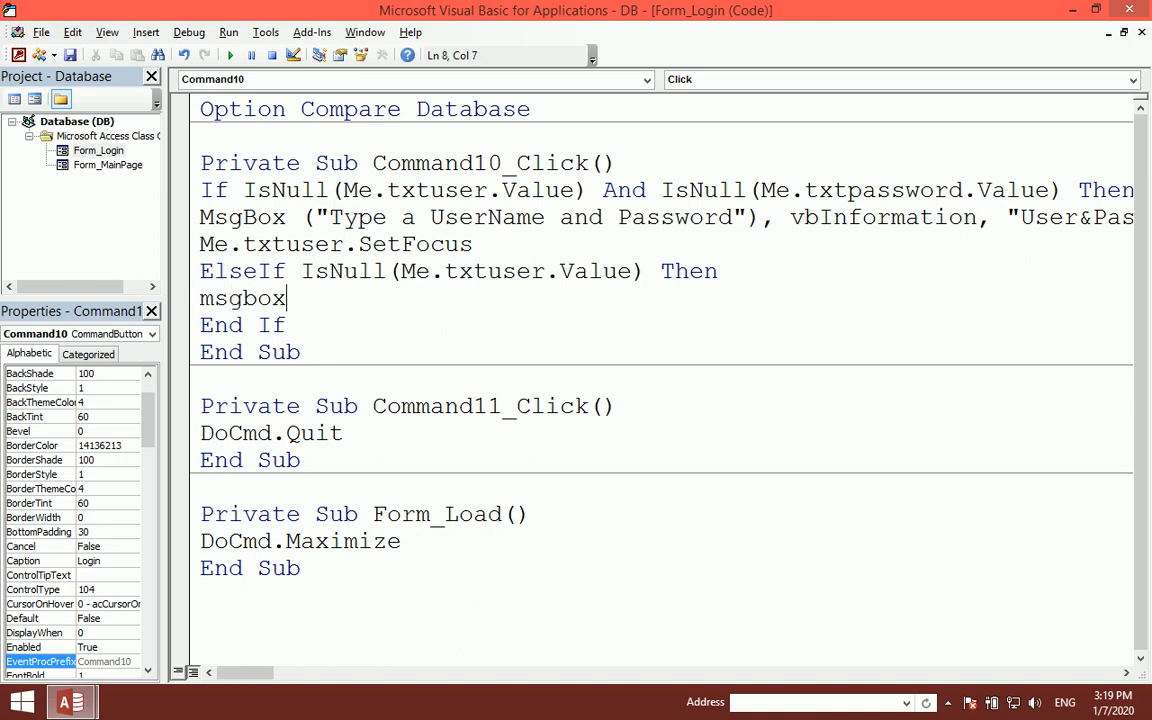
{"action": "type", "text": "(\"Type a"}
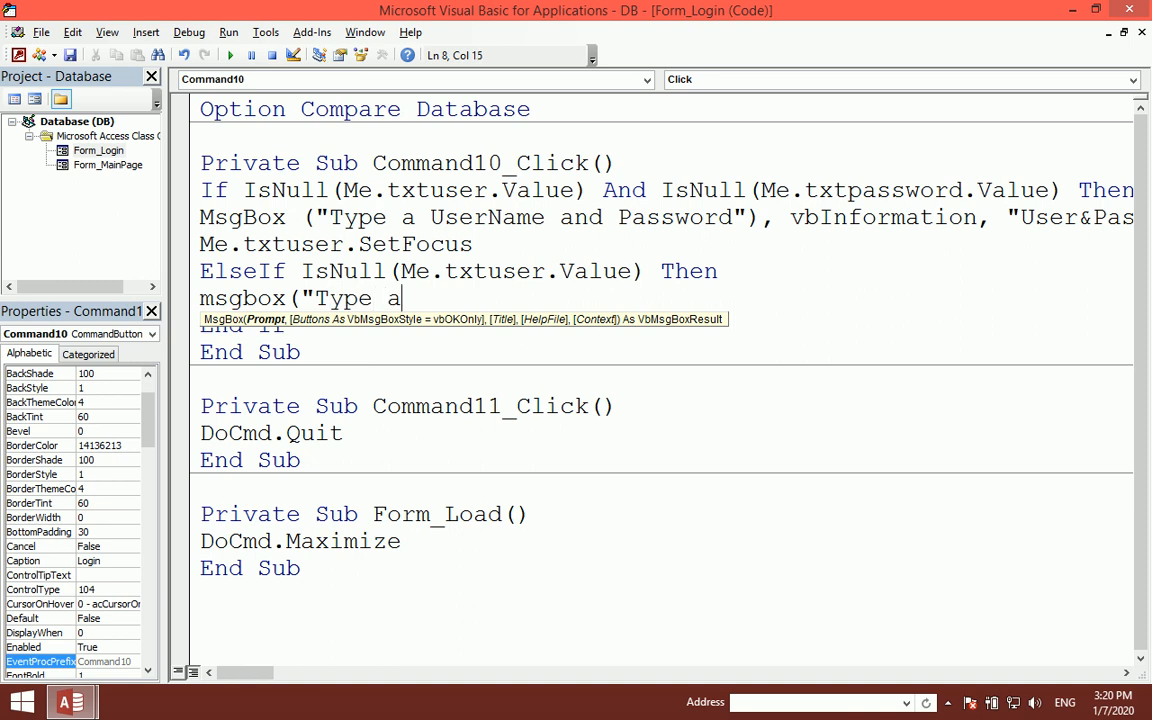
{"action": "type", "text": " User"}
{"action": "key", "text": "BackSpace"}
{"action": "key", "text": "BackSpace"}
{"action": "key", "text": "BackSpace"}
{"action": "key", "text": "BackSpace"}
{"action": "type", "text": "The UserName"}
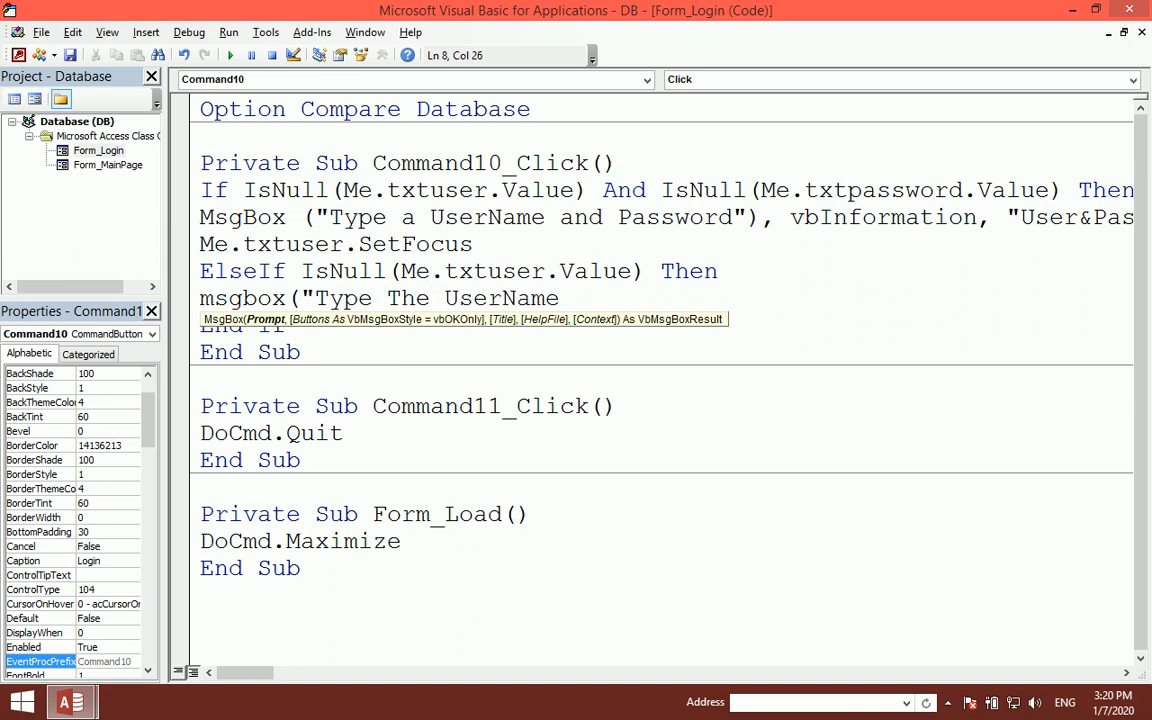
{"action": "type", "text": "\"),vn"}
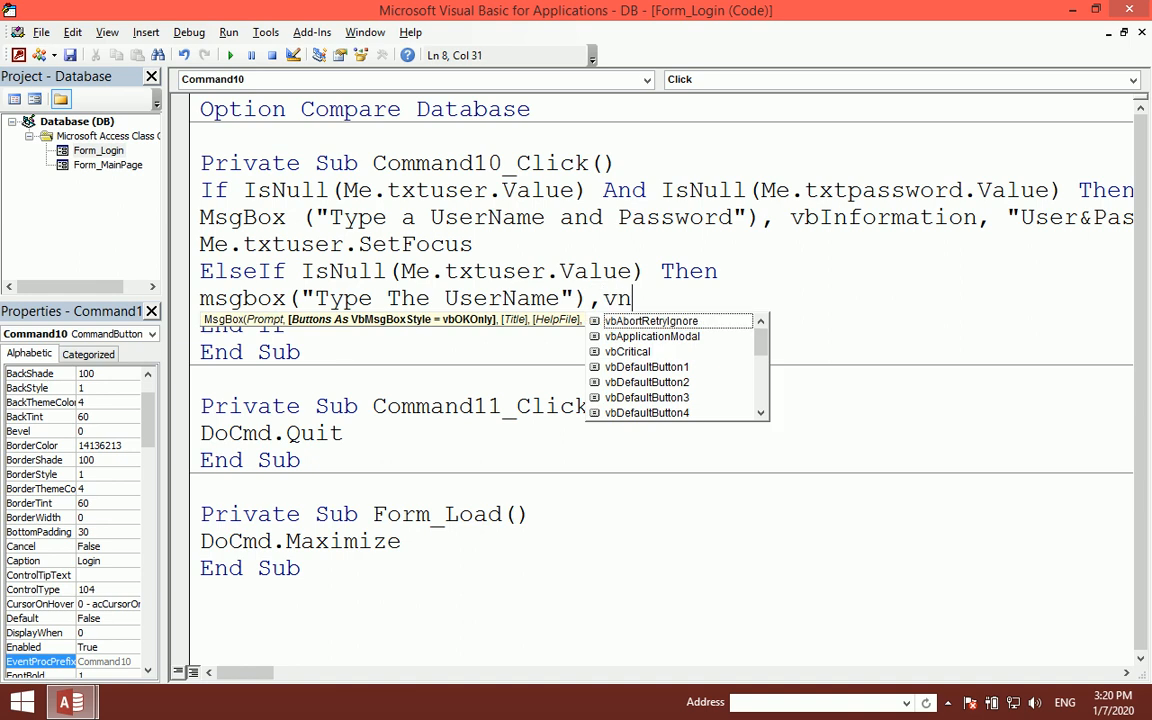
{"action": "key", "text": "BackSpace"}
{"action": "type", "text": "bin"}
{"action": "key", "text": "Tab"}
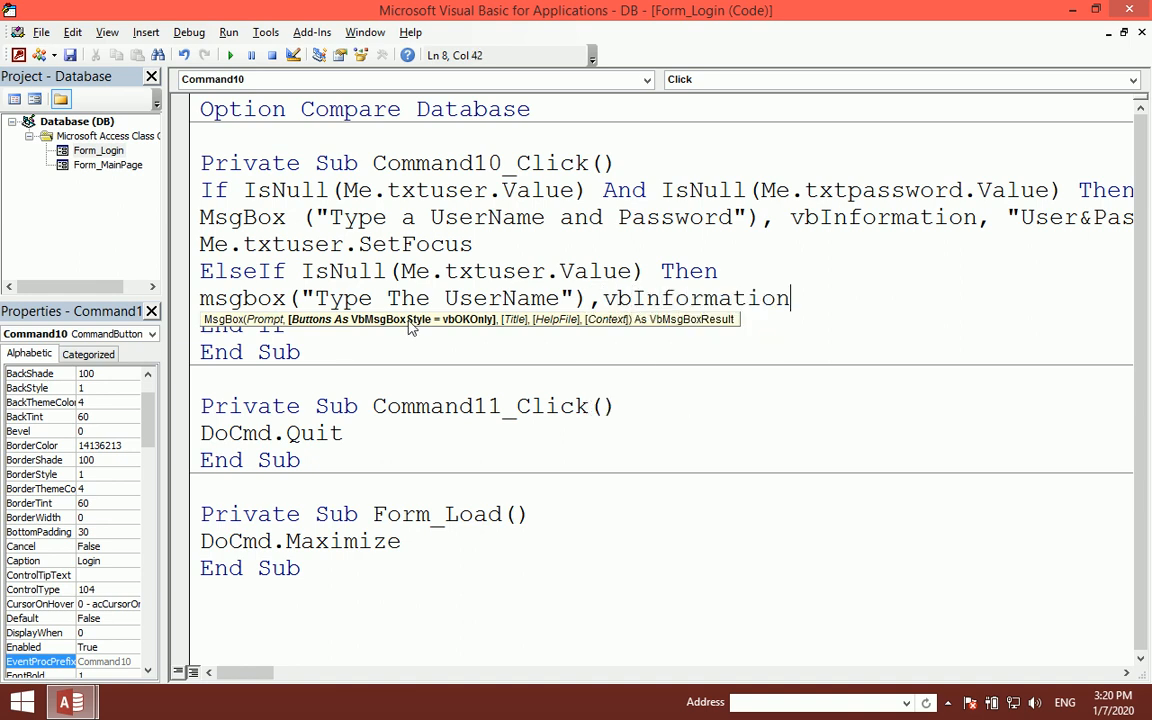
{"action": "type", "text": ",\"Type"}
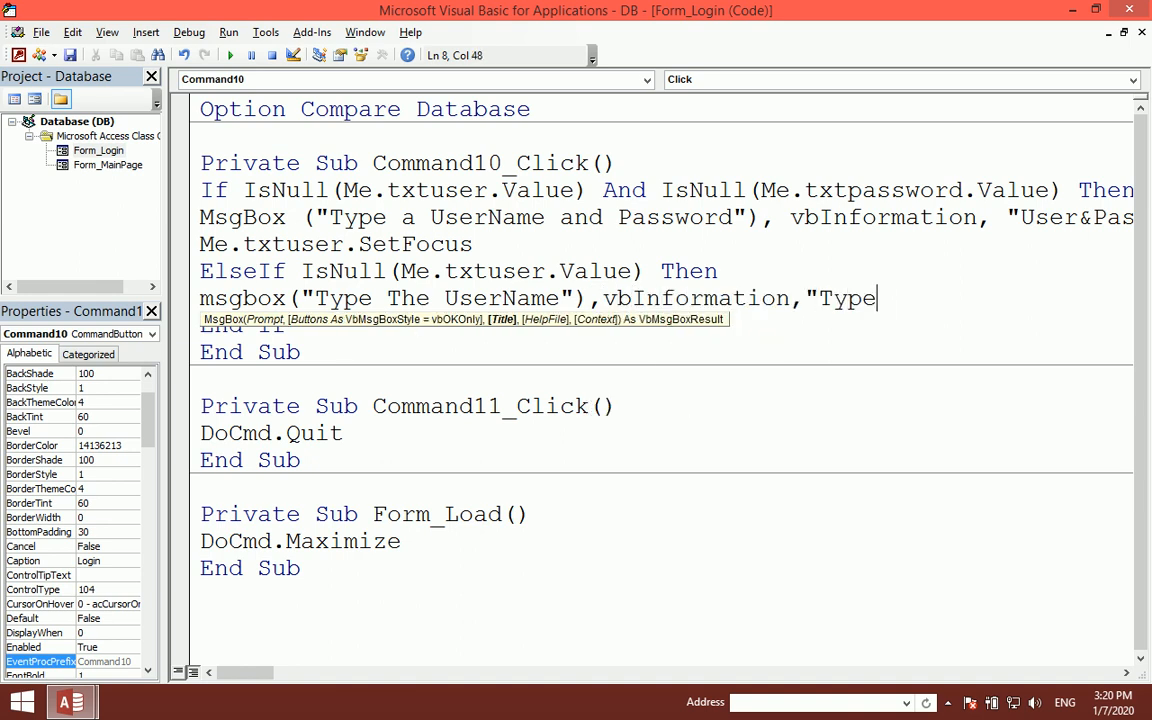
{"action": "type", "text": " User\")"}
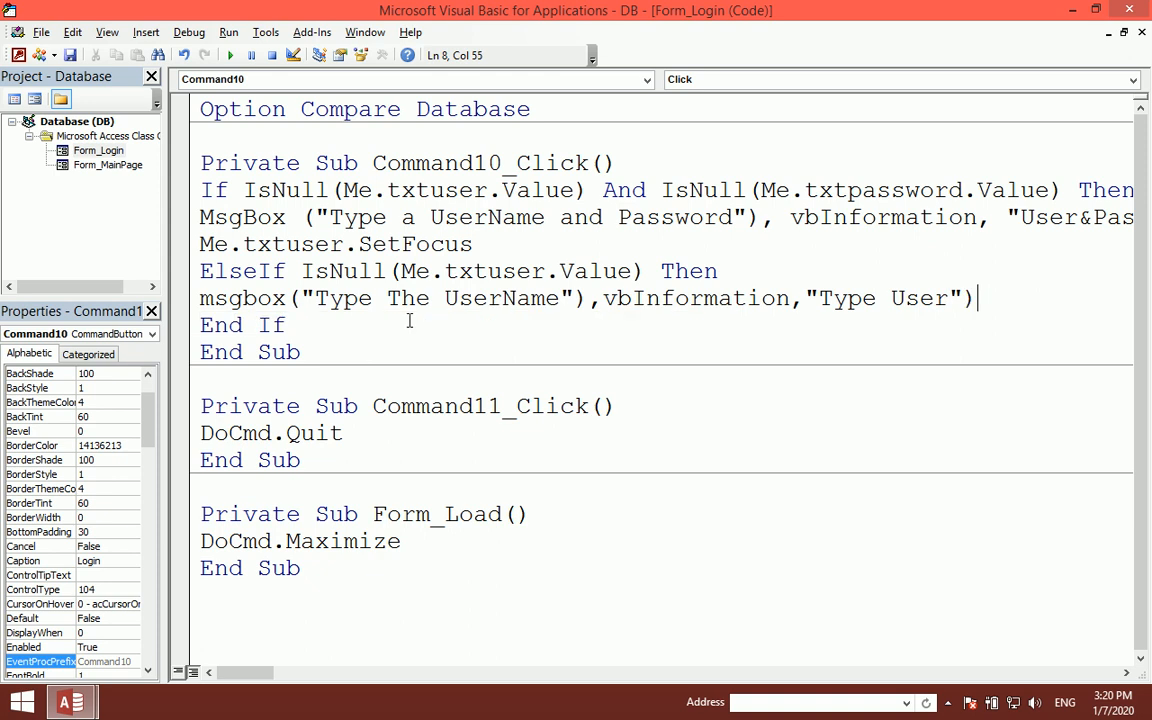
{"action": "key", "text": "BackSpace"}
- Reword the first message from "Type a" to "Type The"
{"action": "left_click", "coordinate": [418, 222]}
{"action": "key", "text": "BackSpace"}
{"action": "type", "text": "The"}
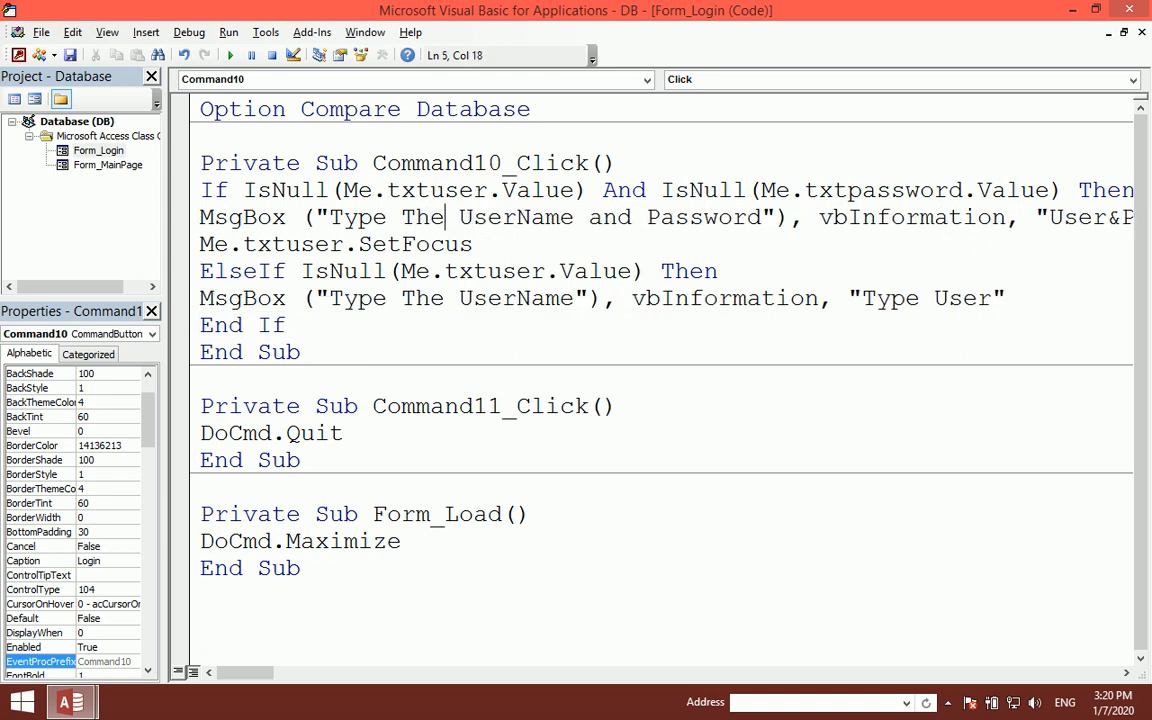
- Add Me.txtuser.SetFocus after the new "Type The UserName" message line
{"action": "left_click", "coordinate": [816, 300]}
{"action": "left_click", "coordinate": [1026, 305]}
{"action": "key", "text": "Return"}
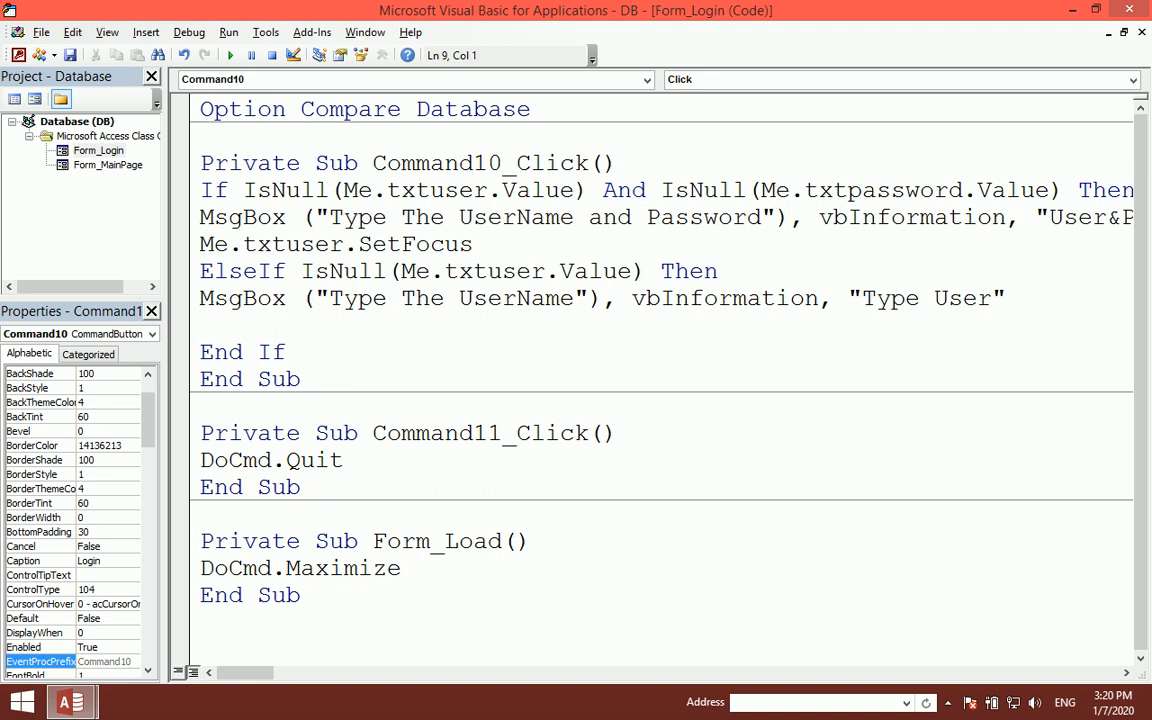
{"action": "type", "text": "me.te"}
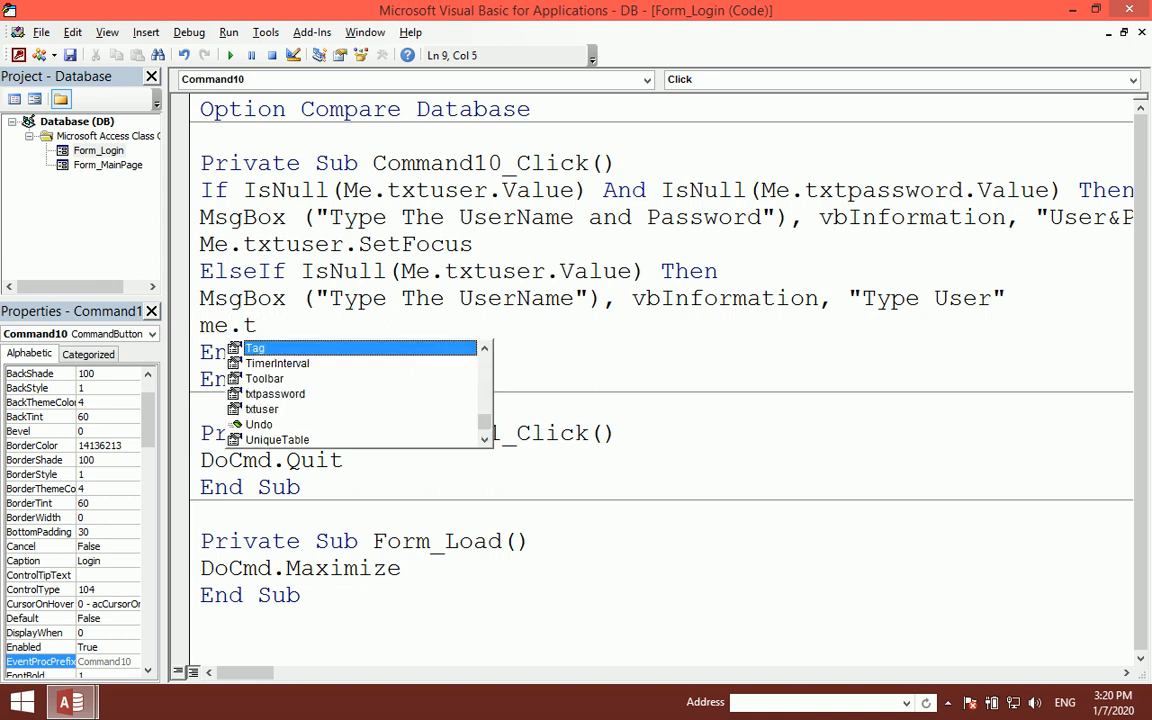
{"action": "key", "text": "BackSpace"}
{"action": "type", "text": "te"}
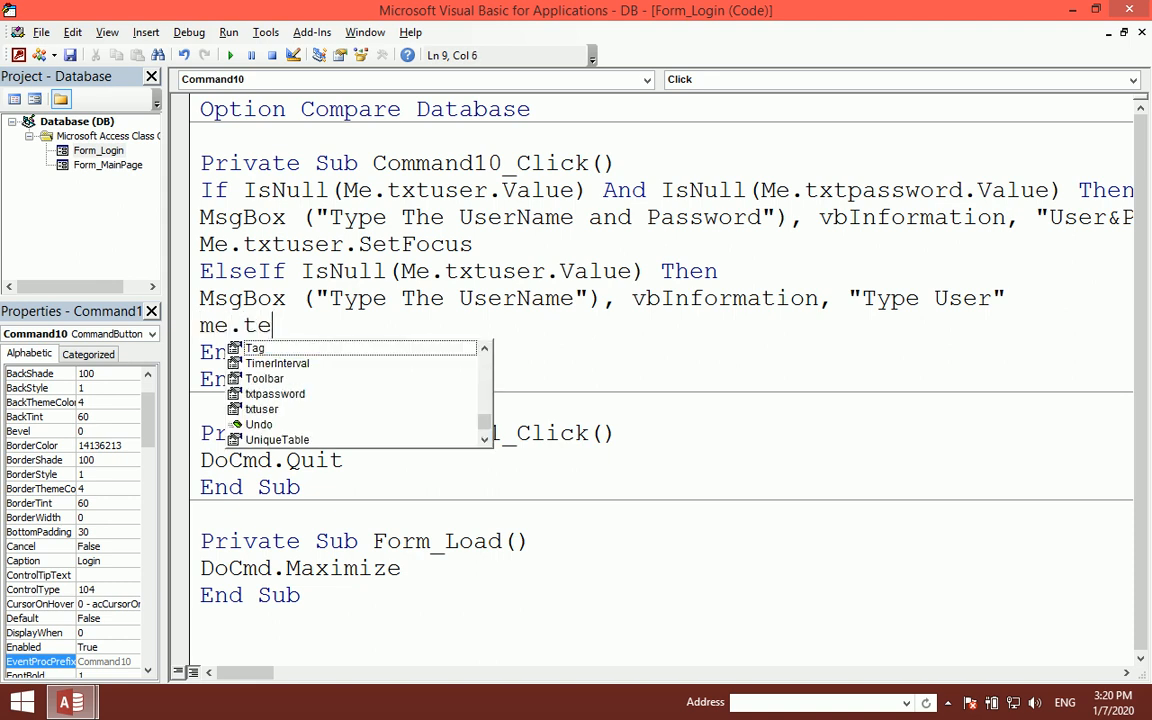
{"action": "key", "text": "BackSpace"}
{"action": "type", "text": "xtuser.se"}
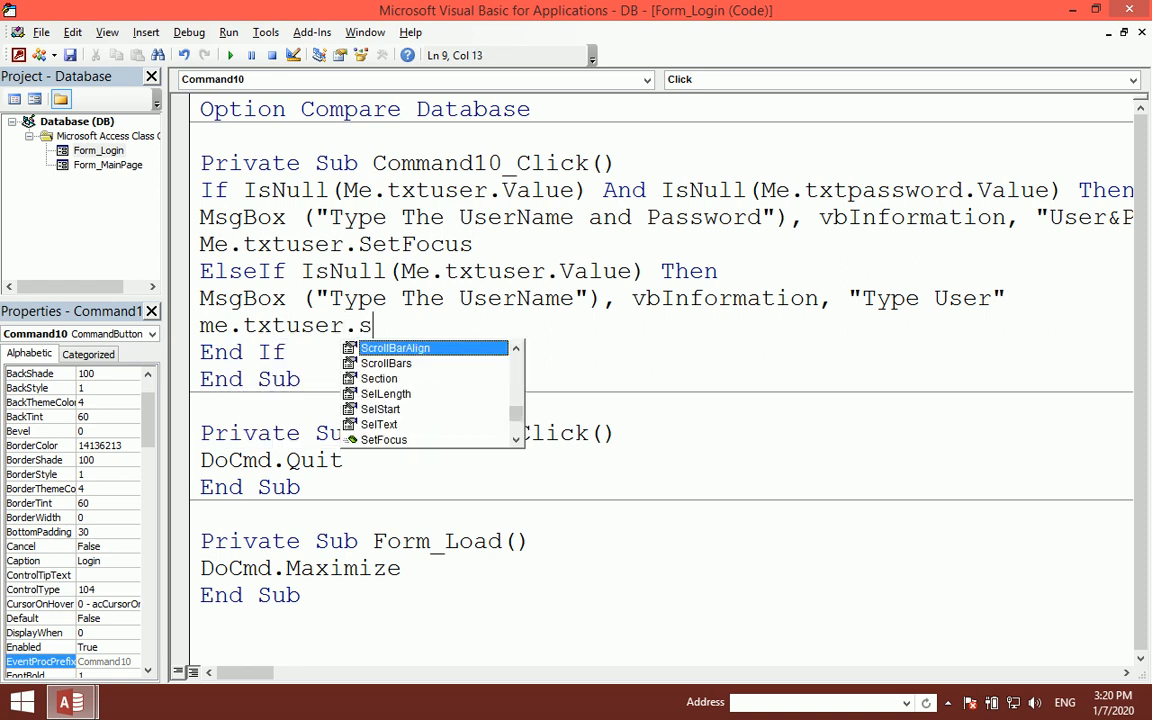
{"action": "key", "text": "Down"}
{"action": "key", "text": "Down"}
{"action": "key", "text": "Down"}
{"action": "key", "text": "Down"}
{"action": "key", "text": "Tab"}
{"action": "key", "text": "Up"}
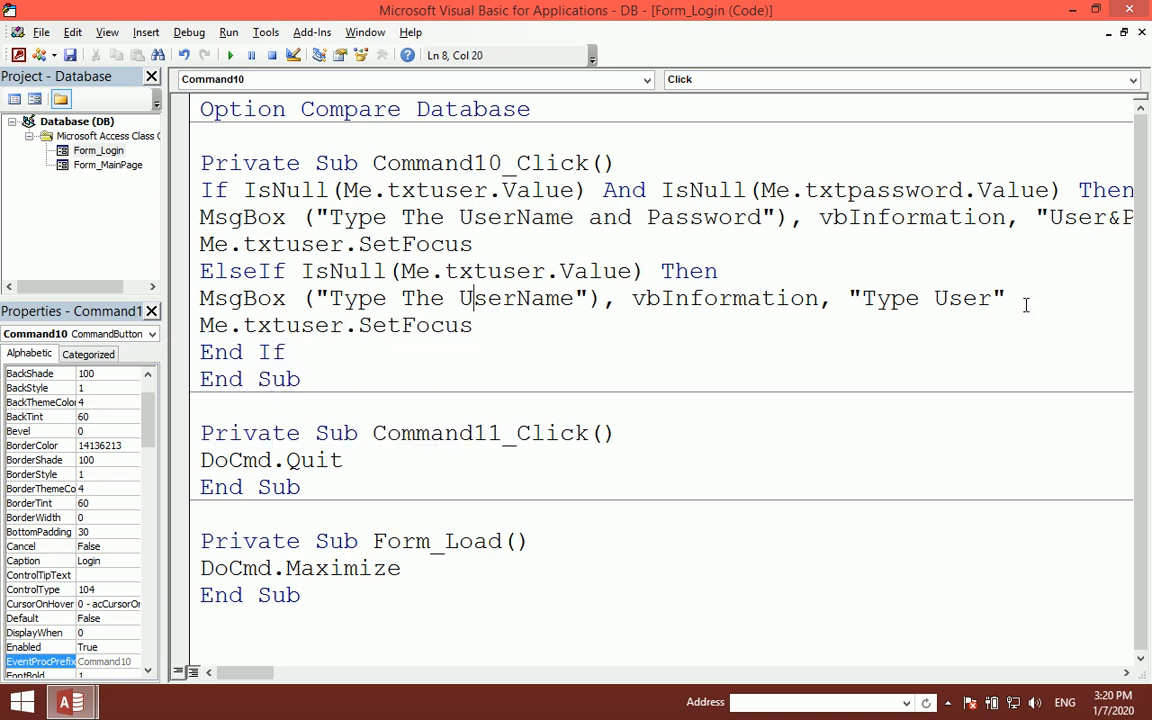
{"action": "left_click_drag", "start_coordinate": [475, 326], "coordinate": [185, 326]}
{"action": "left_click", "coordinate": [520, 316]}
- Add Me.txtuser.BorderColor = vbRed on the next line
{"action": "key", "text": "Return"}
{"action": "type", "text": "e.tx"}
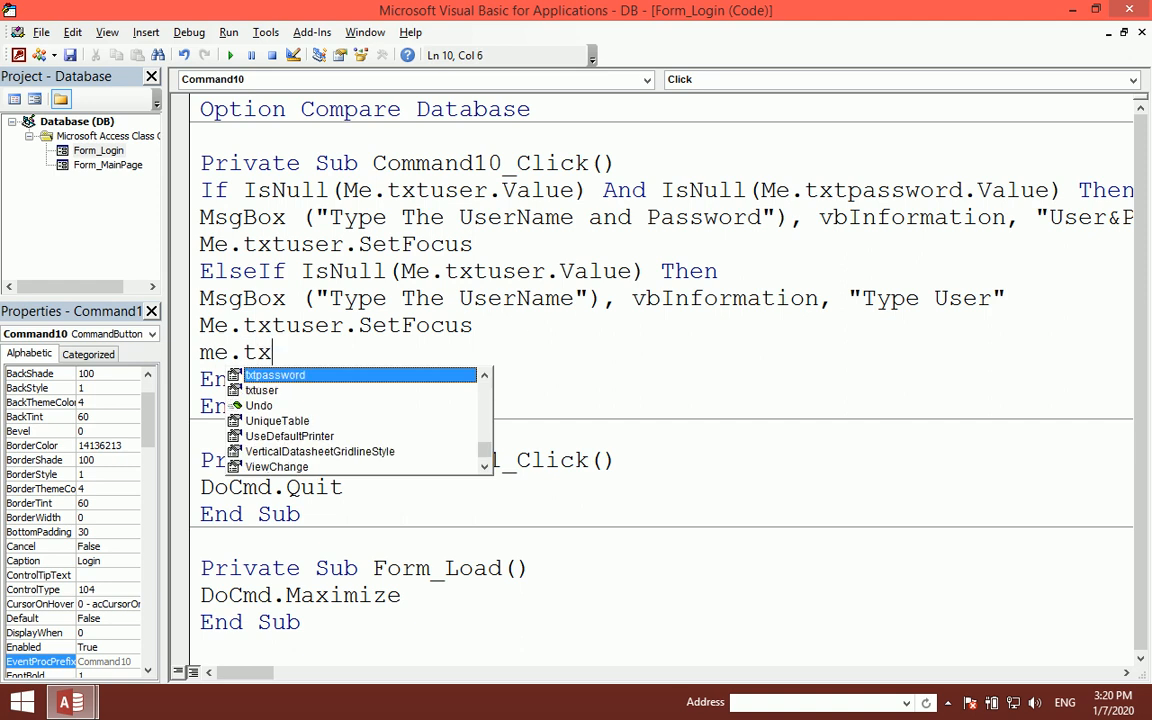
{"action": "type", "text": "tuser.bor"}
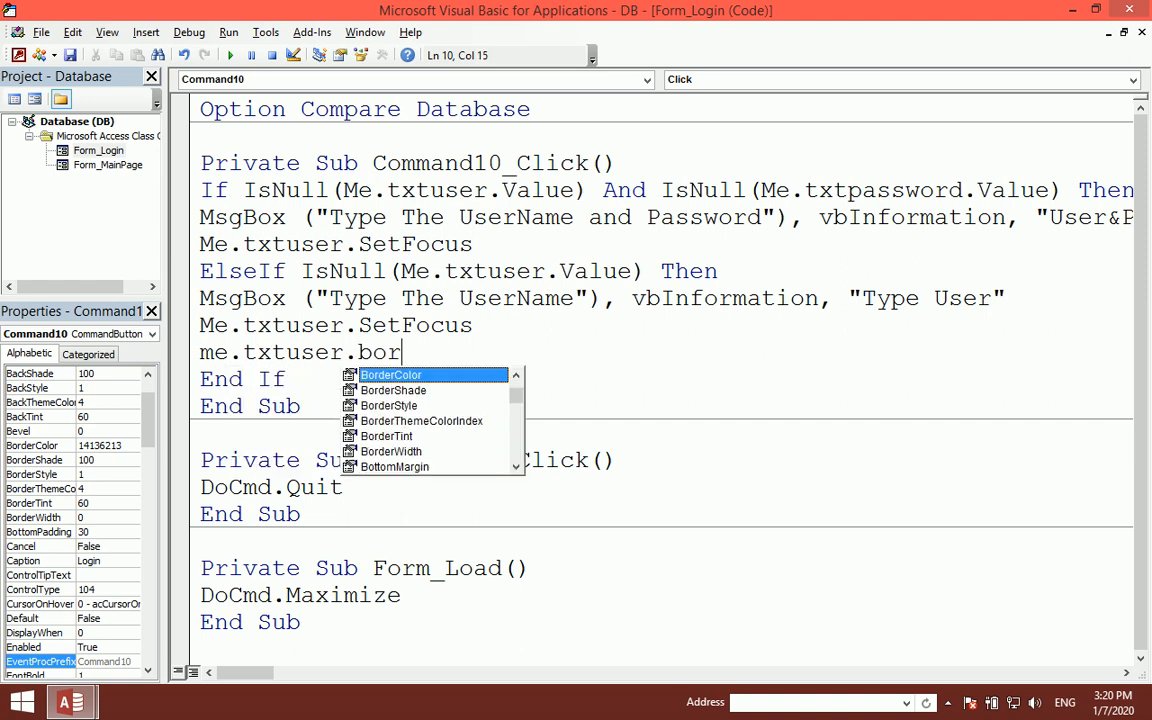
{"action": "key", "text": "Tab"}
{"action": "type", "text": "="}
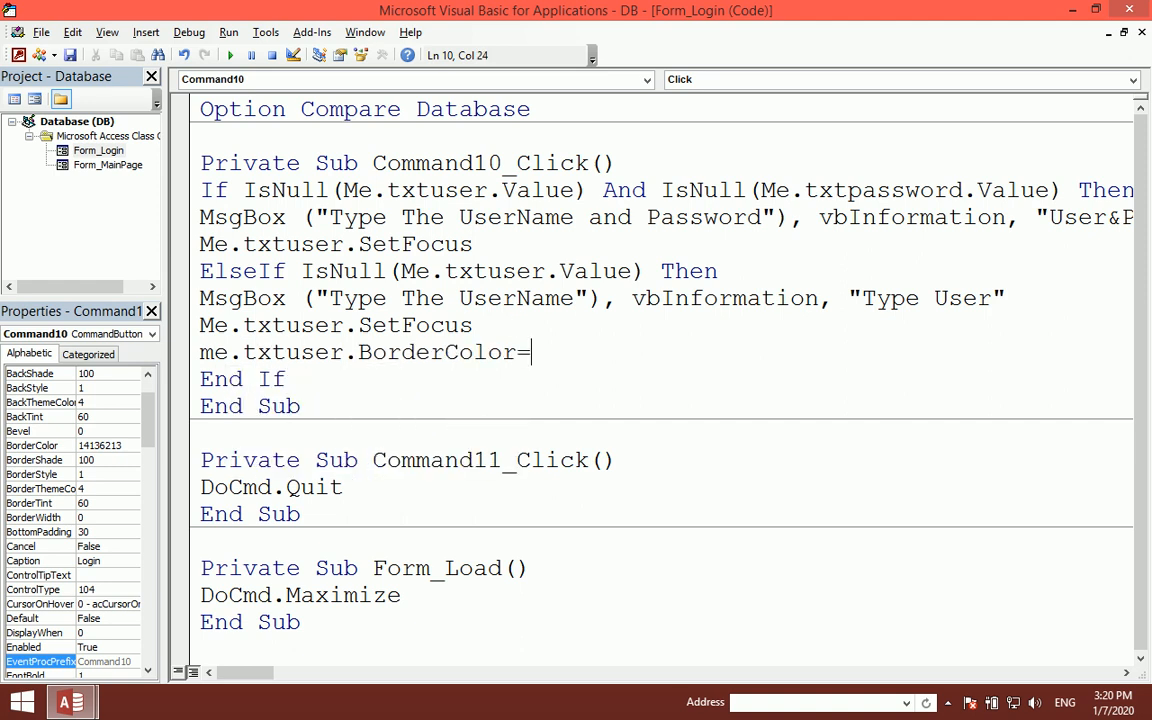
{"action": "type", "text": "vbred"}
{"action": "key", "text": "Return"}
- Add Me.txtpassword.BorderColor = vbBlack to outline the password box in black
{"action": "type", "text": "me.txt"}
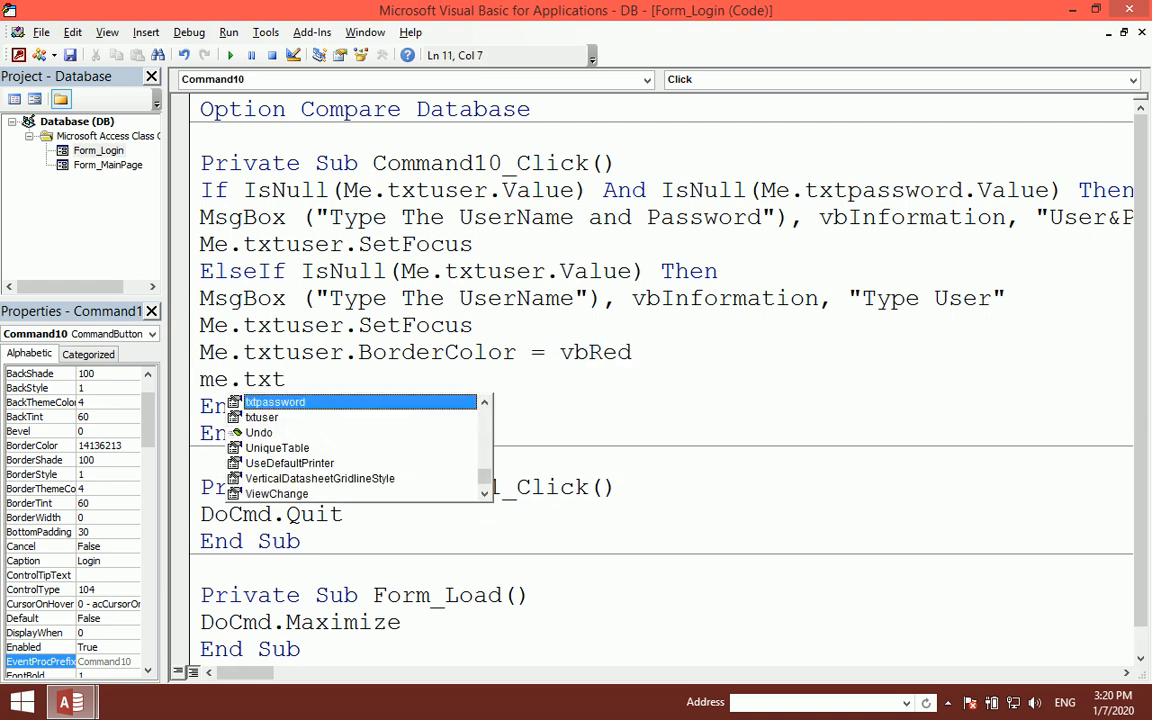
{"action": "key", "text": "Tab"}
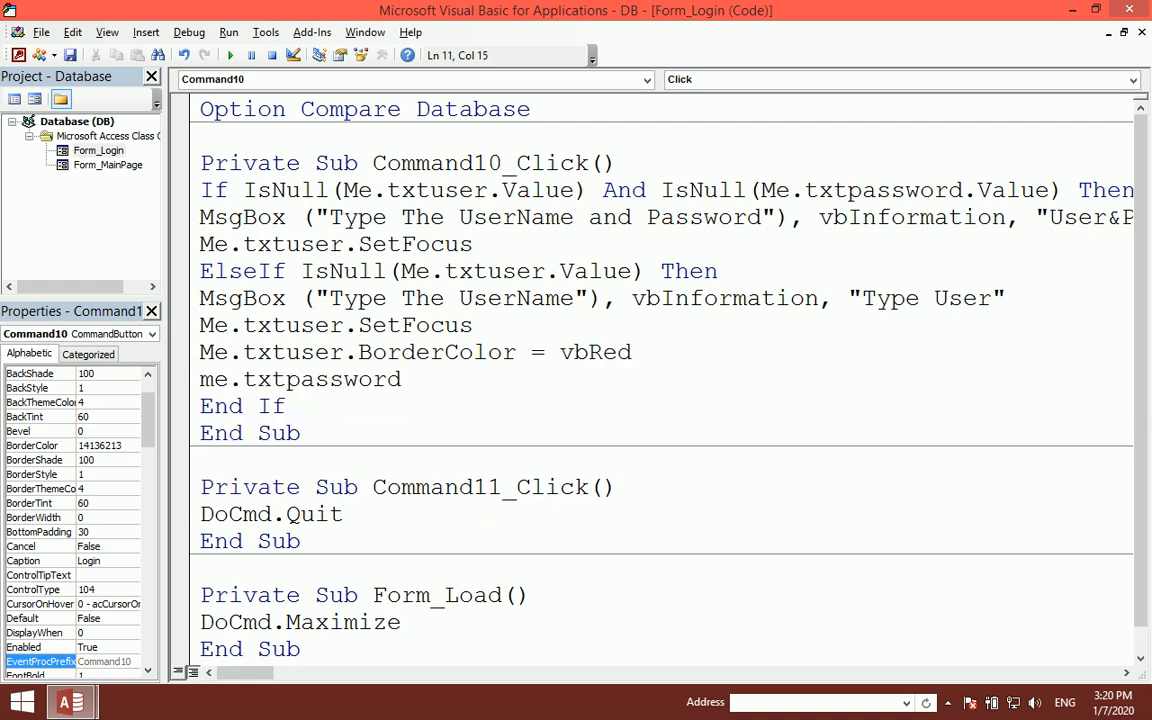
{"action": "type", "text": ".bor"}
{"action": "key", "text": "Tab"}
{"action": "type", "text": "=vbbla"}
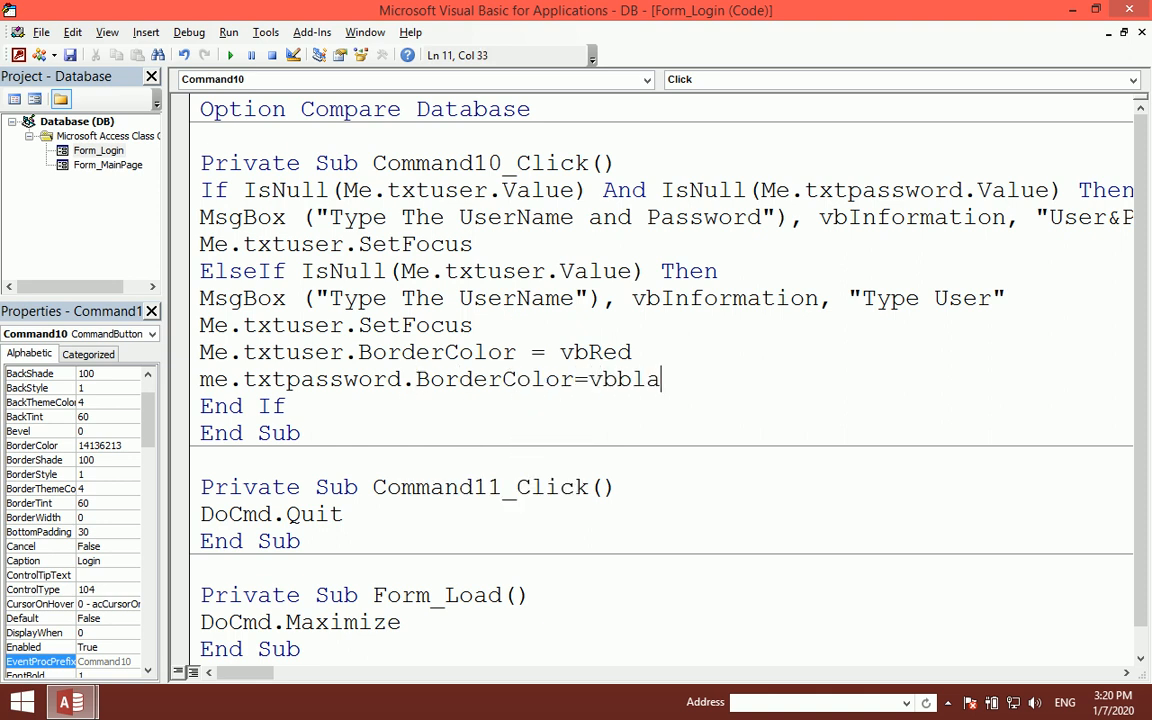
{"action": "type", "text": "ck"}
{"action": "key", "text": "Up"}
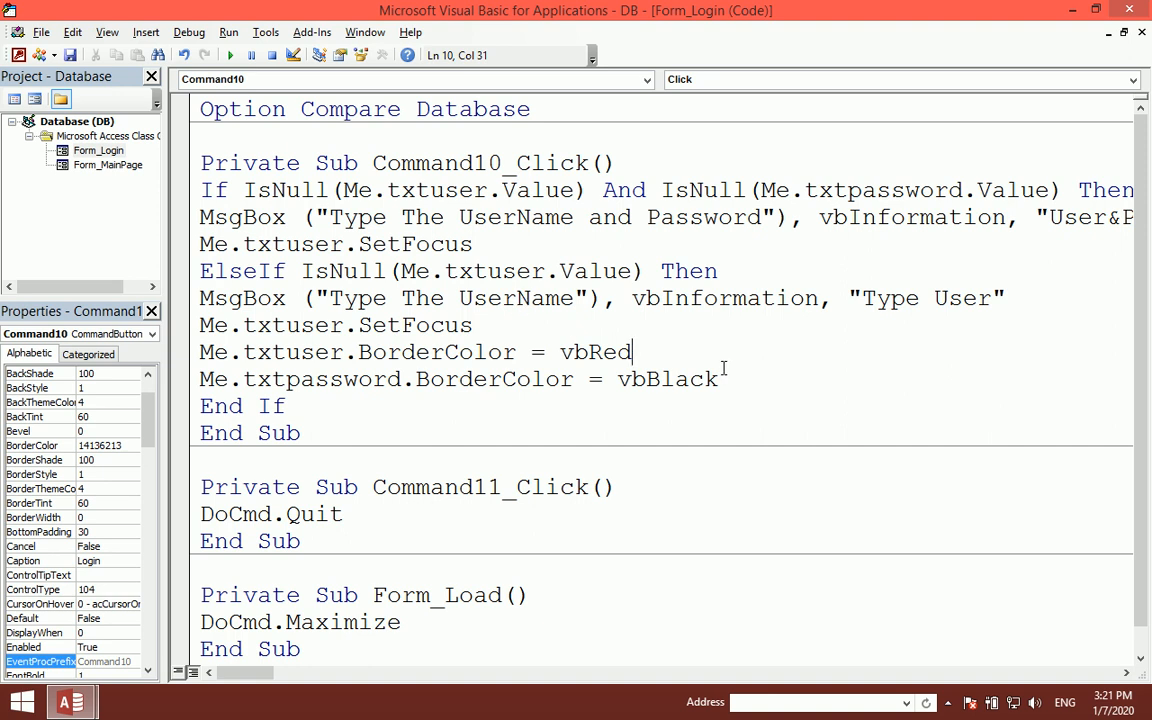
- Look over the vbRed and vbBlack border colour lines, then close the VBA editor
{"action": "left_click_drag", "start_coordinate": [720, 377], "coordinate": [203, 345]}
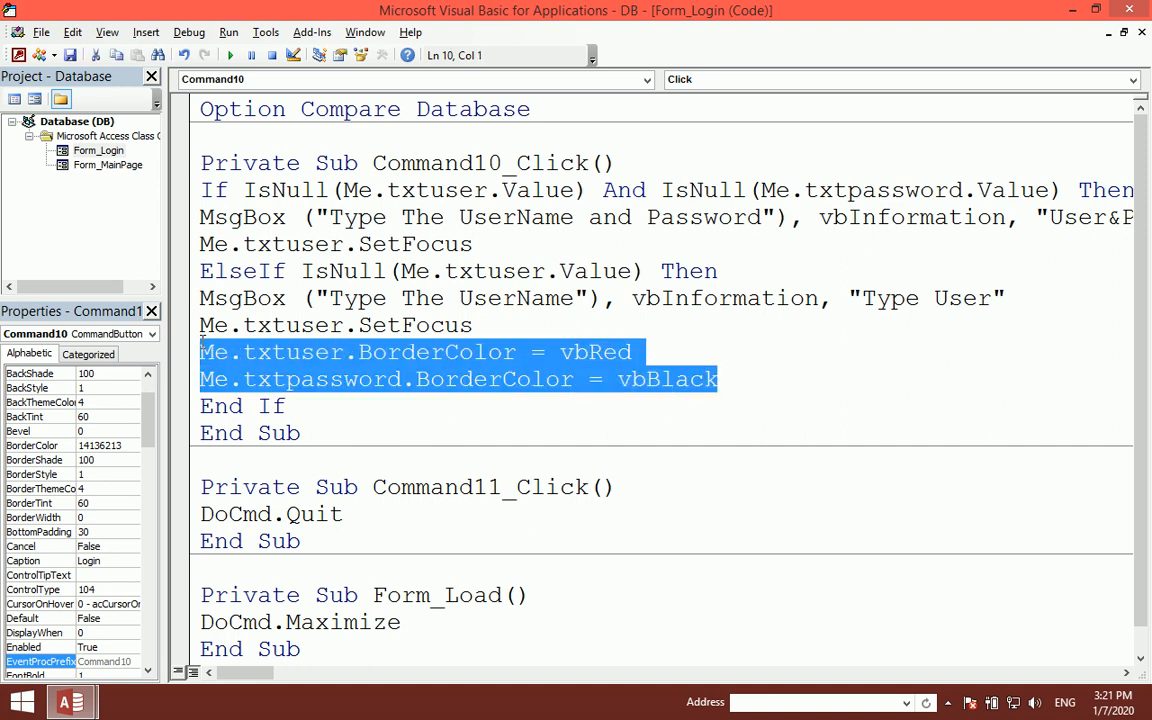
{"action": "left_click", "coordinate": [360, 387]}
{"action": "left_click_drag", "start_coordinate": [372, 352], "coordinate": [643, 352]}
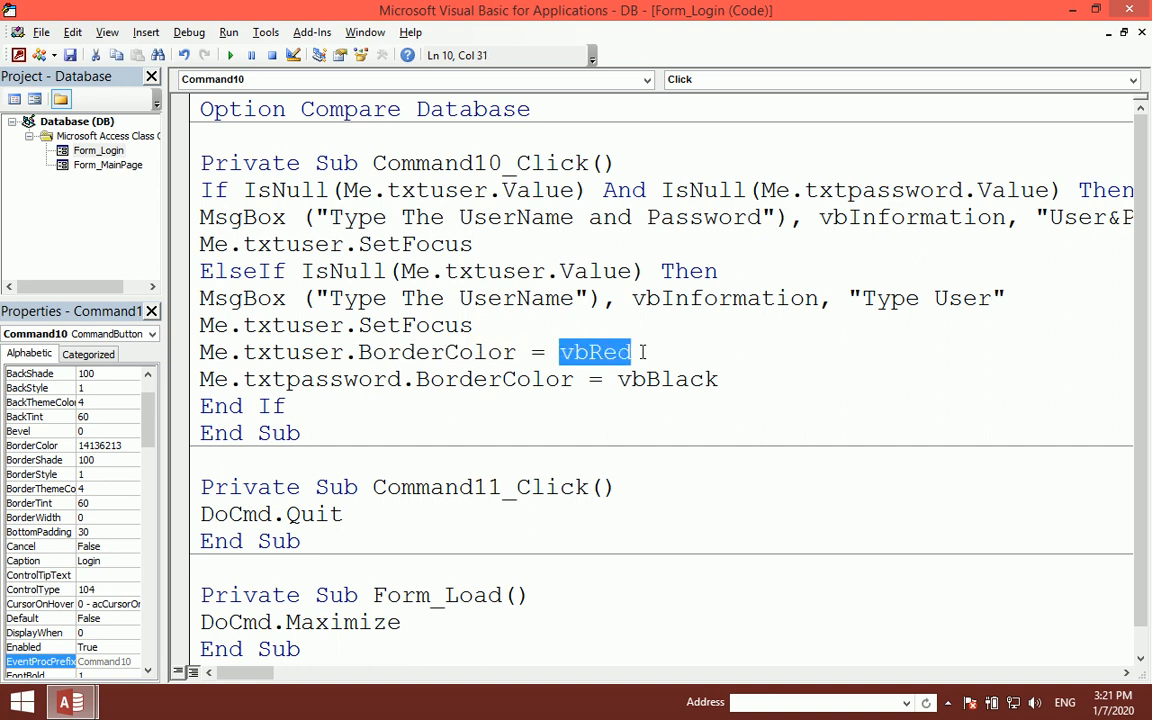
{"action": "left_click_drag", "start_coordinate": [476, 387], "coordinate": [622, 380]}
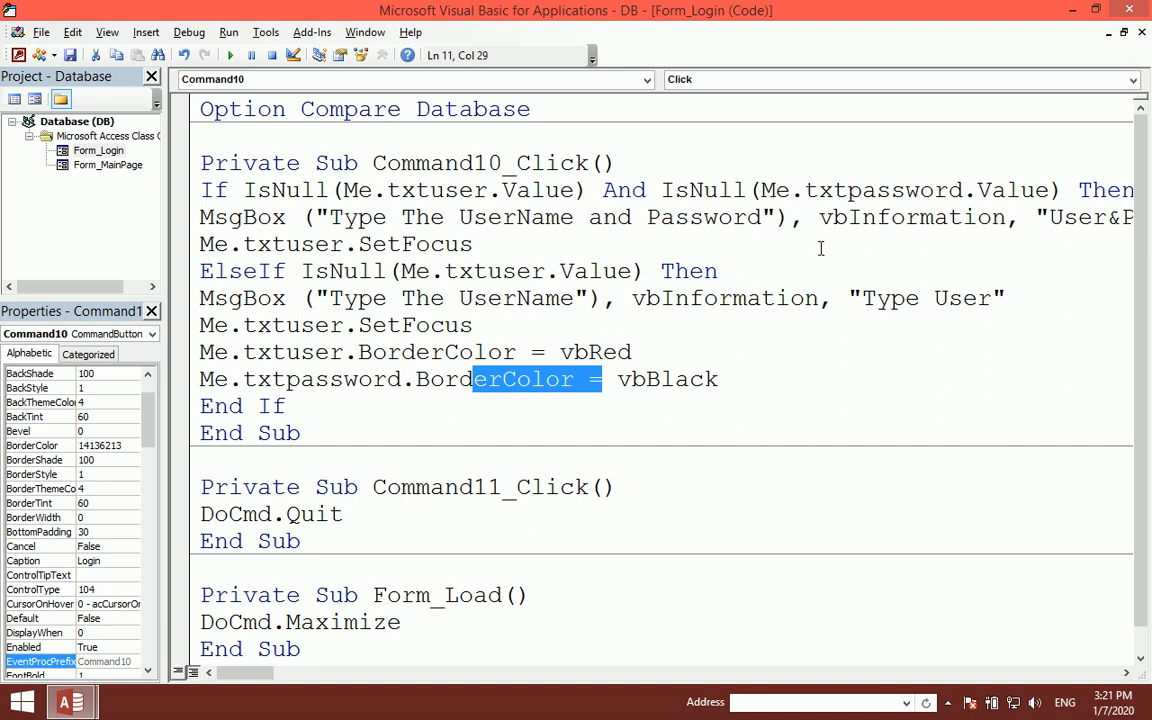
{"action": "left_click", "coordinate": [1128, 10]}
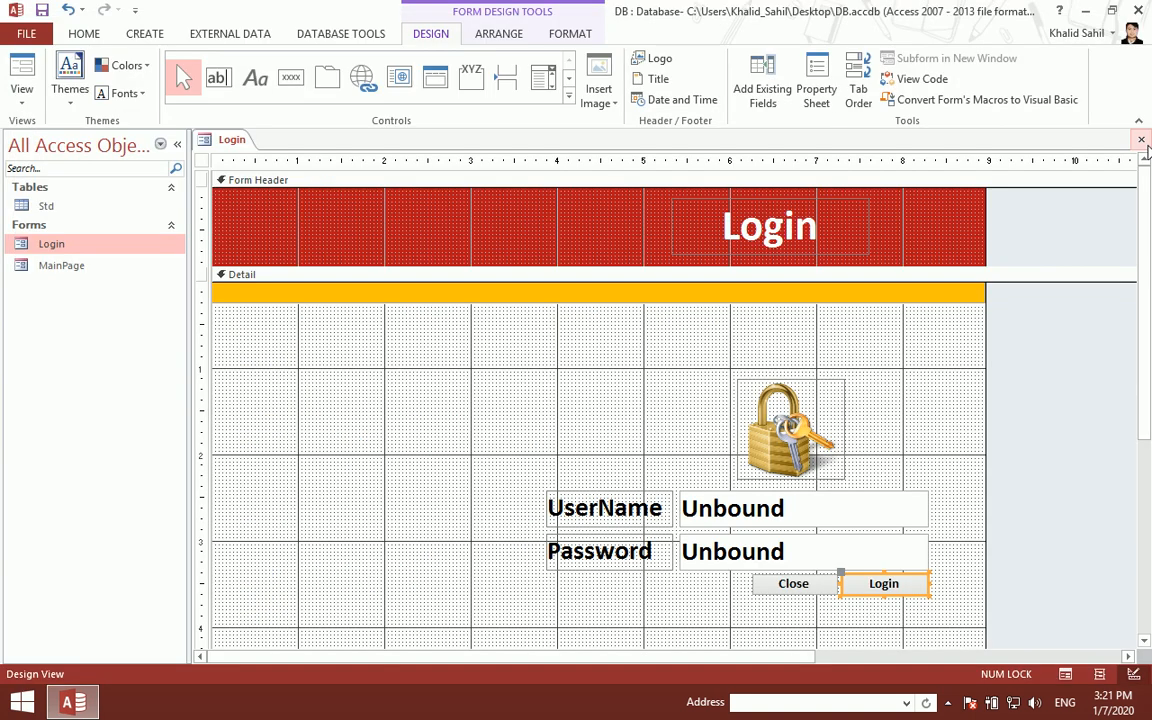
{"action": "left_click", "coordinate": [1141, 140]}
{"action": "double_click", "coordinate": [152, 250]}
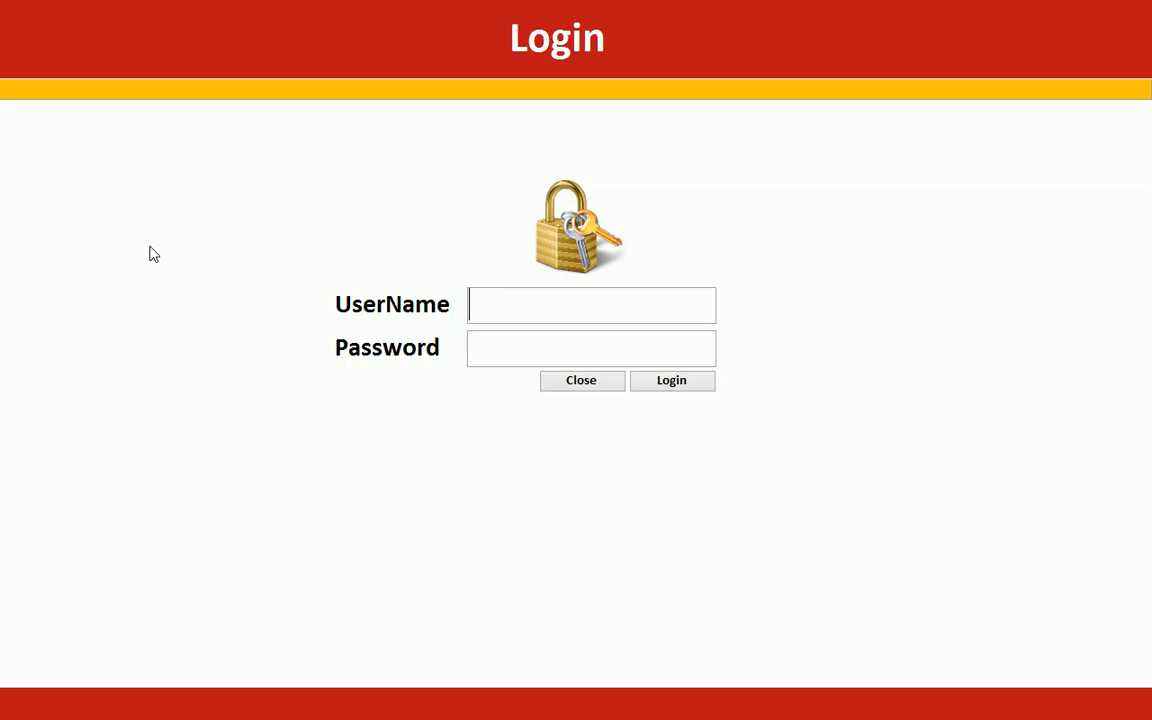
{"action": "left_click", "coordinate": [493, 355]}
{"action": "type", "text": "*********"}
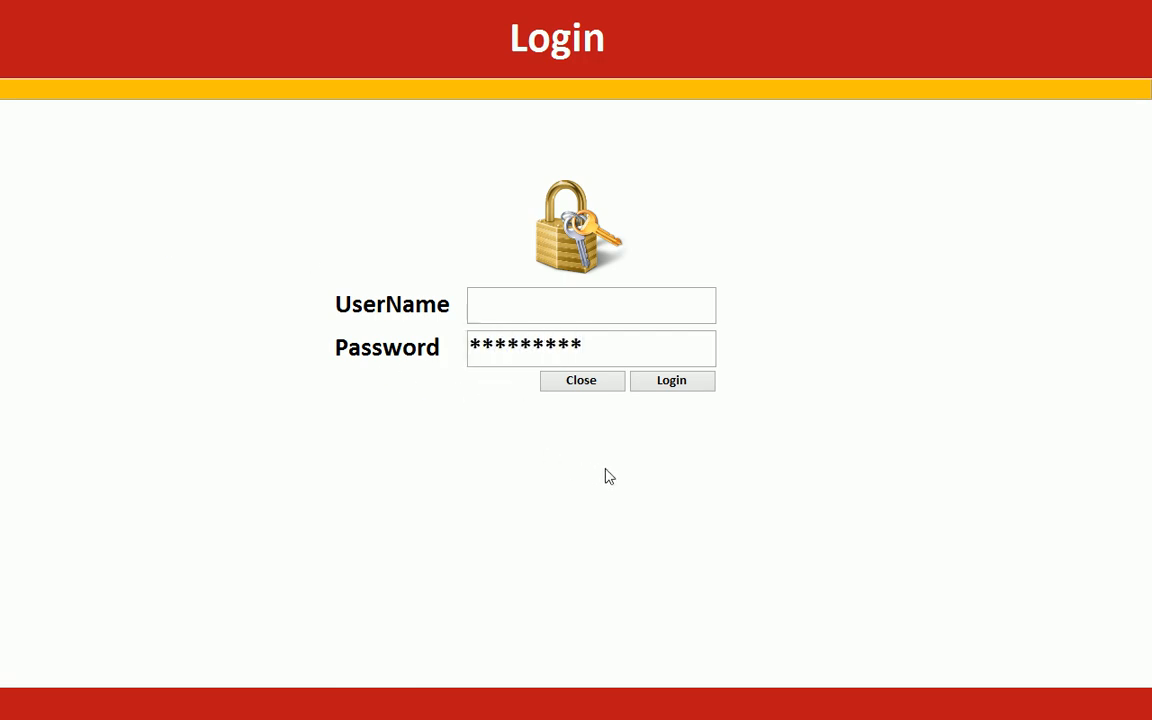
{"action": "left_click", "coordinate": [667, 386]}
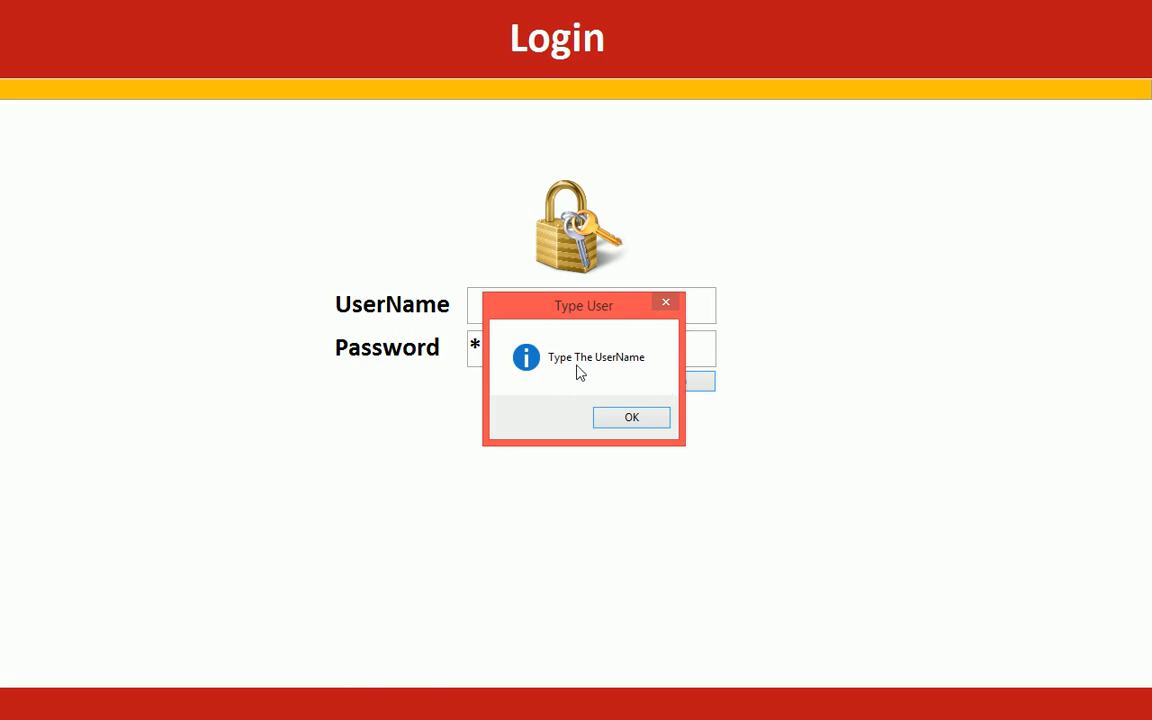
{"action": "left_click", "coordinate": [643, 420]}
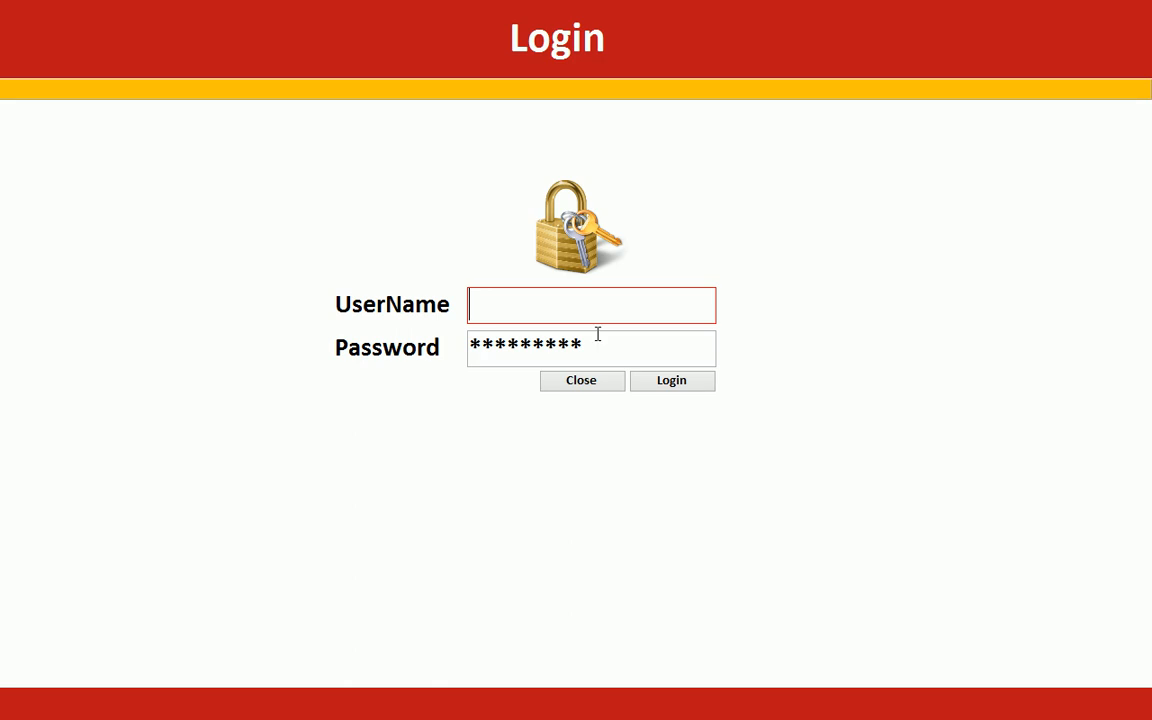
{"action": "left_click", "coordinate": [648, 337]}
{"action": "left_click_drag", "start_coordinate": [648, 337], "coordinate": [423, 300]}
{"action": "right_click", "coordinate": [967, 252]}
{"action": "left_click", "coordinate": [991, 302]}
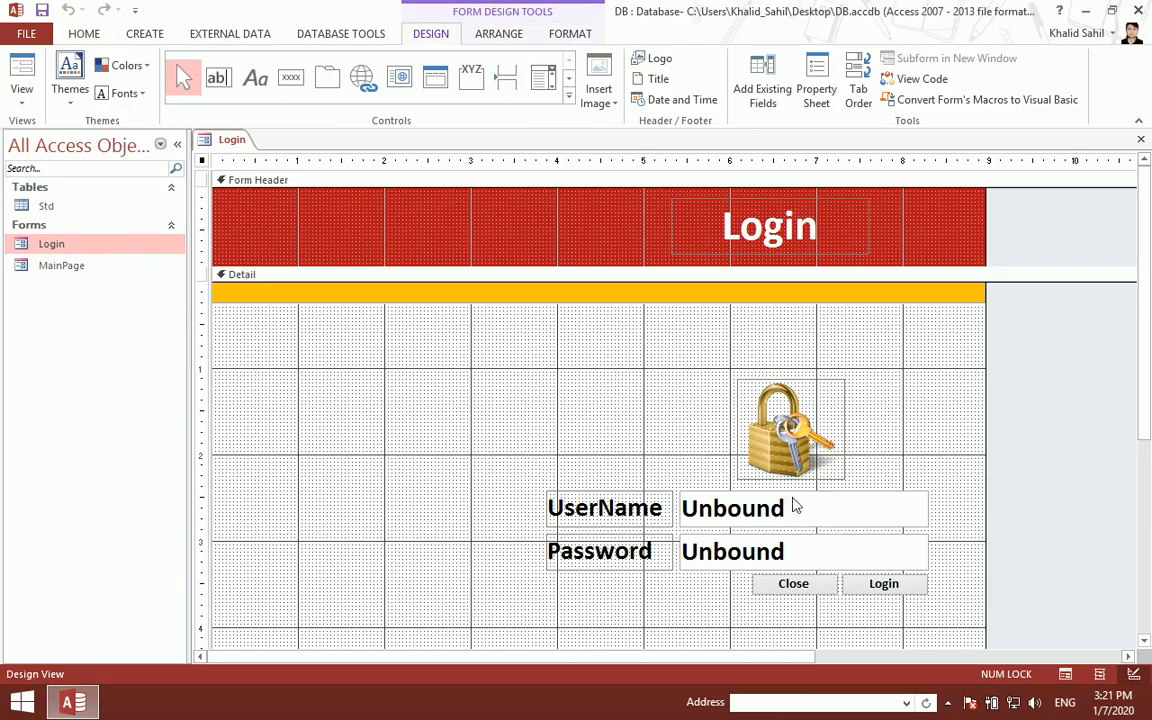
- Add Me.txtpassword.Value = "" below Me.txtuser.SetFocus in the Login click code
{"action": "right_click", "coordinate": [846, 584]}
{"action": "left_click", "coordinate": [872, 44]}
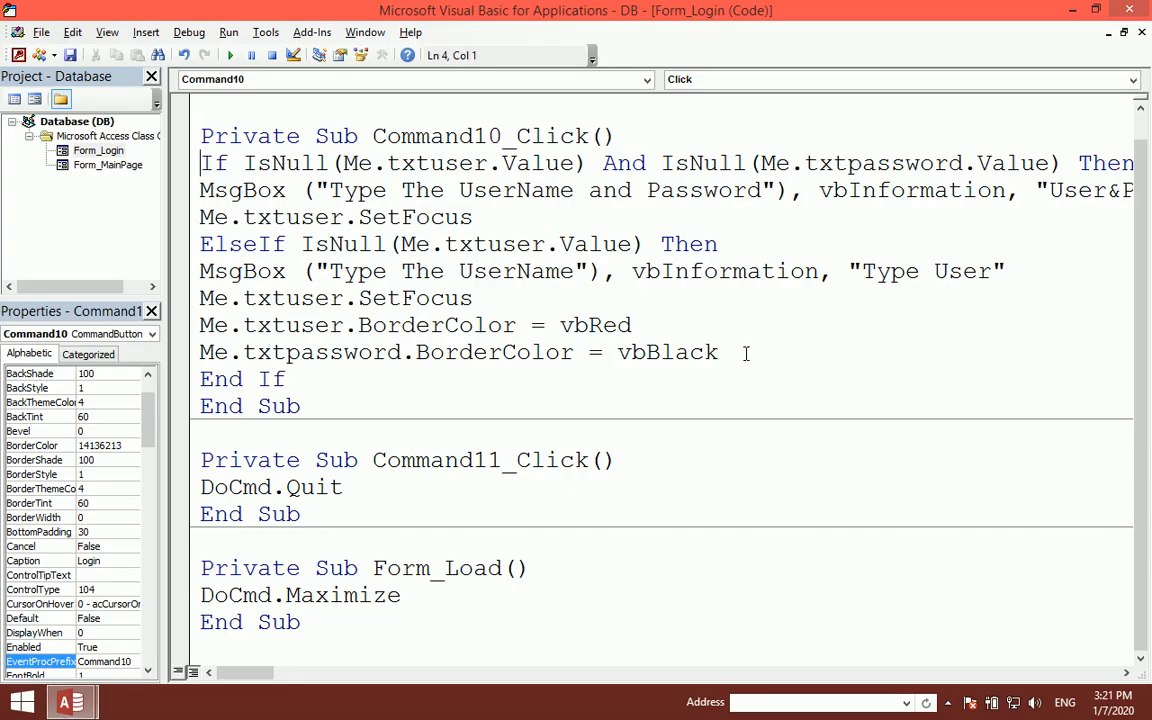
{"action": "left_click", "coordinate": [481, 298]}
{"action": "key", "text": "Return"}
{"action": "type", "text": "me.txt"}
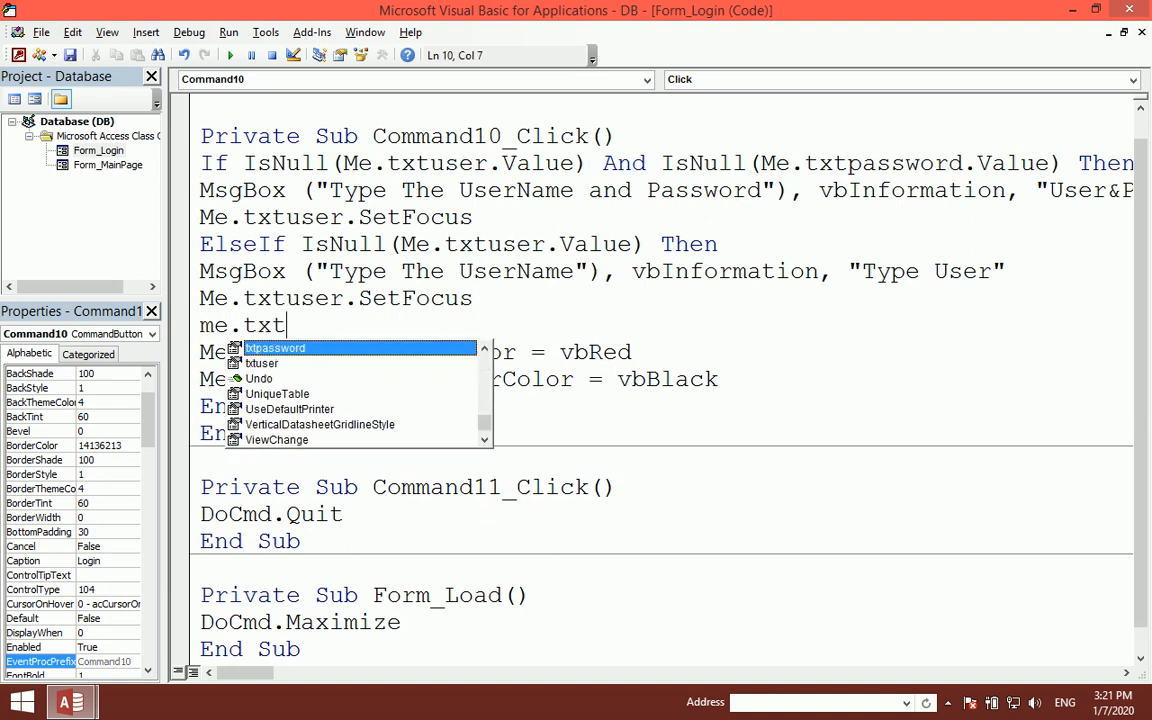
{"action": "type", "text": "password.Value++"}
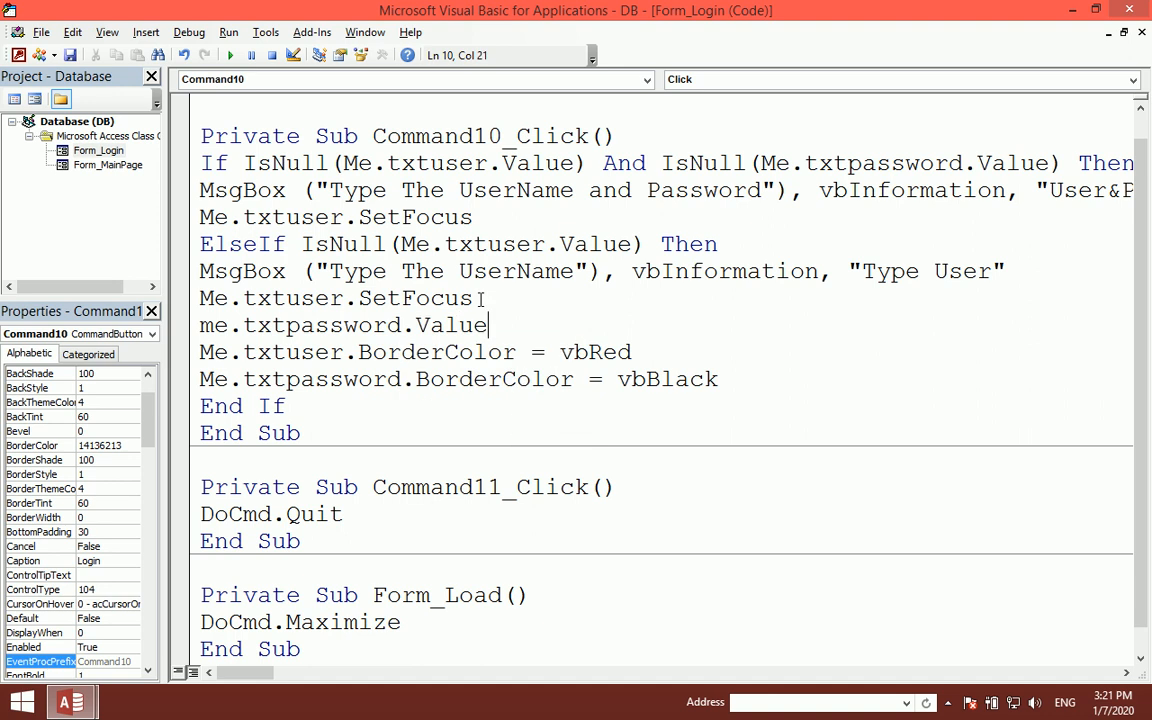
{"action": "key", "text": "BackSpace"}
{"action": "key", "text": "BackSpace"}
{"action": "type", "text": "= \"\""}
{"action": "key", "text": "Up"}
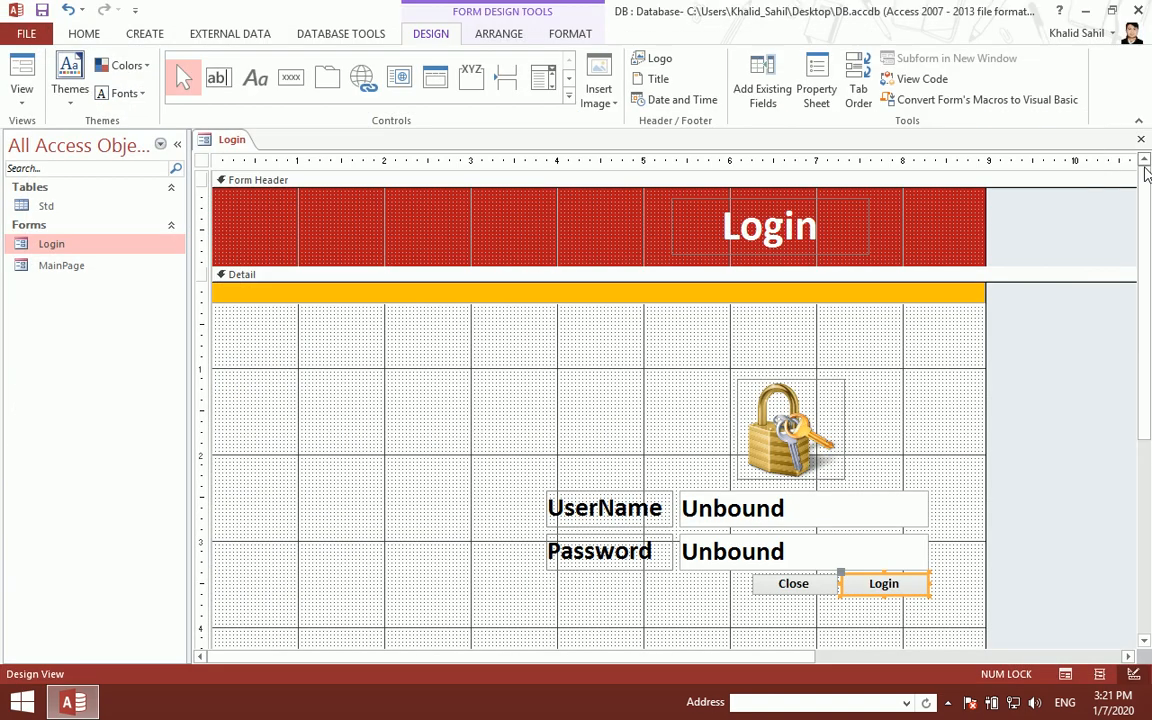
- Test the Login form with only a password entered, then return to Design View
{"action": "left_click", "coordinate": [1129, 10]}
{"action": "left_click", "coordinate": [1141, 140]}
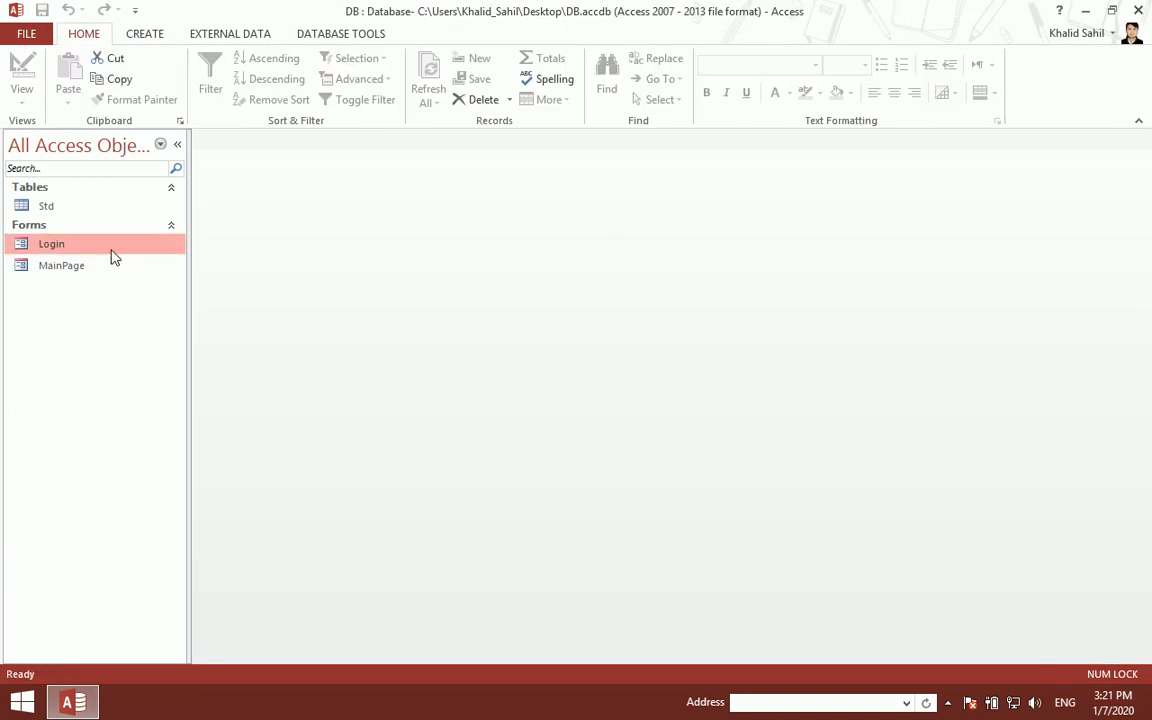
{"action": "double_click", "coordinate": [108, 246]}
{"action": "left_click", "coordinate": [535, 354]}
{"action": "type", "text": "*********"}
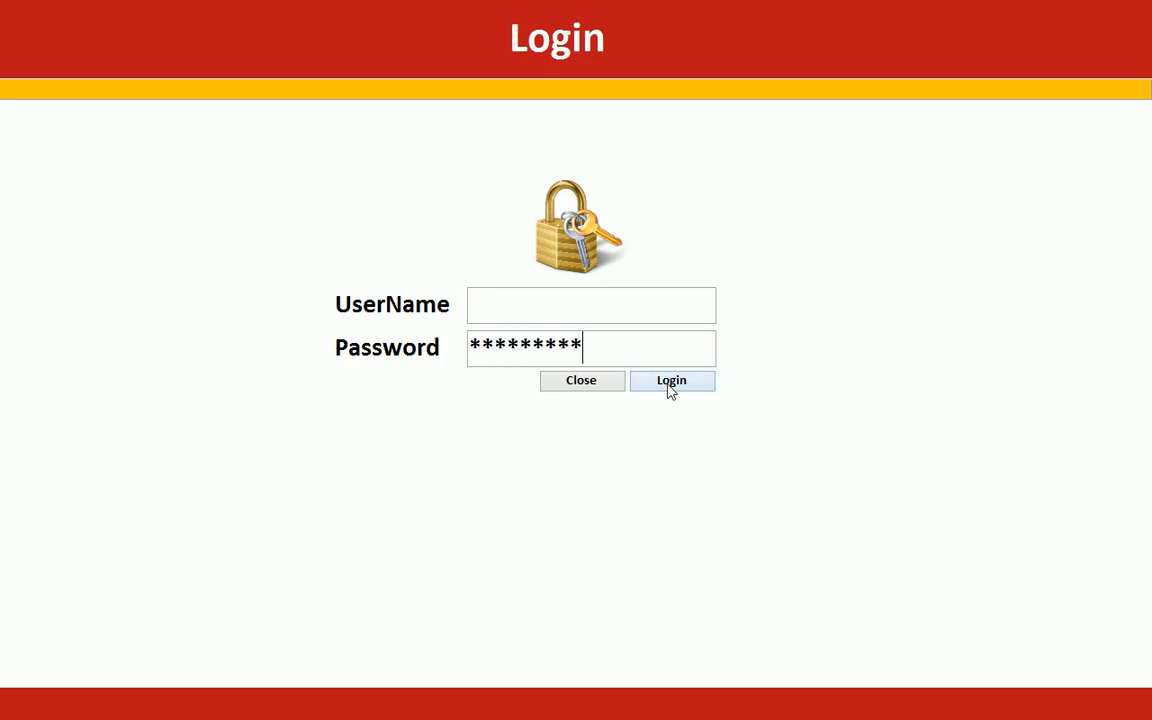
{"action": "left_click", "coordinate": [671, 385]}
{"action": "left_click", "coordinate": [632, 421]}
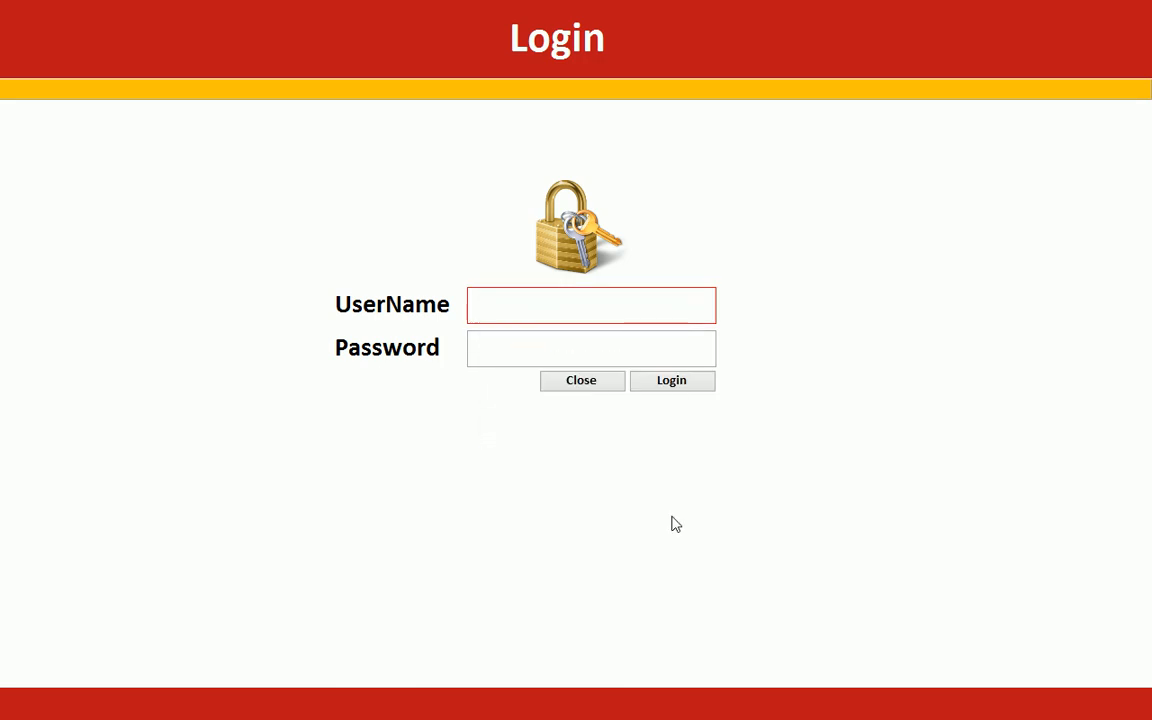
{"action": "right_click", "coordinate": [841, 229]}
{"action": "left_click", "coordinate": [877, 282]}
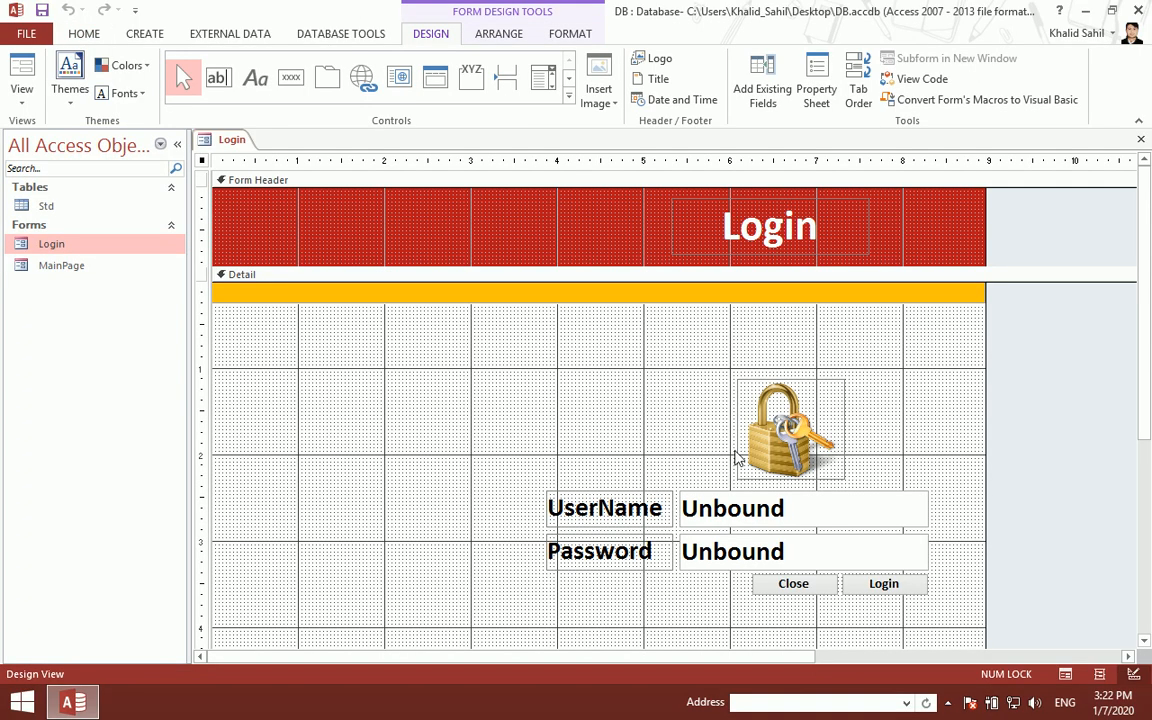
- Add an ElseIf IsNull(Me.txtpassword.Value) Then branch to the Login click code
{"action": "right_click", "coordinate": [856, 584]}
{"action": "left_click", "coordinate": [897, 38]}
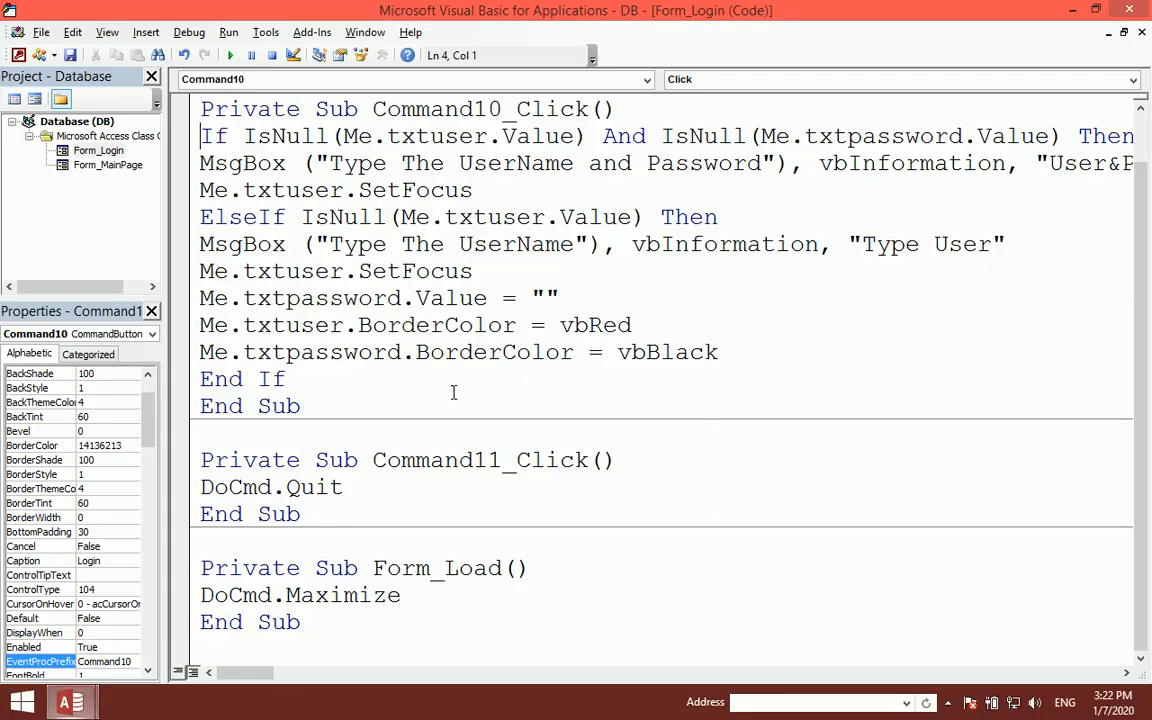
{"action": "left_click", "coordinate": [720, 355]}
{"action": "key", "text": "Return"}
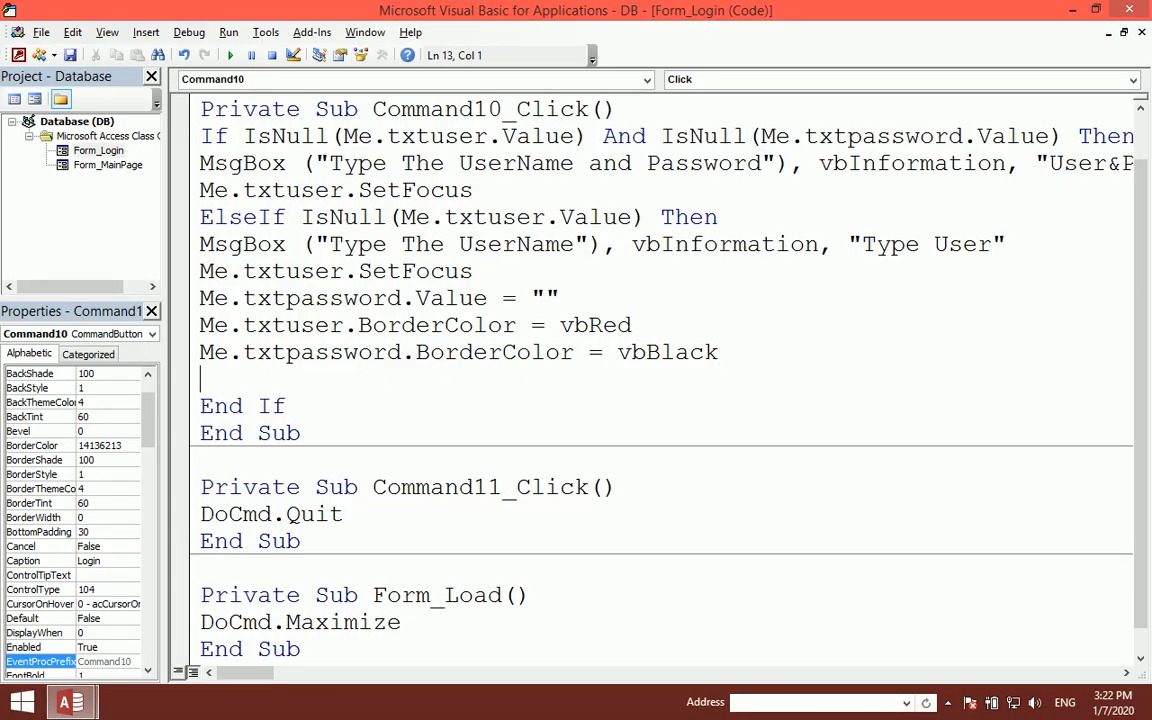
{"action": "key", "text": "Return"}
{"action": "type", "text": "else"}
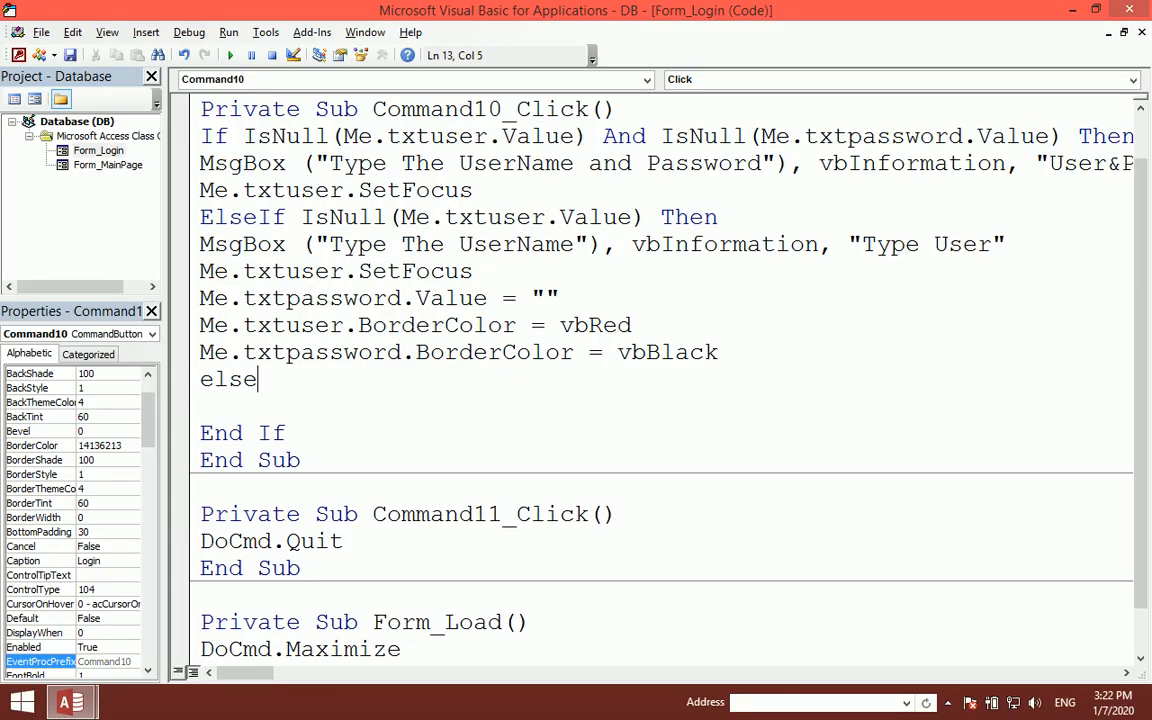
{"action": "type", "text": "if isnull(me"}
{"action": "type", "text": "."}
{"action": "key", "text": "BackSpace"}
{"action": "type", "text": "ll(m"}
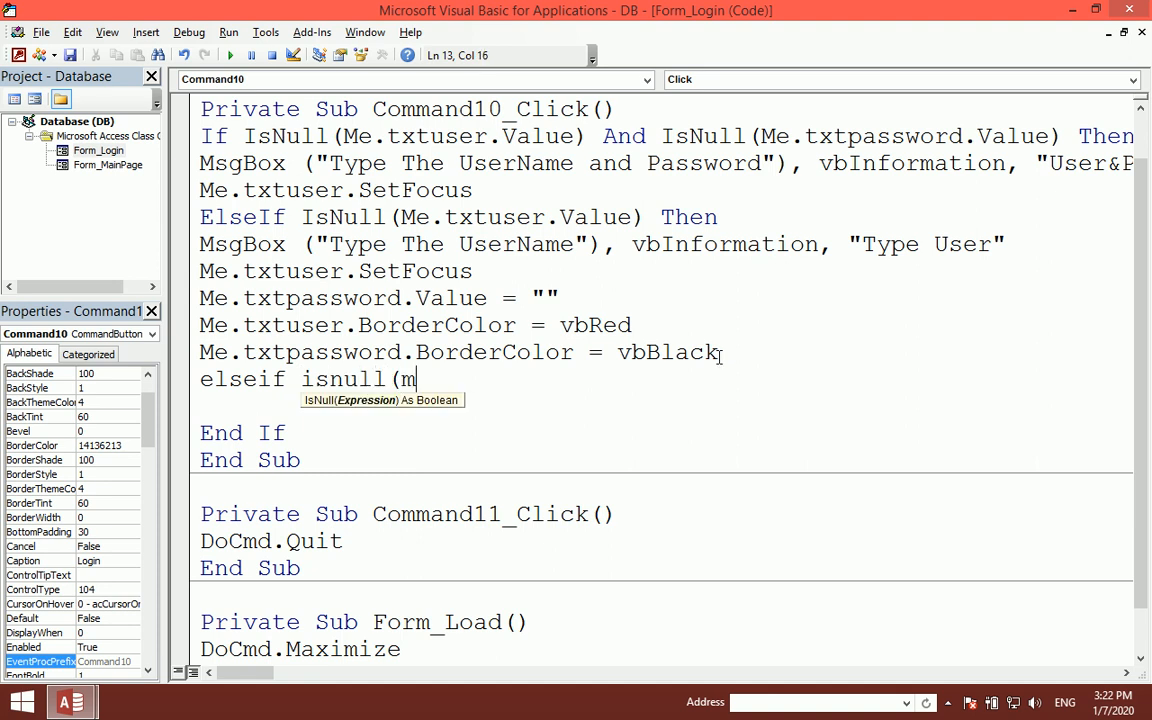
{"action": "type", "text": "e.txtpassword.v"}
{"action": "key", "text": "Tab"}
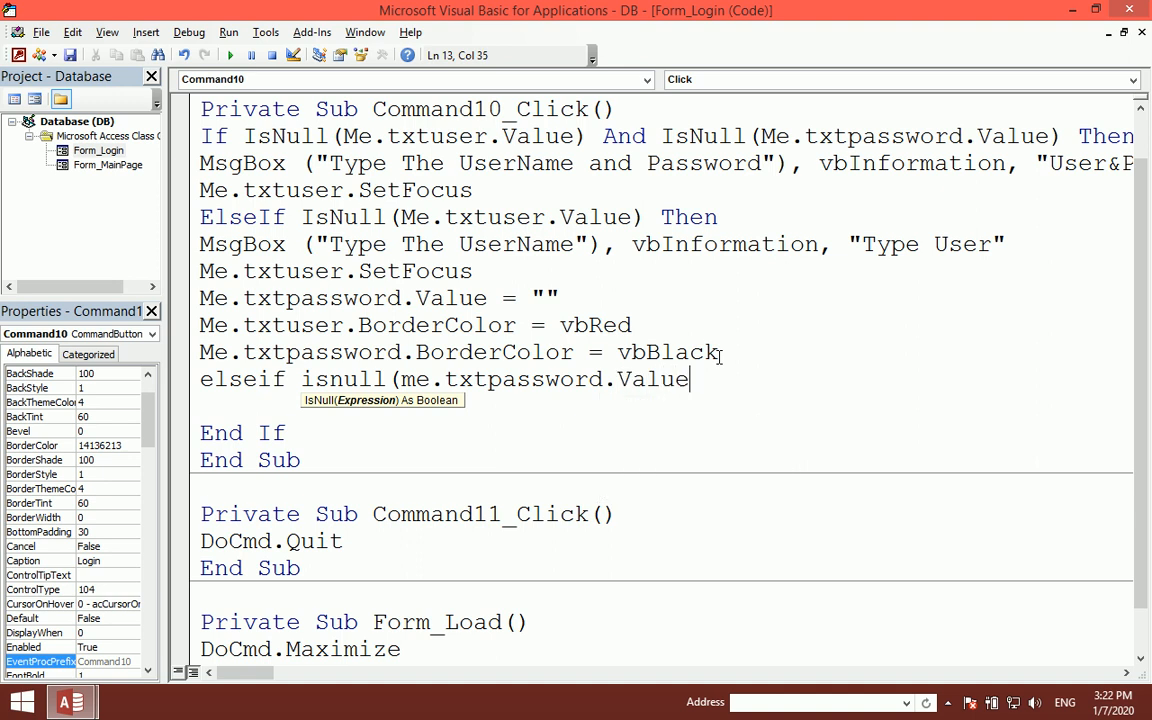
{"action": "type", "text": ") then"}
{"action": "key", "text": "Return"}
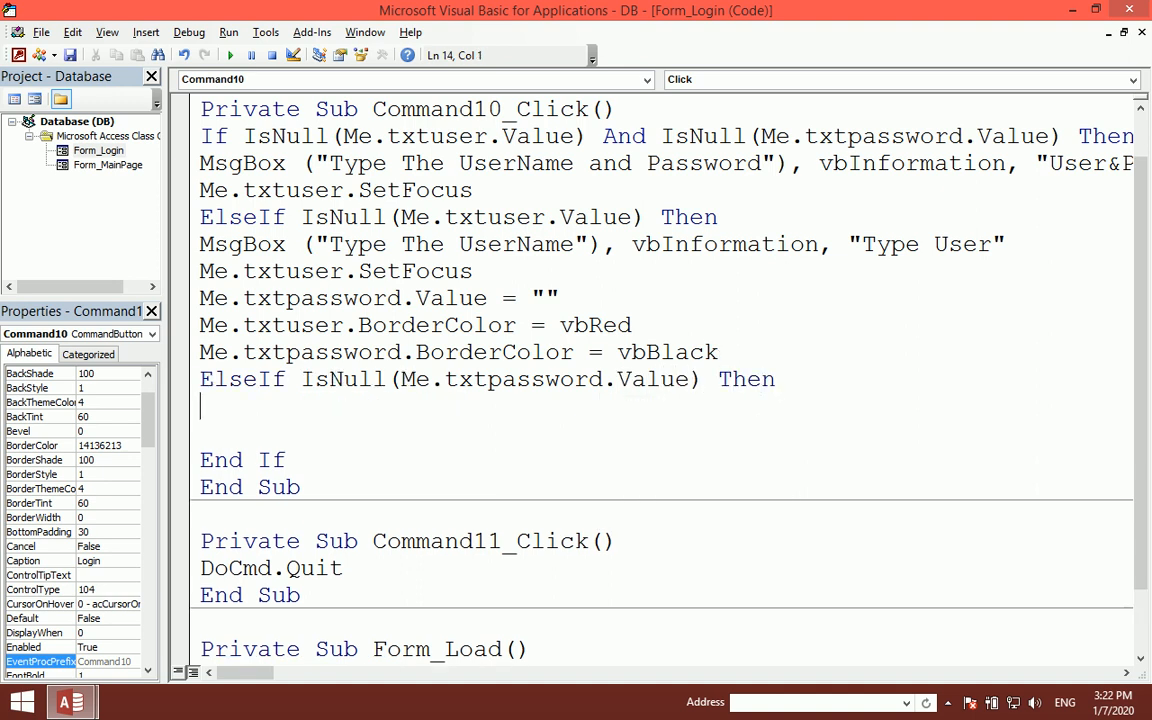
- Add MsgBox "Type the Password", vbInformation, titled "Type Password"
{"action": "type", "text": "msgbox("}
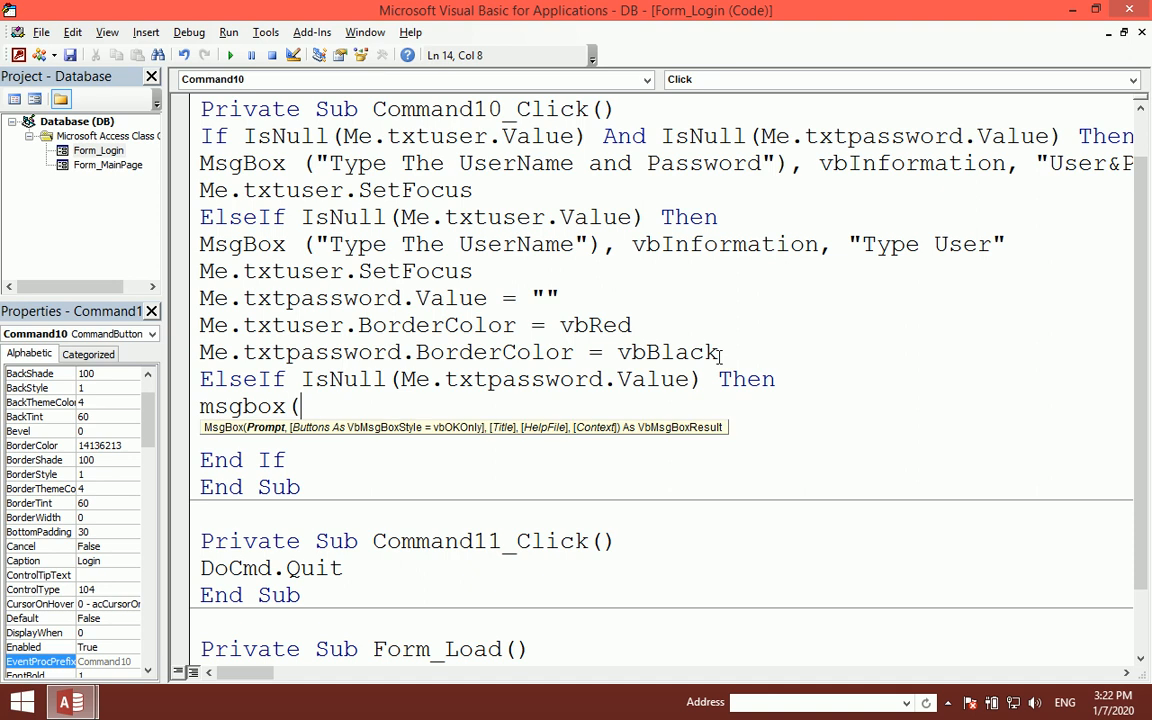
{"action": "type", "text": "\"Type the Pas"}
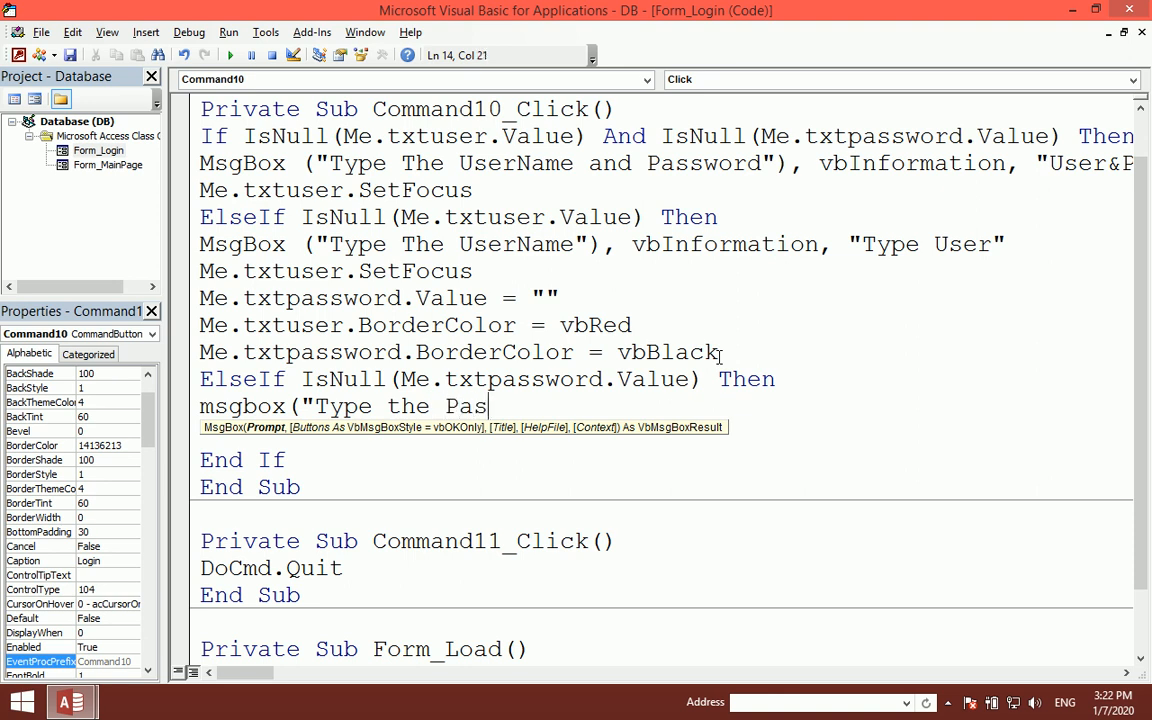
{"action": "type", "text": "sword\"),v"}
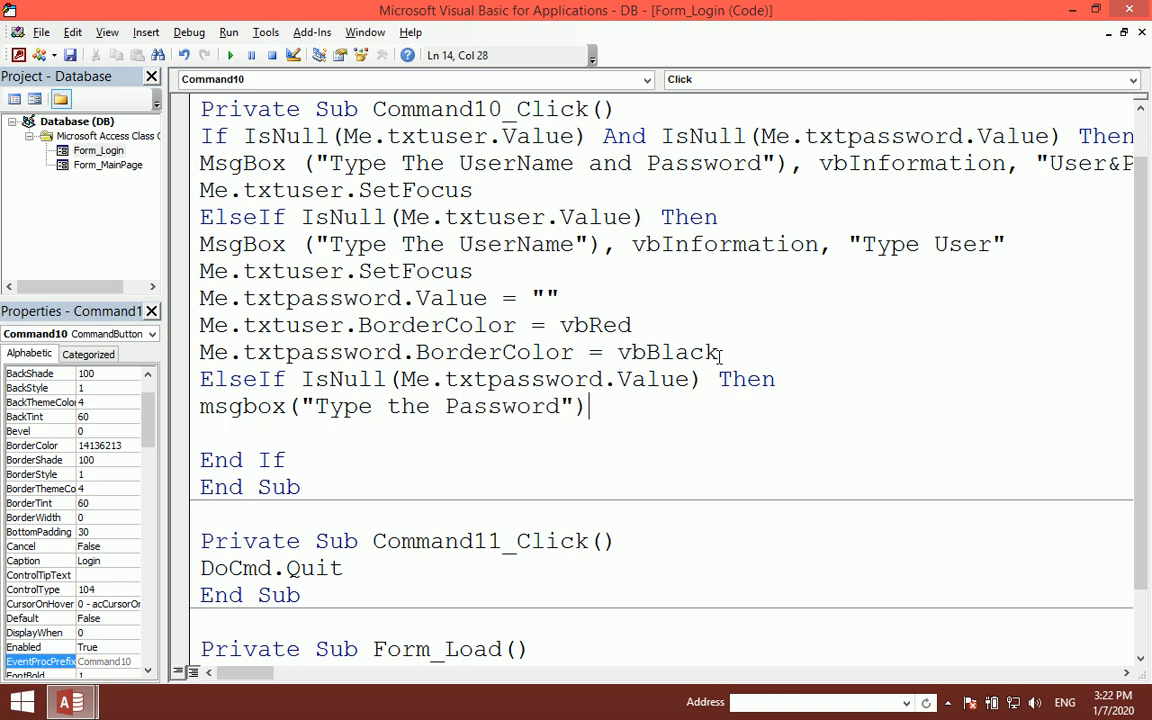
{"action": "type", "text": "bInformation"}
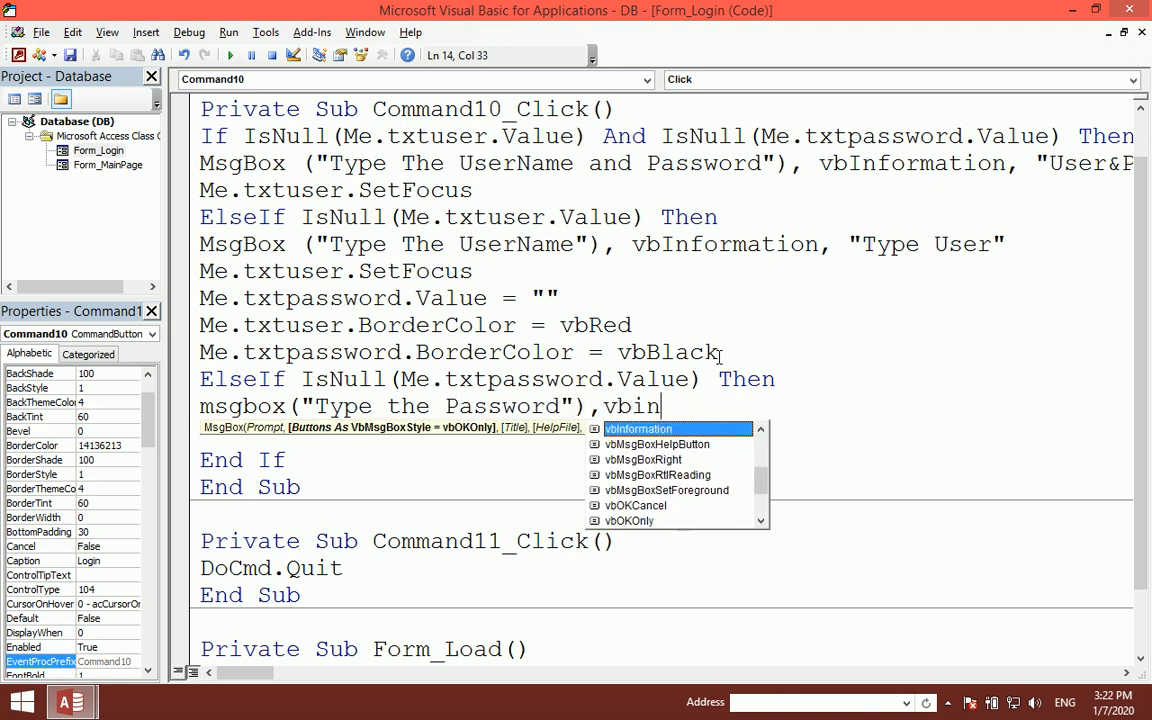
{"action": "key", "text": "Tab"}
{"action": "type", "text": ","}
{"action": "type", "text": "\"Type"}
{"action": "type", "text": " Password"}
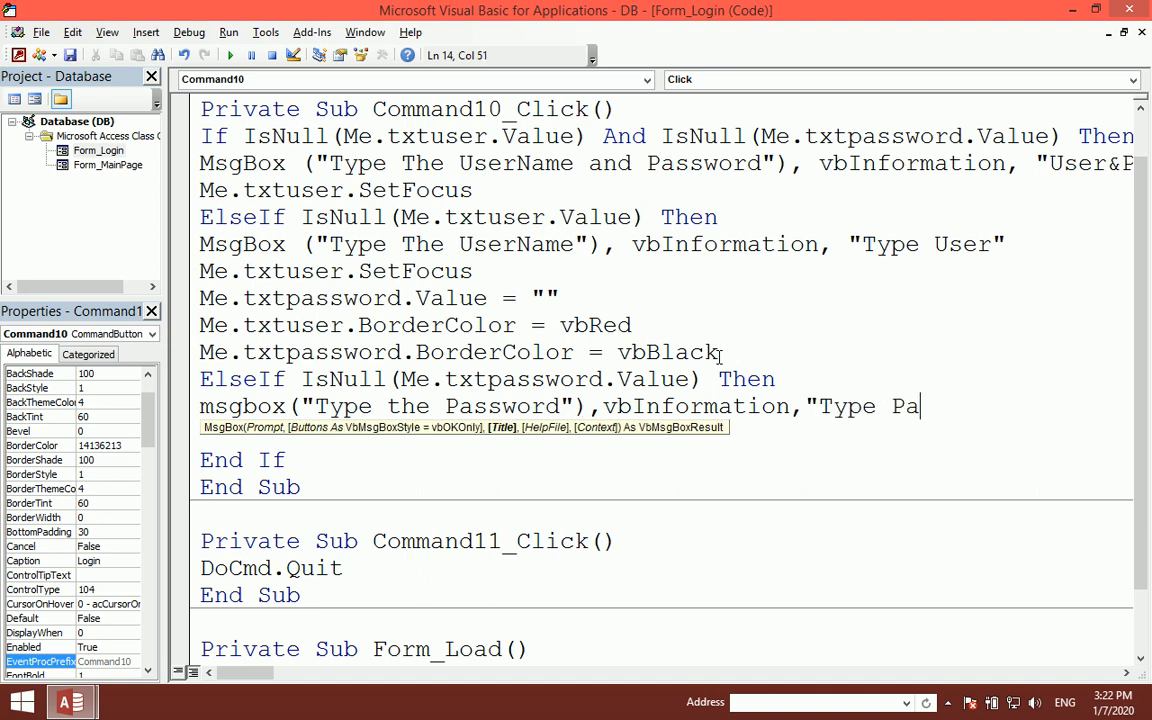
{"action": "type", "text": "\""}
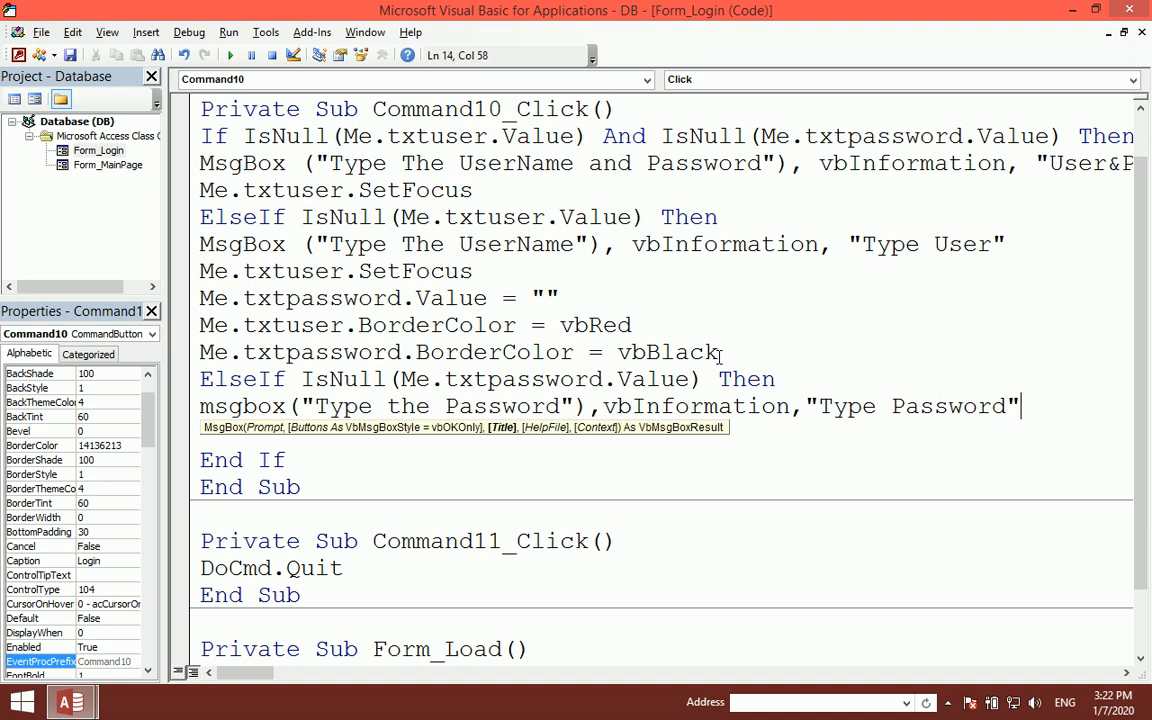
{"action": "type", "text": ")"}
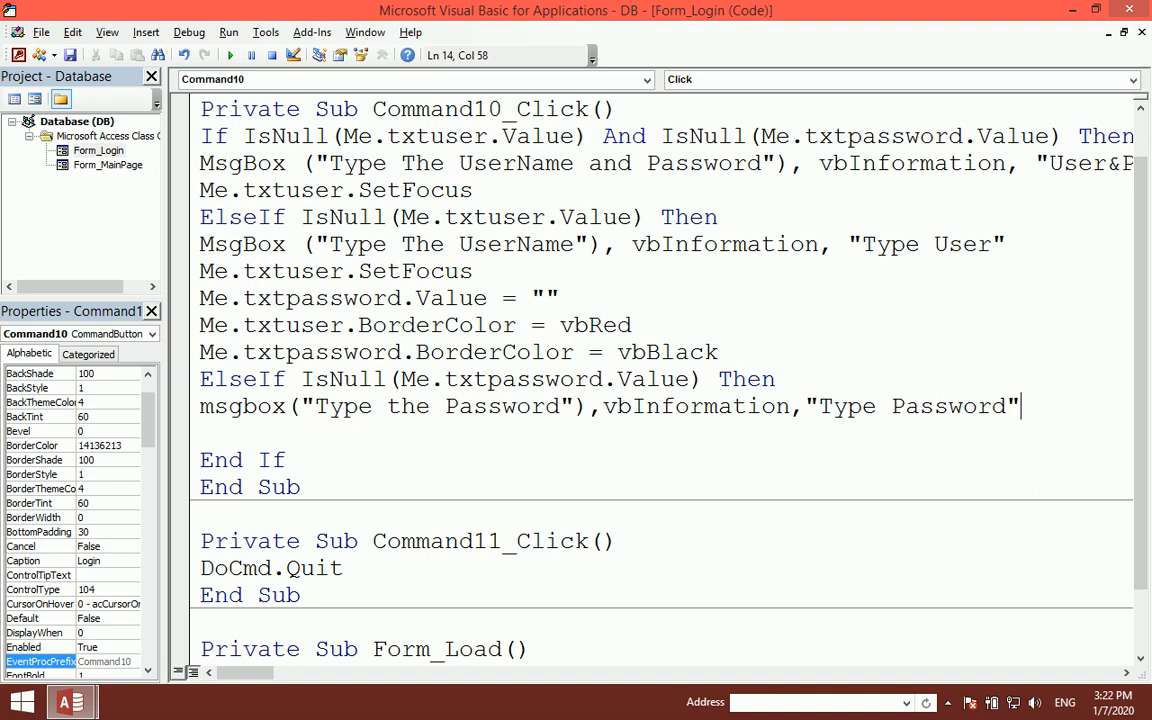
{"action": "key", "text": "Return"}
- Add Me.txtpassword.SetFocus and Me.txtpassword.BorderColor = vbRed
{"action": "type", "text": "me.t"}
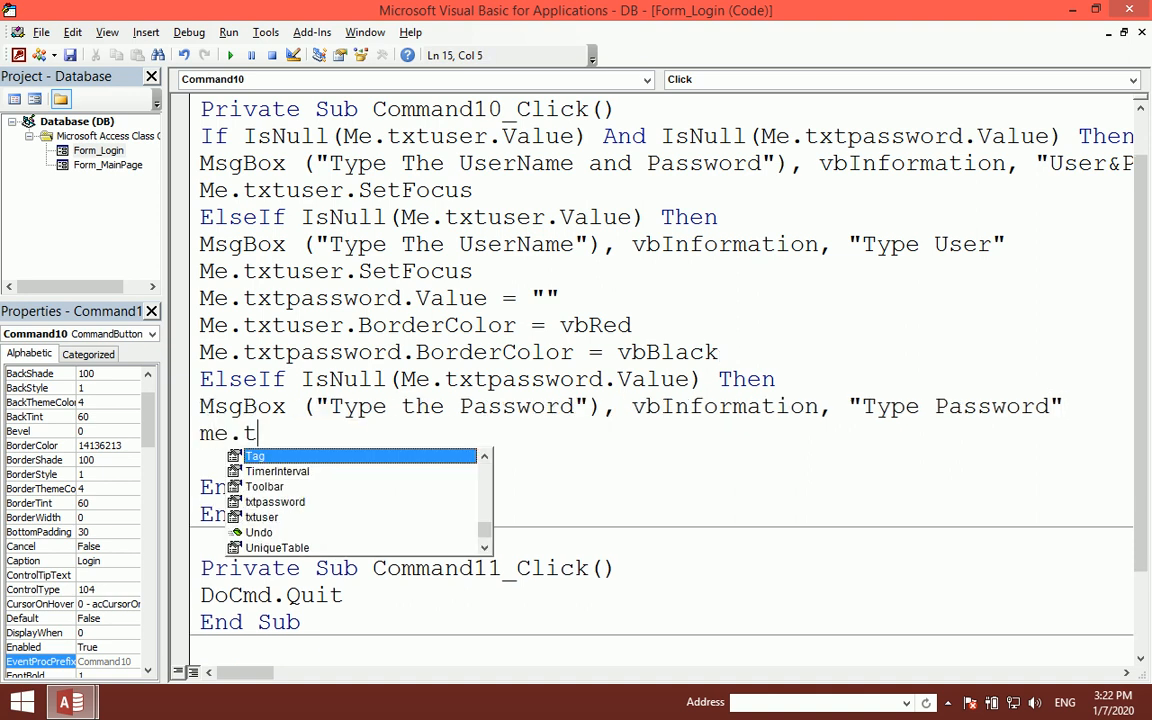
{"action": "type", "text": "x"}
{"action": "key", "text": "Tab"}
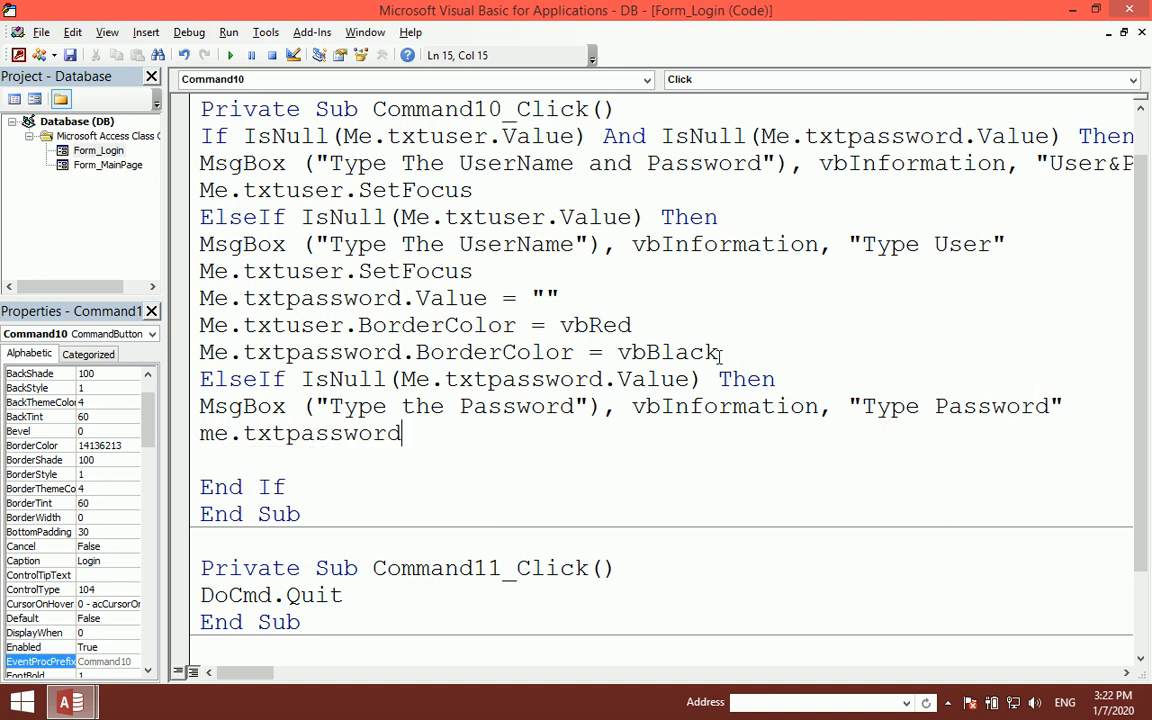
{"action": "type", "text": ".set"}
{"action": "key", "text": "Return"}
{"action": "type", "text": "me.tx"}
{"action": "key", "text": "Tab"}
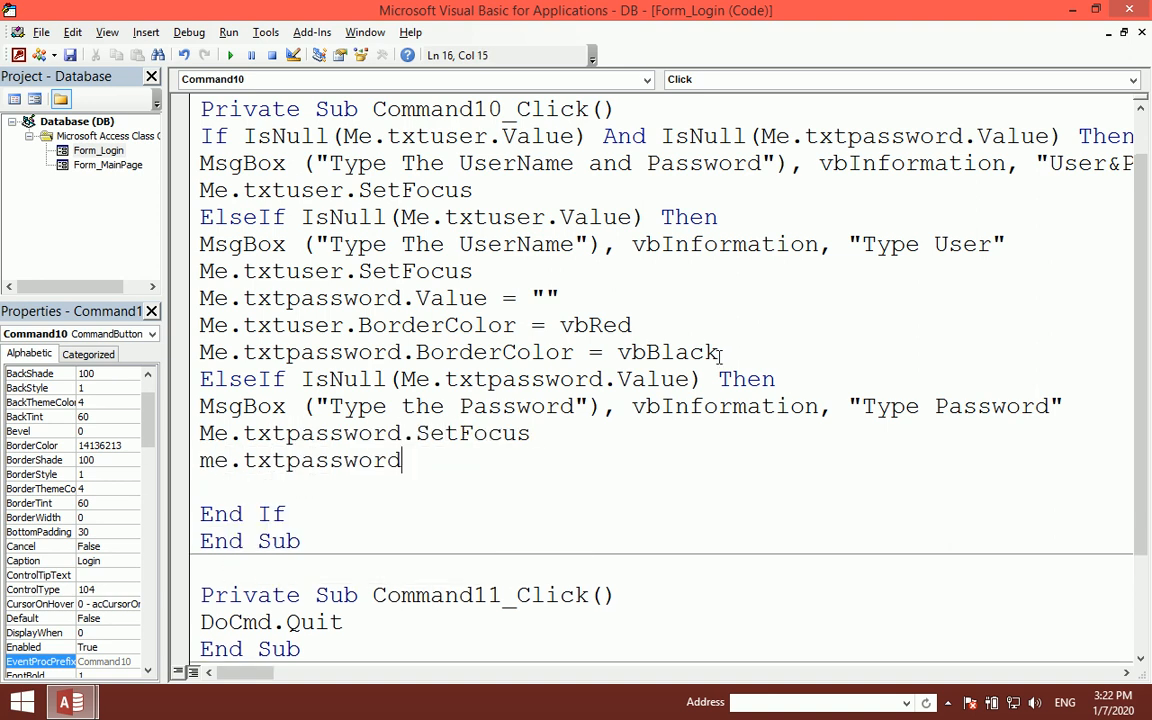
{"action": "type", "text": ".bor"}
{"action": "key", "text": "Tab"}
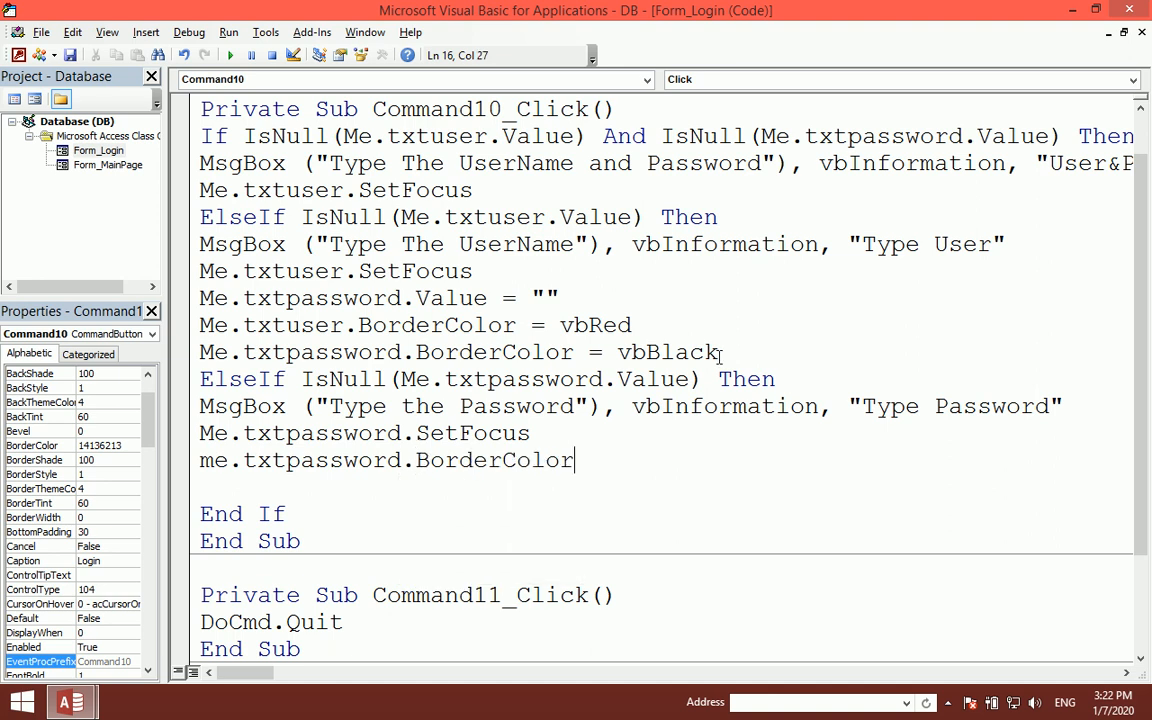
{"action": "type", "text": "=vbred"}
{"action": "key", "text": "Return"}
- Add Me.txtuser.BorderColor = vbBlack and close the code editor
{"action": "type", "text": "me.txt"}
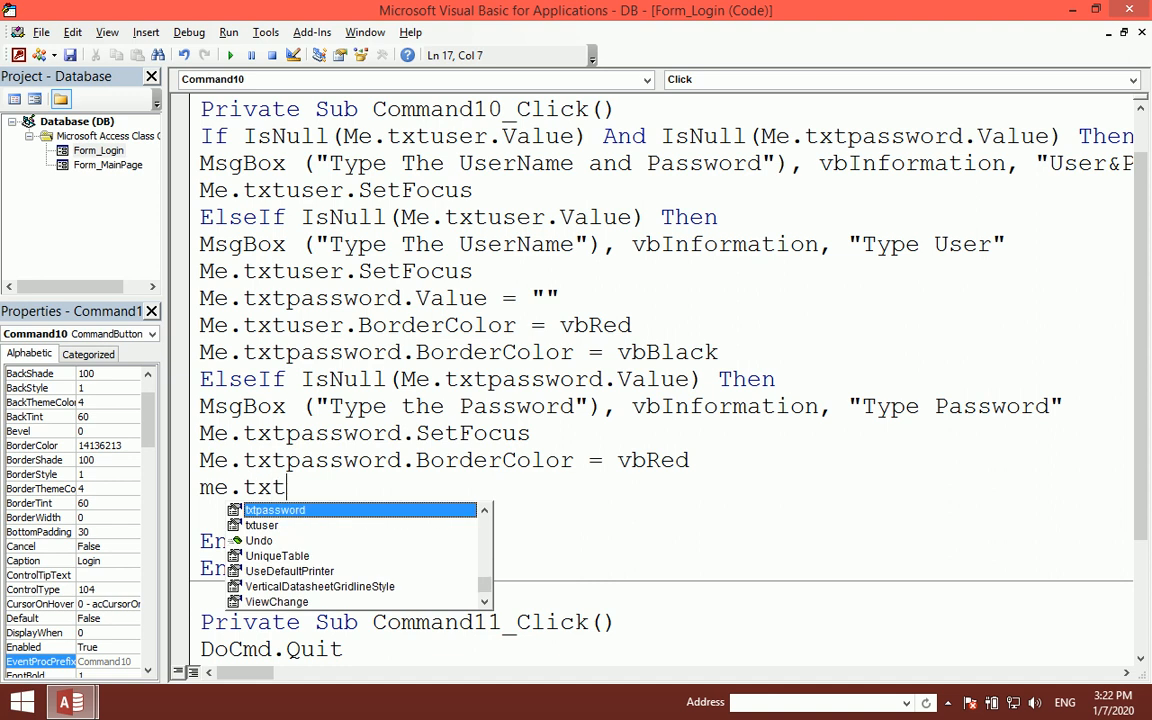
{"action": "type", "text": "u"}
{"action": "key", "text": "Tab"}
{"action": "type", "text": ".bor"}
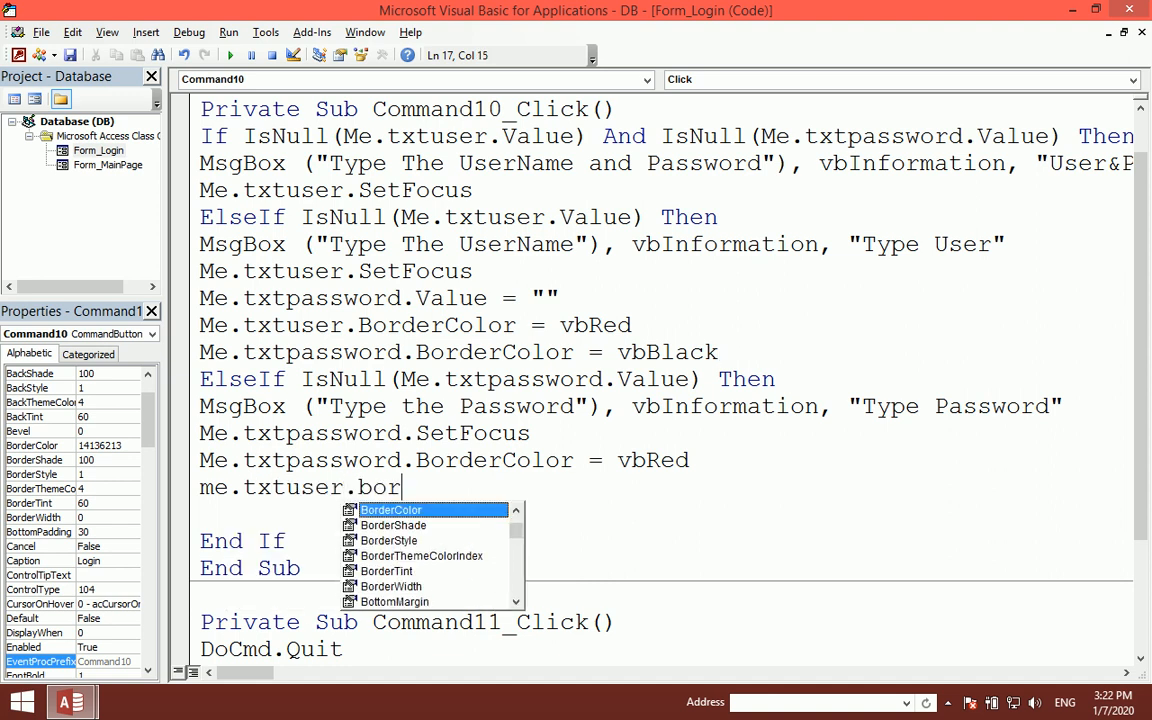
{"action": "key", "text": "Tab"}
{"action": "type", "text": "=vb"}
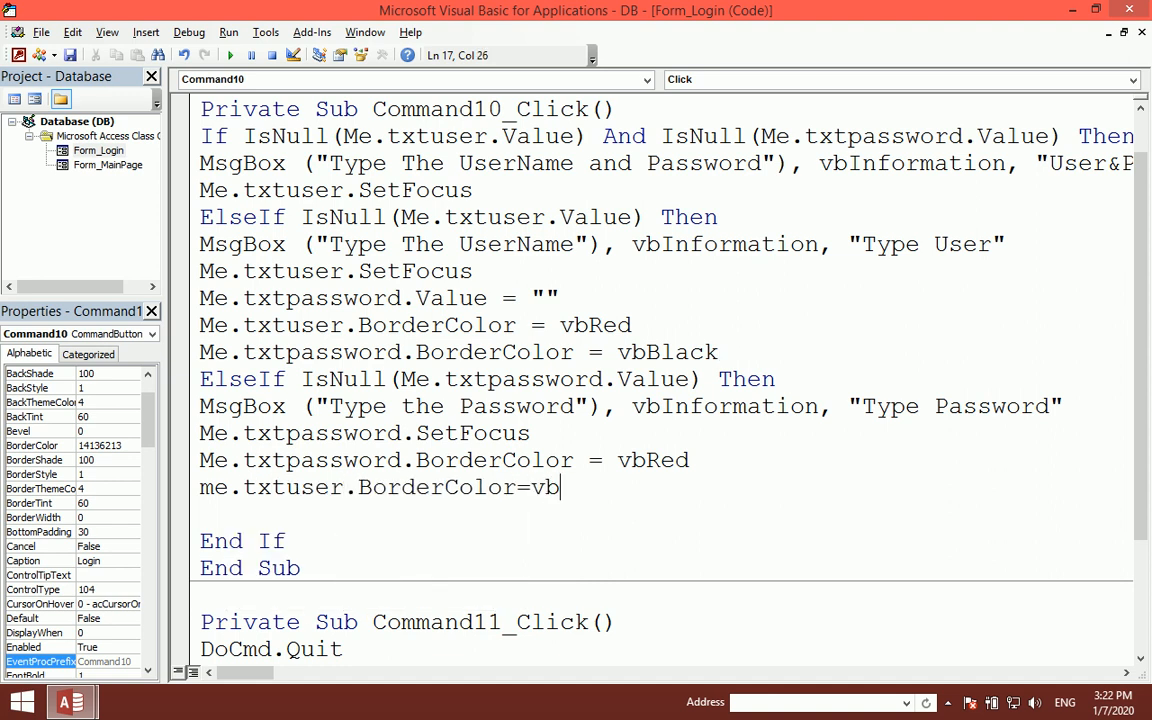
{"action": "type", "text": "black"}
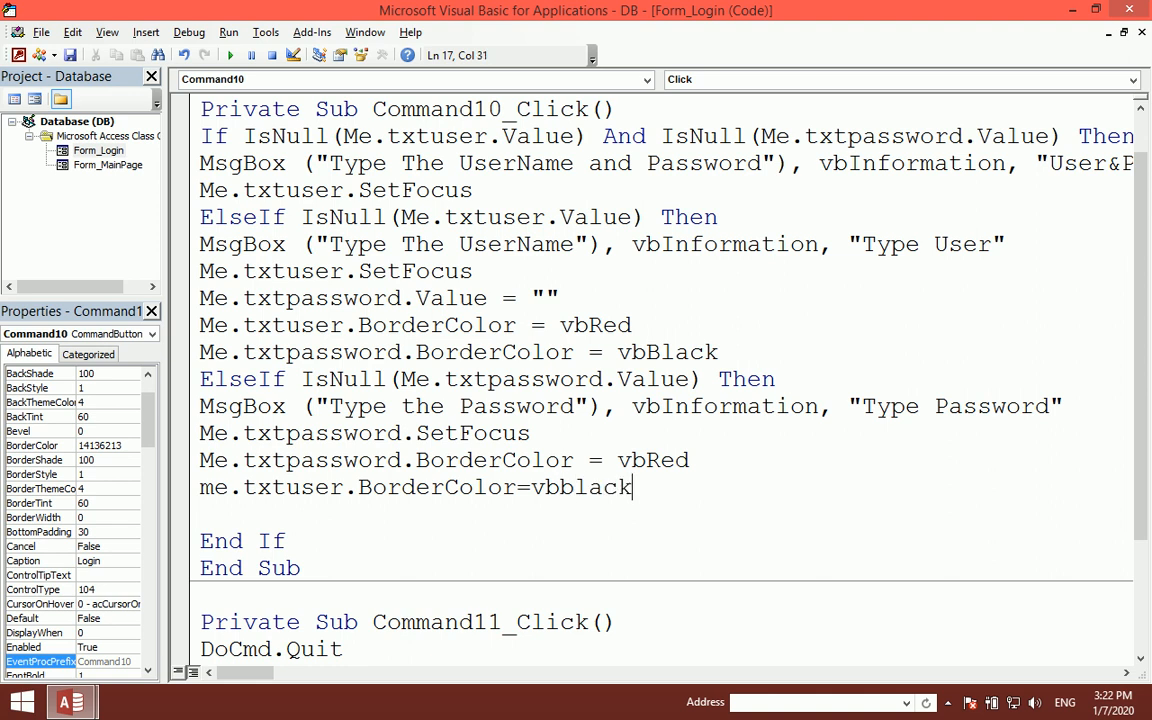
{"action": "key", "text": "Return"}
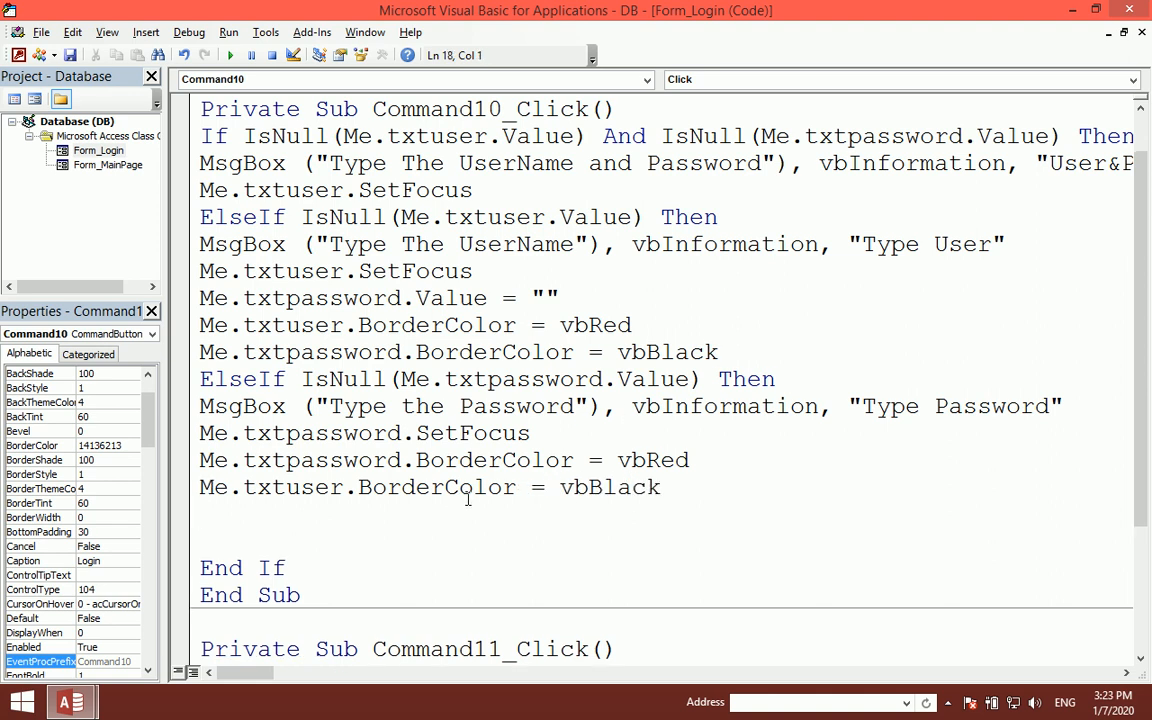
{"action": "left_click", "coordinate": [1131, 10]}
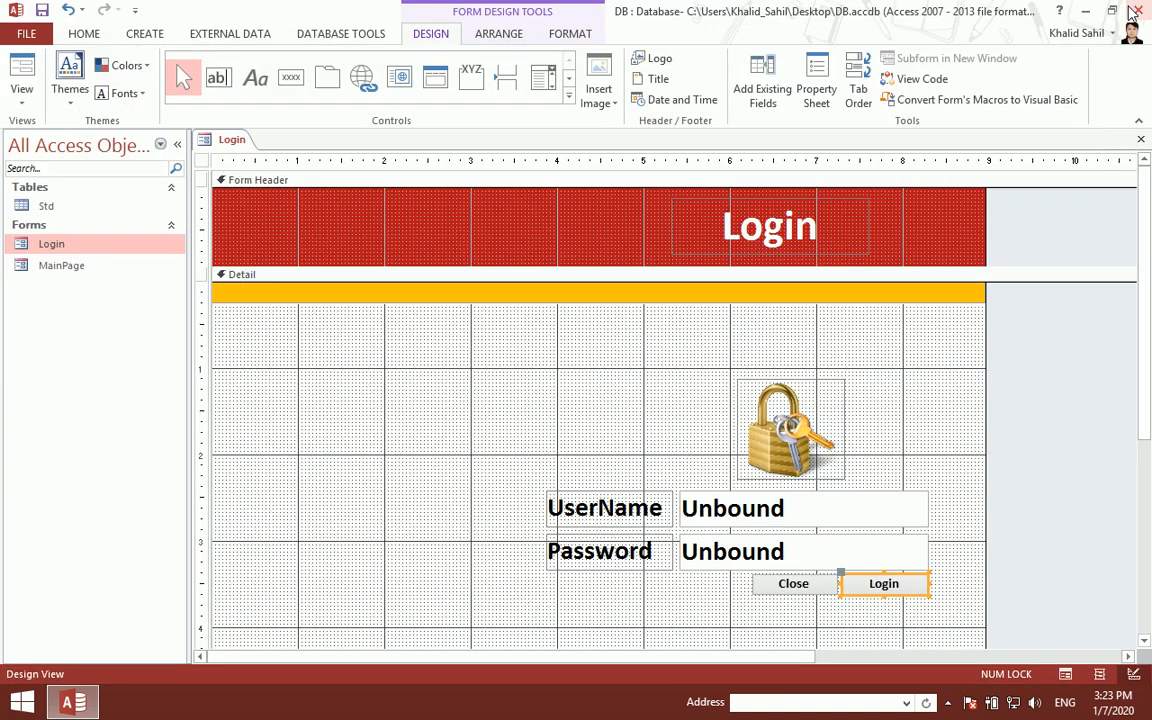
- Run the Login form and submit with only a password to trigger the username warning
{"action": "left_click", "coordinate": [1140, 139]}
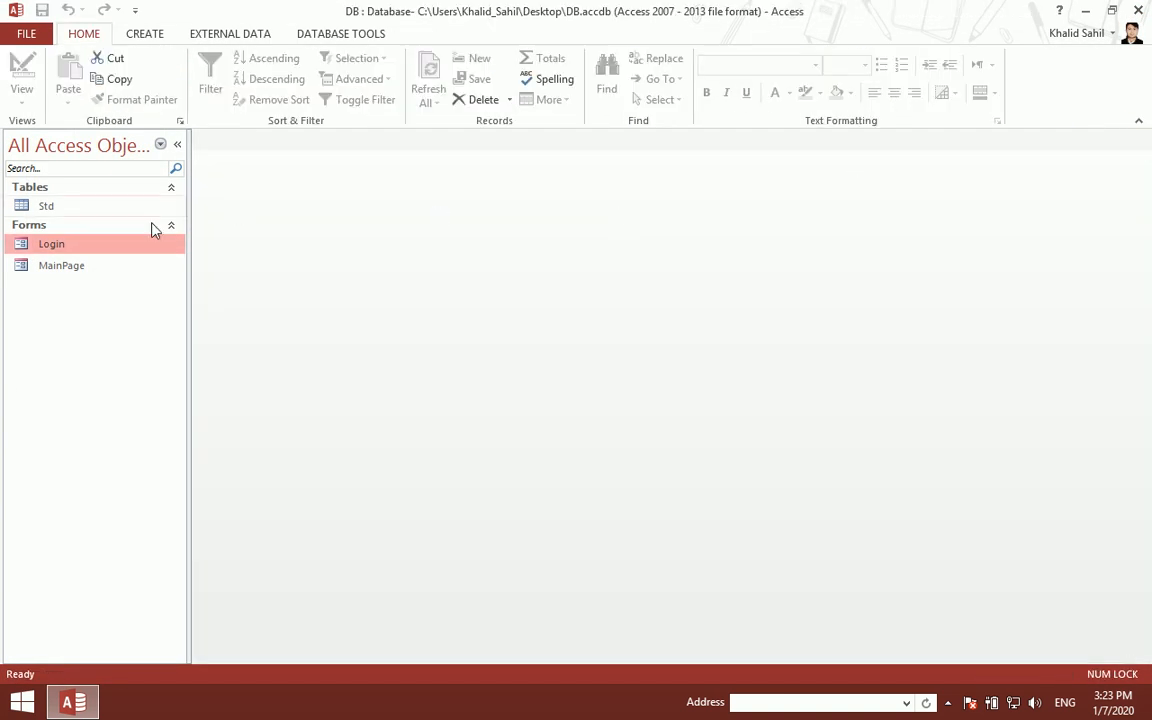
{"action": "double_click", "coordinate": [123, 247]}
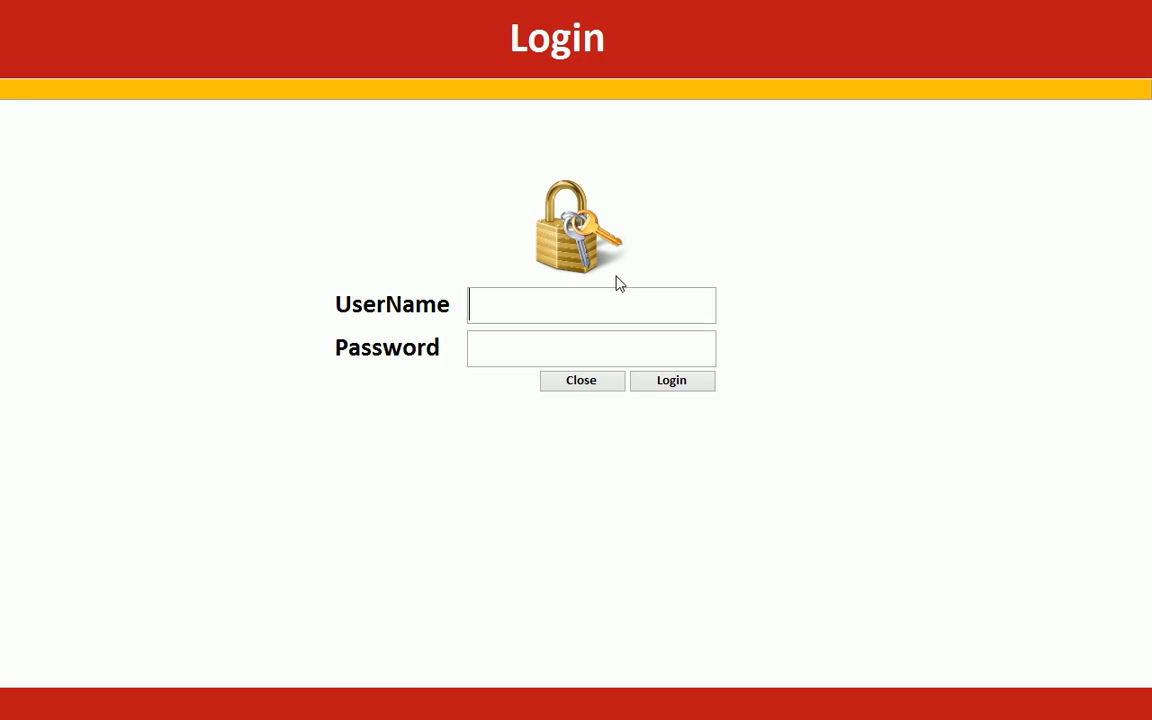
{"action": "left_click", "coordinate": [512, 342]}
{"action": "type", "text": "********"}
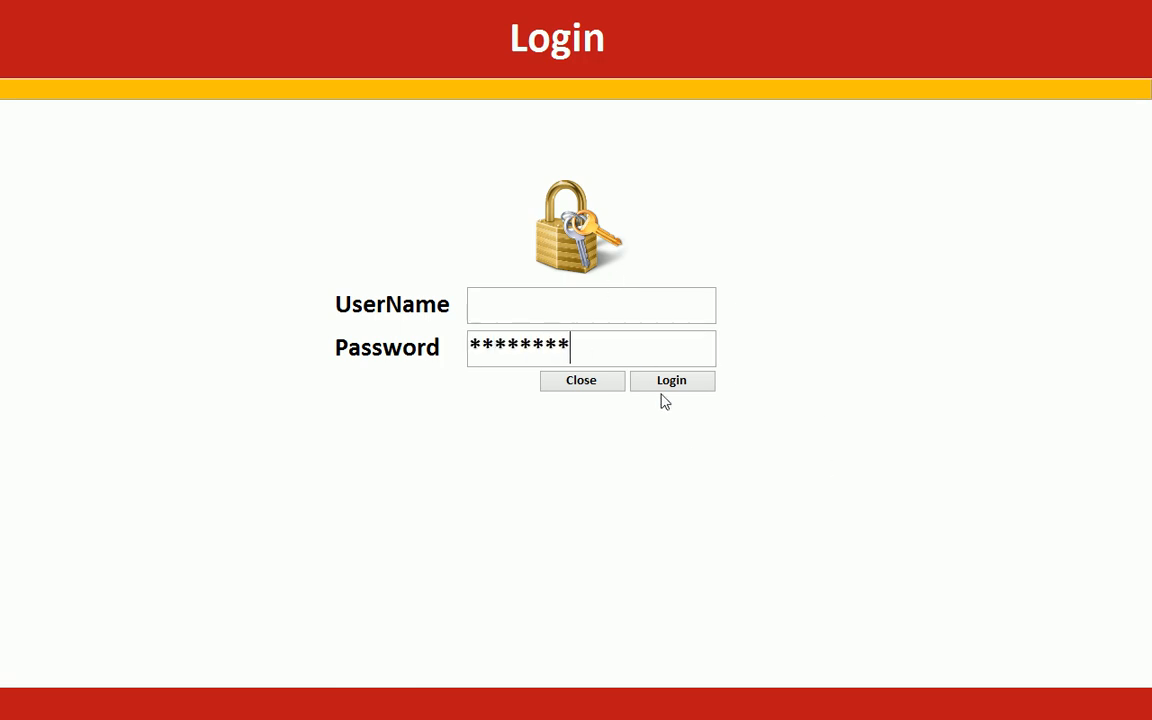
{"action": "left_click", "coordinate": [660, 383]}
{"action": "left_click", "coordinate": [648, 419]}
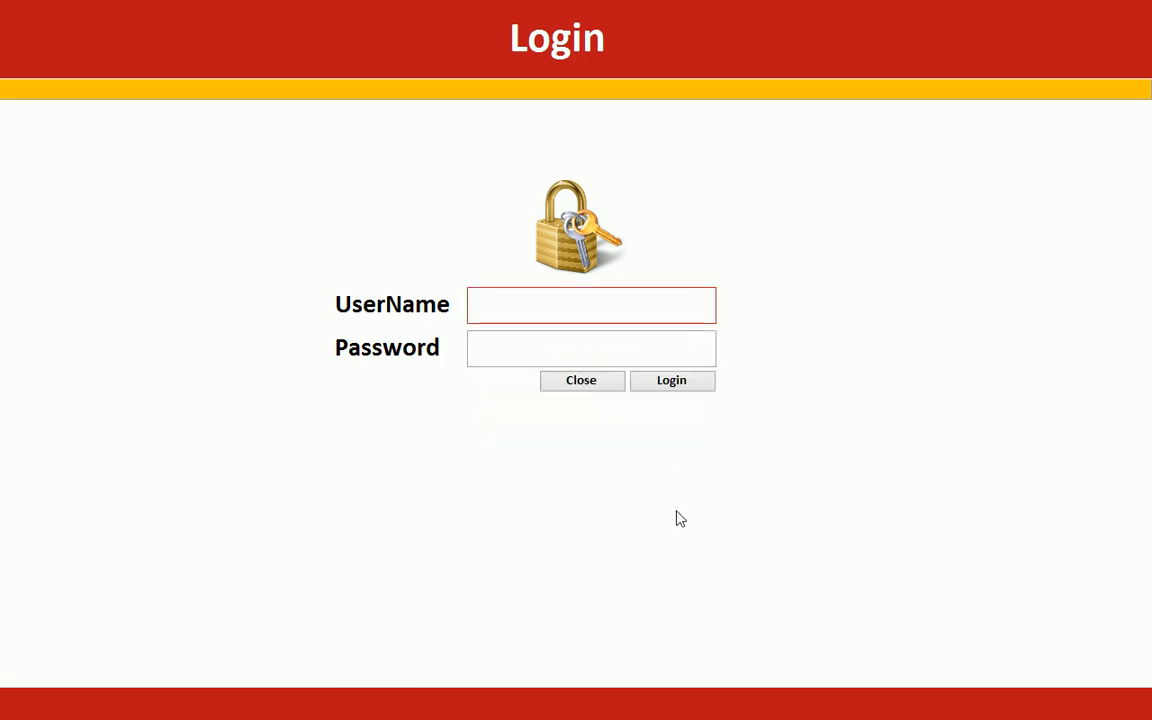
- Enter username Admin, submit without a password, then return to Design View
{"action": "type", "text": "Amdin"}
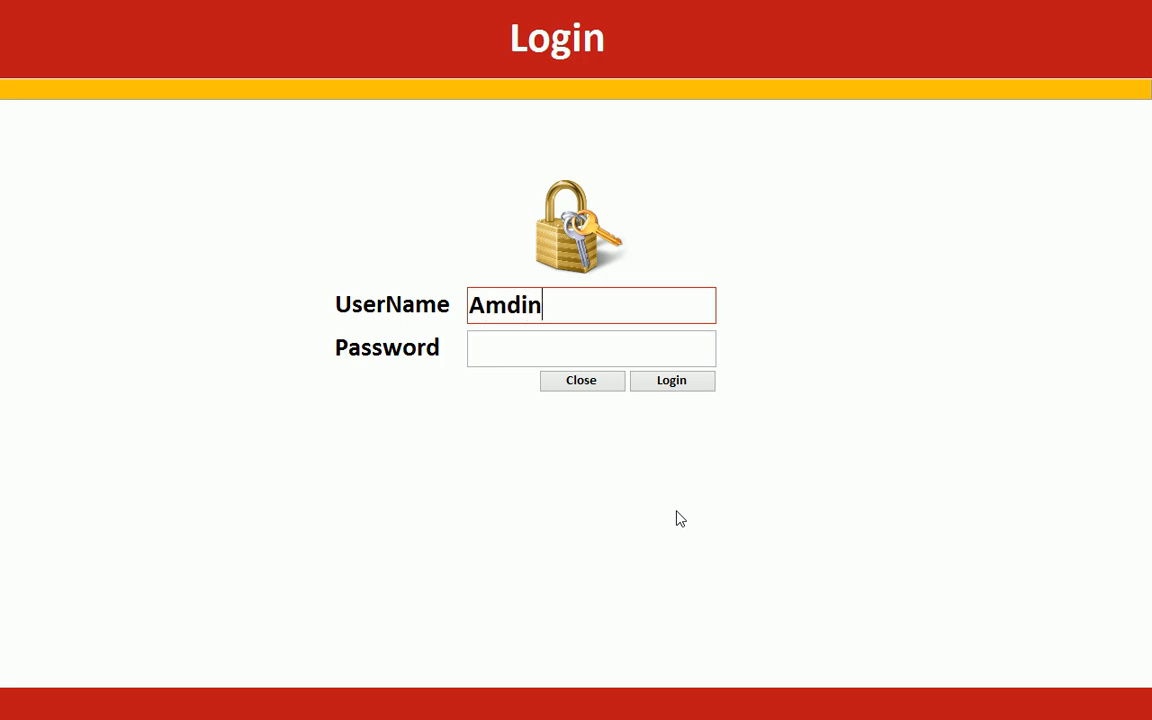
{"action": "key", "text": "BackSpace"}
{"action": "key", "text": "BackSpace"}
{"action": "key", "text": "BackSpace"}
{"action": "key", "text": "BackSpace"}
{"action": "type", "text": "dmin"}
{"action": "left_click", "coordinate": [589, 352]}
{"action": "left_click", "coordinate": [684, 388]}
{"action": "right_click", "coordinate": [771, 298]}
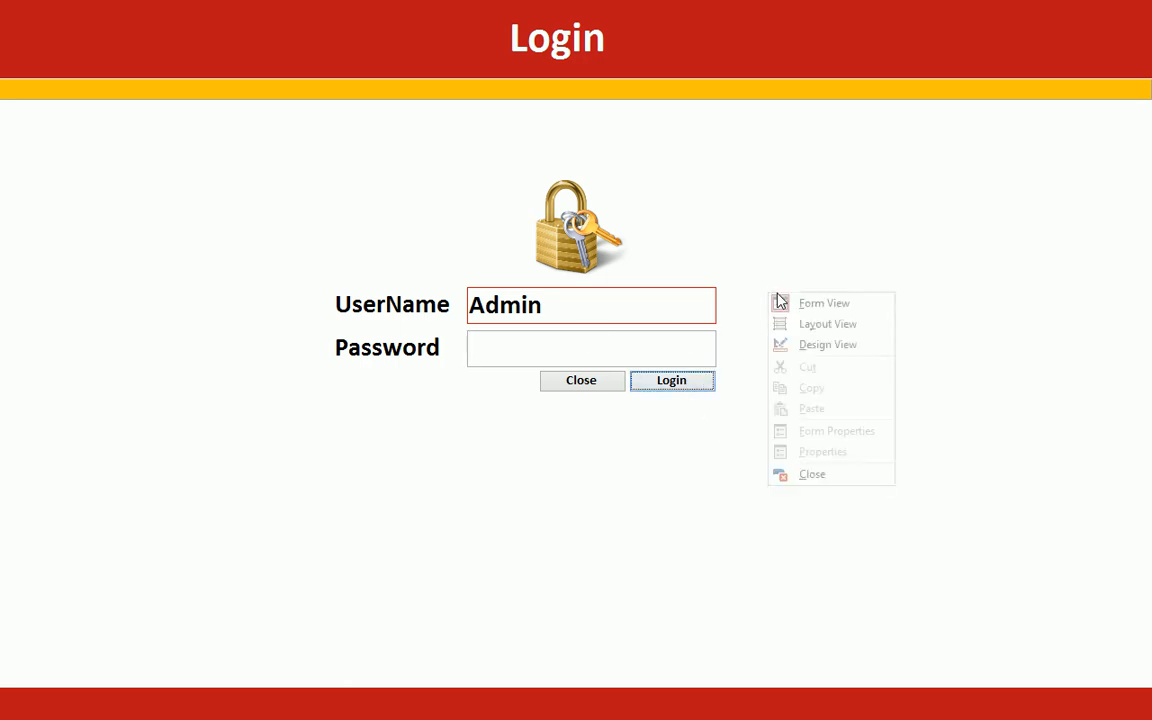
{"action": "left_click", "coordinate": [825, 355]}
- Review the password SetFocus, border colour lines and IsNull ElseIf test, then close editor and design
{"action": "right_click", "coordinate": [870, 595]}
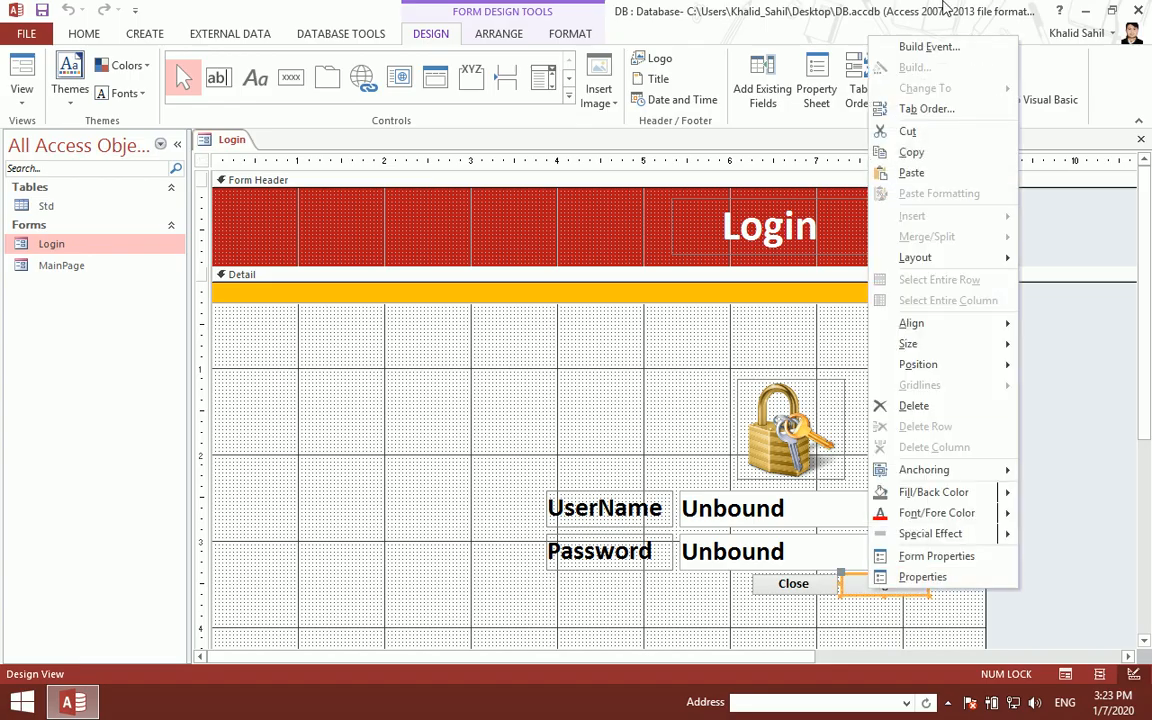
{"action": "left_click", "coordinate": [925, 45]}
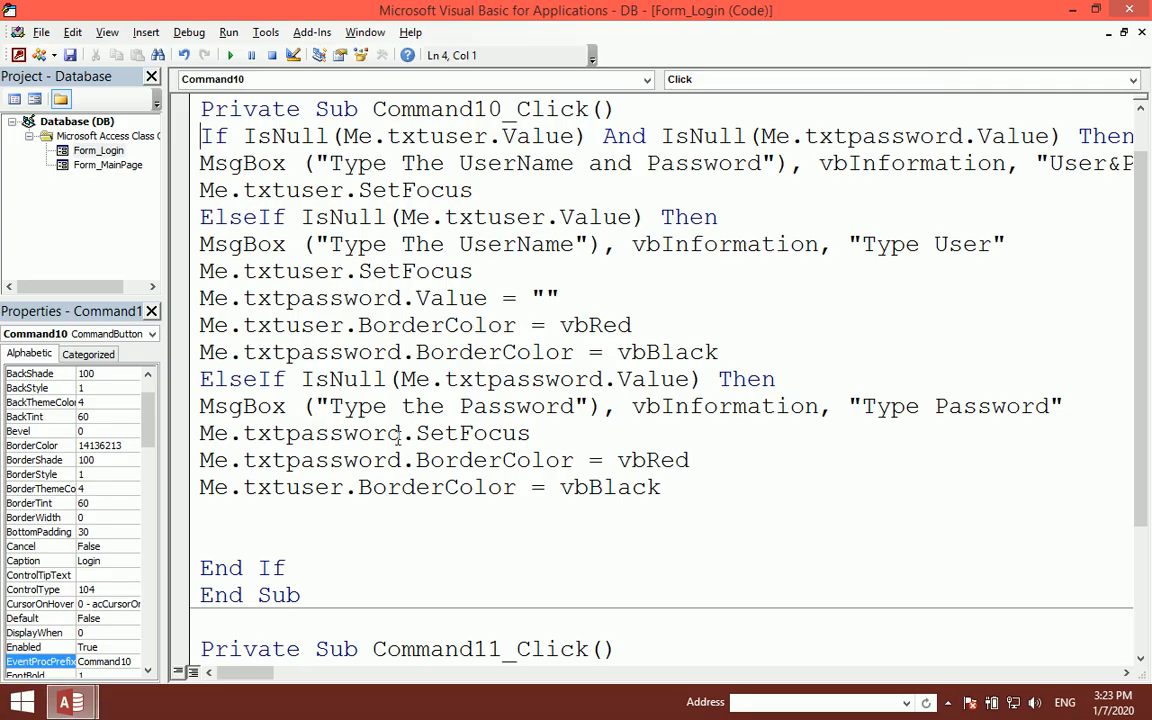
{"action": "left_click_drag", "start_coordinate": [332, 460], "coordinate": [503, 460]}
{"action": "left_click", "coordinate": [540, 487]}
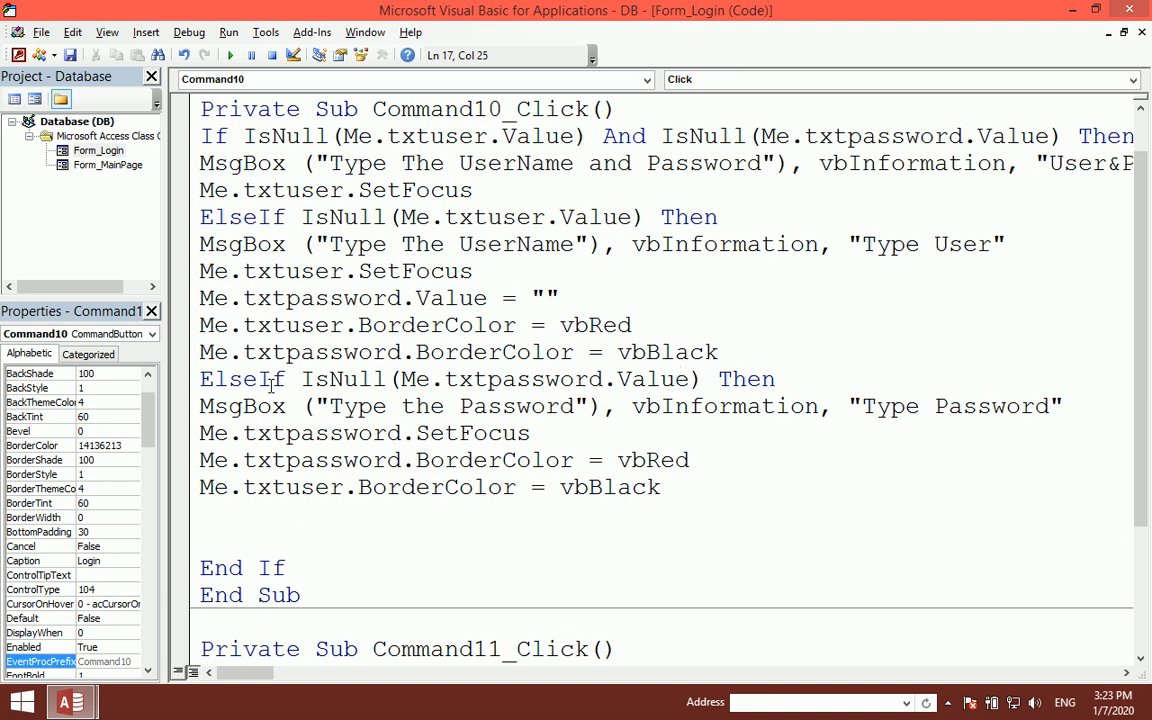
{"action": "left_click", "coordinate": [272, 458]}
{"action": "left_click_drag", "start_coordinate": [530, 433], "coordinate": [228, 437]}
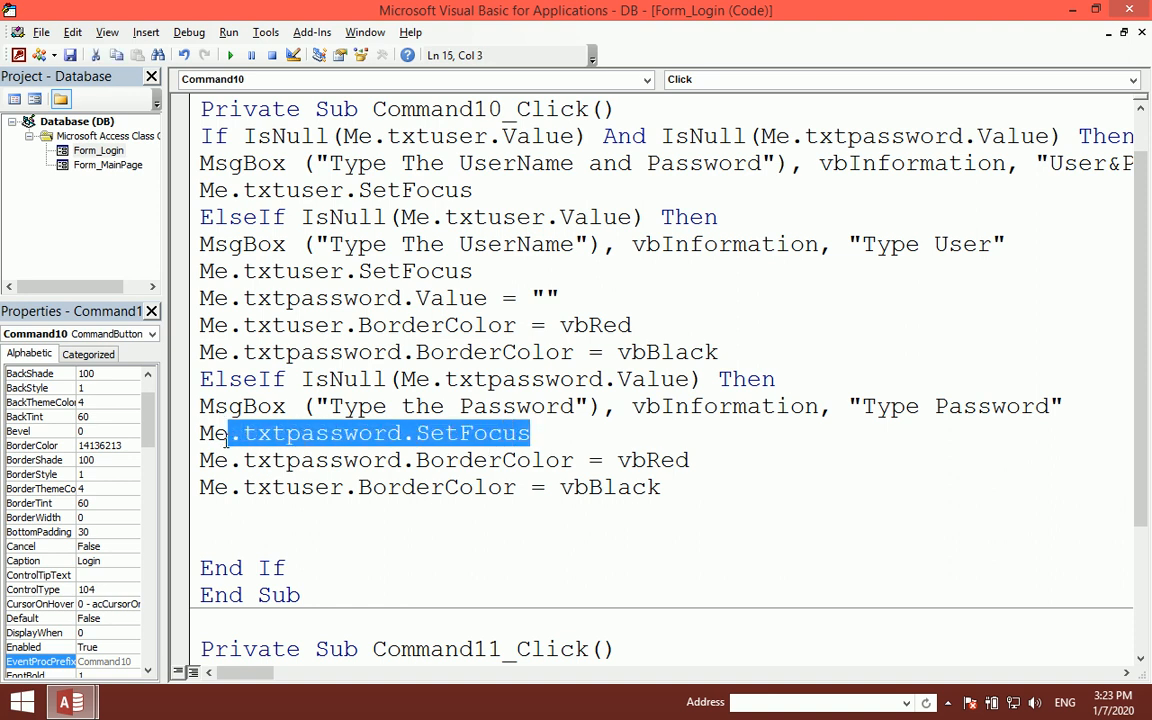
{"action": "left_click", "coordinate": [309, 380]}
{"action": "left_click_drag", "start_coordinate": [330, 380], "coordinate": [344, 380]}
{"action": "left_click_drag", "start_coordinate": [487, 380], "coordinate": [573, 380]}
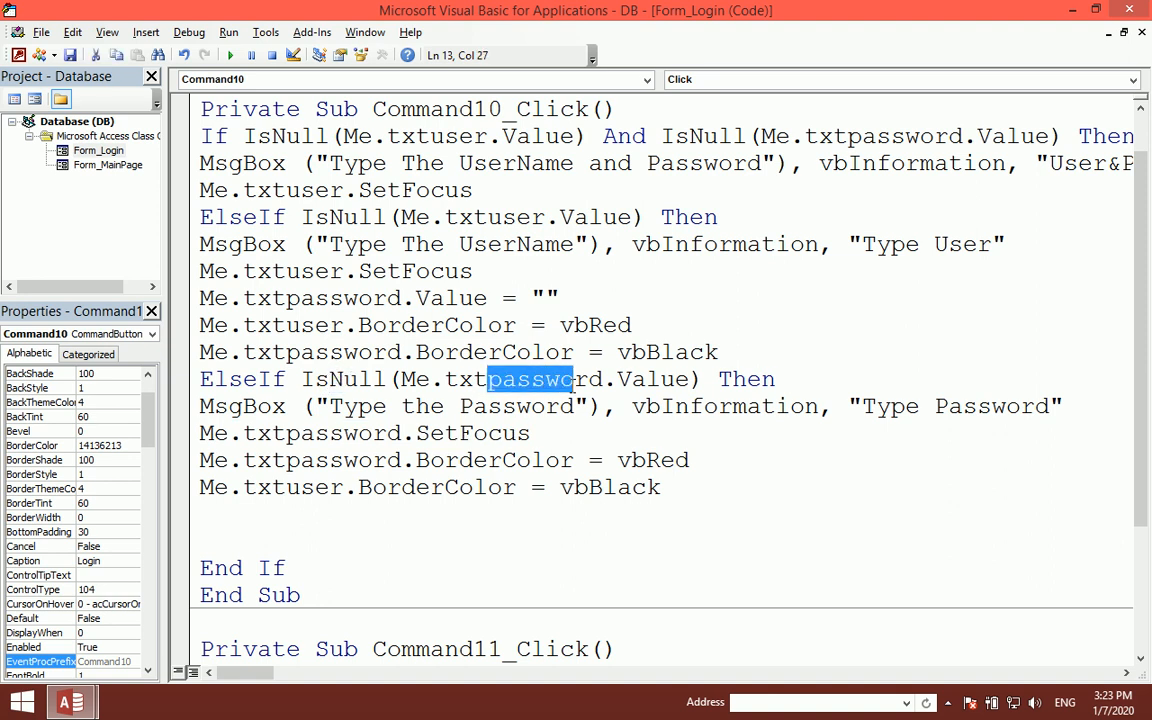
{"action": "left_click", "coordinate": [628, 386]}
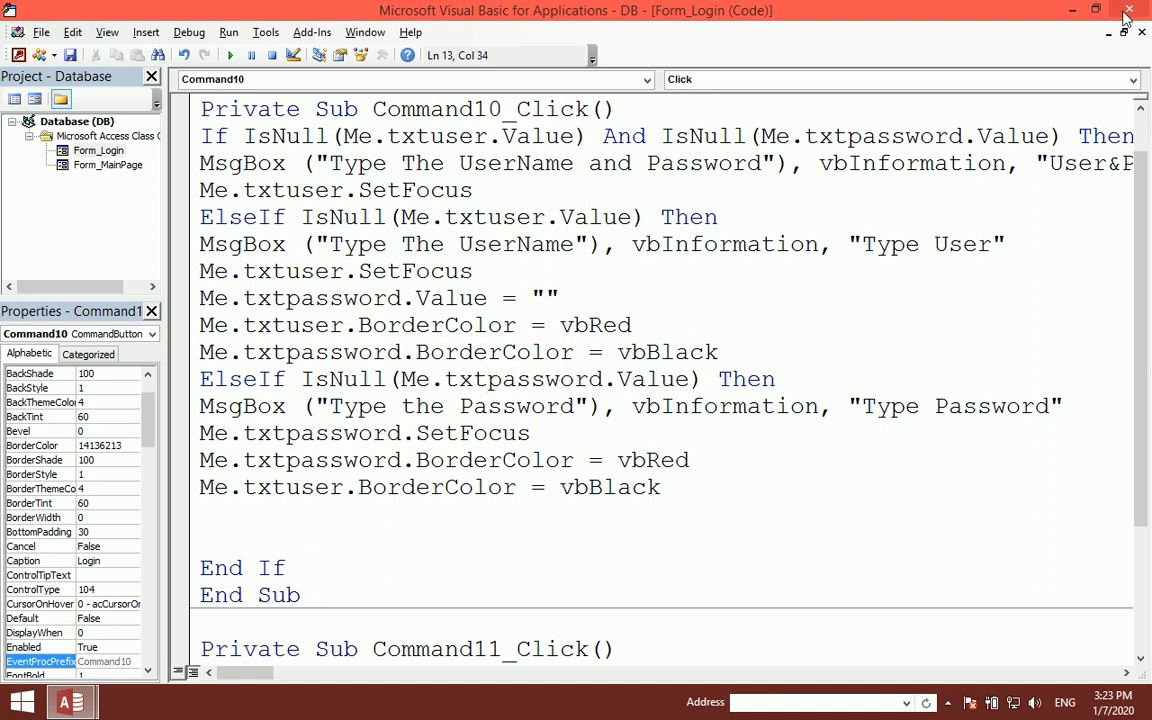
{"action": "left_click", "coordinate": [1125, 12]}
{"action": "left_click", "coordinate": [1139, 142]}
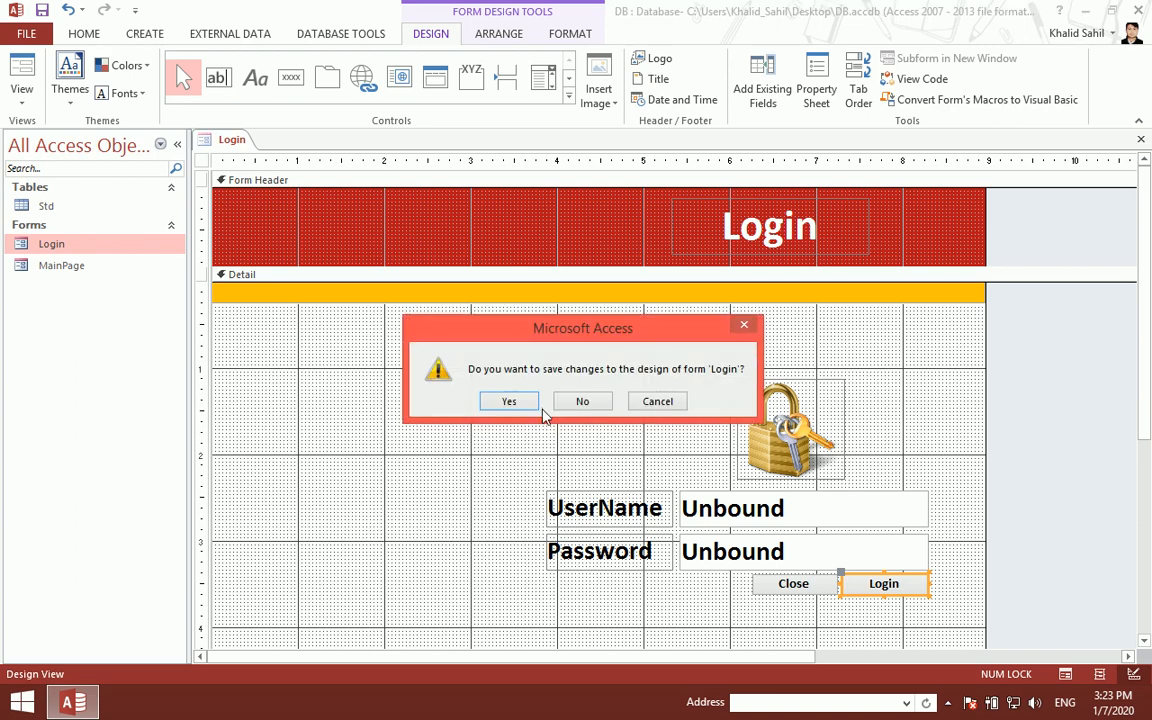
- Save the Login form and submit it repeatedly with a username but no password
{"action": "left_click", "coordinate": [509, 402]}
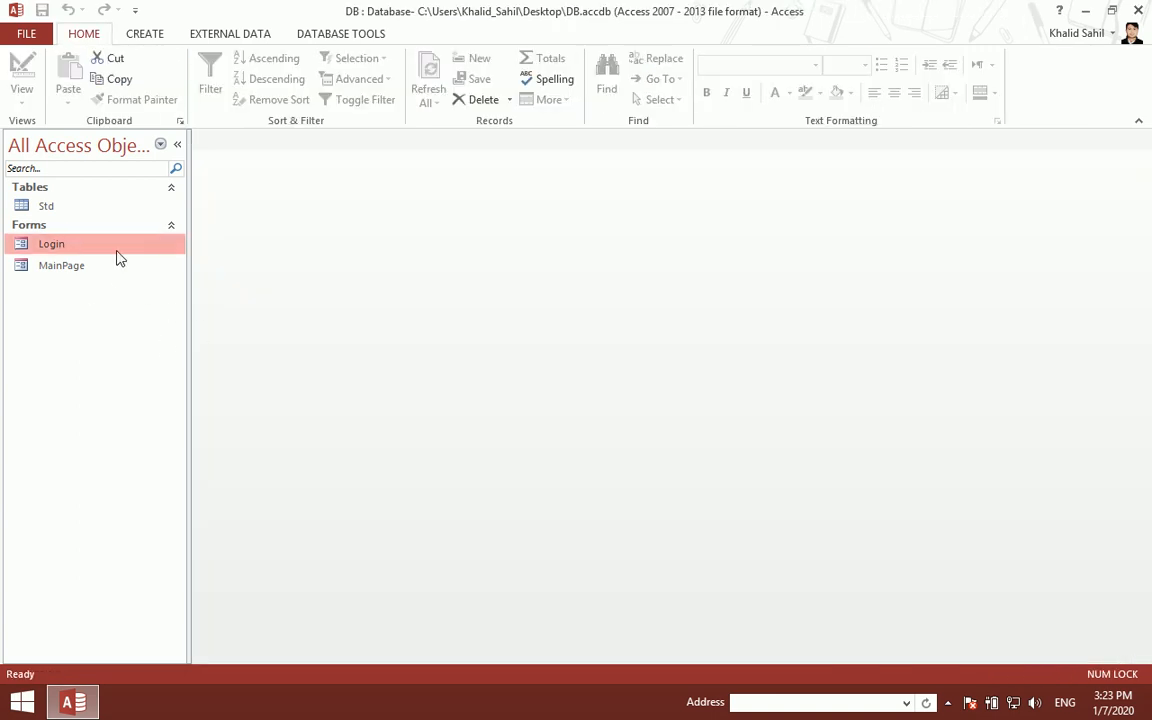
{"action": "double_click", "coordinate": [106, 240]}
{"action": "type", "text": "asdfsadf"}
{"action": "left_click", "coordinate": [672, 382]}
{"action": "left_click", "coordinate": [628, 418]}
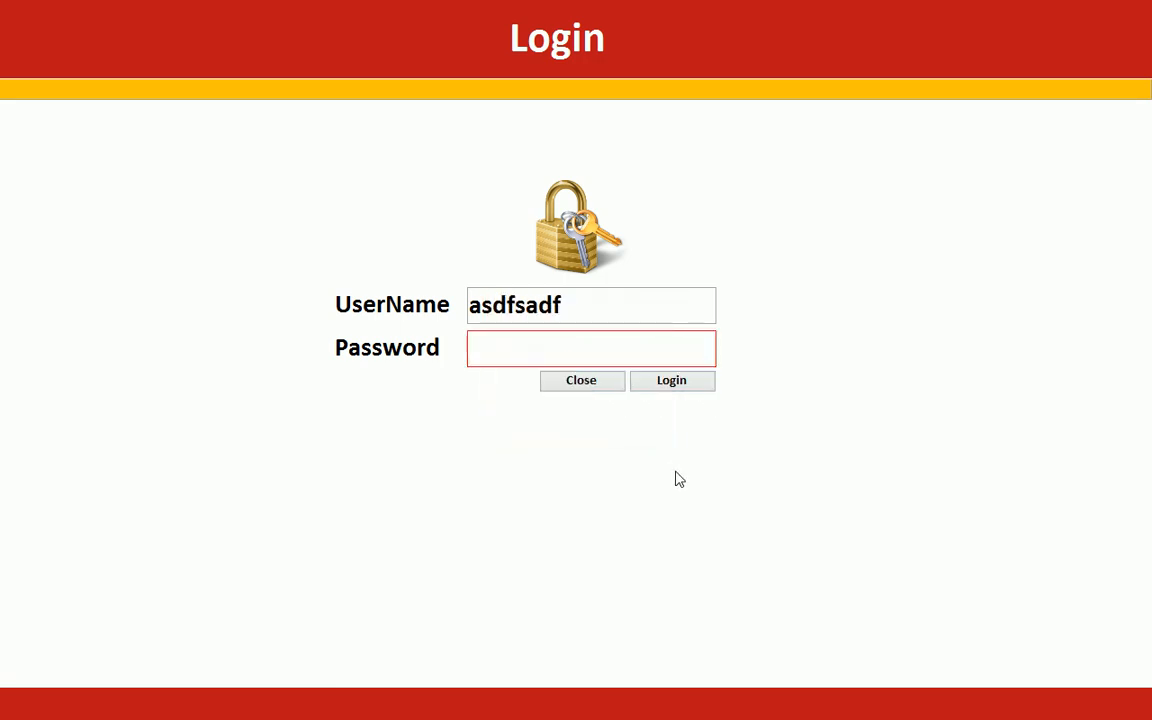
{"action": "left_click_drag", "start_coordinate": [607, 314], "coordinate": [170, 329]}
{"action": "type", "text": "asdfasdf"}
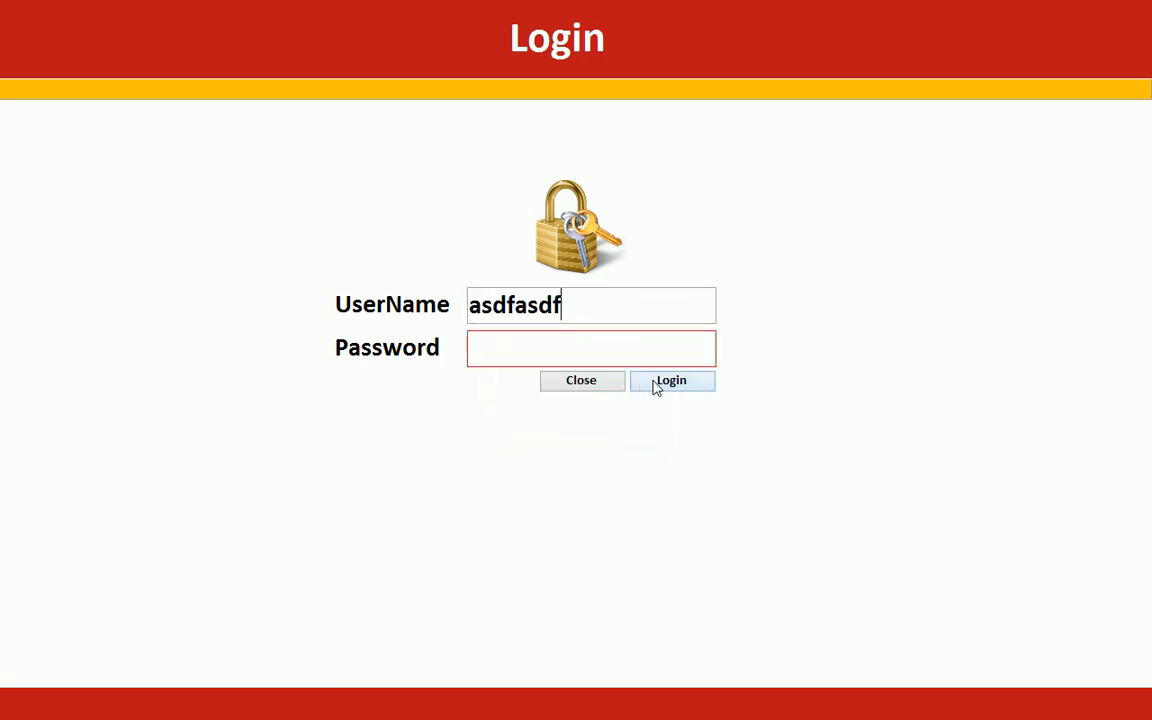
{"action": "left_click", "coordinate": [656, 386]}
{"action": "left_click", "coordinate": [630, 420]}
{"action": "left_click", "coordinate": [645, 391]}
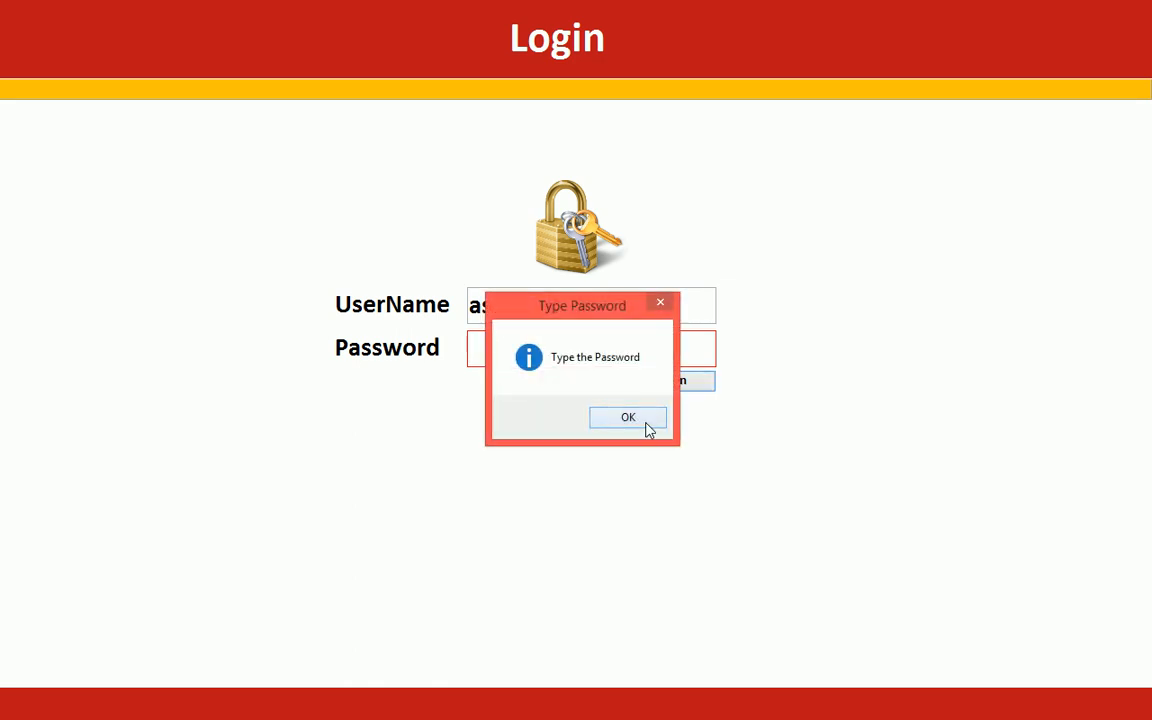
{"action": "left_click", "coordinate": [645, 427]}
- Fill the password, clear the username to get the username warning, then return to Design View
{"action": "type", "text": "*******"}
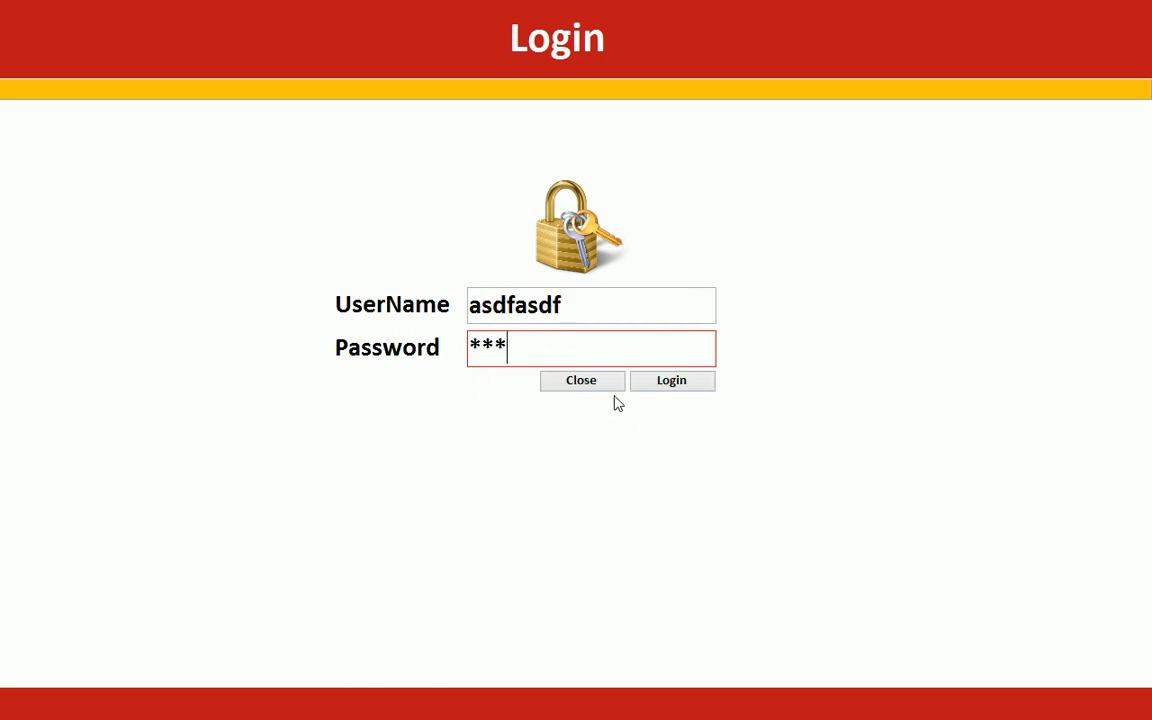
{"action": "left_click", "coordinate": [662, 383]}
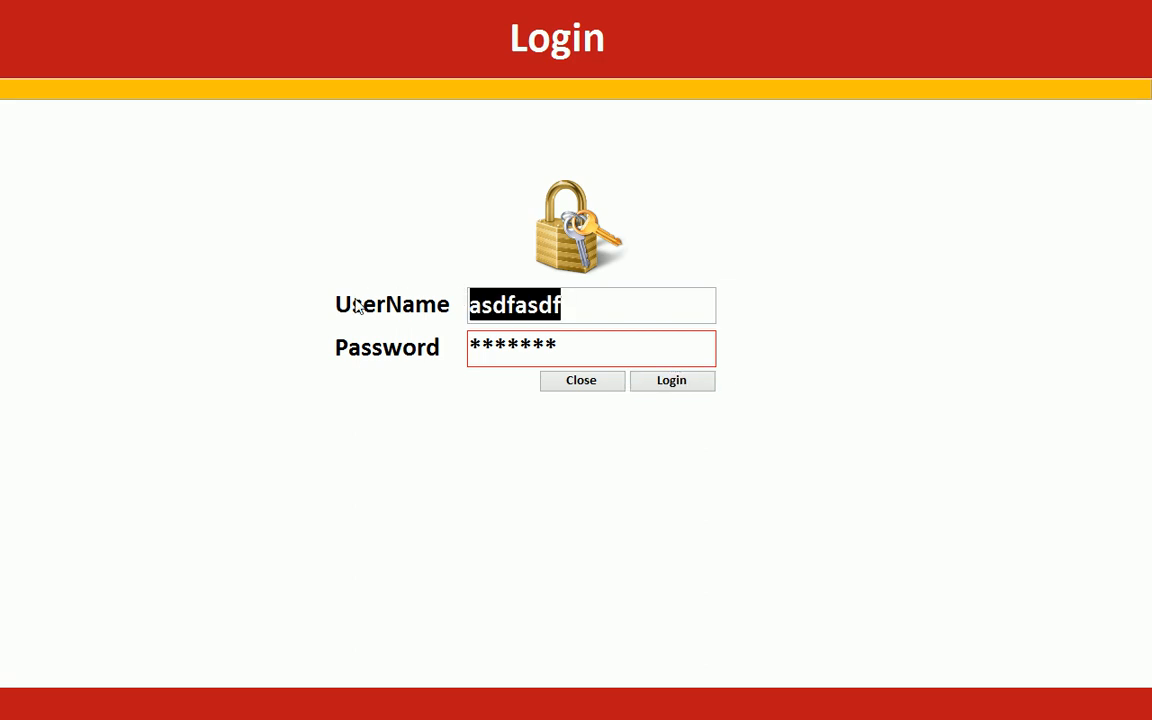
{"action": "key", "text": "BackSpace"}
{"action": "left_click", "coordinate": [625, 418]}
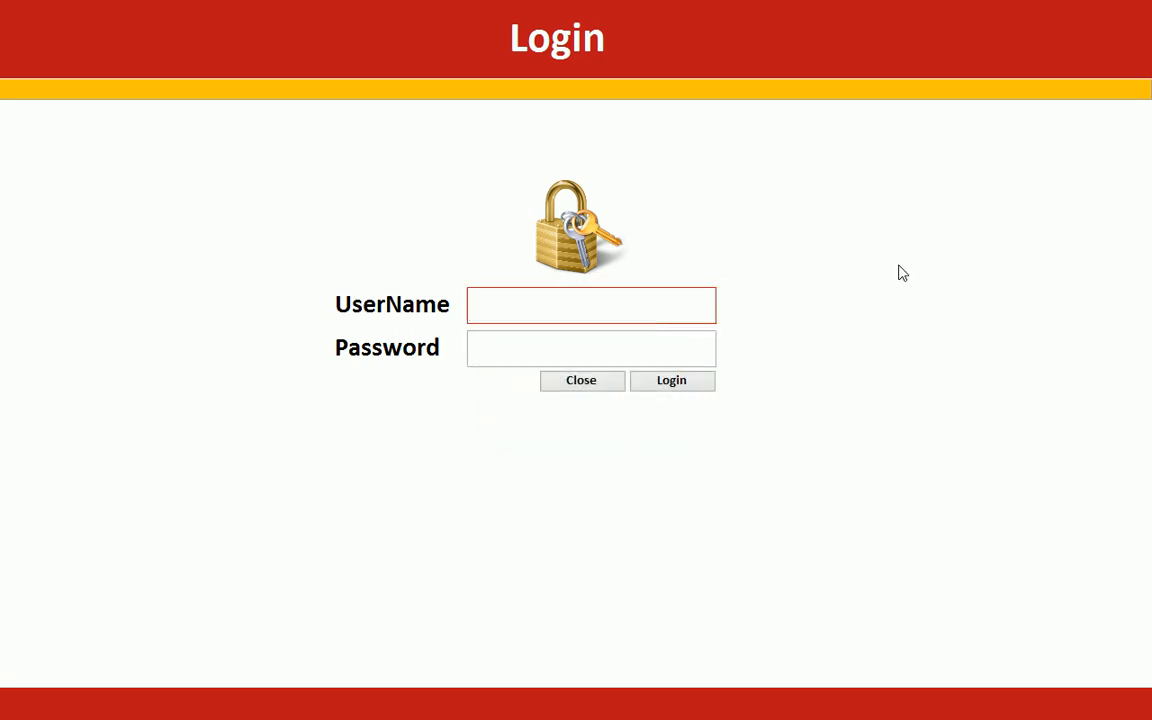
{"action": "right_click", "coordinate": [922, 233]}
{"action": "left_click", "coordinate": [1000, 288]}
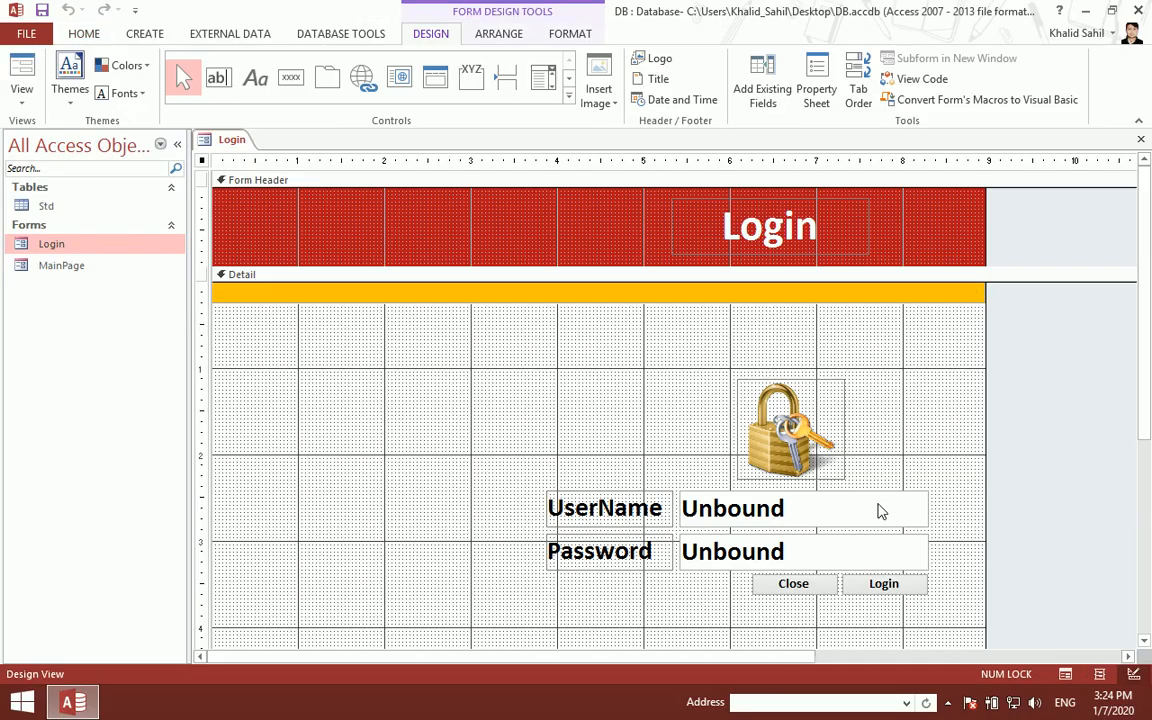
{"action": "right_click", "coordinate": [883, 584]}
{"action": "left_click", "coordinate": [942, 36]}
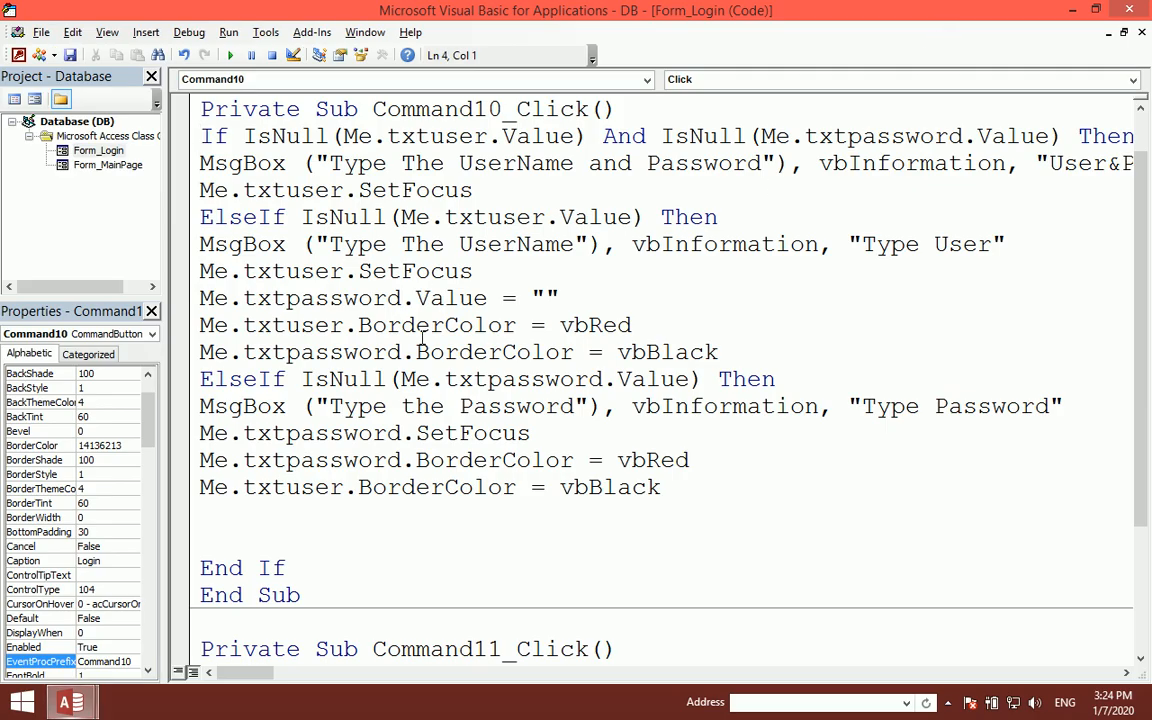
{"action": "left_click", "coordinate": [386, 519]}
{"action": "type", "text": "elseif me.txtuser.va"}
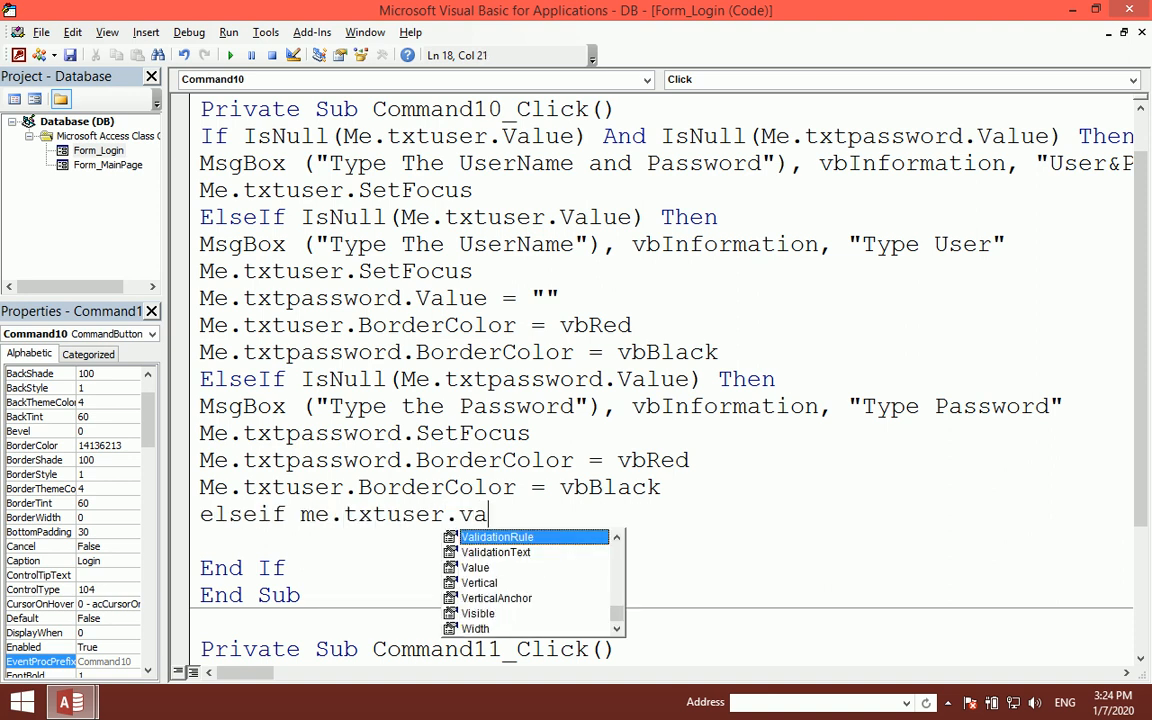
{"action": "key", "text": "Tab"}
{"action": "type", "text": "=\"Admin"}
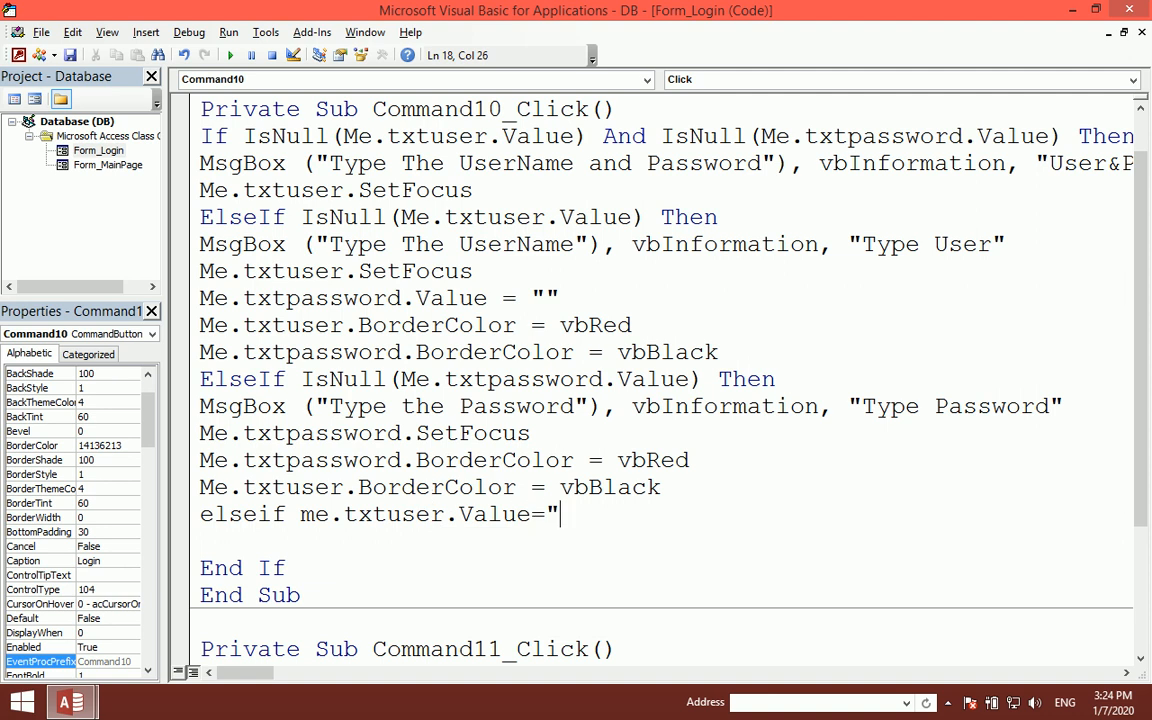
{"action": "type", "text": "\" and"}
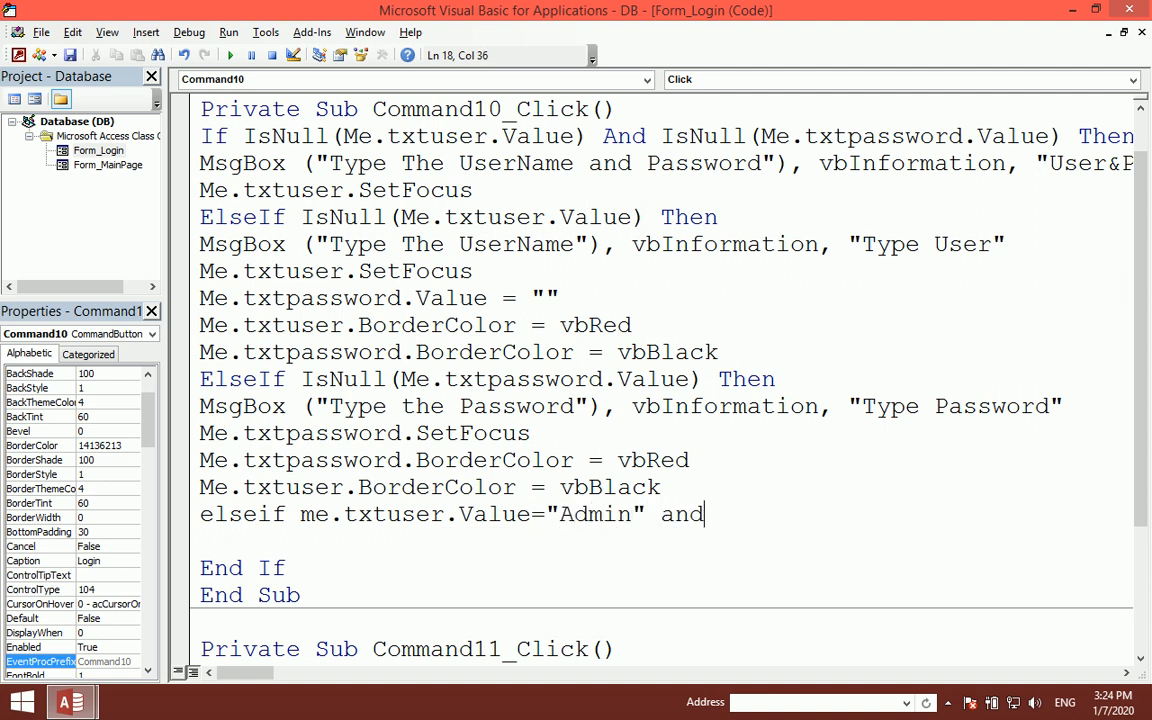
{"action": "type", "text": " me.txt"}
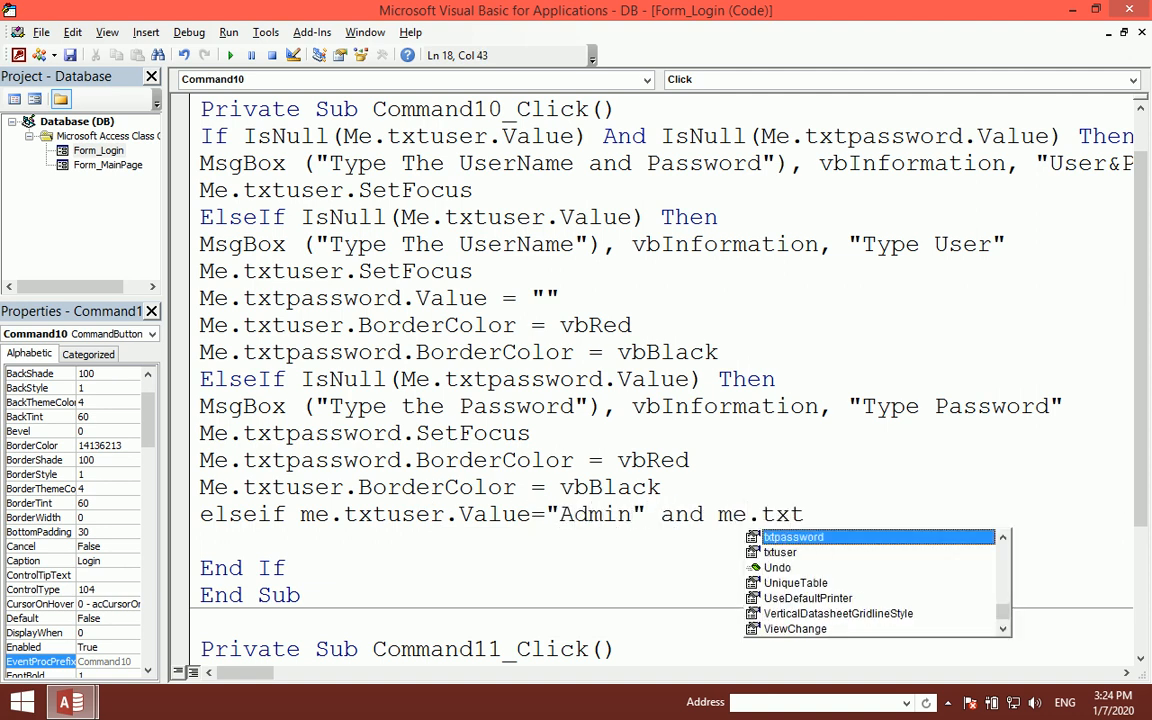
{"action": "key", "text": "Tab"}
{"action": "type", "text": ".val"}
{"action": "key", "text": "Tab"}
{"action": "type", "text": "=\"123\" then"}
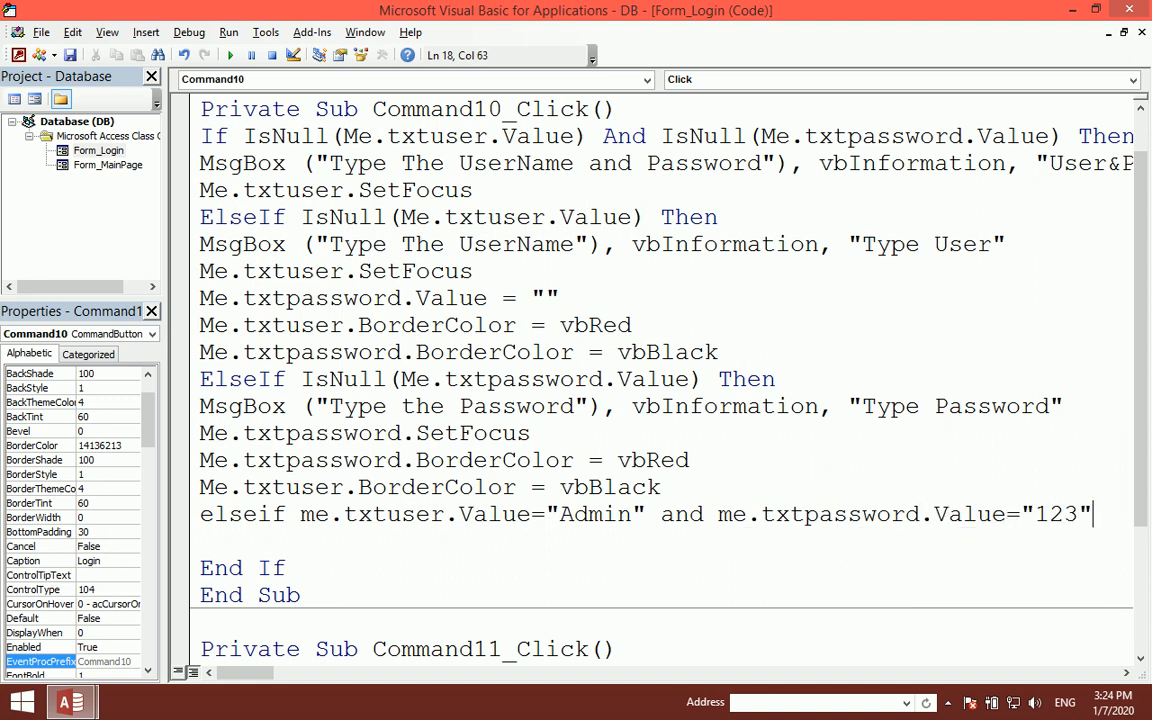
{"action": "key", "text": "Return"}
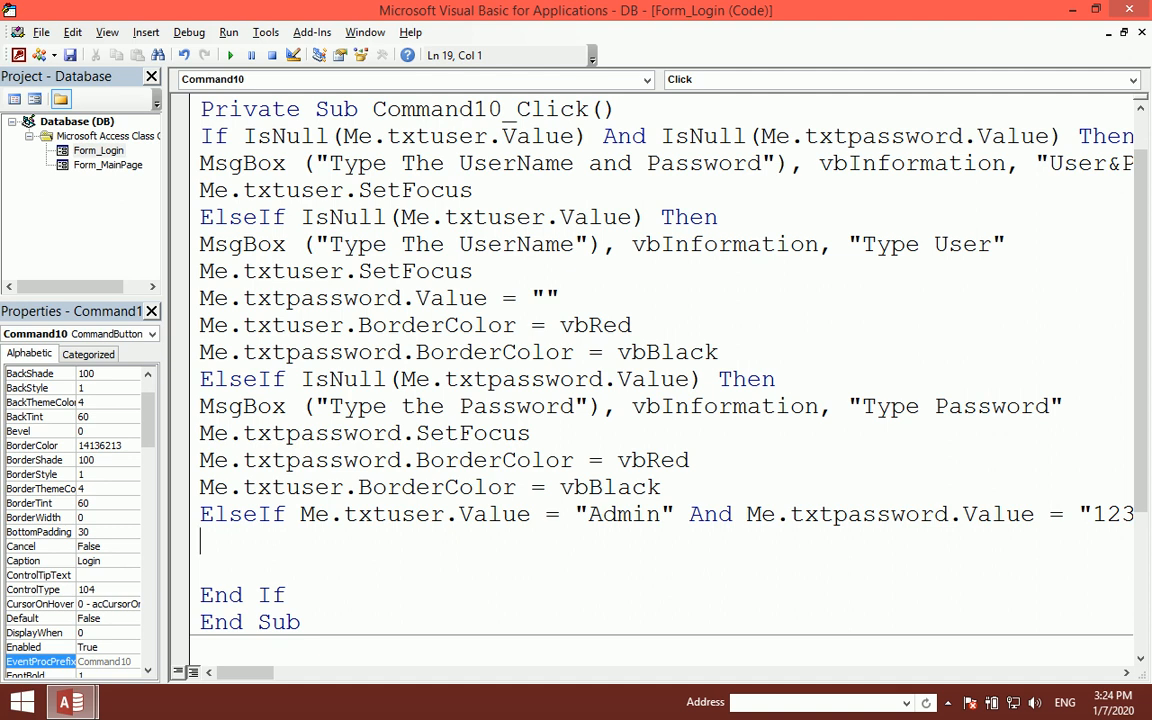
- Add DoCmd.Close and DoCmd.OpenForm "Mainpage", acNormal inside that branch
{"action": "type", "text": "docmd./"}
{"action": "key", "text": "BackSpace"}
{"action": "type", "text": "close"}
{"action": "key", "text": "Return"}
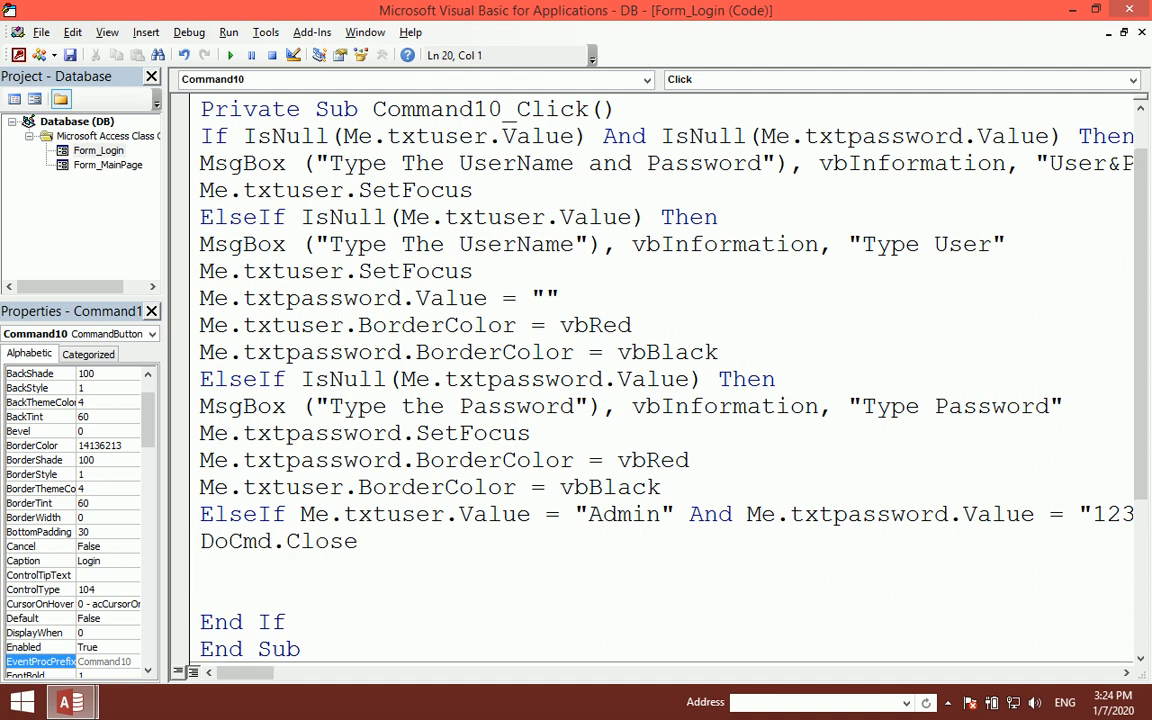
{"action": "type", "text": "docmd.open"}
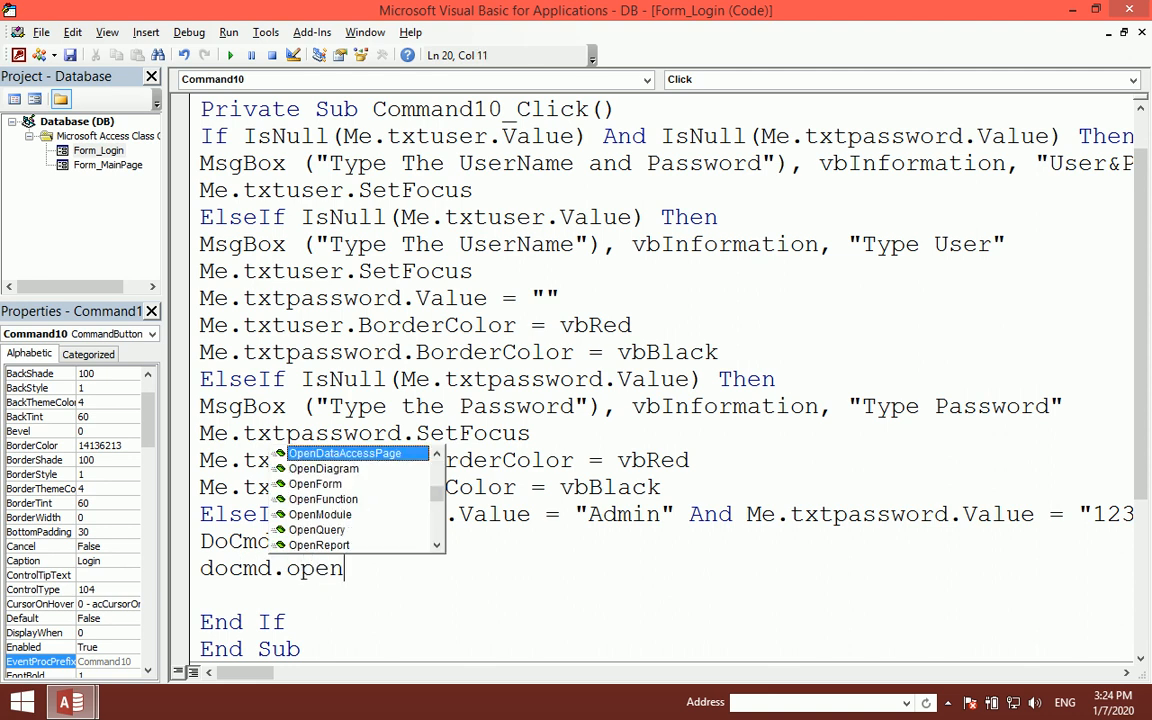
{"action": "type", "text": "f \""}
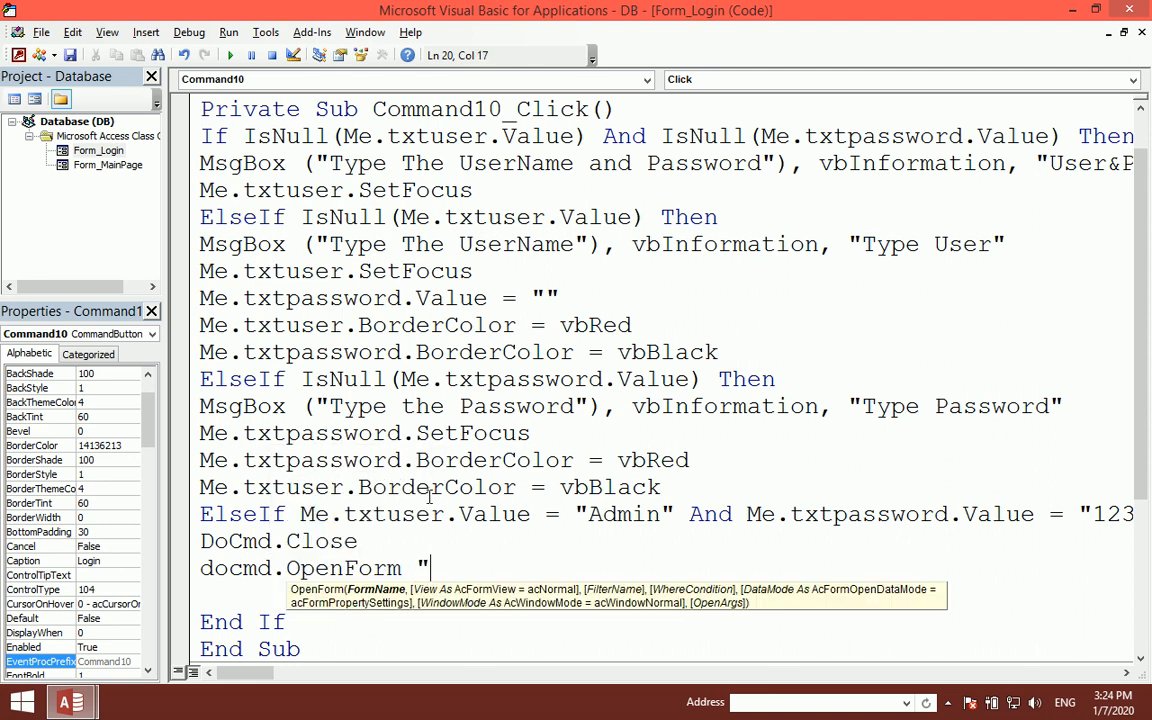
{"action": "type", "text": "Mainpa"}
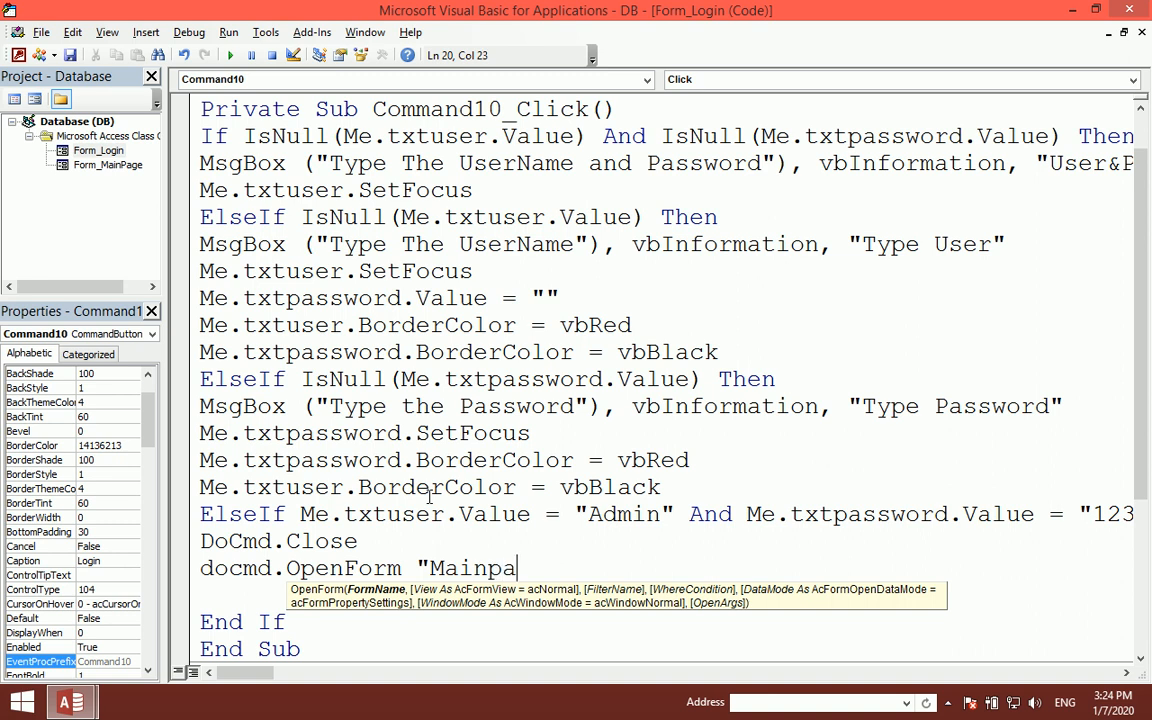
{"action": "type", "text": "ge\""}
{"action": "mouse_move", "coordinate": [109, 13]}
{"action": "left_mouse_down"}
{"action": "mouse_move", "coordinate": [566, 114]}
{"action": "mouse_move", "coordinate": [169, 72]}
{"action": "mouse_move", "coordinate": [106, 3]}
{"action": "left_mouse_up"}
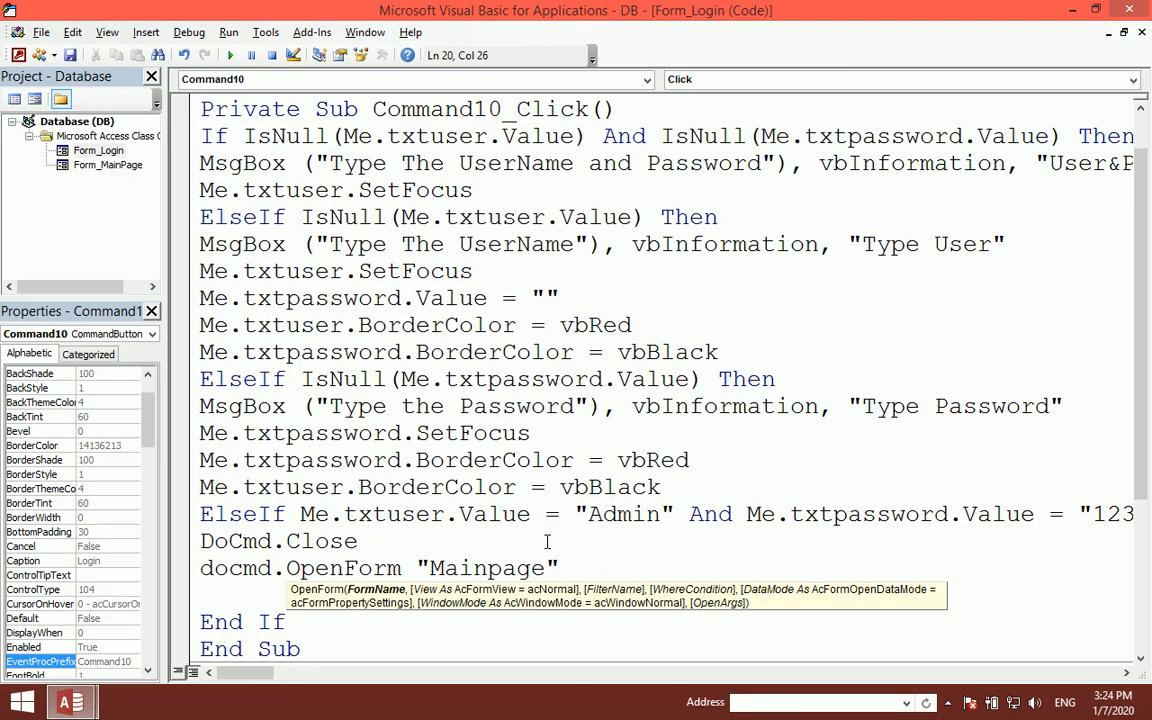
{"action": "type", "text": ",acno"}
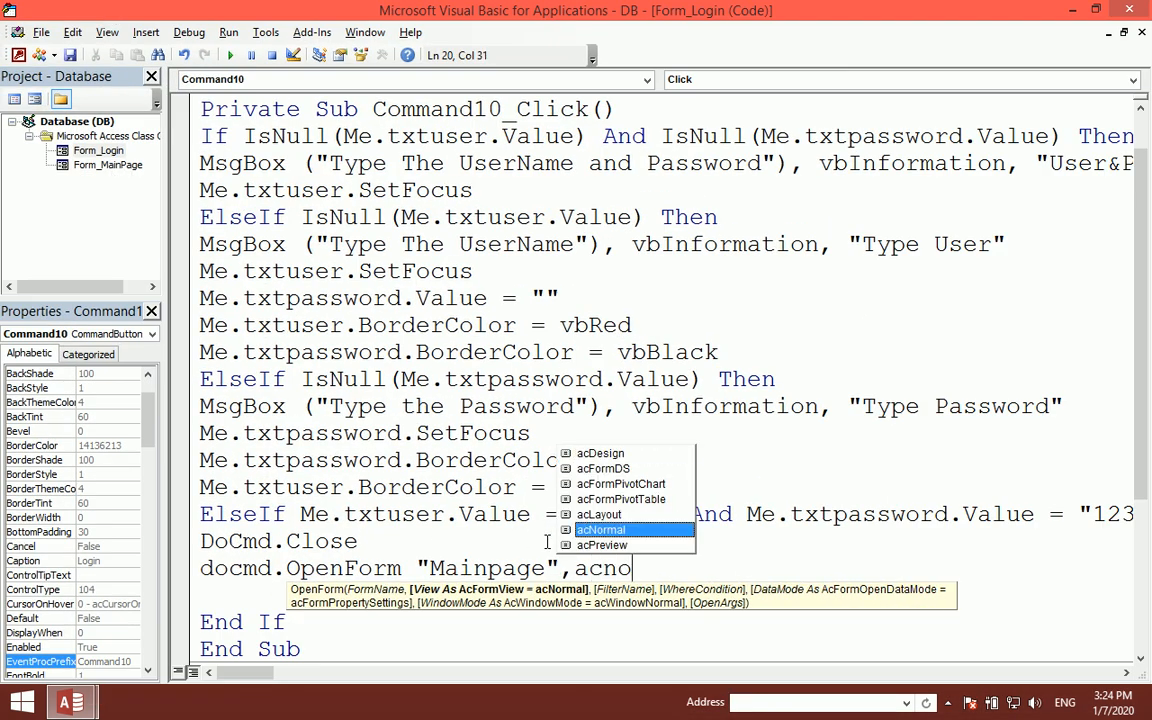
{"action": "key", "text": "Tab"}
{"action": "key", "text": "Return"}
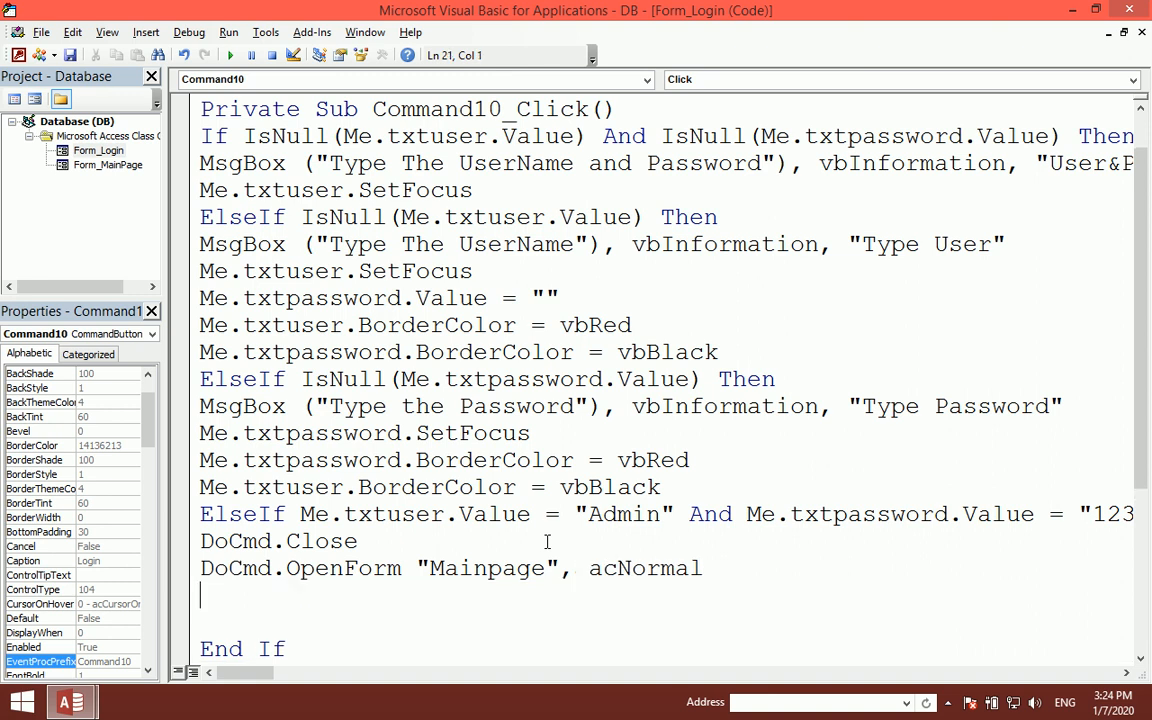
- Type Else, then MsgBox ("Cheek the UserName and Password"), vbCritical, "UserName And Password"
{"action": "type", "text": "else"}
{"action": "key", "text": "Return"}
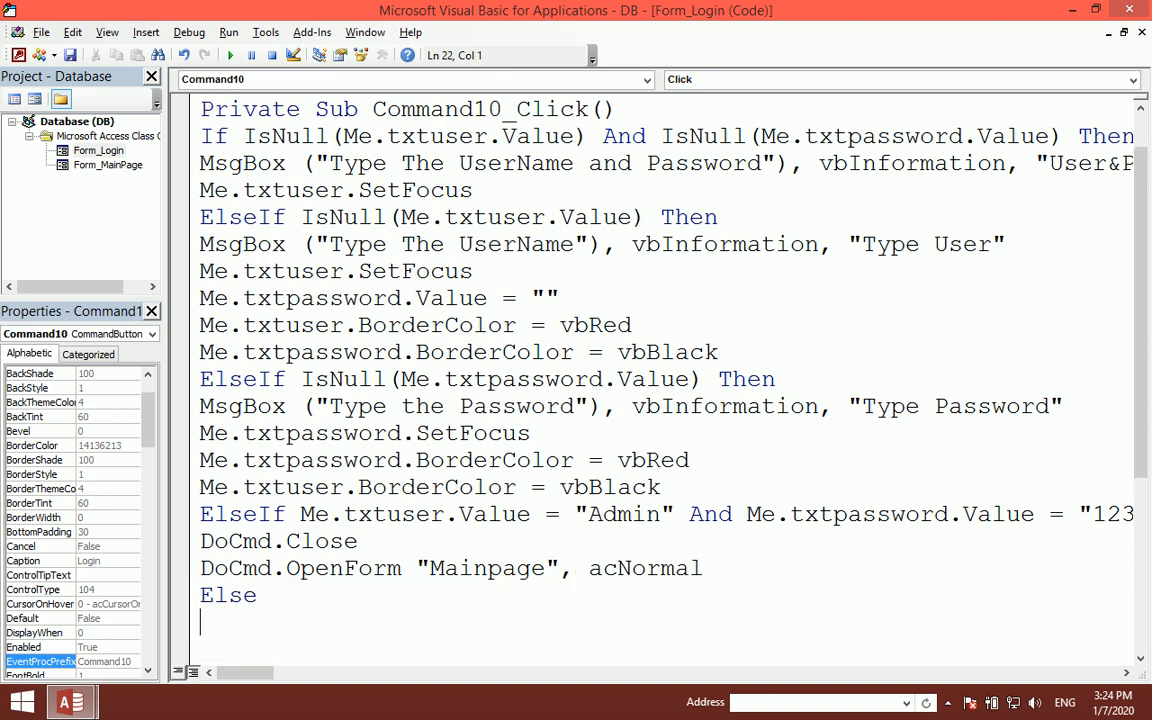
{"action": "type", "text": "msgbopx"}
{"action": "key", "text": "BackSpace"}
{"action": "key", "text": "BackSpace"}
{"action": "type", "text": "x"}
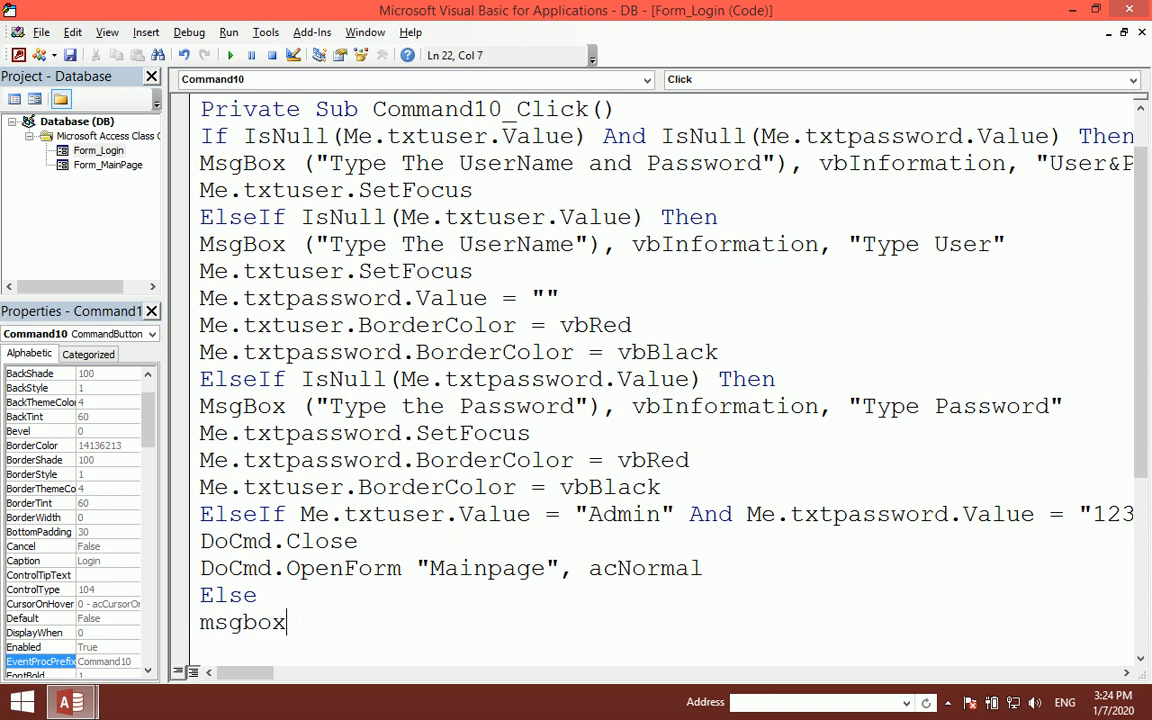
{"action": "type", "text": "("}
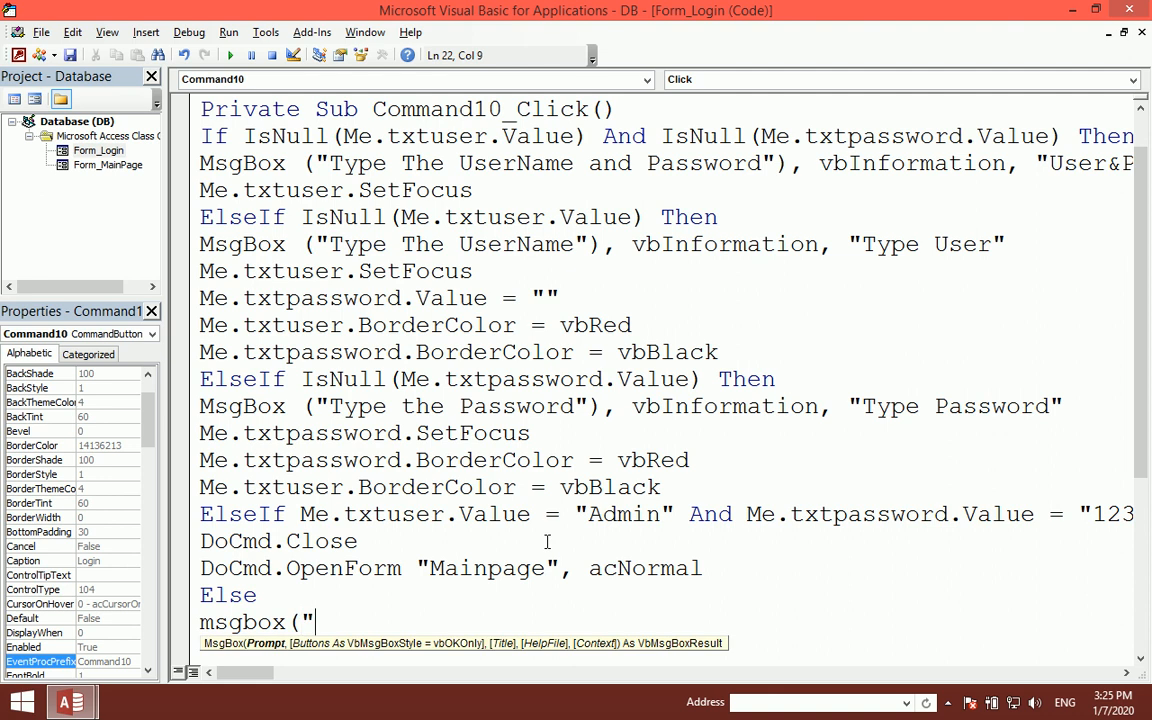
{"action": "type", "text": "\"The"}
{"action": "key", "text": "BackSpace"}
{"action": "key", "text": "BackSpace"}
{"action": "key", "text": "BackSpace"}
{"action": "type", "text": "Cheek ther"}
{"action": "key", "text": "BackSpace"}
{"action": "type", "text": "UserName"}
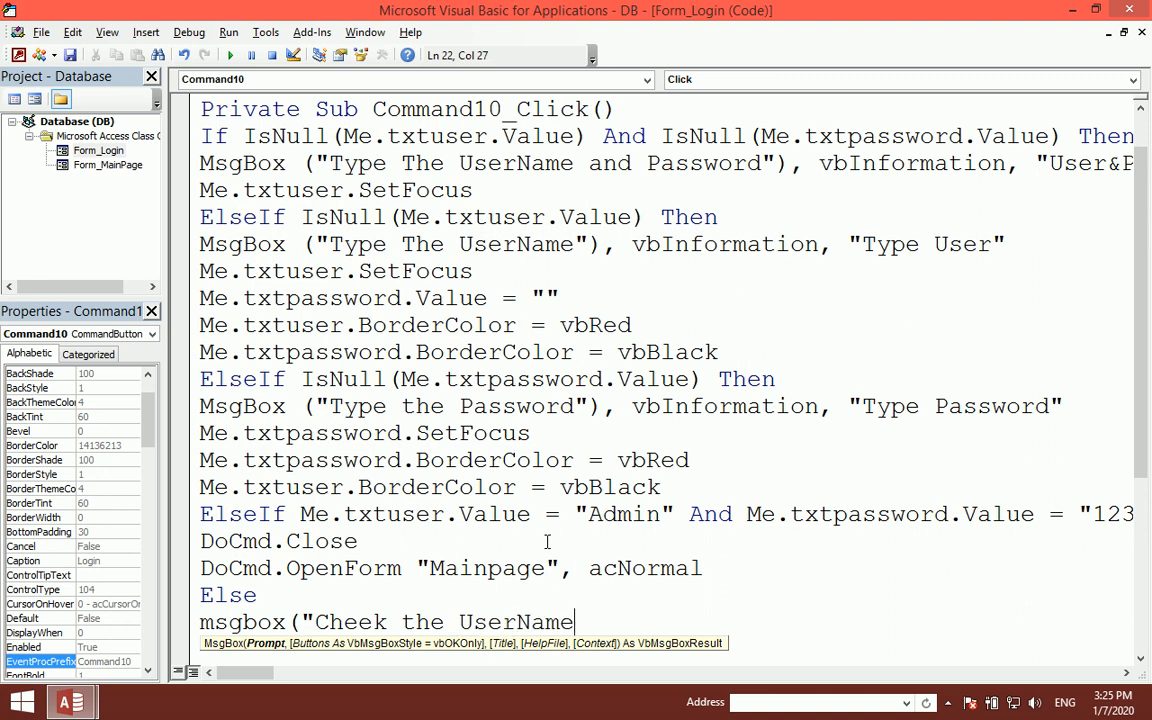
{"action": "type", "text": " and Passwored"}
{"action": "key", "text": "BackSpace"}
{"action": "type", "text": "\")"}
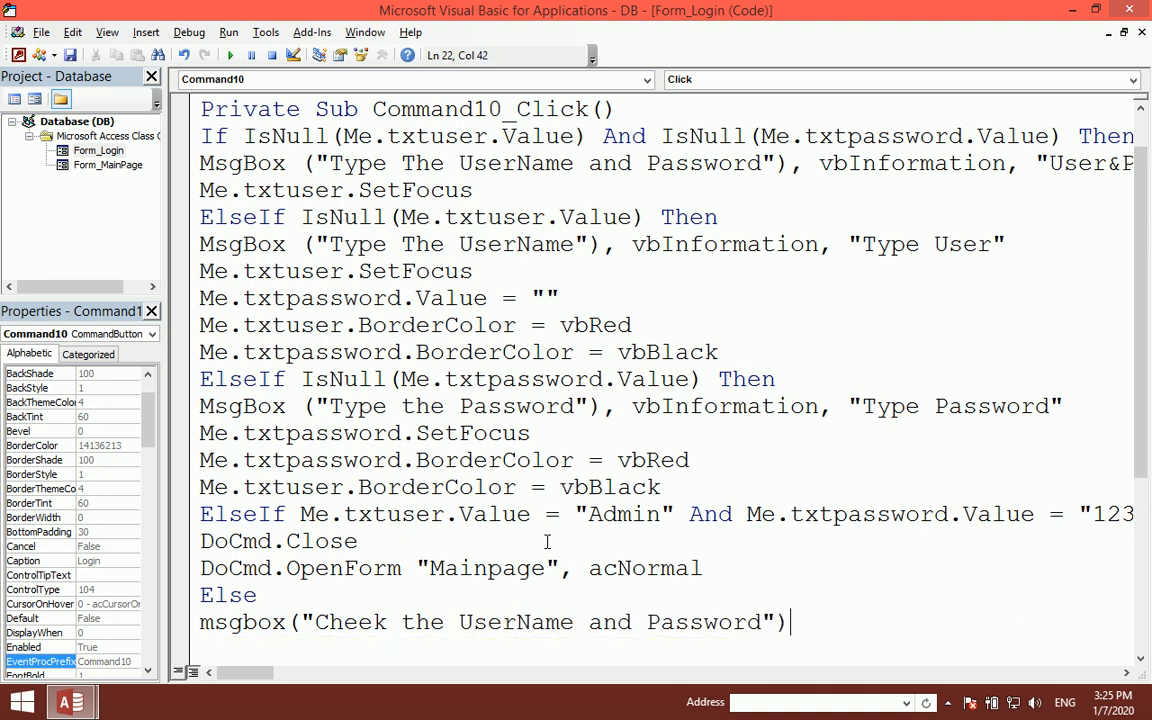
{"action": "type", "text": ",vbn"}
{"action": "key", "text": "BackSpace"}
{"action": "key", "text": "BackSpace"}
{"action": "type", "text": "bcr"}
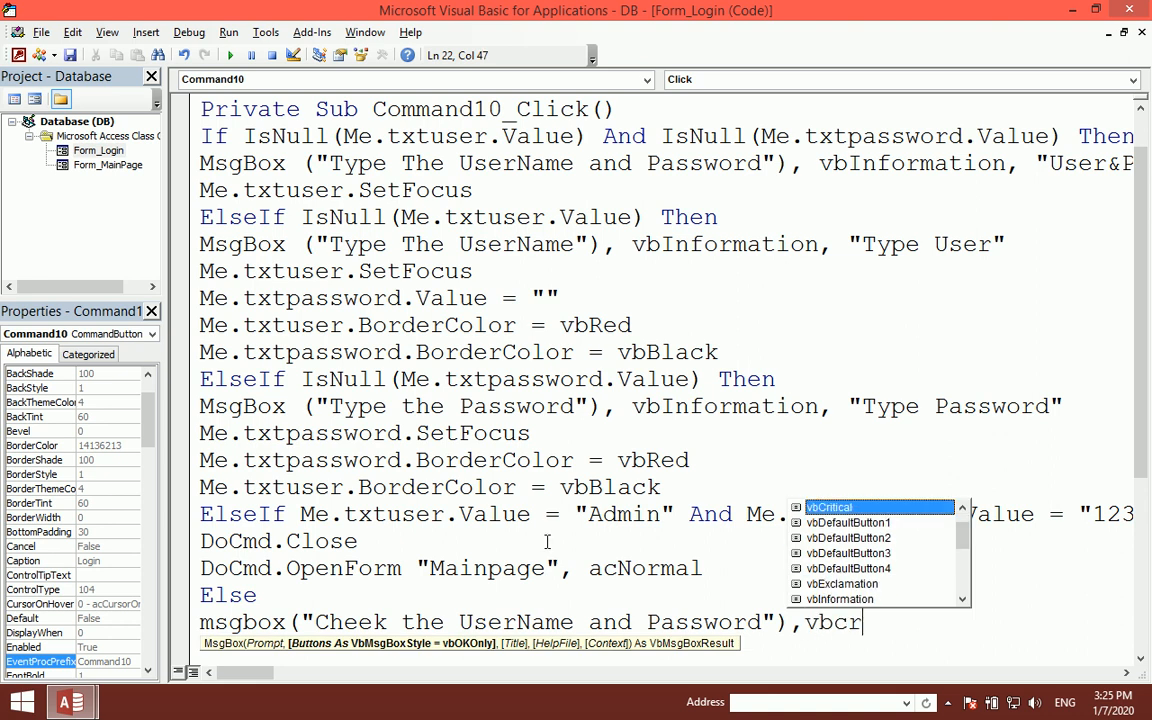
{"action": "key", "text": "Tab"}
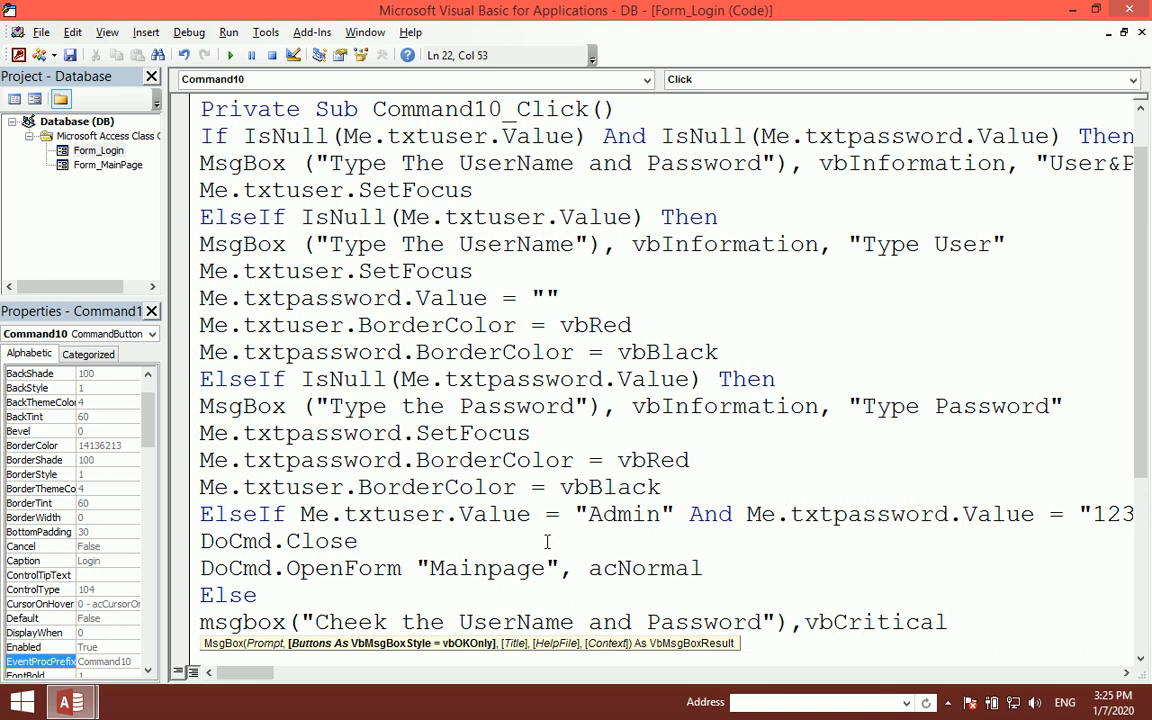
{"action": "type", "text": ","}
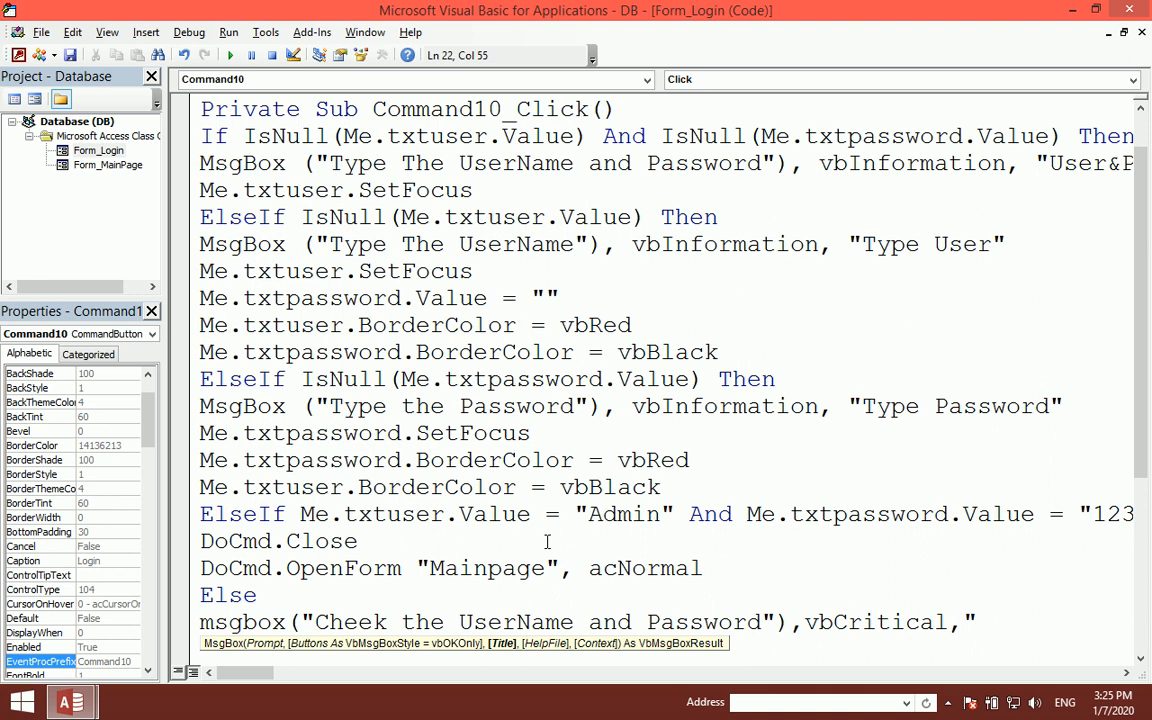
{"action": "type", "text": "\"UserNameand"}
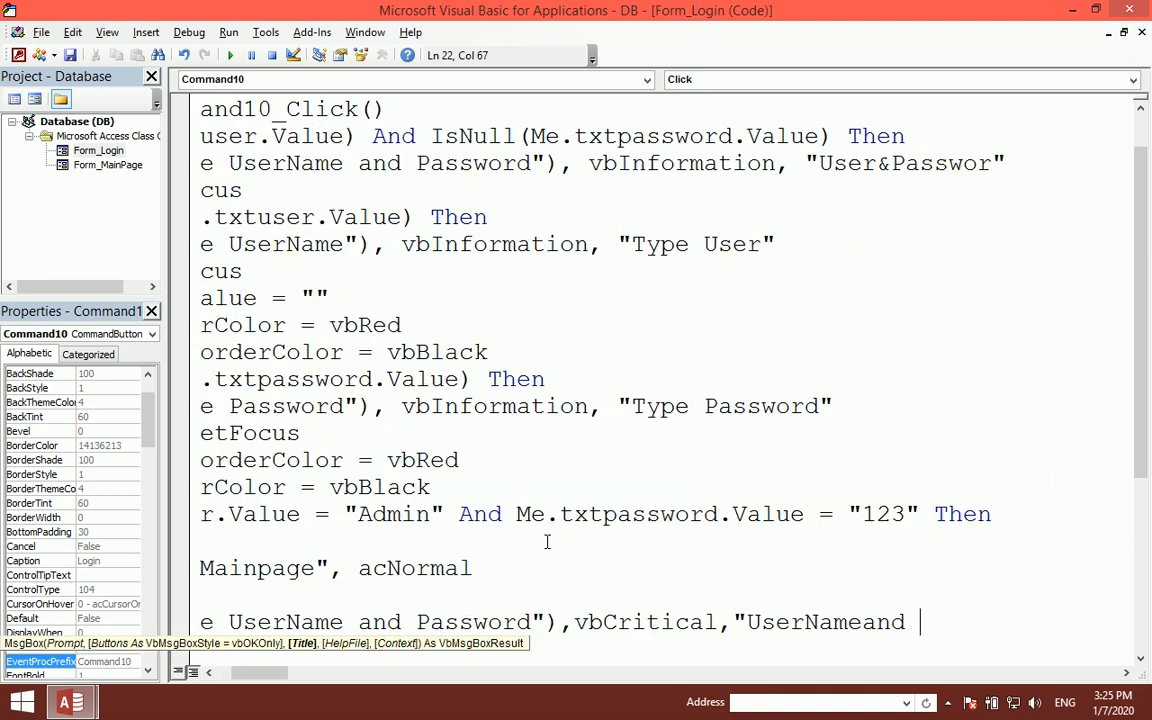
{"action": "key", "text": "BackSpace"}
{"action": "key", "text": "BackSpace"}
{"action": "key", "text": "BackSpace"}
{"action": "key", "text": "BackSpace"}
{"action": "type", "text": "And Pass"}
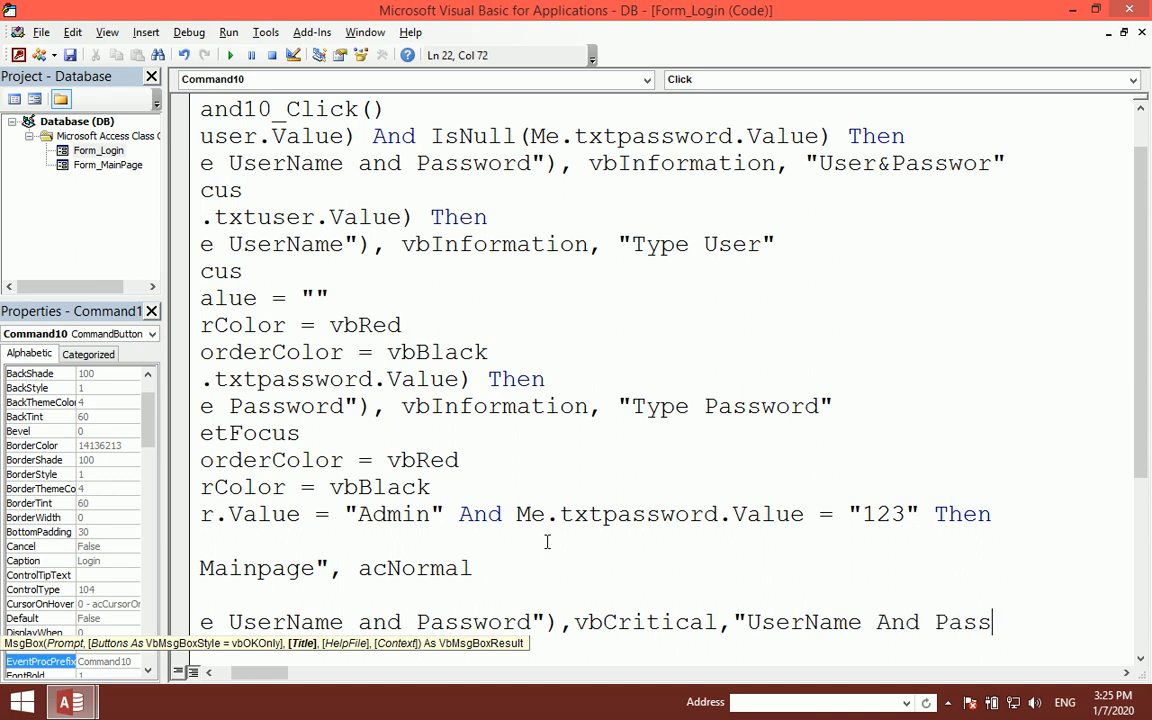
{"action": "type", "text": "word\""}
{"action": "key", "text": "Return"}
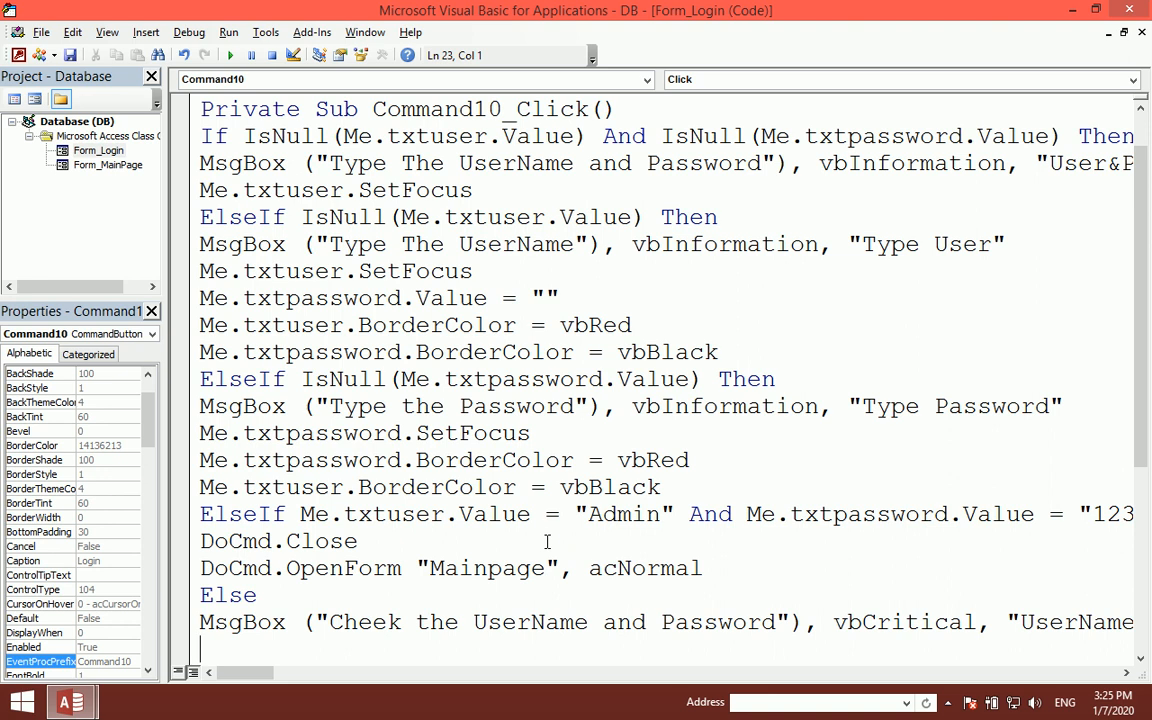
- Close the VBA editor and Login design view, then confirm that empty Login fields trigger the warning
{"action": "left_click", "coordinate": [1124, 9]}
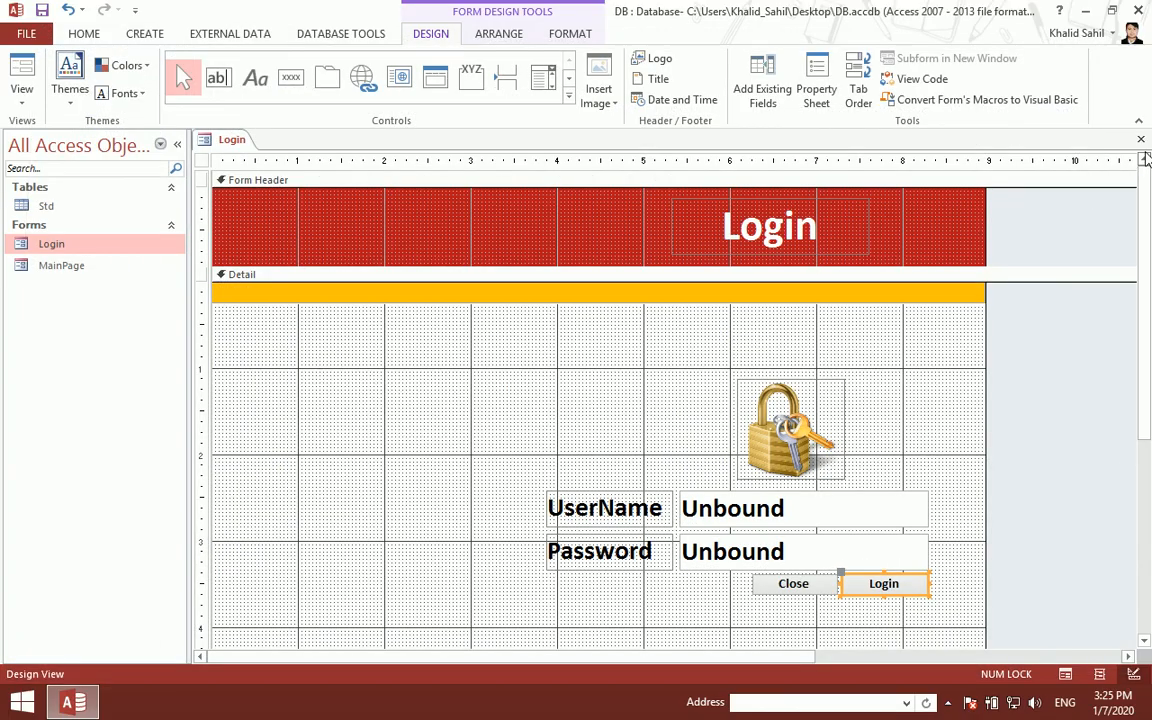
{"action": "left_click", "coordinate": [1141, 139]}
{"action": "double_click", "coordinate": [167, 246]}
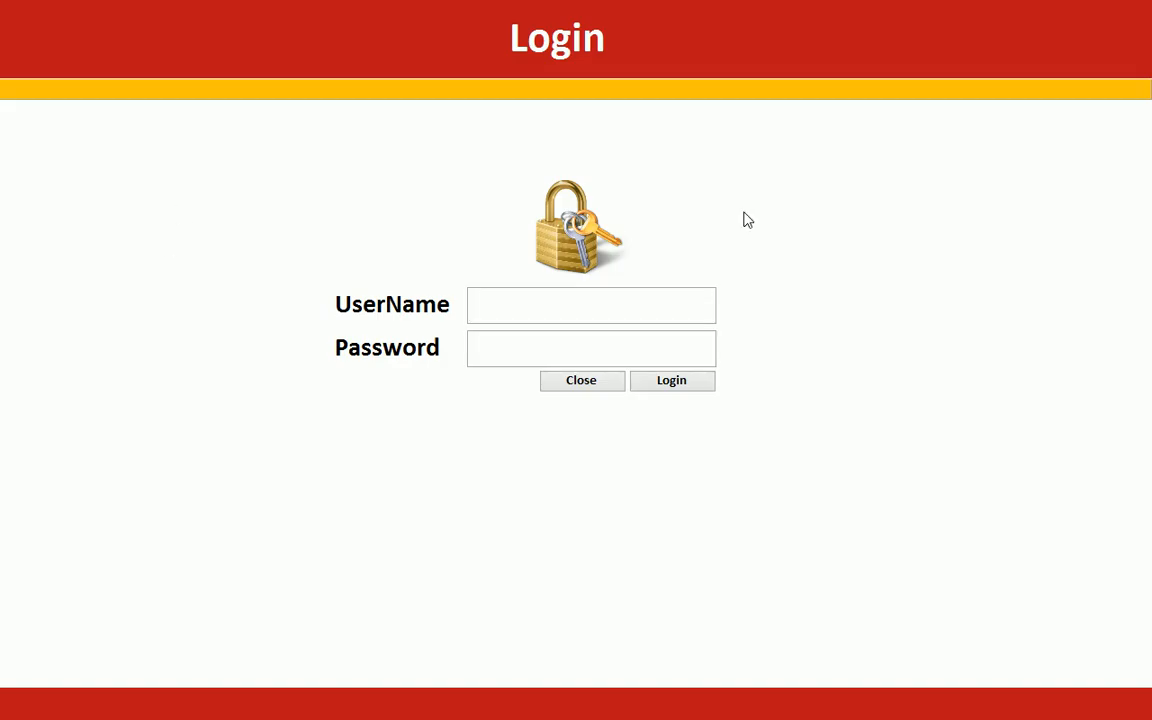
{"action": "left_click", "coordinate": [686, 382]}
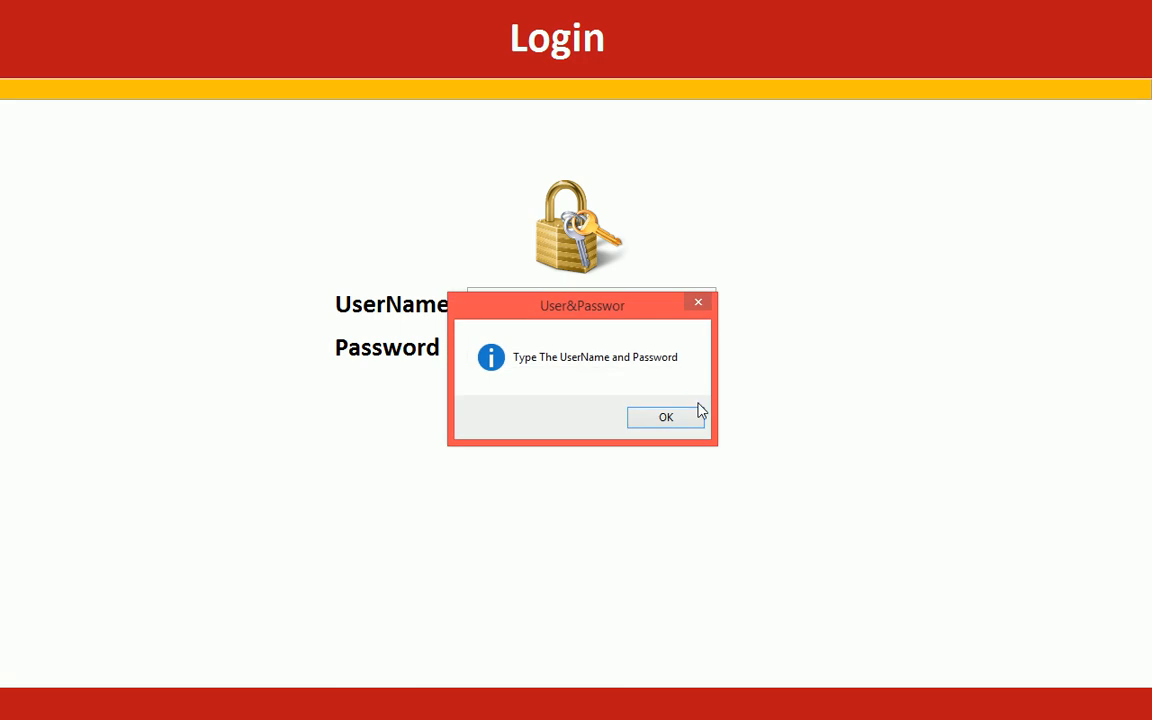
{"action": "left_click", "coordinate": [692, 421]}
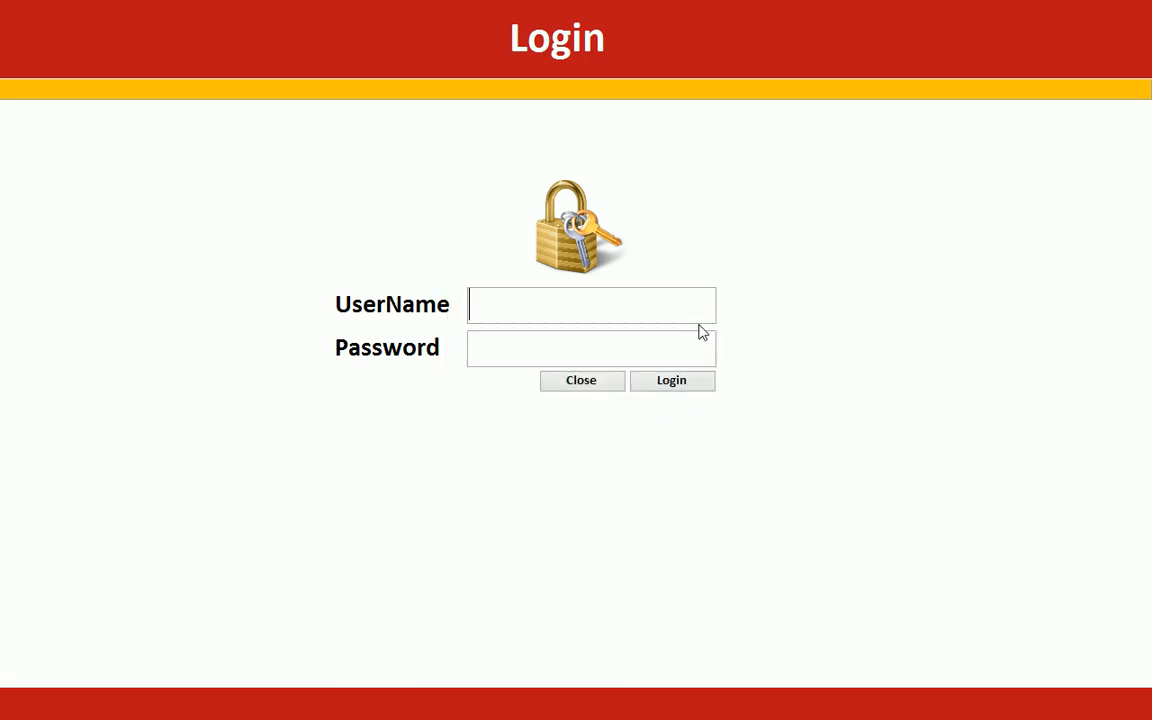
- Log in with the admin username and password to open the Main Page form
{"action": "type", "text": "Admin"}
{"action": "key", "text": "Tab"}
{"action": "type", "text": "123"}
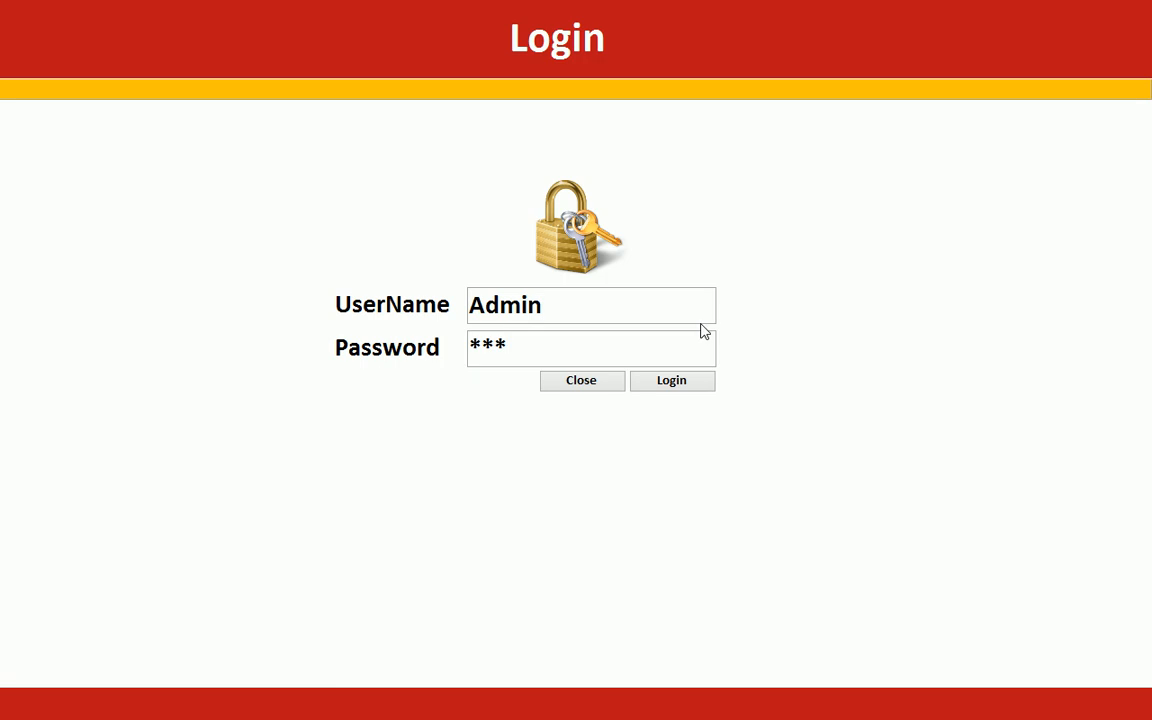
{"action": "left_click", "coordinate": [668, 384]}
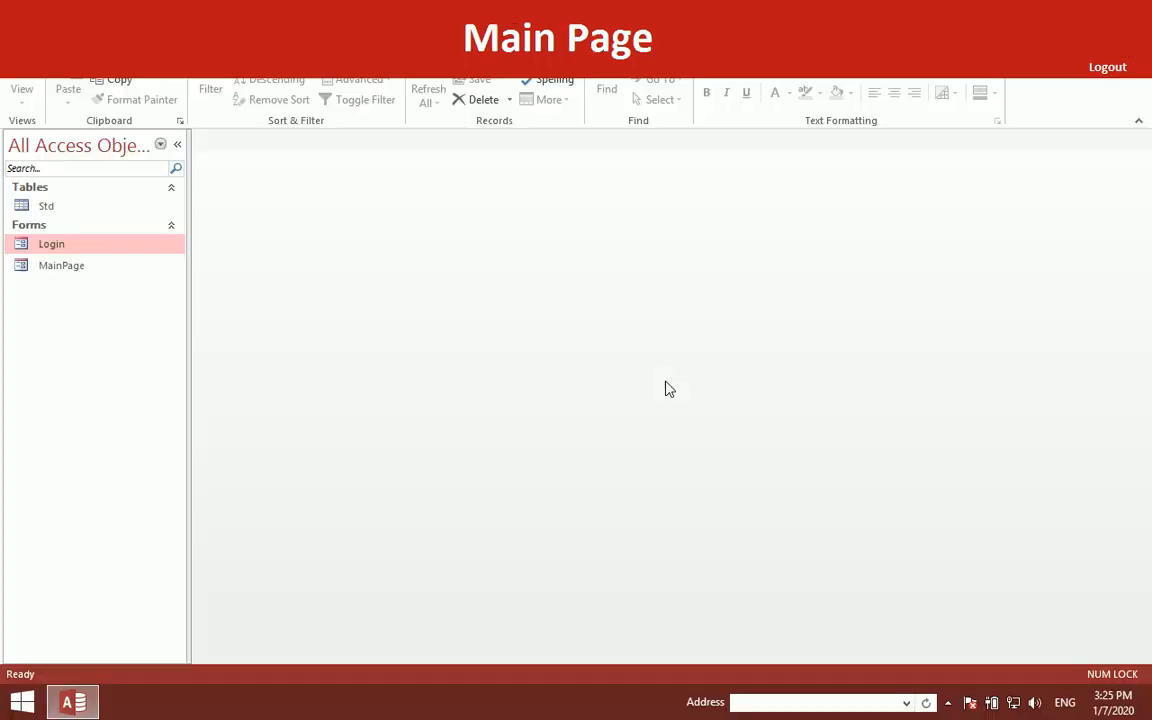